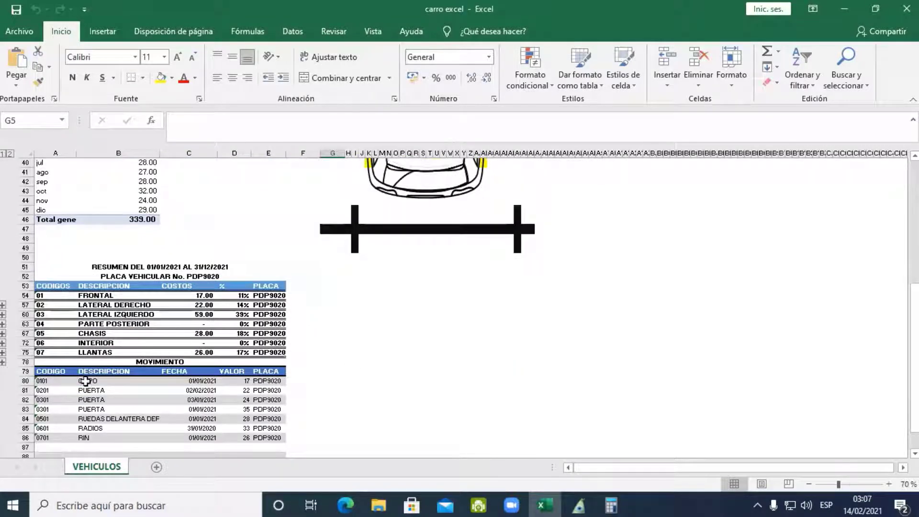
# Copy the MOVIMIENTO table on the VEHICULOS sheet, headers and data rows, from A79 to E86.
pyautogui.scroll(-2, 86, 384)
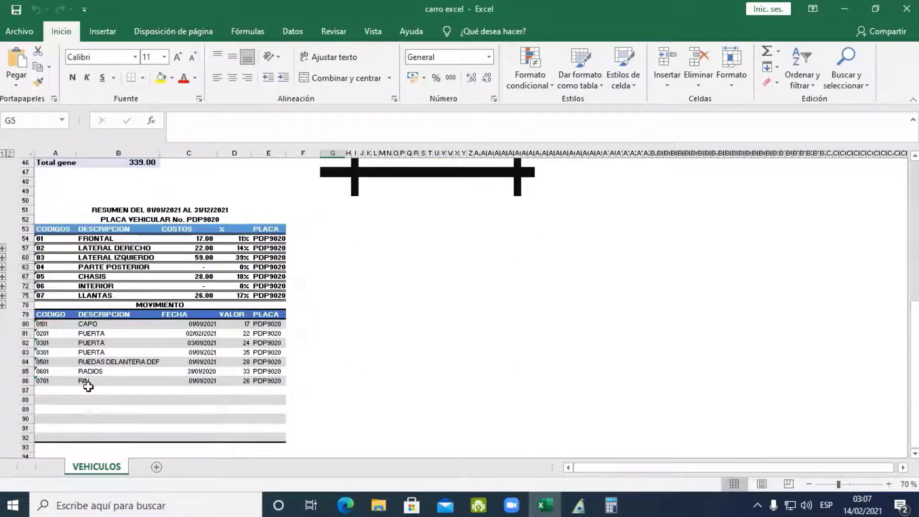
pyautogui.click(39, 314)
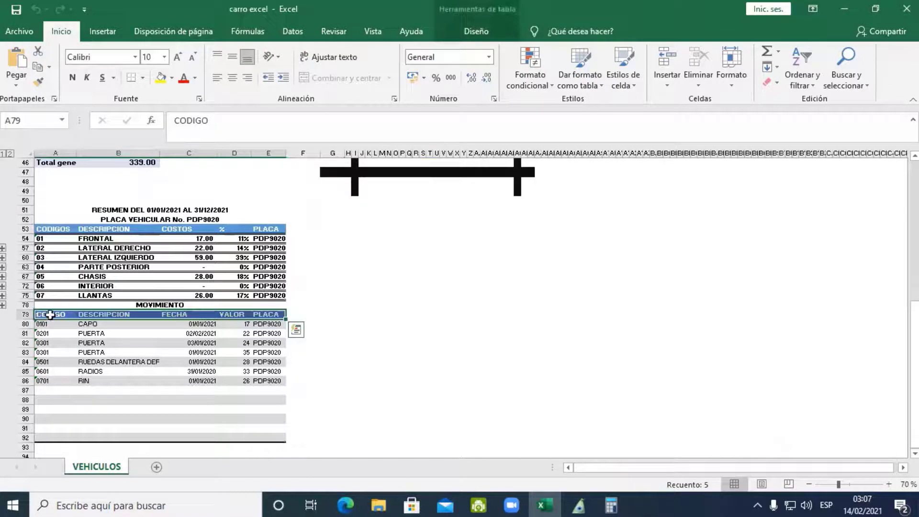
pyautogui.moveTo(48, 324); pyautogui.dragTo(265, 397)
pyautogui.press('Return')
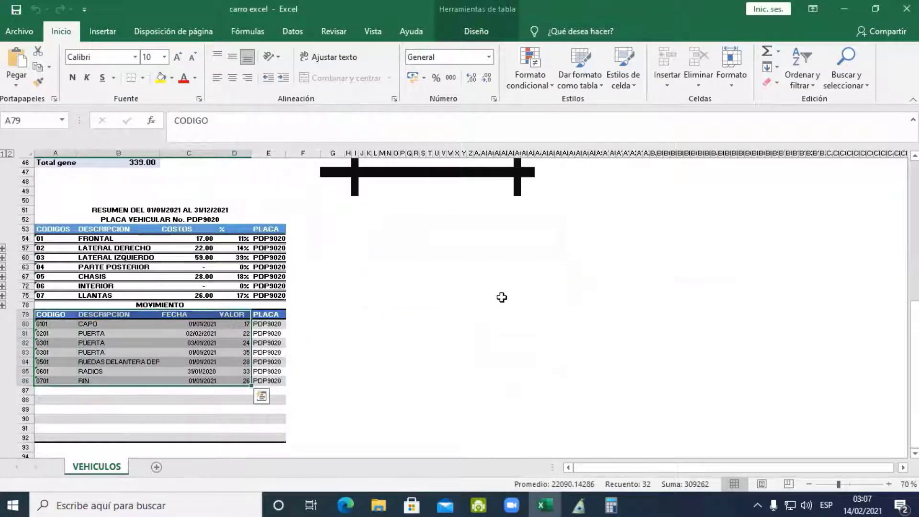
pyautogui.hotkey('shift', 'Right')
pyautogui.hotkey('ctrl', 'c')
pyautogui.hotkey('ctrl', 'q')
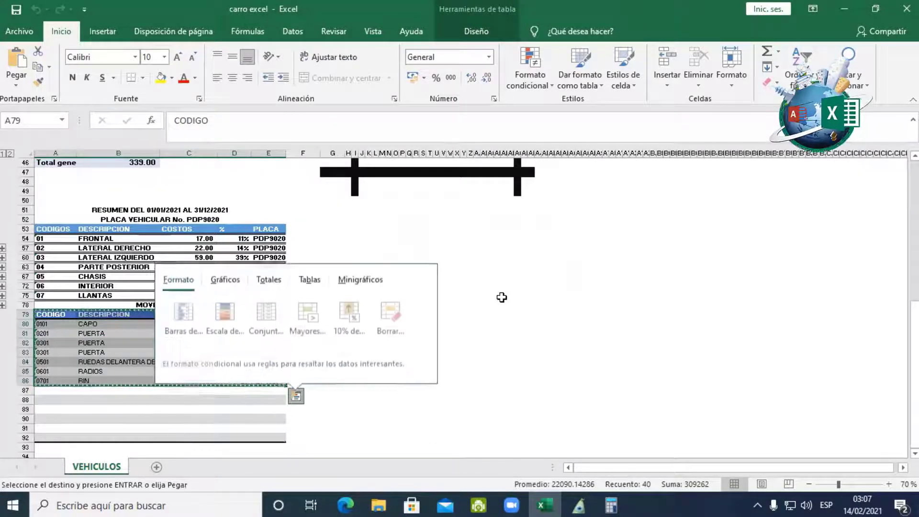
# Add a new worksheet and paste the copied movement data at A1 as values only.
pyautogui.click(156, 467)
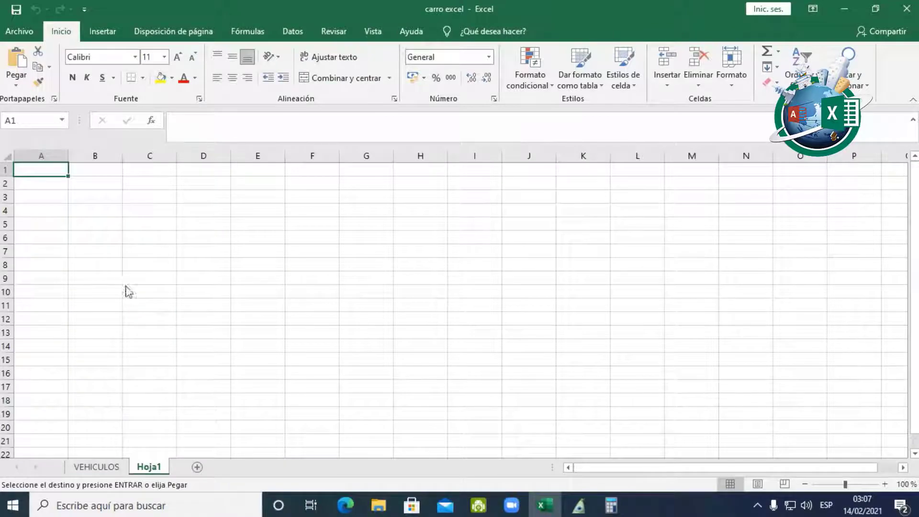
pyautogui.hotkey('alt', 'h')
pyautogui.press('v')
pyautogui.press('s')
pyautogui.press('v')
pyautogui.press('Return')
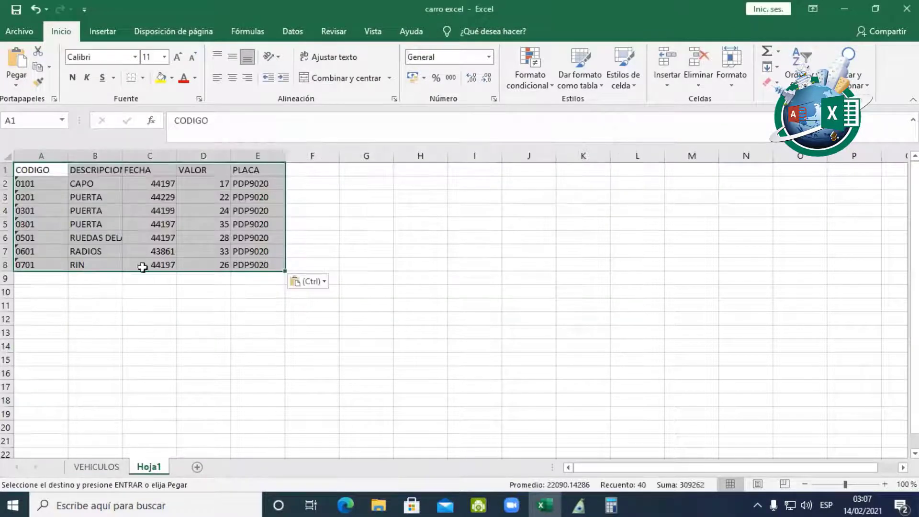
pyautogui.click(222, 198)
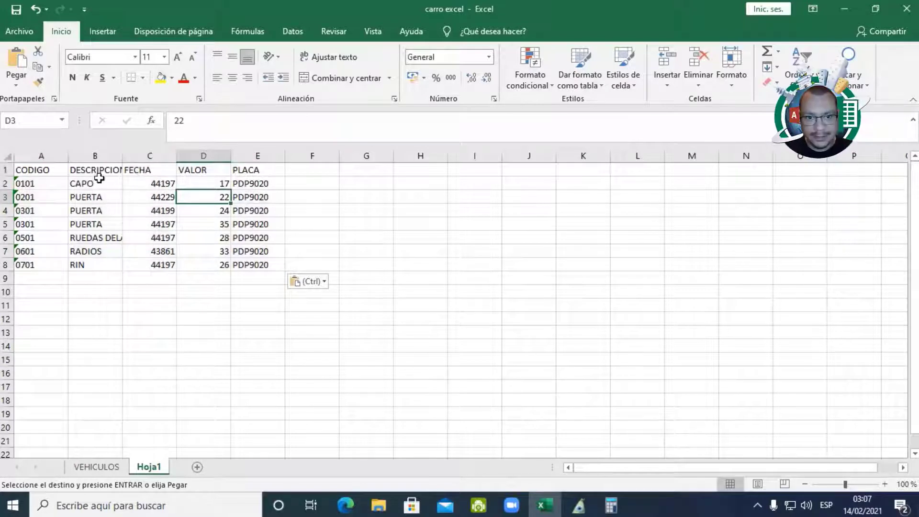
pyautogui.click(39, 181)
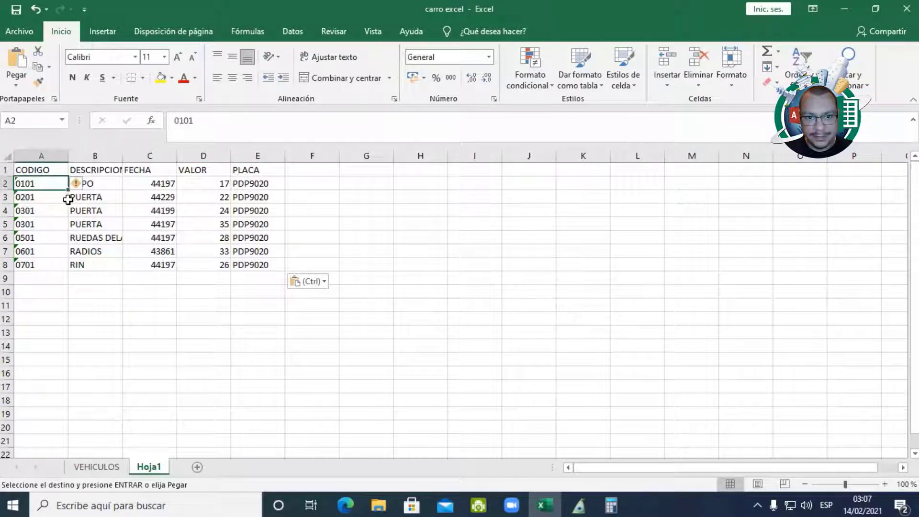
# Enter the note CTRL+T in cell F4 beside the pasted data.
pyautogui.click(298, 216)
pyautogui.write('CTRL')
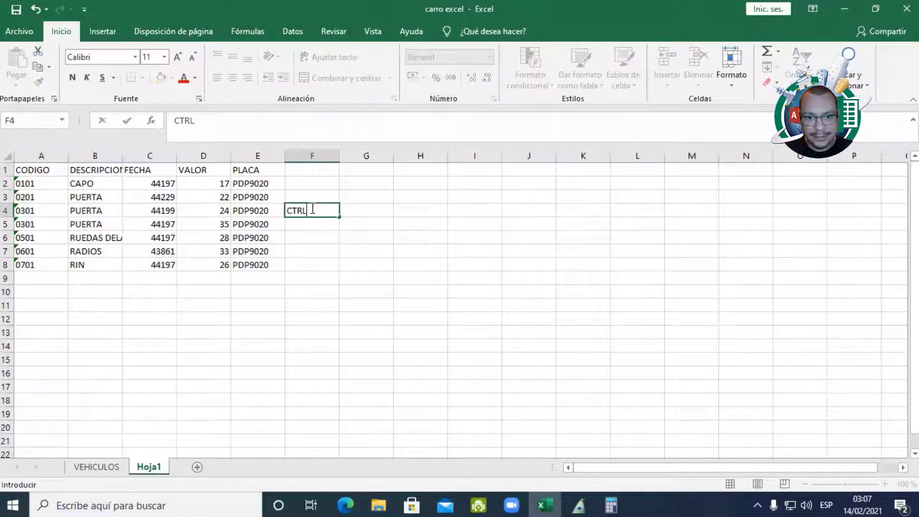
pyautogui.write('+T')
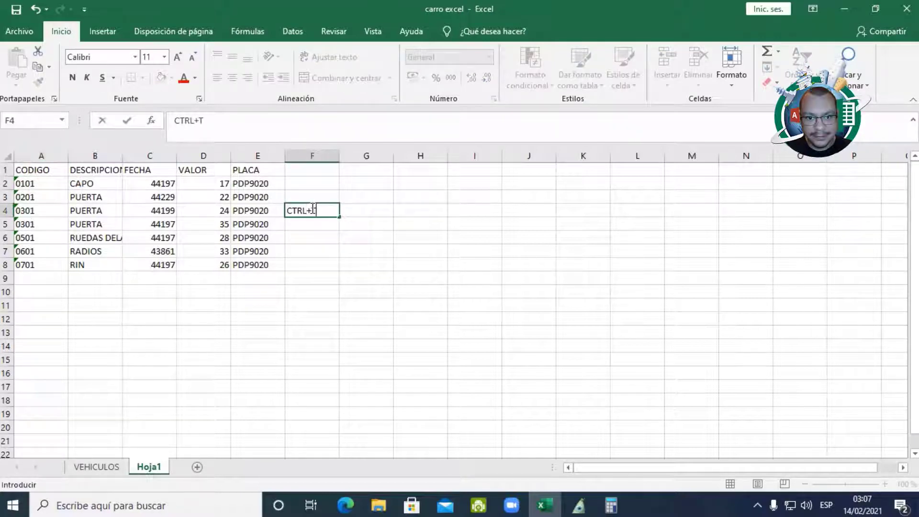
pyautogui.press('Return')
pyautogui.press('Up')
pyautogui.press('Left')
pyautogui.press('Left')
pyautogui.press('Left')
pyautogui.press('Left')
pyautogui.press('Left')
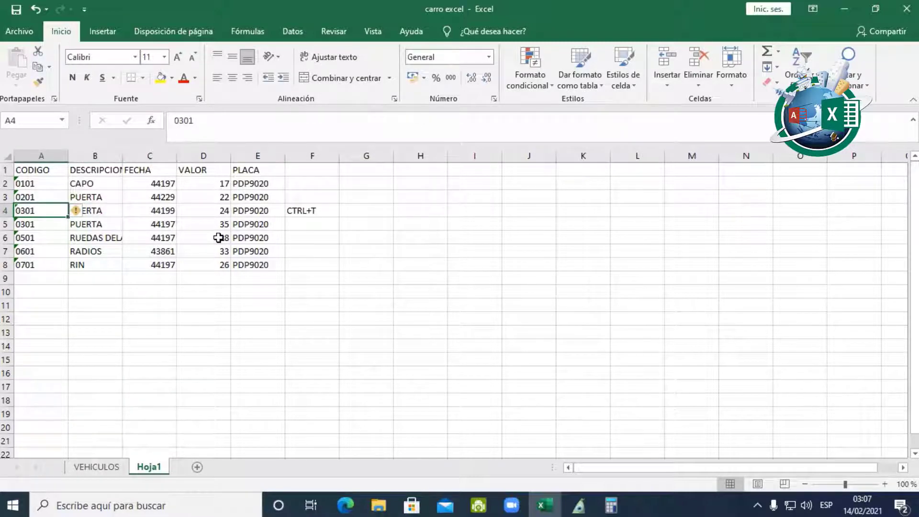
pyautogui.hotkey('ctrl', 't')
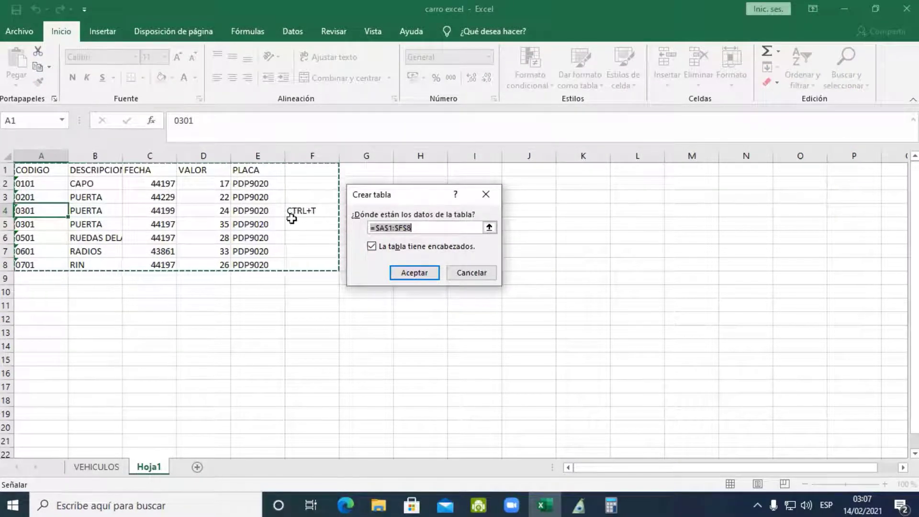
pyautogui.click(489, 274)
# Move the CTRL+T note from F4 to G4, leaving a blank column beside the data.
pyautogui.click(321, 209)
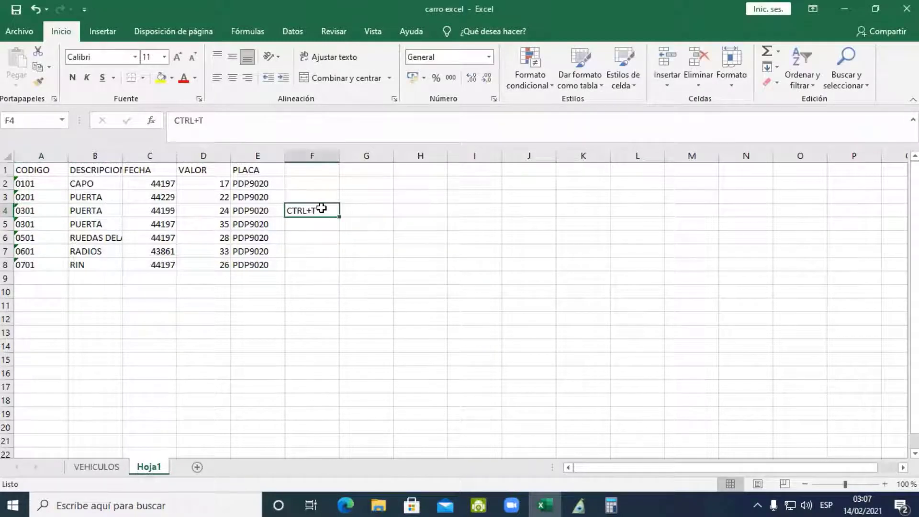
pyautogui.hotkey('ctrl', 'x')
pyautogui.press('Right')
pyautogui.press('Return')
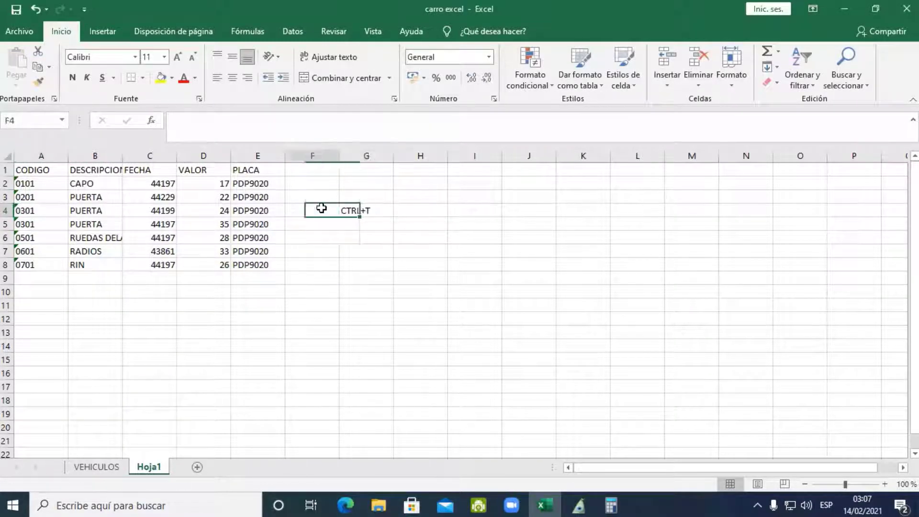
# Convert the range A1:E8 into a table with headers.
pyautogui.press('Left')
pyautogui.press('Left')
pyautogui.press('Left')
pyautogui.hotkey('ctrl', 't')
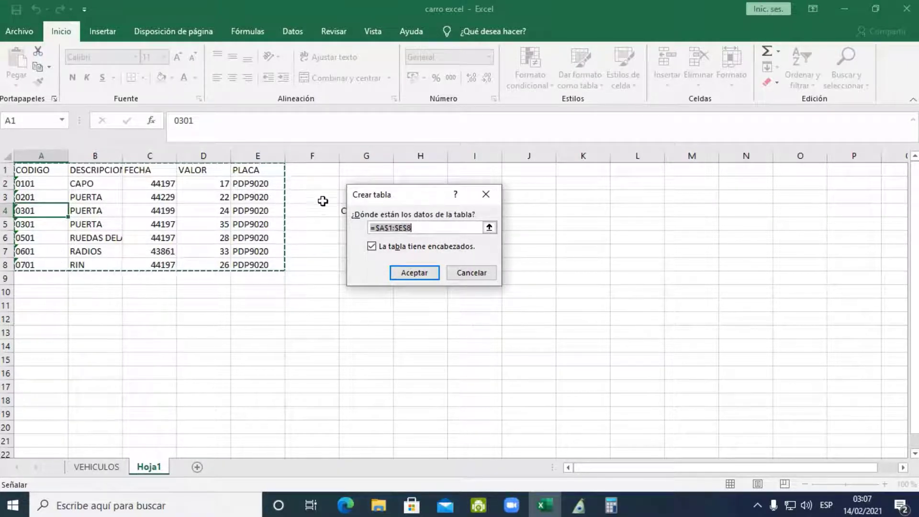
pyautogui.moveTo(480, 200); pyautogui.dragTo(550, 201)
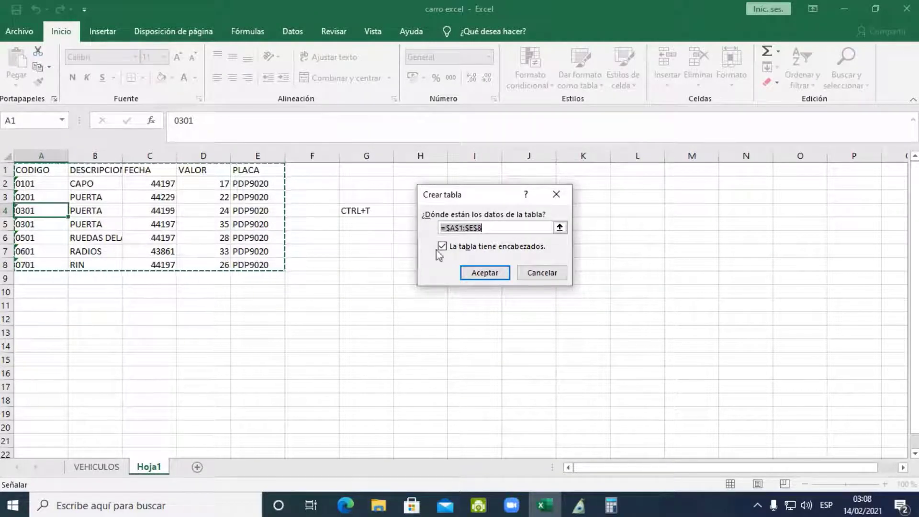
pyautogui.click(485, 273)
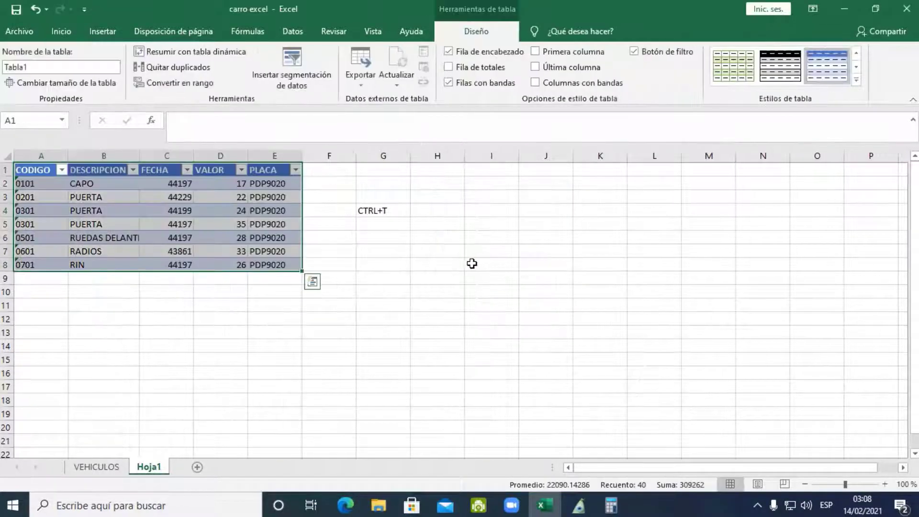
# Insert a slicer for the table's DESCRIPCION field and place it over columns H to J from row 2.
pyautogui.click(251, 224)
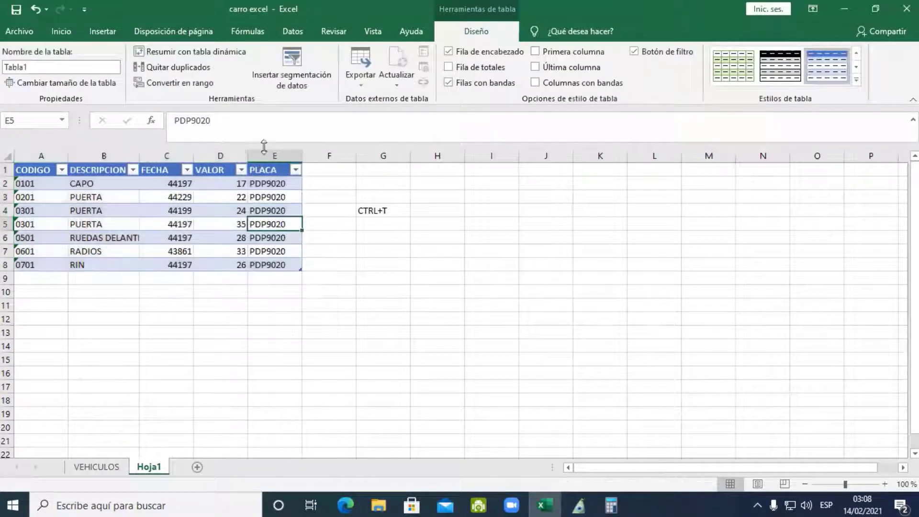
pyautogui.click(300, 78)
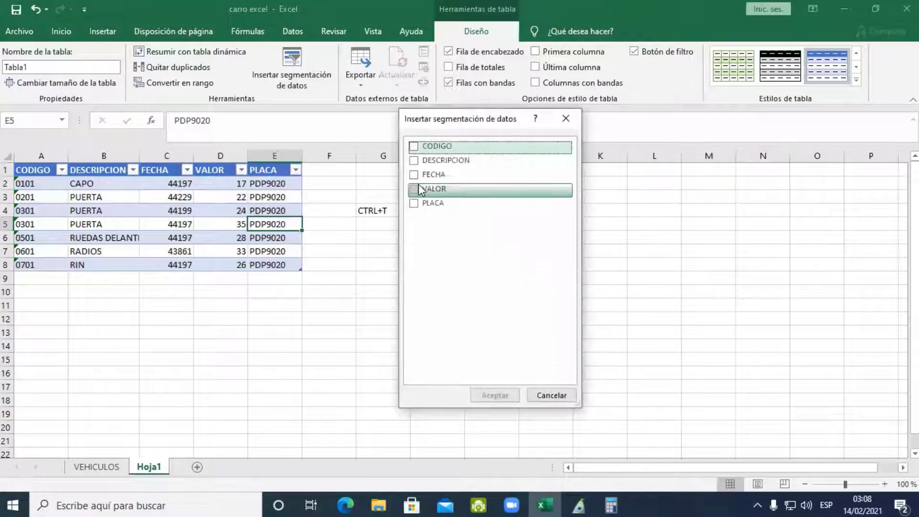
pyautogui.click(415, 160)
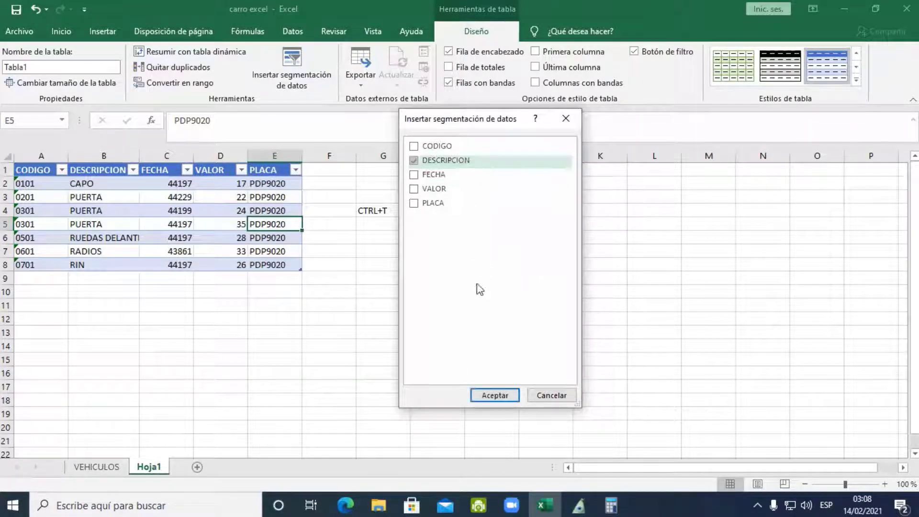
pyautogui.click(496, 395)
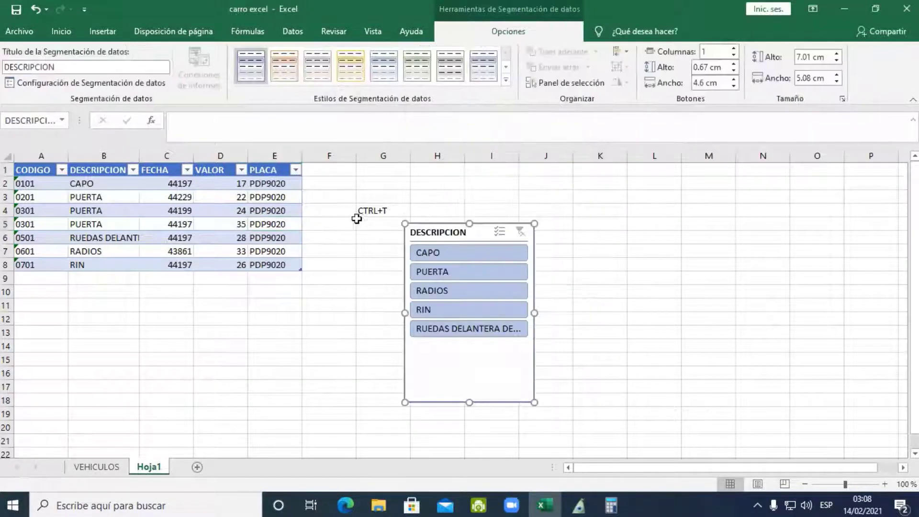
pyautogui.moveTo(483, 206); pyautogui.dragTo(498, 164)
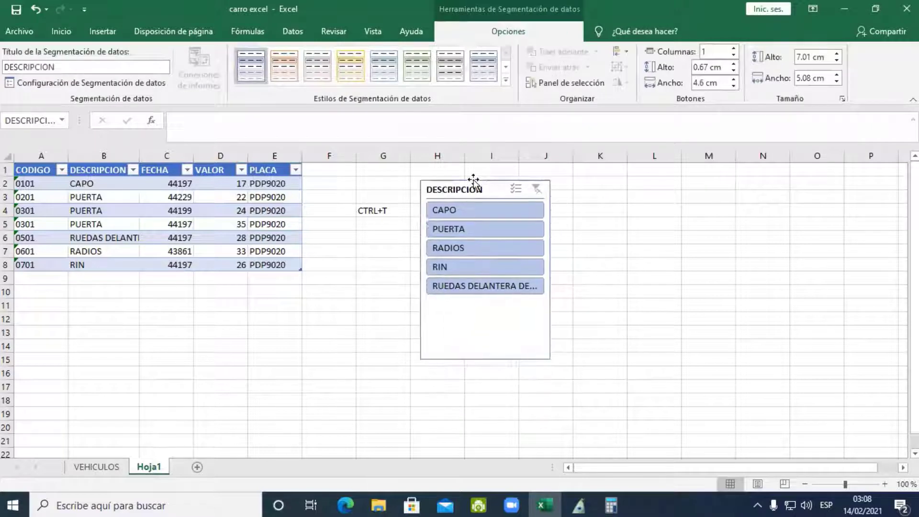
# Create a pivot table from Tabla1 on the existing worksheet Hoja1 at cell L2.
pyautogui.click(263, 224)
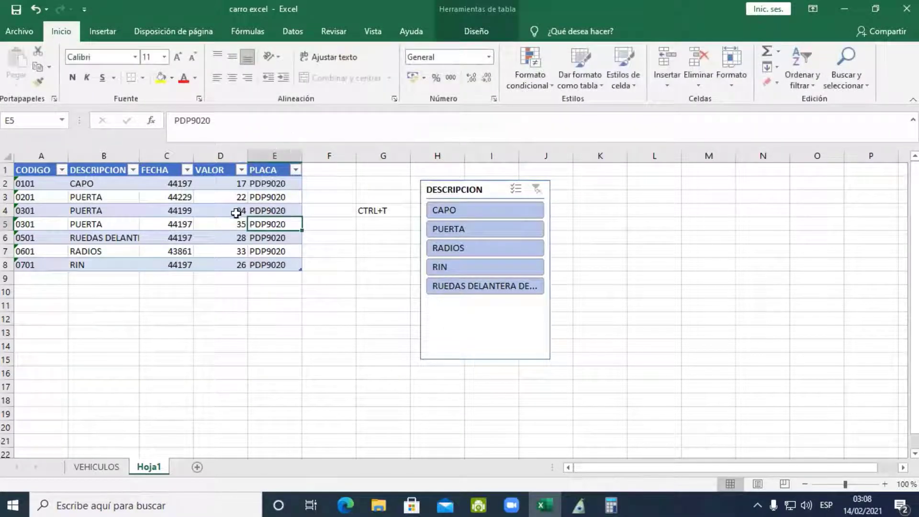
pyautogui.click(236, 213)
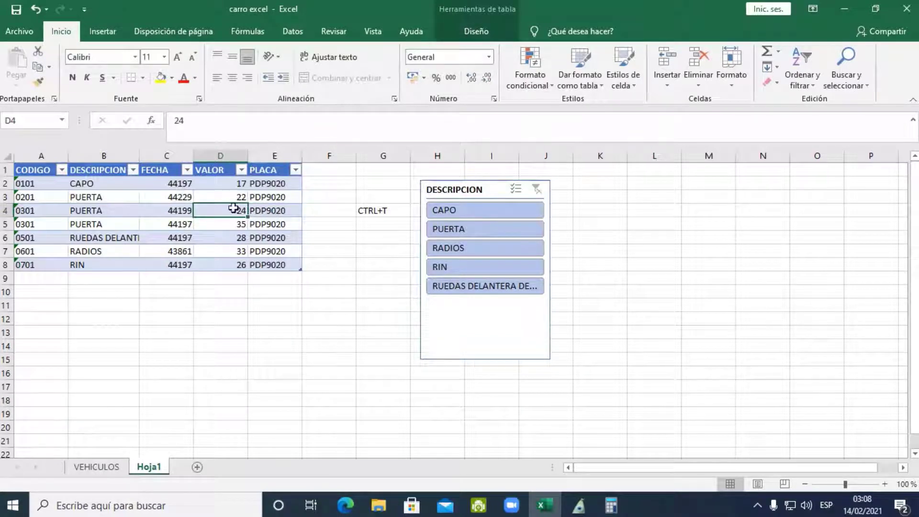
pyautogui.click(178, 208)
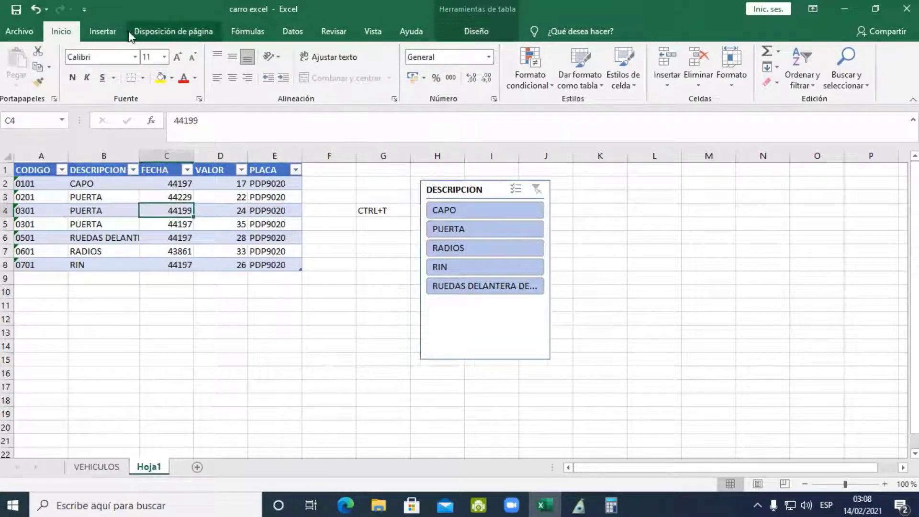
pyautogui.click(103, 31)
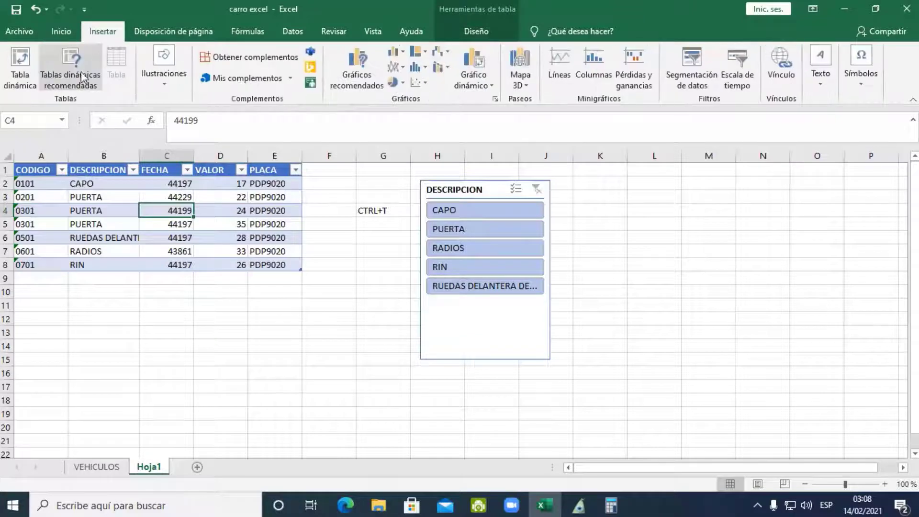
pyautogui.click(20, 67)
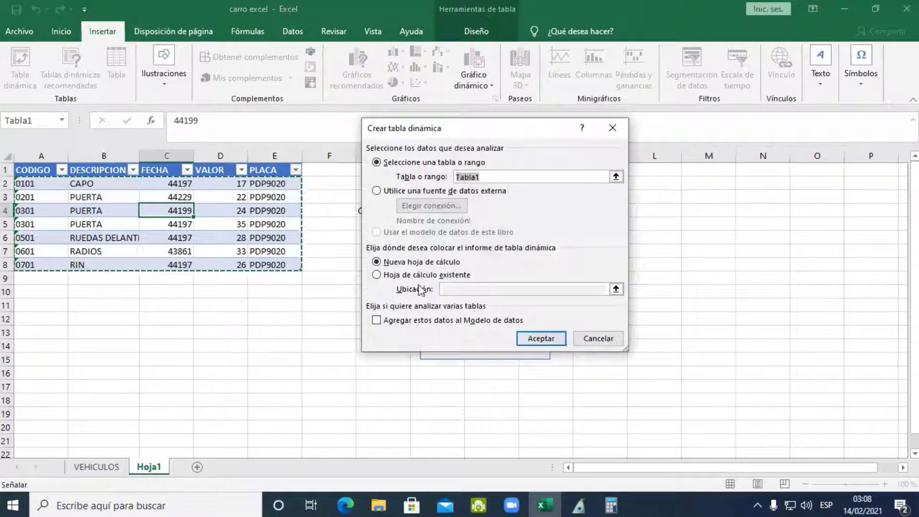
pyautogui.click(407, 274)
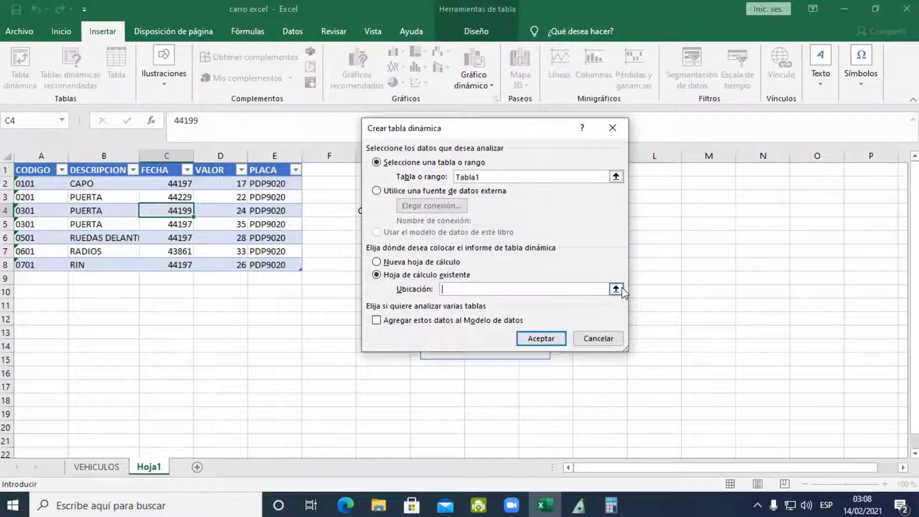
pyautogui.click(616, 289)
pyautogui.click(649, 183)
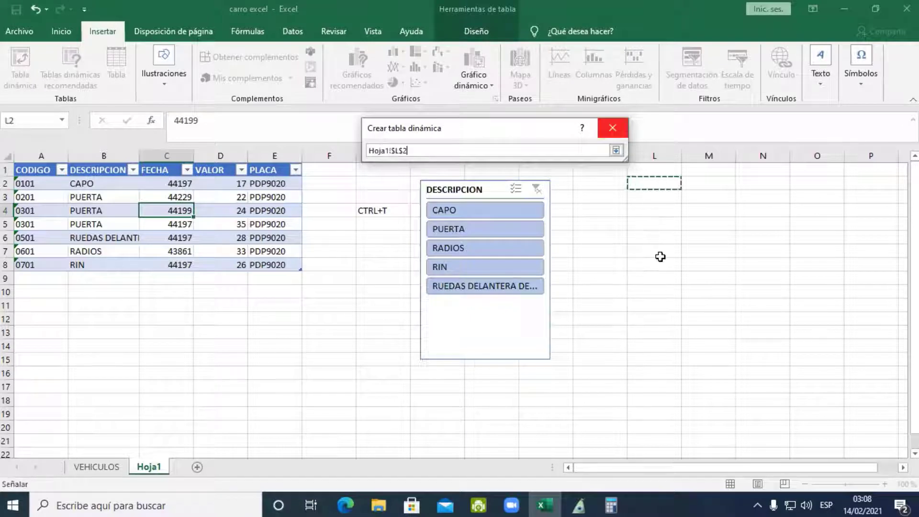
pyautogui.click(616, 150)
pyautogui.click(554, 337)
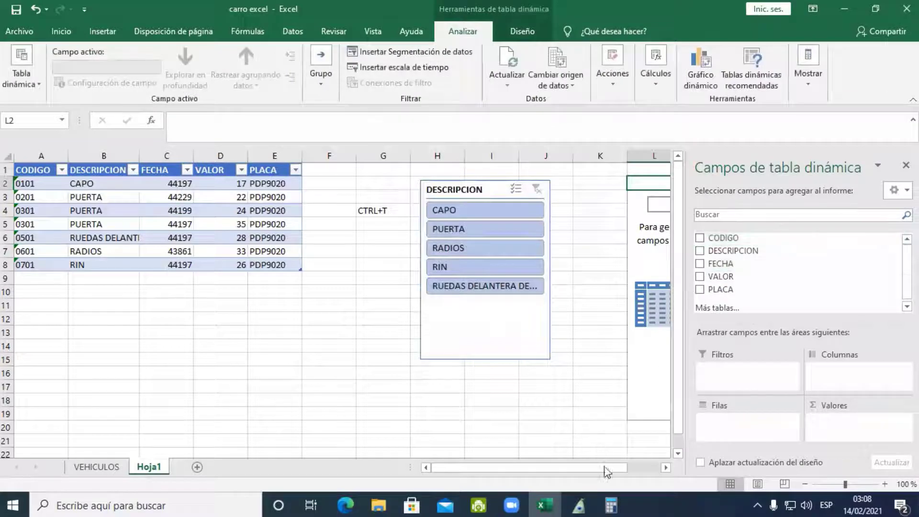
# Summarise the pivot table with the sum of VALOR as values and DESCRIPCION as rows.
pyautogui.moveTo(610, 468); pyautogui.dragTo(647, 468)
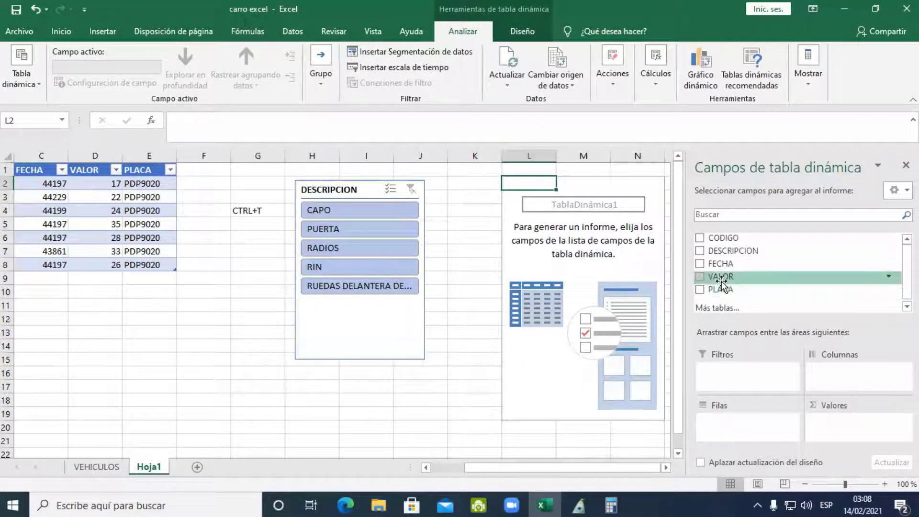
pyautogui.moveTo(729, 290); pyautogui.dragTo(837, 426)
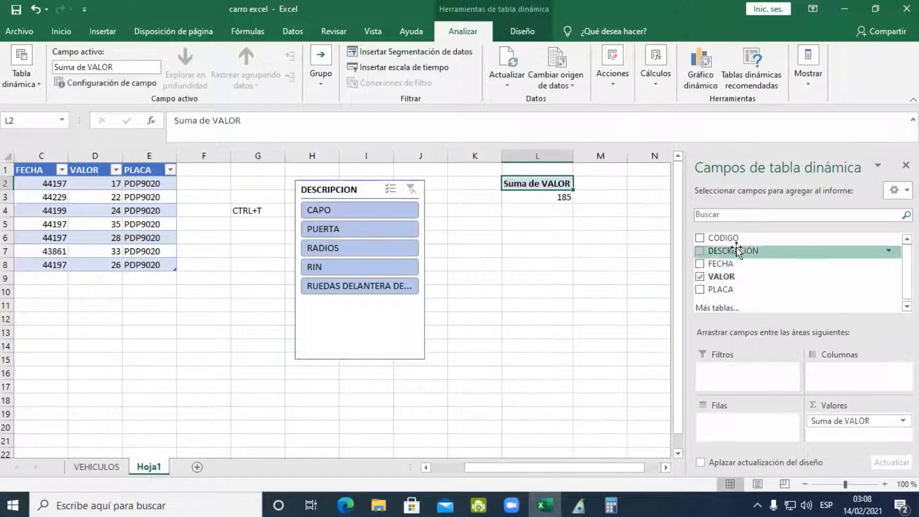
pyautogui.moveTo(732, 250); pyautogui.dragTo(734, 424)
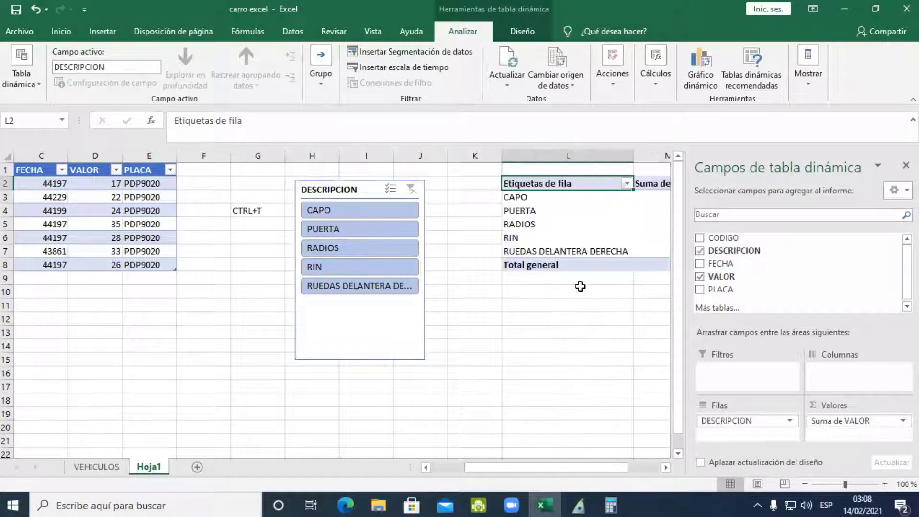
pyautogui.click(581, 290)
pyautogui.click(76, 225)
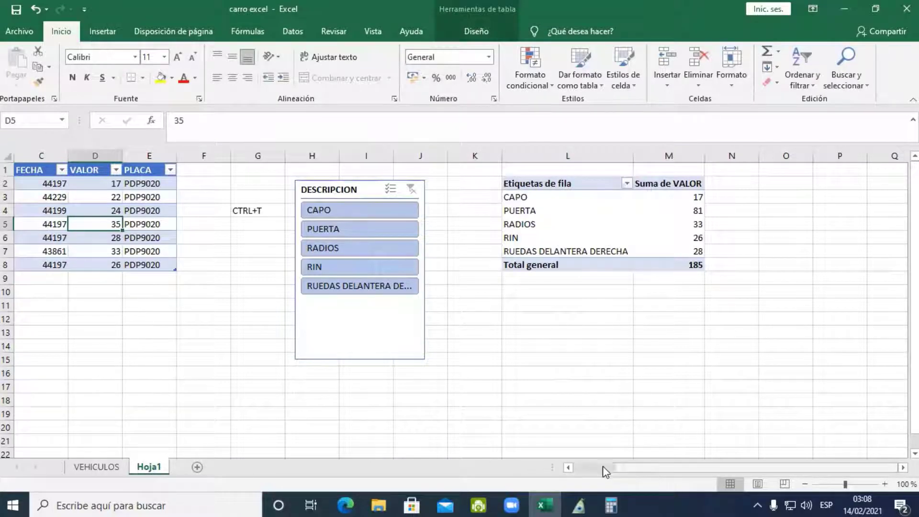
pyautogui.click(598, 469)
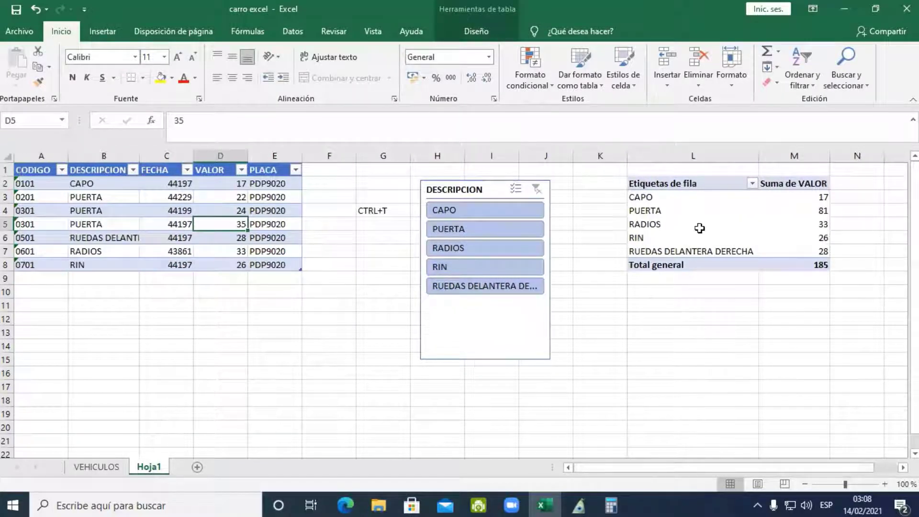
# Insert a slicer for the FECHA field of the pivot table on Hoja1.
pyautogui.click(700, 229)
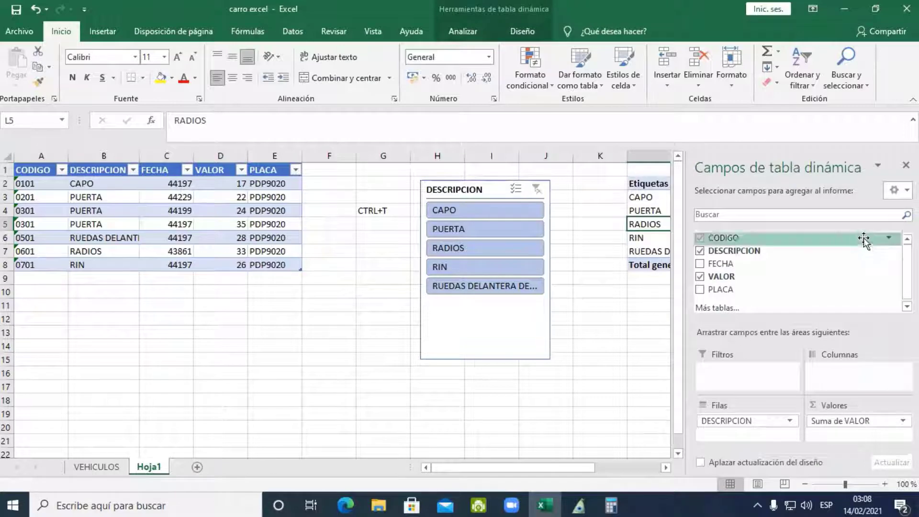
pyautogui.moveTo(586, 468); pyautogui.dragTo(654, 468)
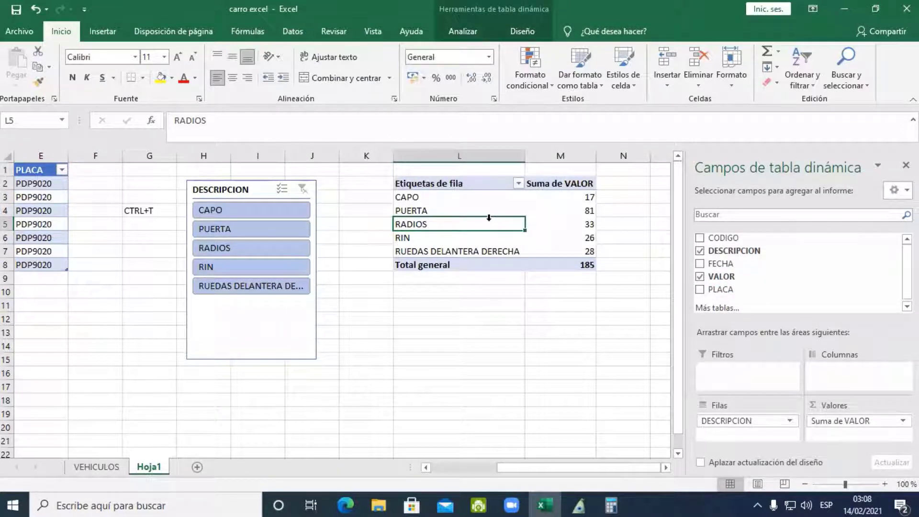
pyautogui.click(523, 31)
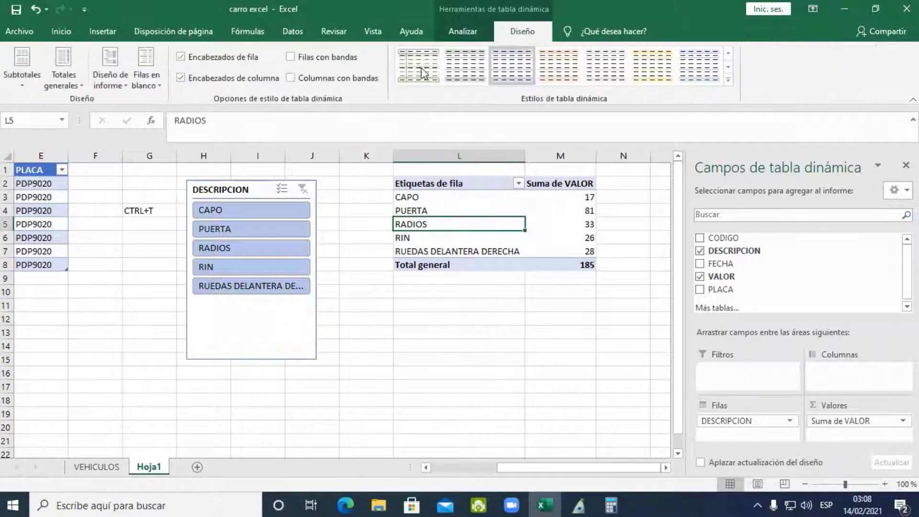
pyautogui.click(463, 32)
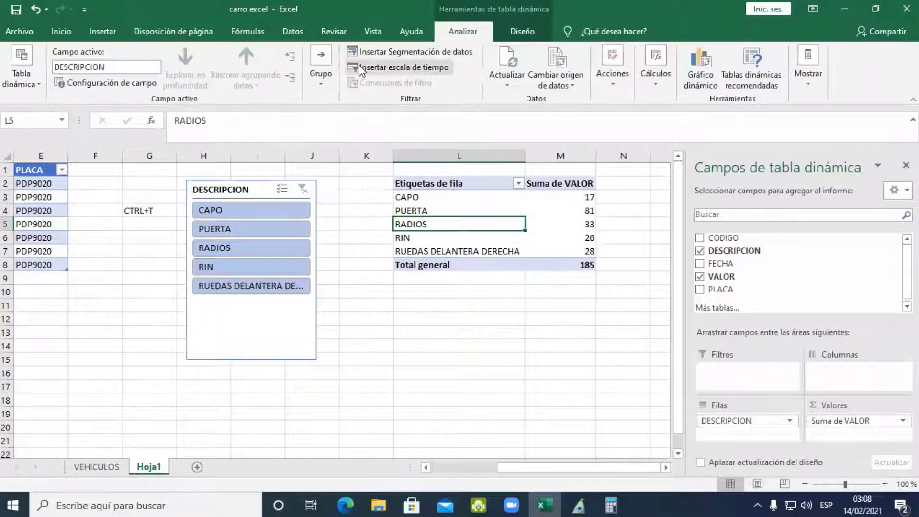
pyautogui.click(395, 51)
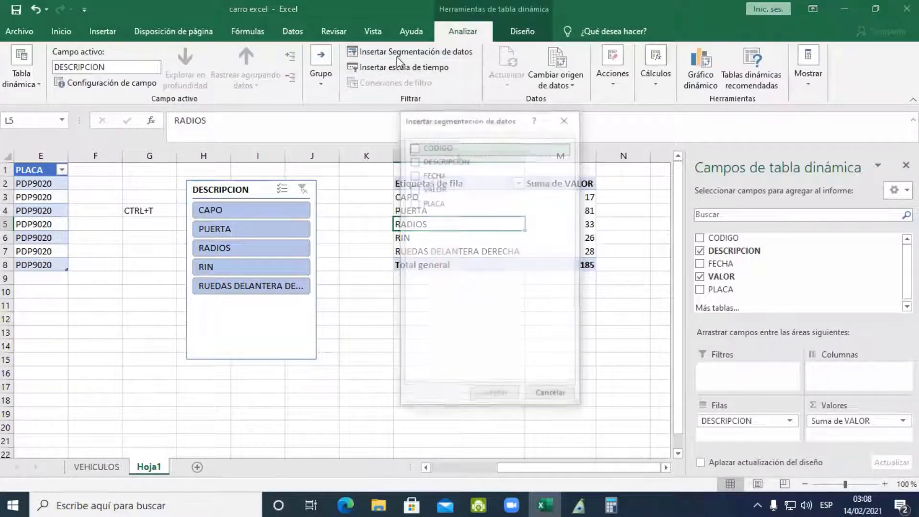
pyautogui.click(414, 176)
pyautogui.click(502, 403)
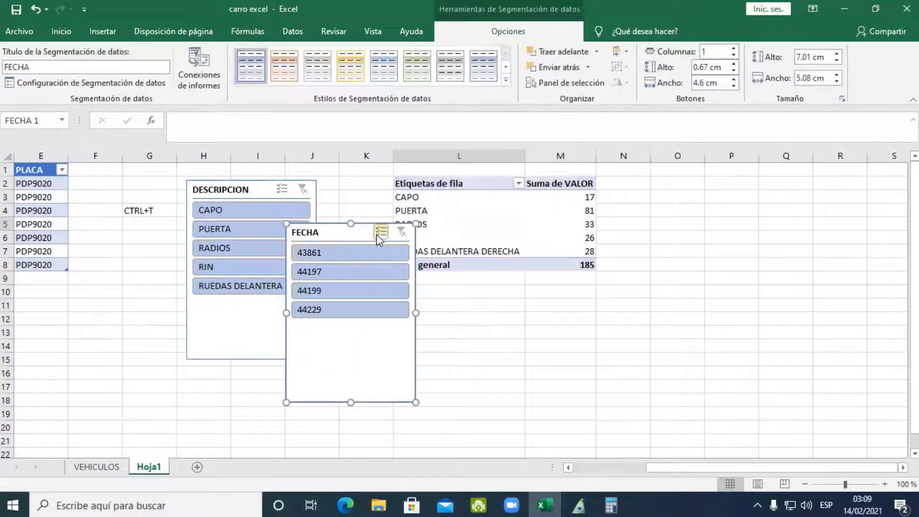
pyautogui.click(450, 225)
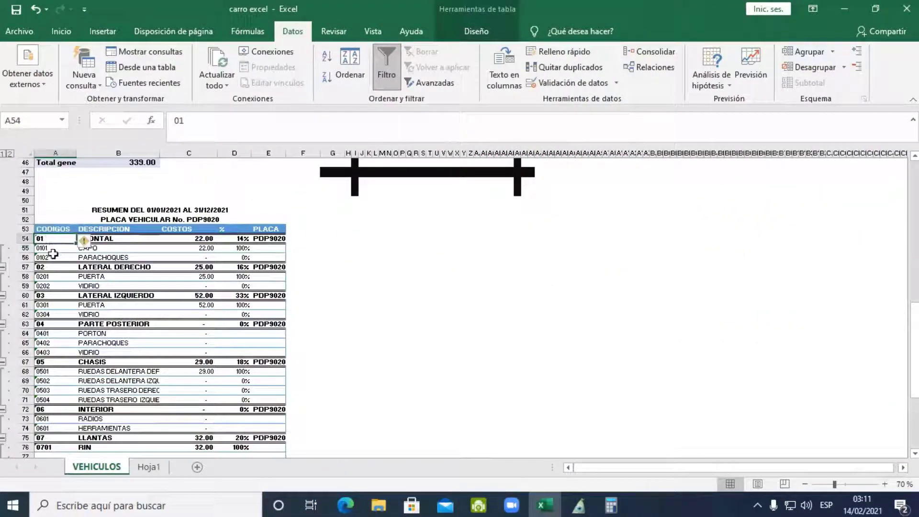
# Collapse the grouped rows of the RESUMEN table on the VEHICULOS sheet to outline level 1, leaving only the main codes 01 to 07.
pyautogui.click(56, 248)
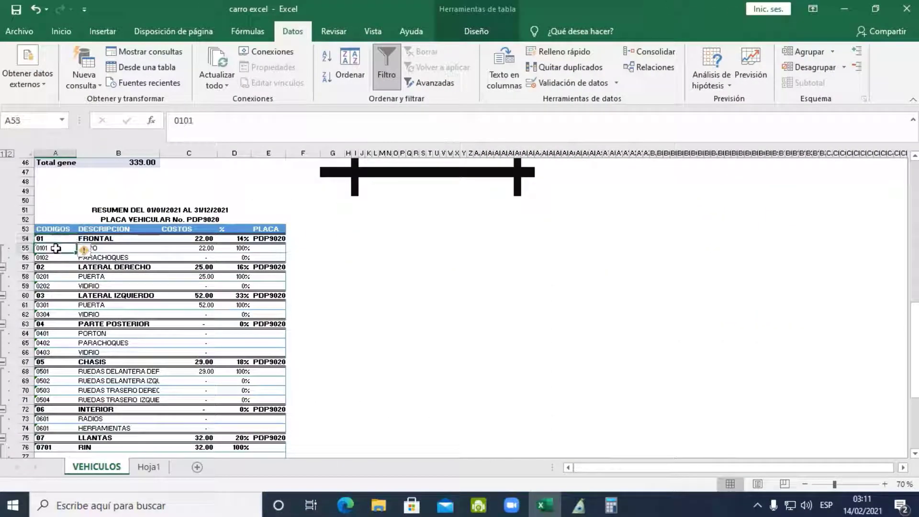
pyautogui.click(53, 258)
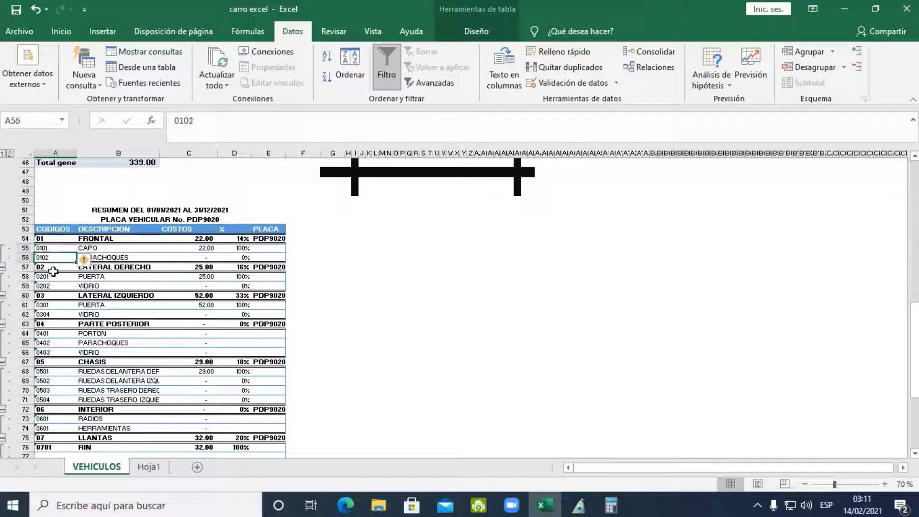
pyautogui.click(53, 268)
pyautogui.click(53, 286)
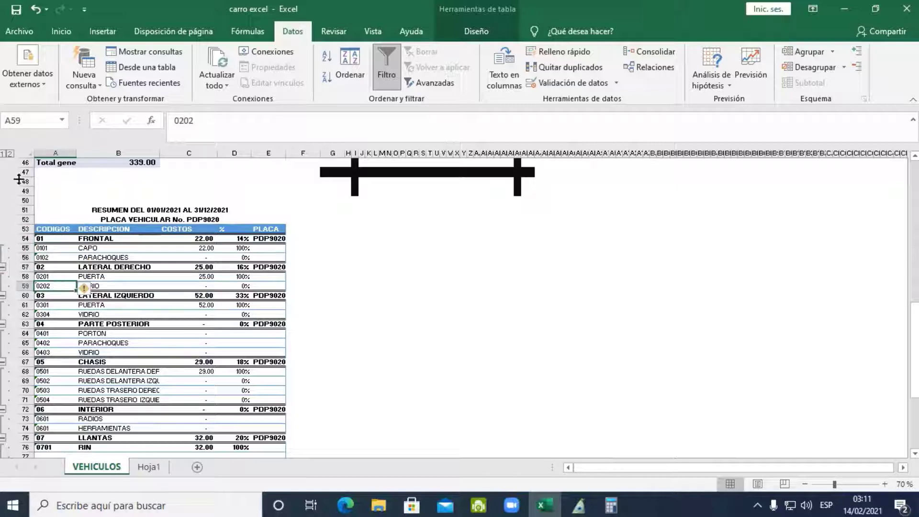
pyautogui.moveTo(57, 247); pyautogui.dragTo(55, 258)
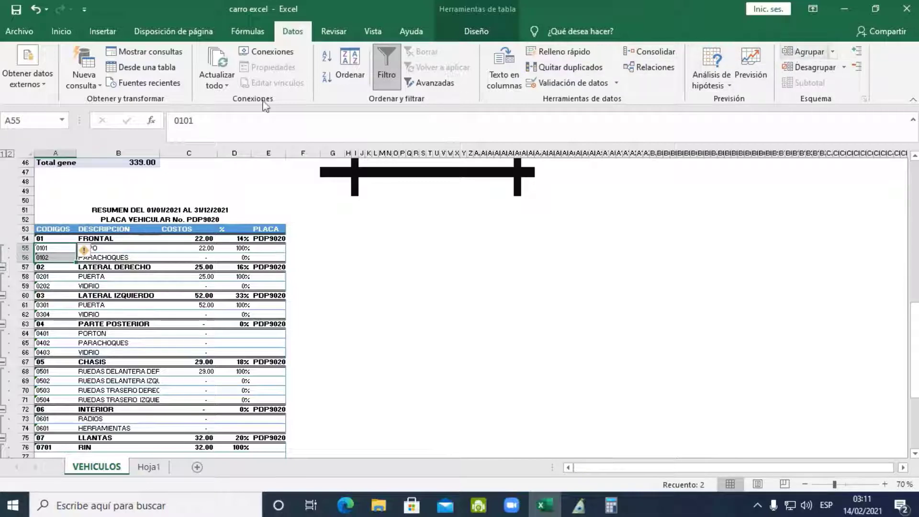
pyautogui.click(9, 154)
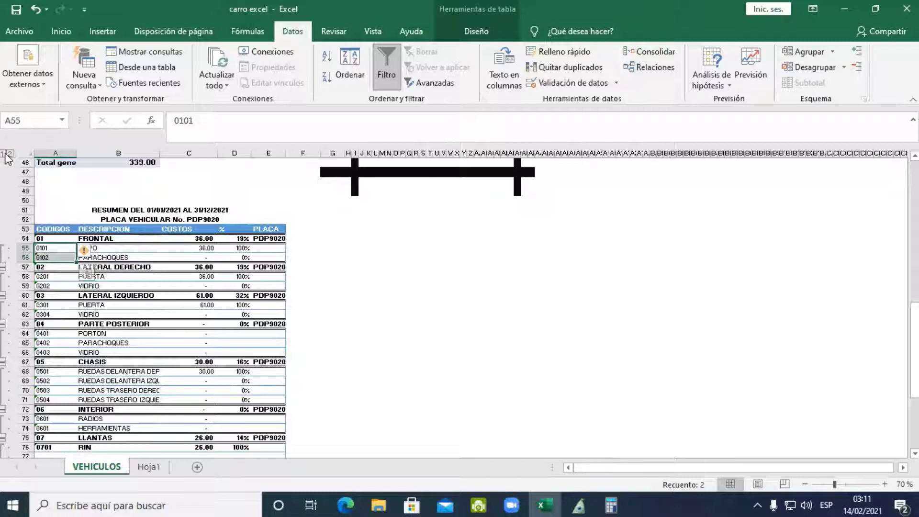
pyautogui.click(3, 154)
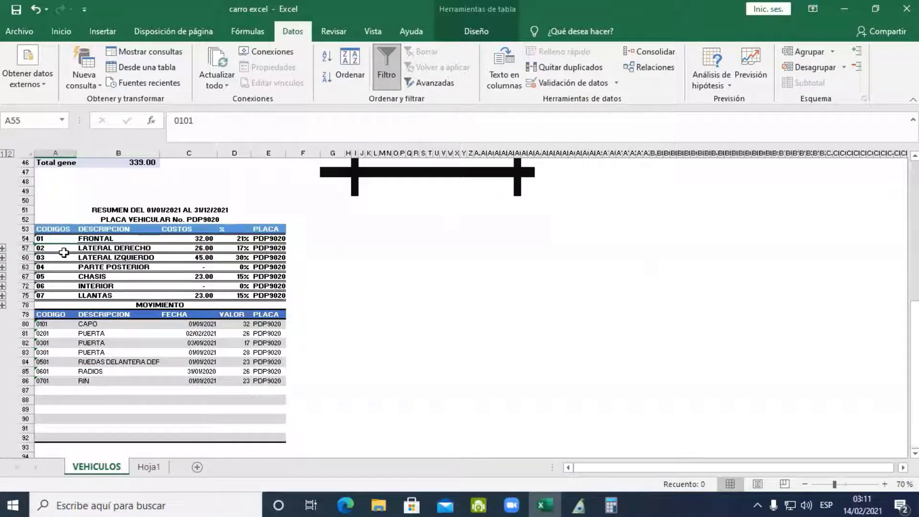
# Review the main category rows of the RESUMEN table and the column headings of both the RESUMEN and MOVIMIENTO tables.
pyautogui.click(86, 324)
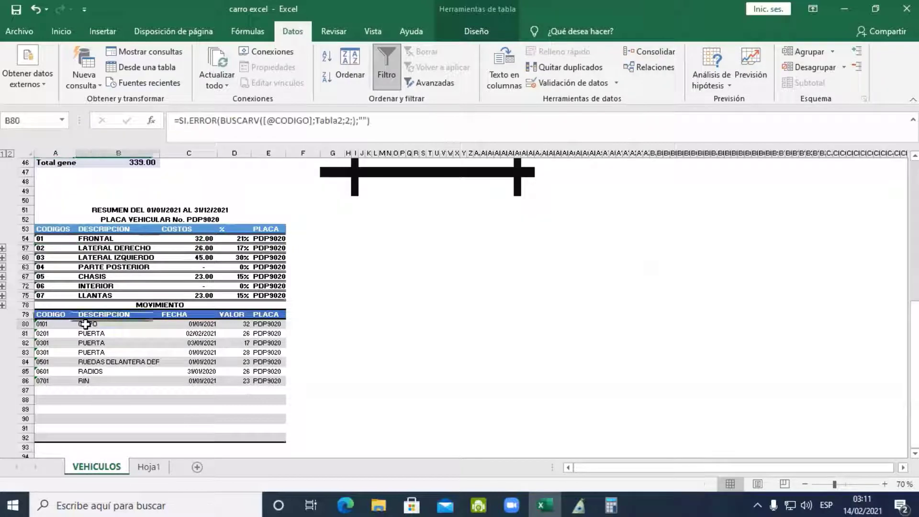
pyautogui.click(139, 248)
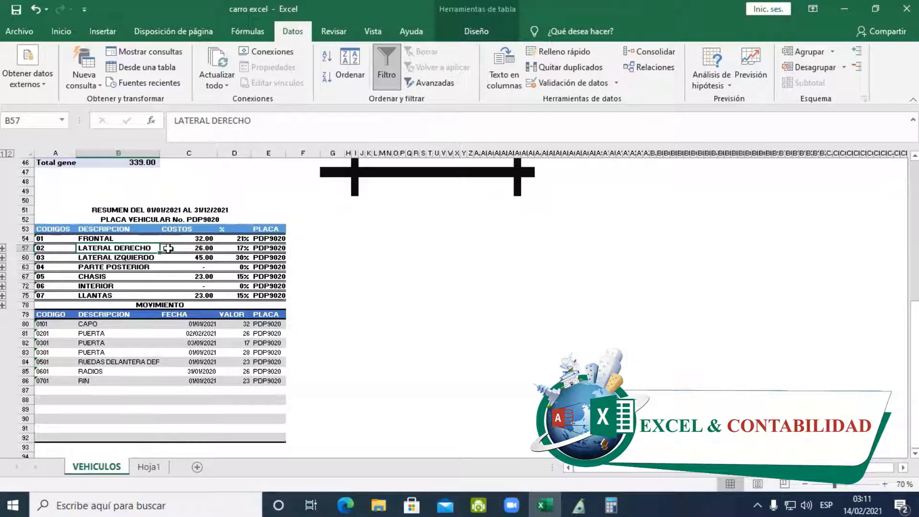
pyautogui.click(207, 239)
pyautogui.click(115, 258)
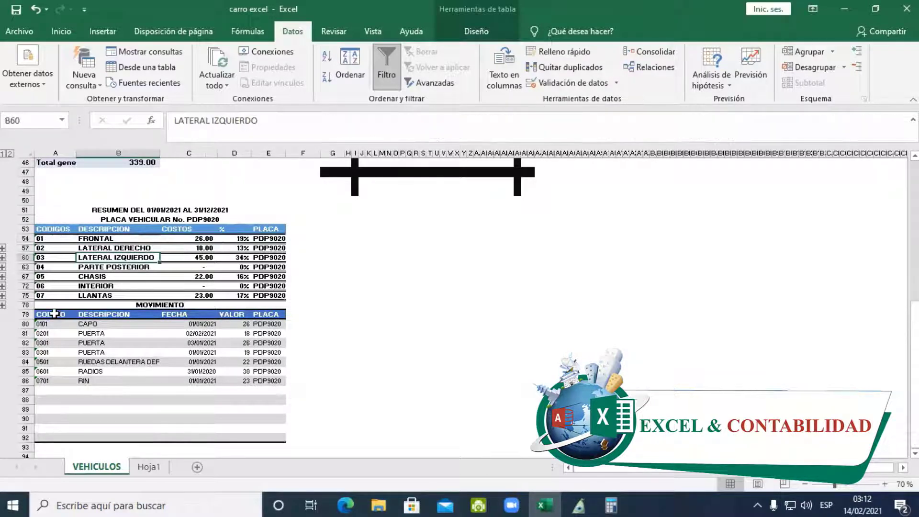
pyautogui.click(56, 314)
pyautogui.click(107, 316)
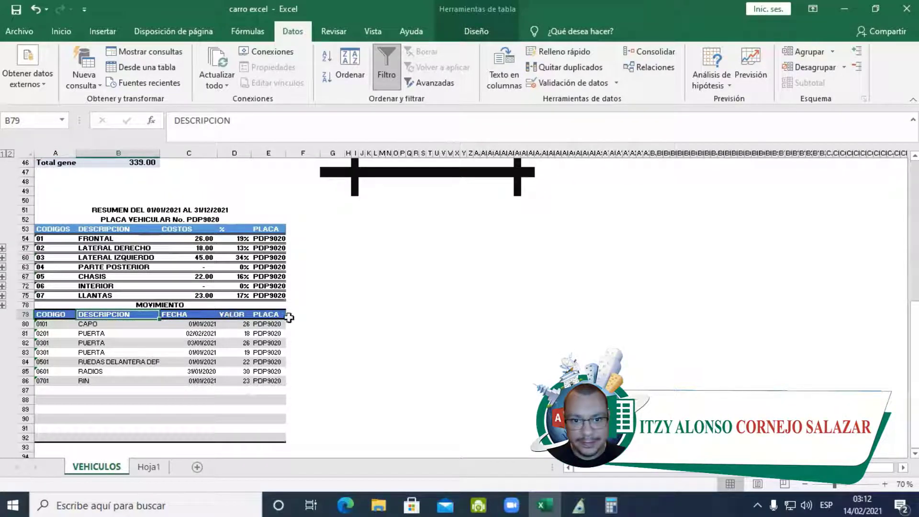
pyautogui.click(56, 229)
pyautogui.click(101, 230)
pyautogui.click(175, 230)
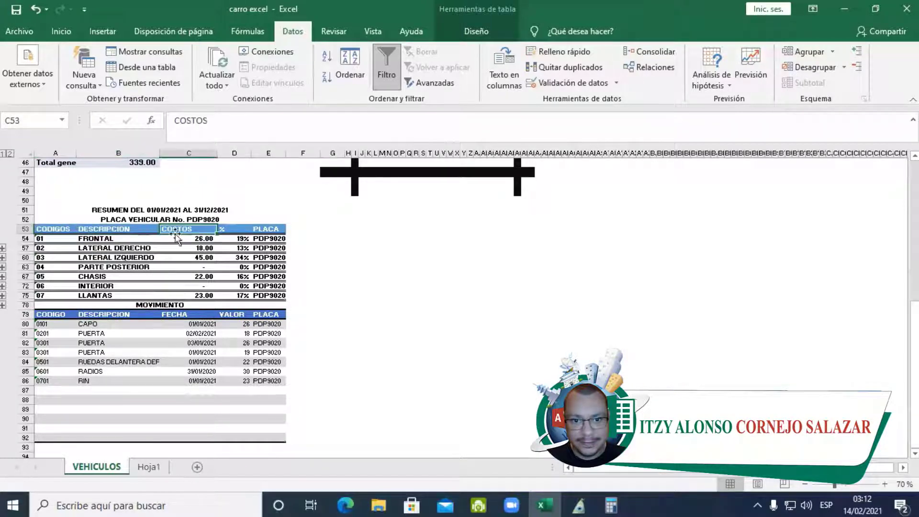
pyautogui.click(225, 229)
pyautogui.click(263, 230)
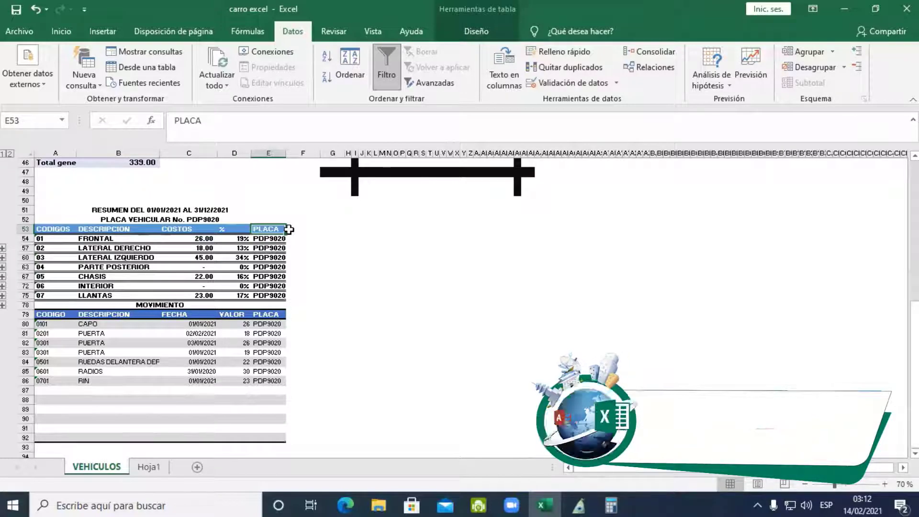
# Inspect the DESCRIPCION formula in cell B80 of the MOVIMIENTO table without changing it.
pyautogui.click(96, 323)
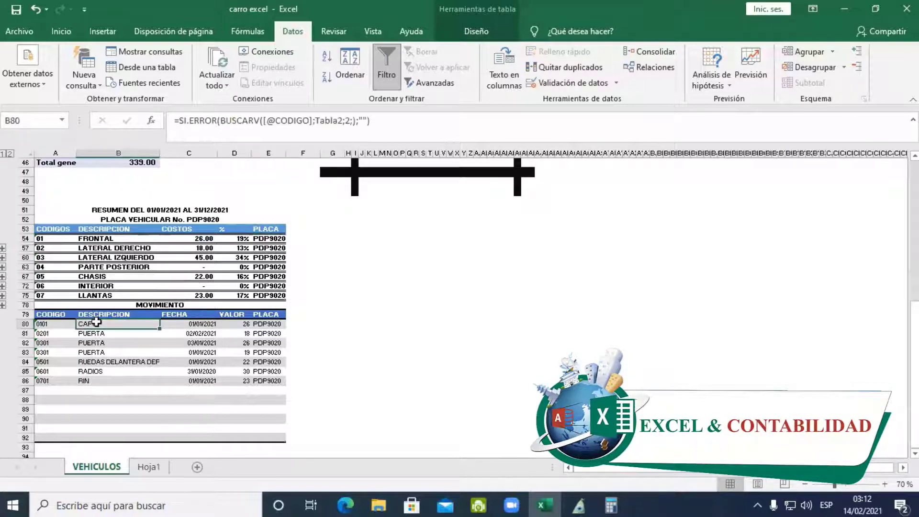
pyautogui.doubleClick(117, 325)
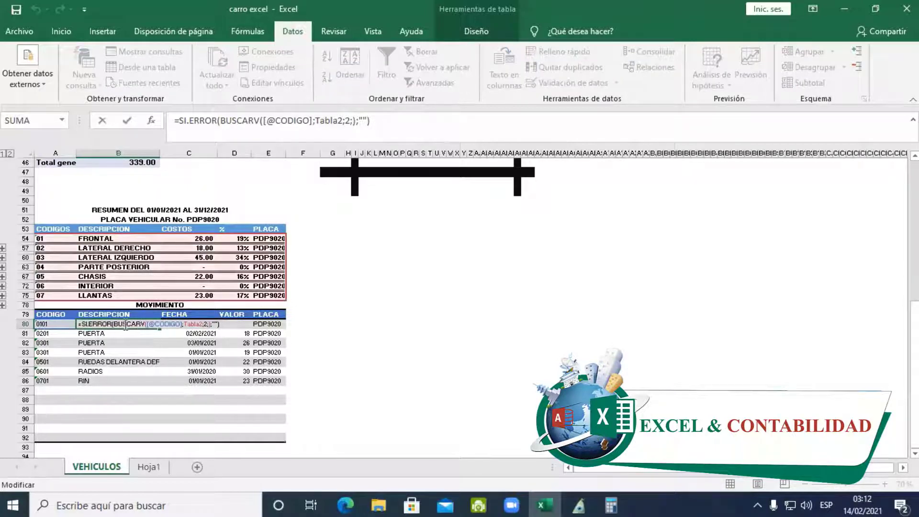
pyautogui.press('Escape')
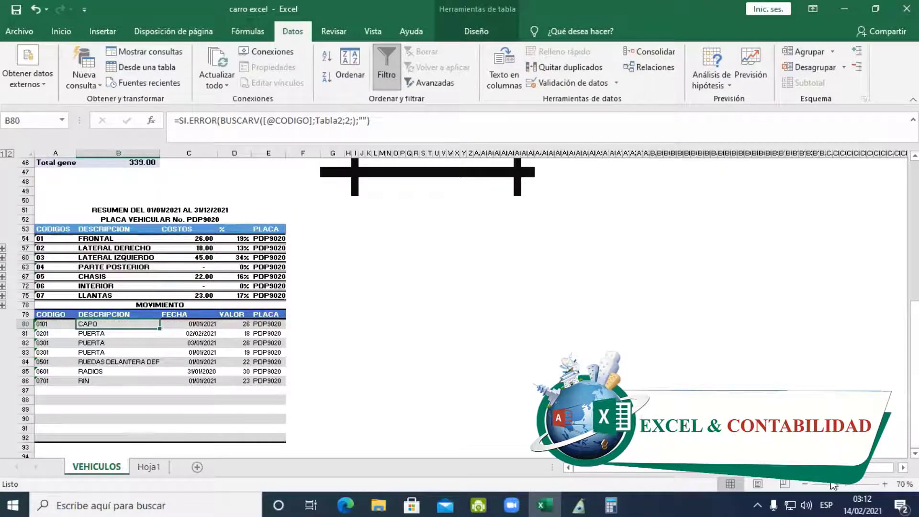
# Examine the RESUMEN and MOVIMIENTO tables at an enlarged zoom, comparing their codes, descriptions and amounts.
pyautogui.moveTo(833, 485); pyautogui.dragTo(857, 484)
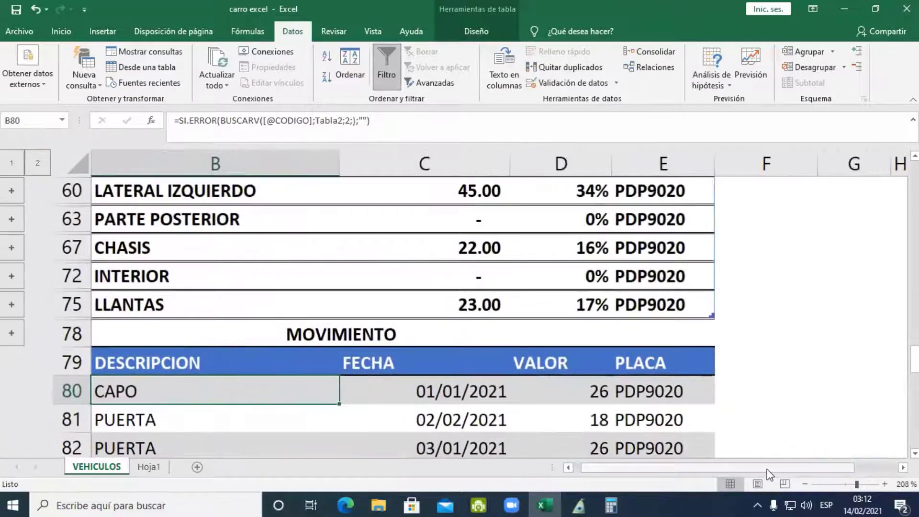
pyautogui.moveTo(767, 469); pyautogui.dragTo(759, 470)
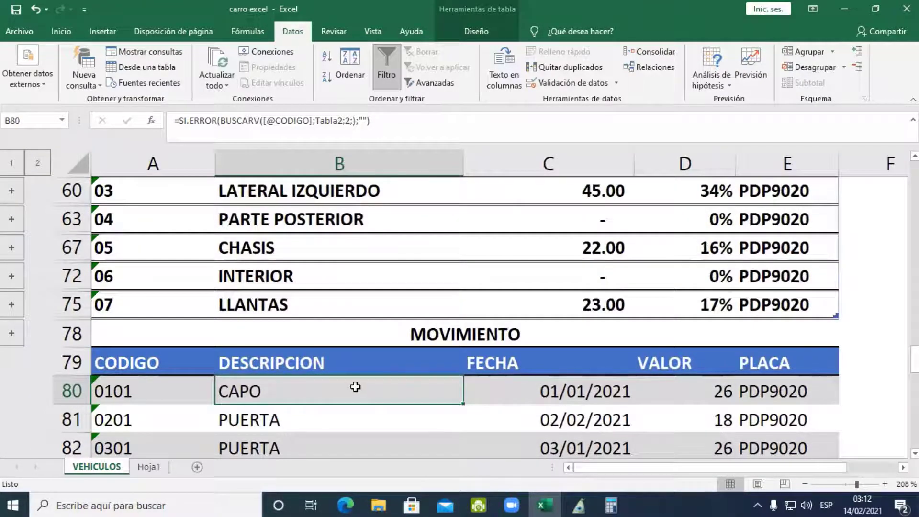
pyautogui.scroll(-5, 355, 387)
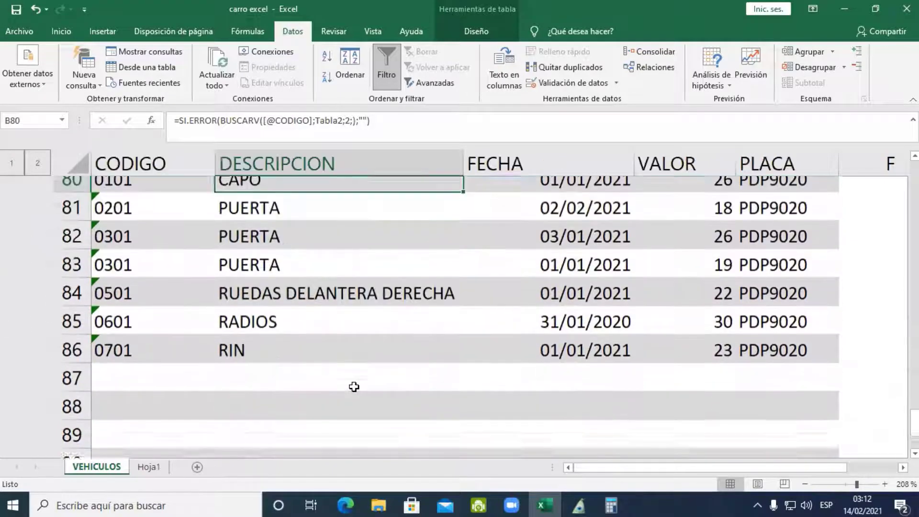
pyautogui.scroll(2, 354, 387)
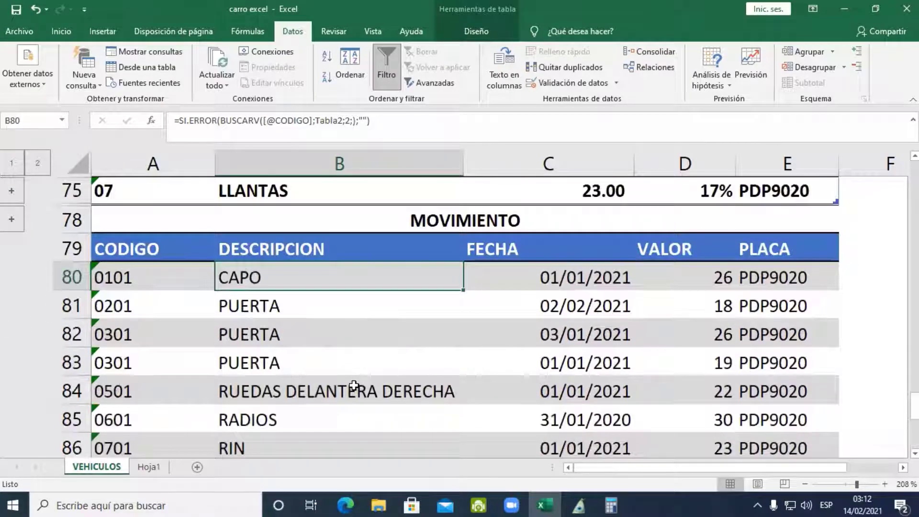
pyautogui.scroll(3, 358, 365)
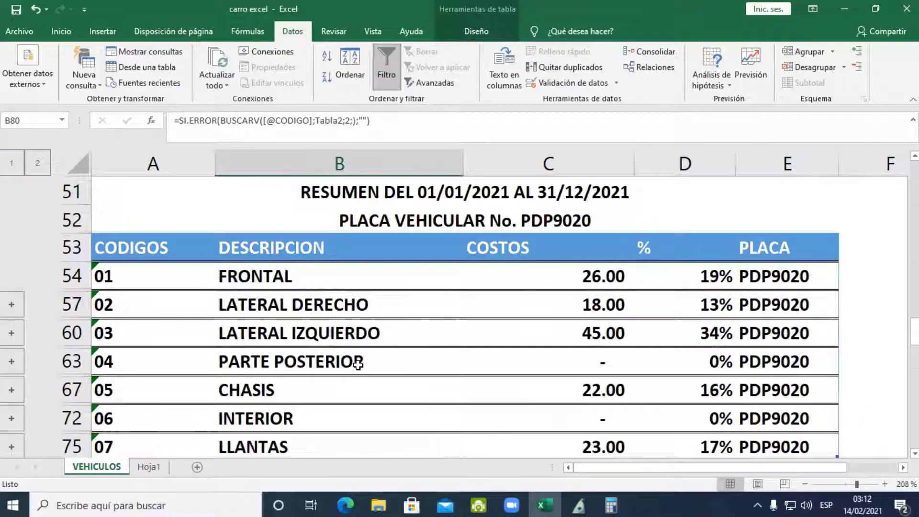
pyautogui.scroll(-2, 358, 365)
pyautogui.scroll(2, 281, 407)
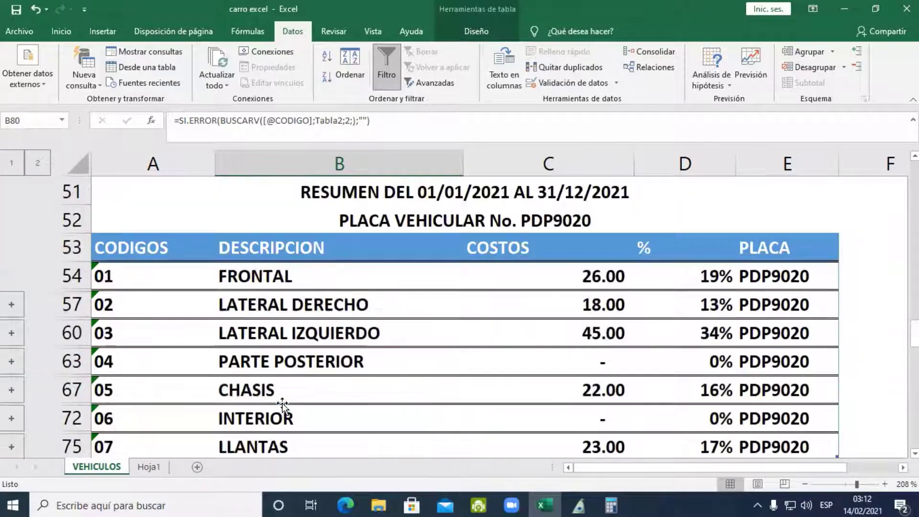
pyautogui.scroll(-4, 587, 360)
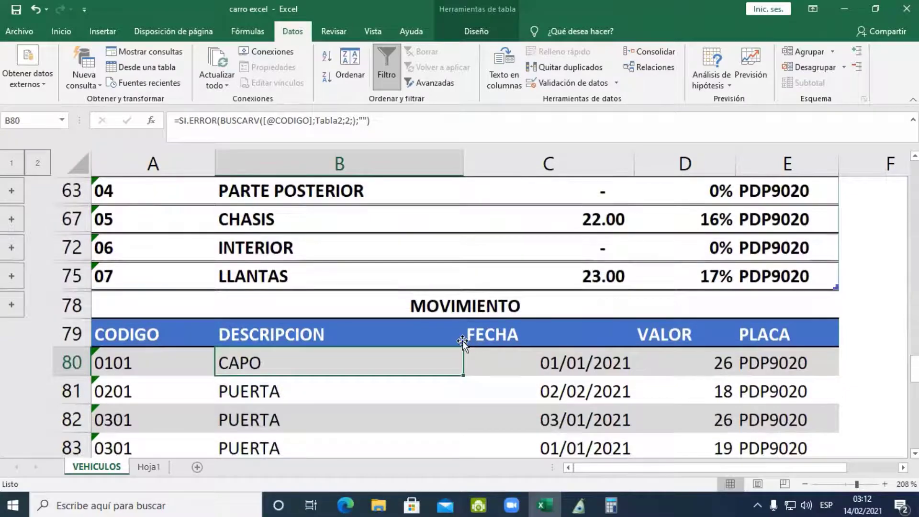
pyautogui.click(460, 341)
pyautogui.click(431, 249)
pyautogui.scroll(8, 432, 248)
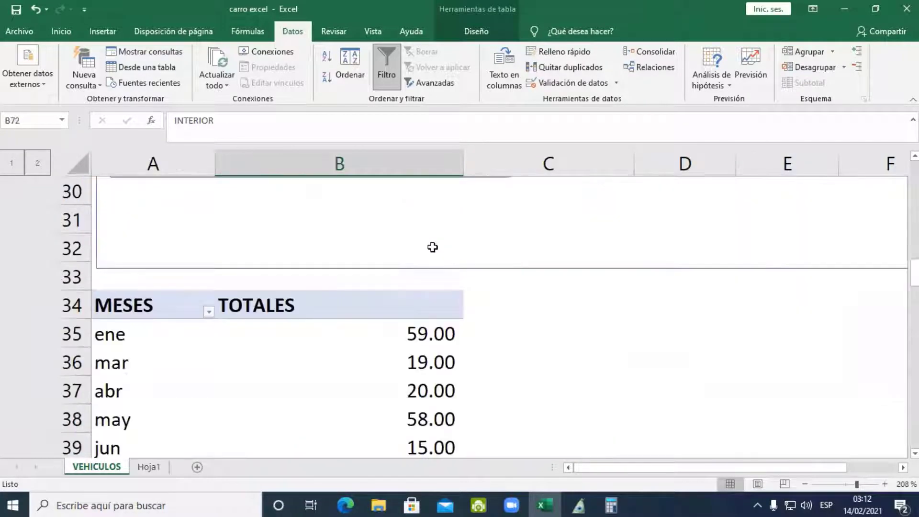
pyautogui.scroll(-8, 432, 248)
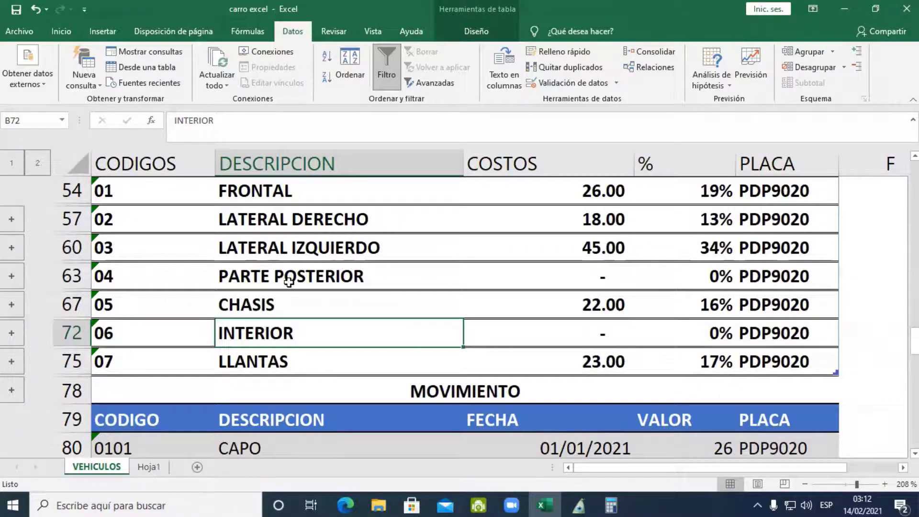
pyautogui.scroll(-1, 217, 300)
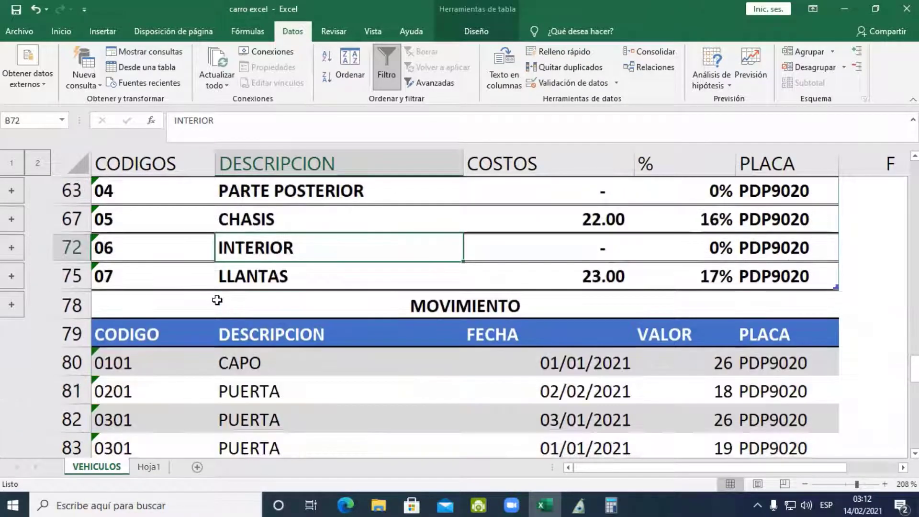
# Open the DESCRIPCION formula in cell B80 and examine its SI.ERROR function, the nested BUSCARV and the empty-text fallback.
pyautogui.doubleClick(235, 362)
pyautogui.moveTo(231, 362); pyautogui.dragTo(302, 362)
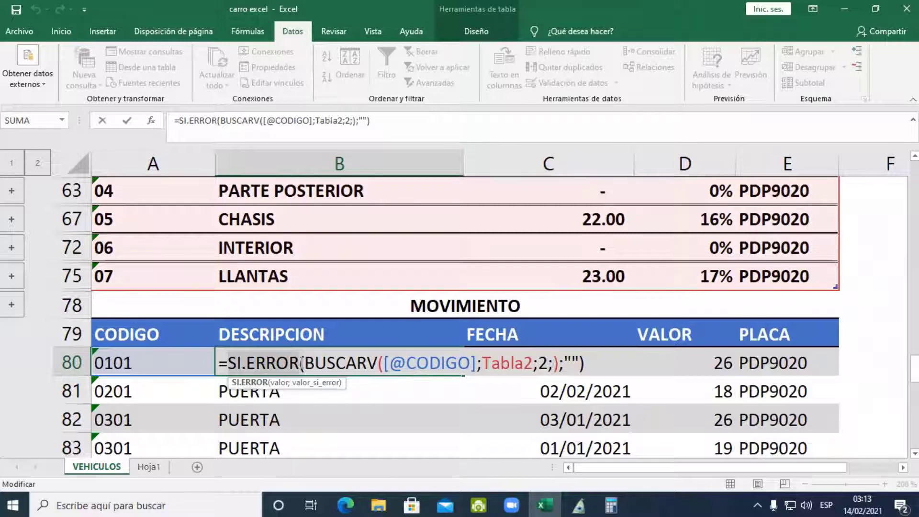
pyautogui.click(314, 362)
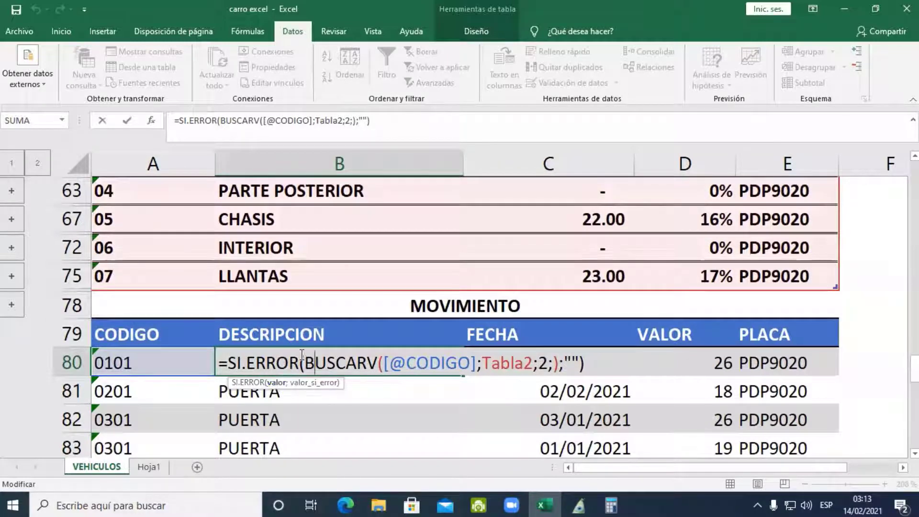
pyautogui.moveTo(307, 360); pyautogui.dragTo(557, 366)
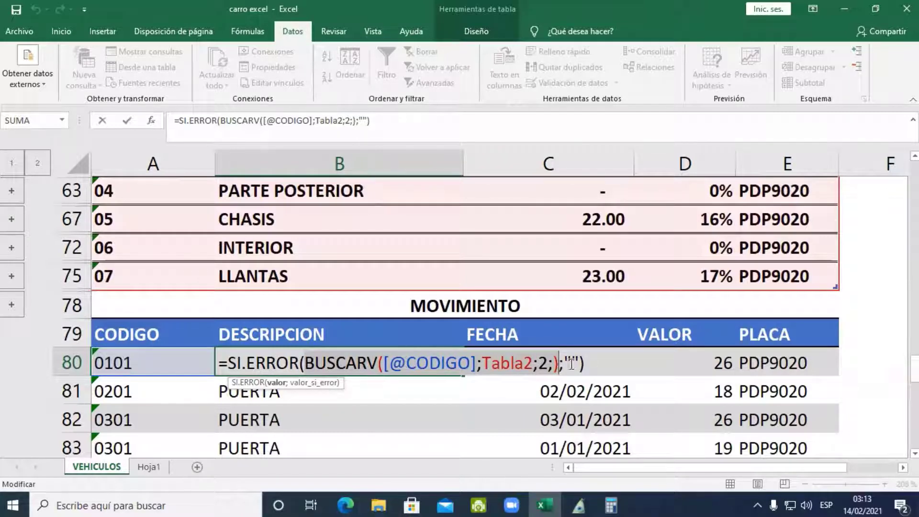
pyautogui.click(330, 388)
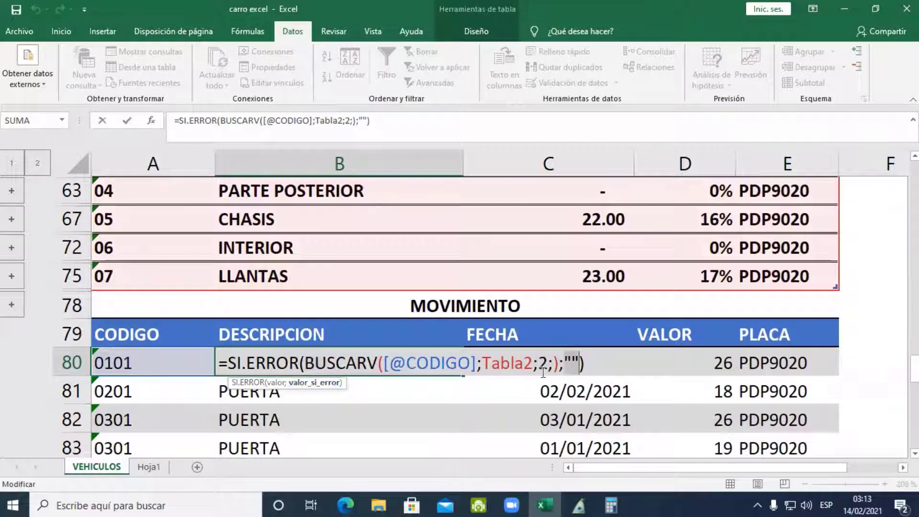
pyautogui.click(568, 363)
pyautogui.moveTo(559, 362); pyautogui.dragTo(308, 361)
pyautogui.click(309, 362)
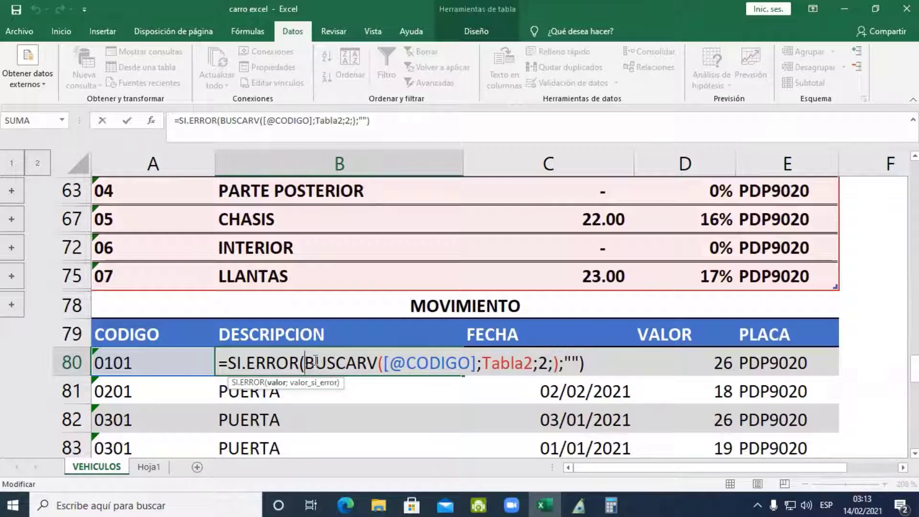
# Examine the BUSCARV arguments in B80: the CODIGO lookup value, the Tabla2 range and the column index 2.
pyautogui.click(412, 364)
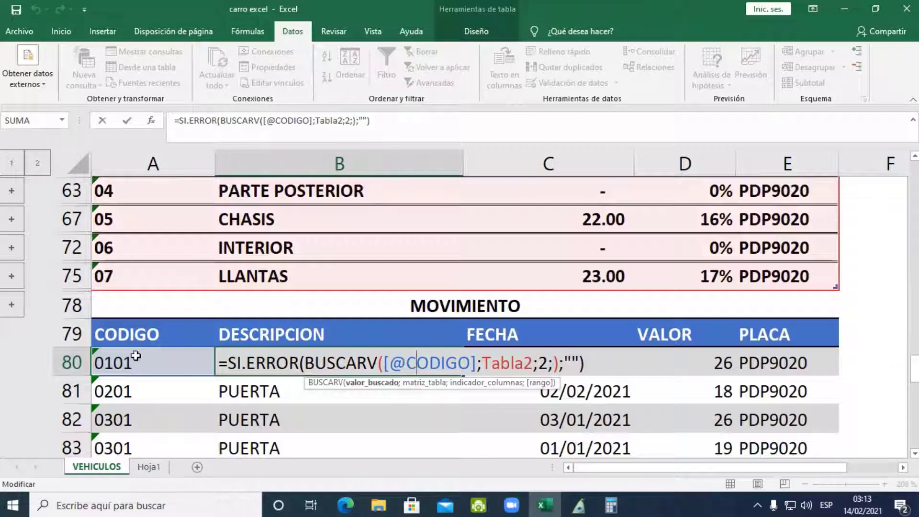
pyautogui.click(515, 364)
pyautogui.scroll(2, 540, 355)
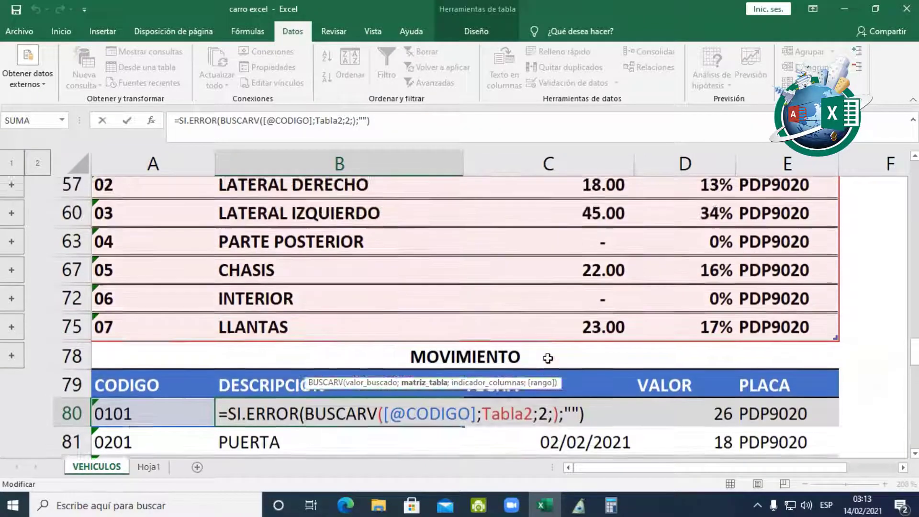
pyautogui.scroll(3, 540, 354)
pyautogui.scroll(-3, 362, 261)
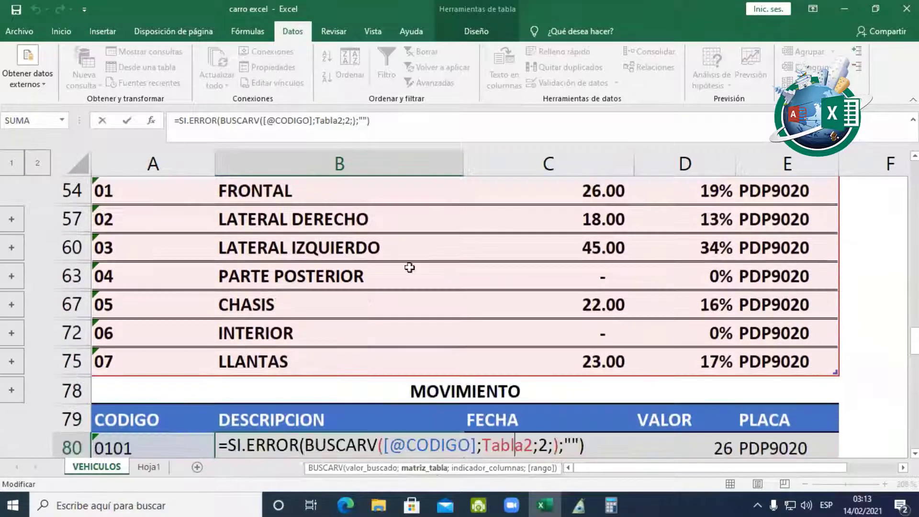
pyautogui.scroll(-2, 405, 278)
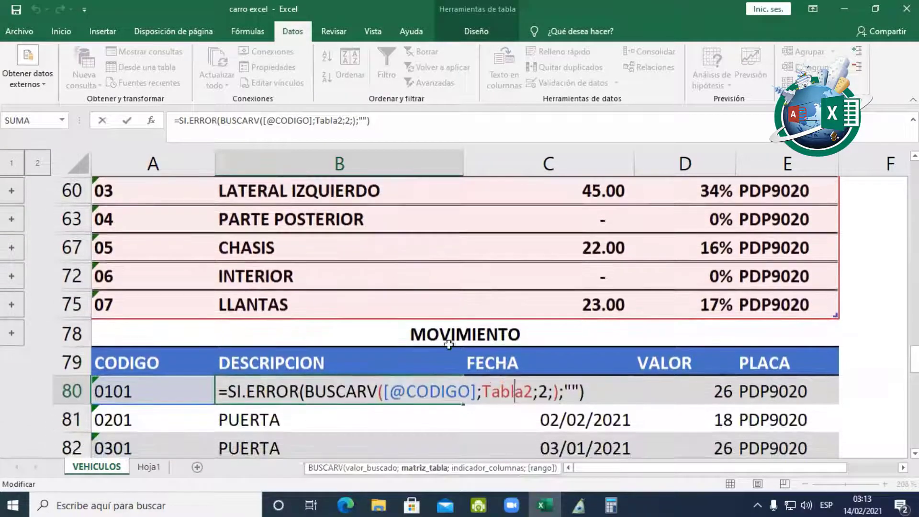
pyautogui.click(541, 389)
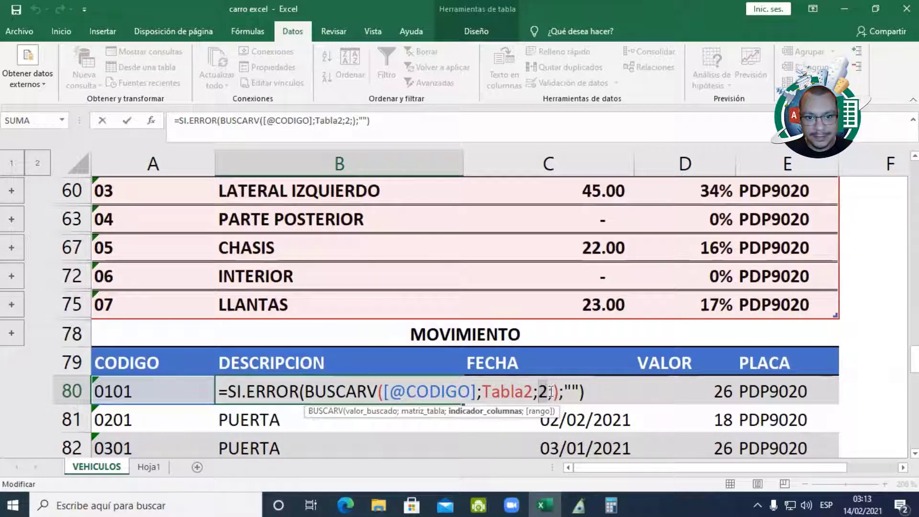
# Set the last BUSCARV argument in B80 to FALSO for an exact match and commit the formula.
pyautogui.click(553, 391)
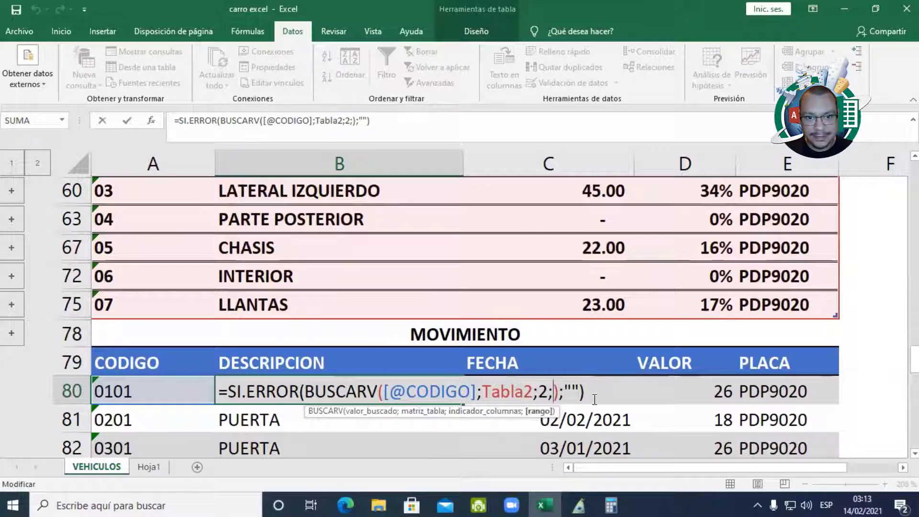
pyautogui.write('0')
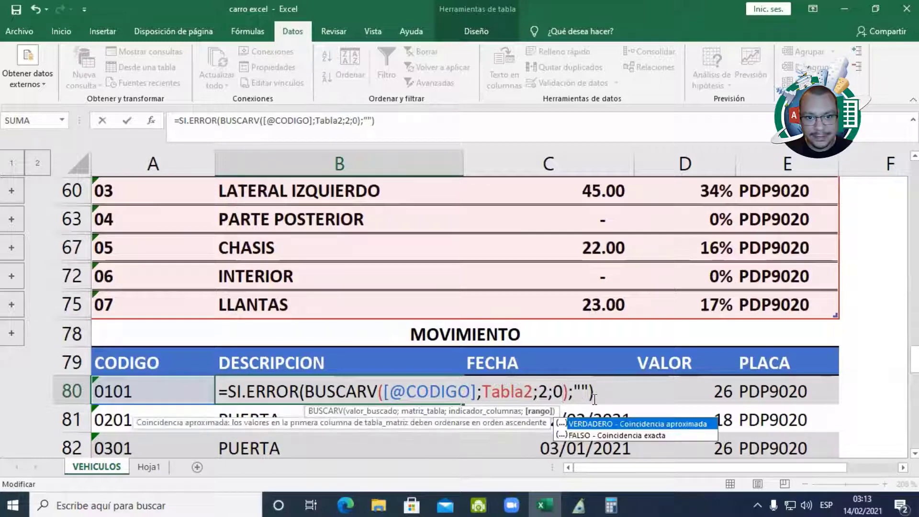
pyautogui.click(599, 436)
pyautogui.doubleClick(599, 435)
pyautogui.click(599, 434)
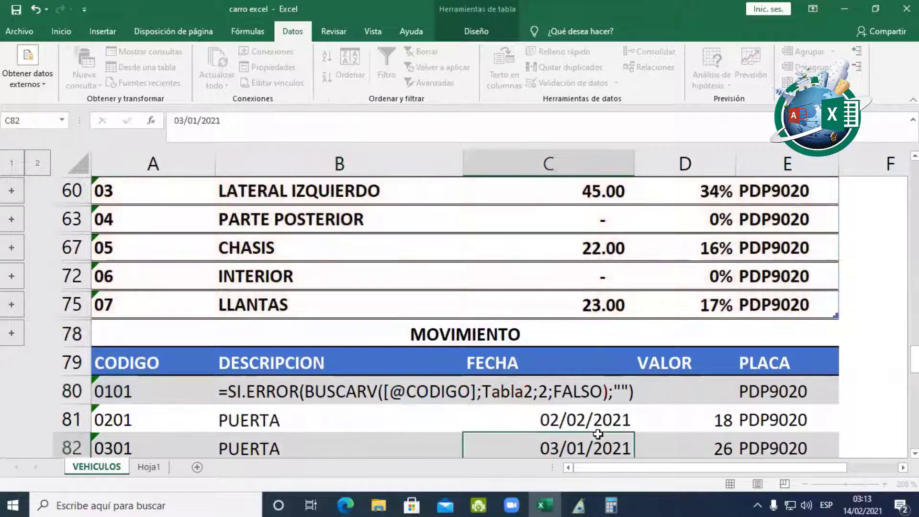
pyautogui.click(367, 390)
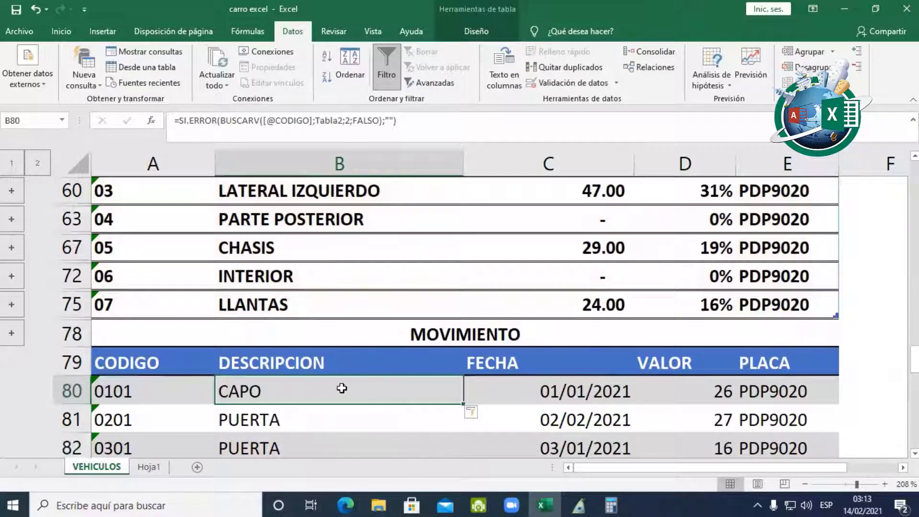
# Remove FALSO from the BUSCARV in B80, leaving the argument after the final semicolon empty, and commit the formula.
pyautogui.doubleClick(347, 391)
pyautogui.click(553, 391)
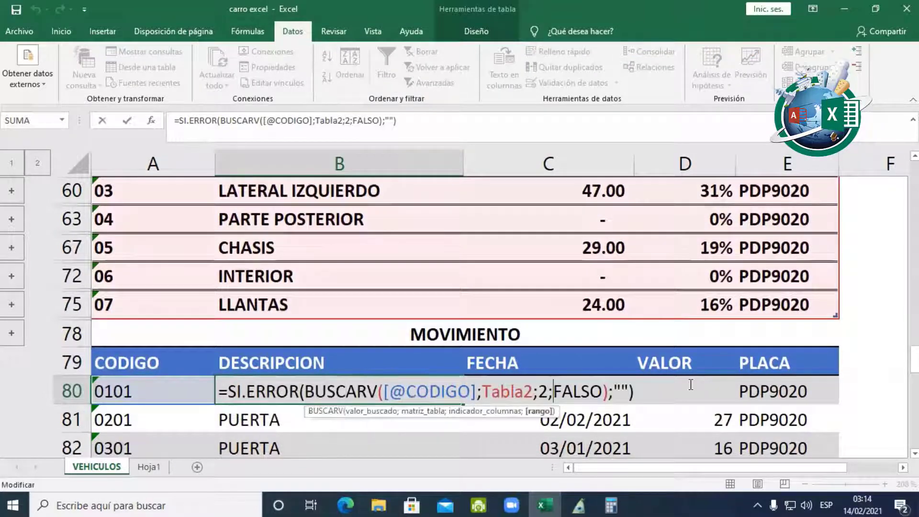
pyautogui.press('Delete')
pyautogui.press('Delete')
pyautogui.press('Delete')
pyautogui.press('Delete')
pyautogui.press('Delete')
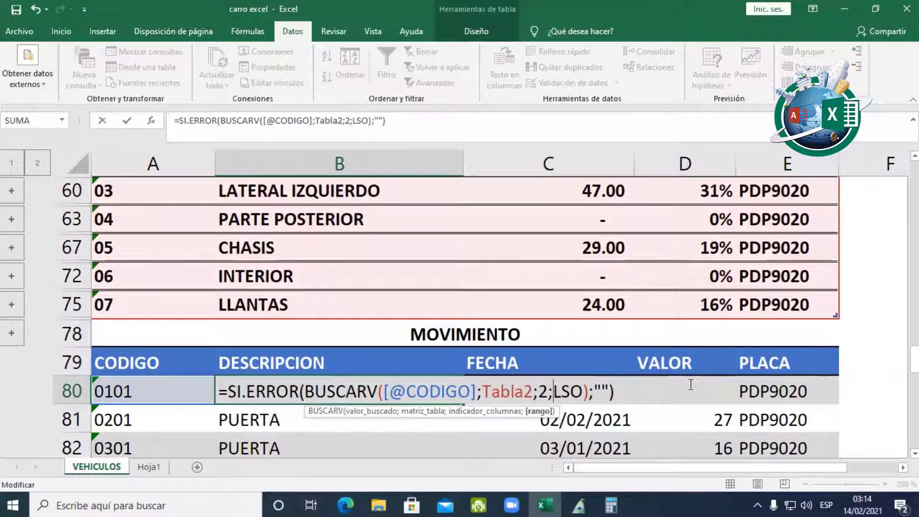
pyautogui.press('BackSpace')
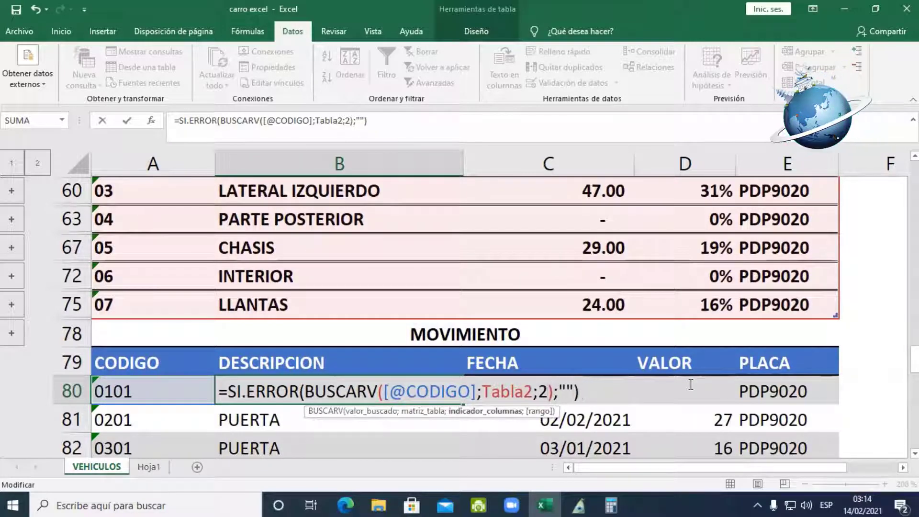
pyautogui.write(';')
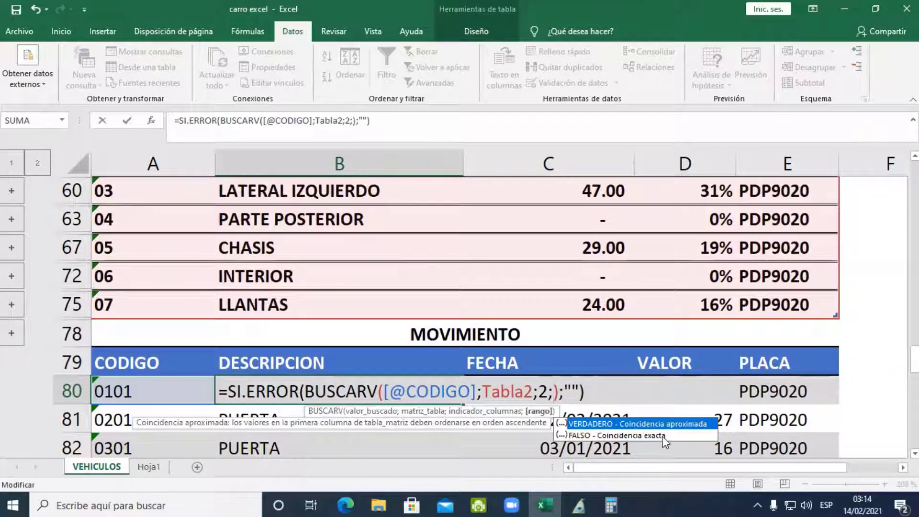
pyautogui.press('Return')
pyautogui.click(636, 437)
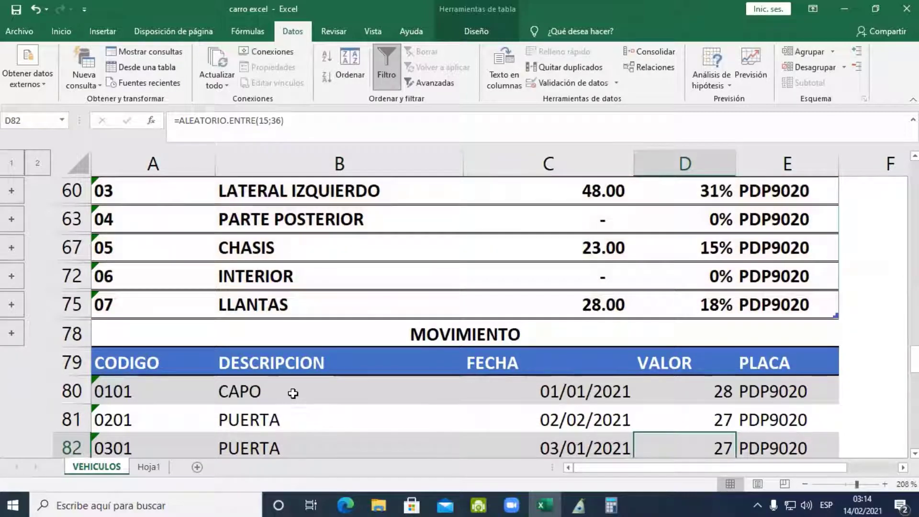
# Inspect the plate in cell E80 of MOVIMIENTO and the title formulas in A51 and A52 above the RESUMEN table.
pyautogui.click(761, 391)
pyautogui.scroll(-1, 761, 391)
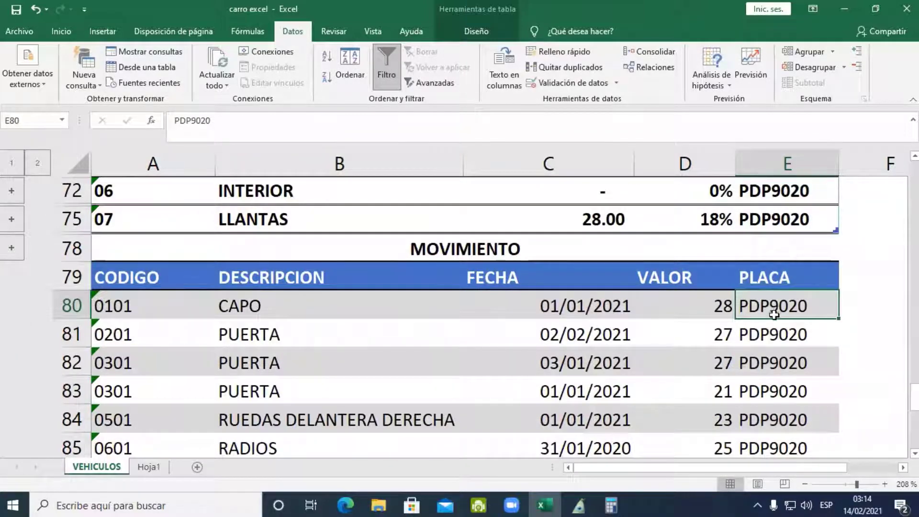
pyautogui.scroll(8, 780, 345)
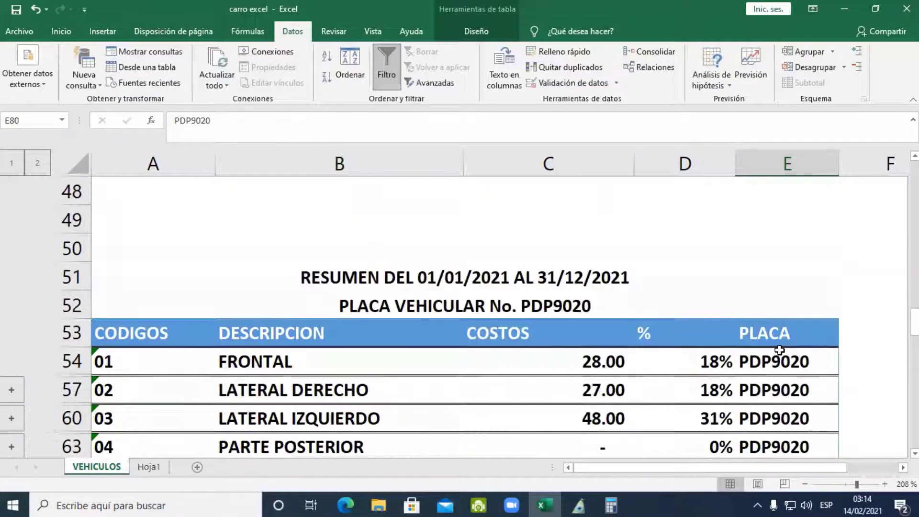
pyautogui.click(483, 283)
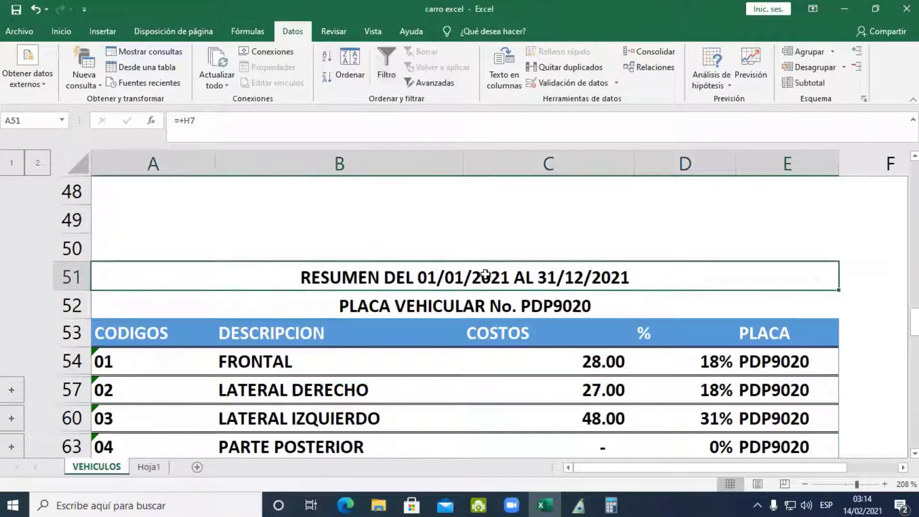
pyautogui.click(503, 304)
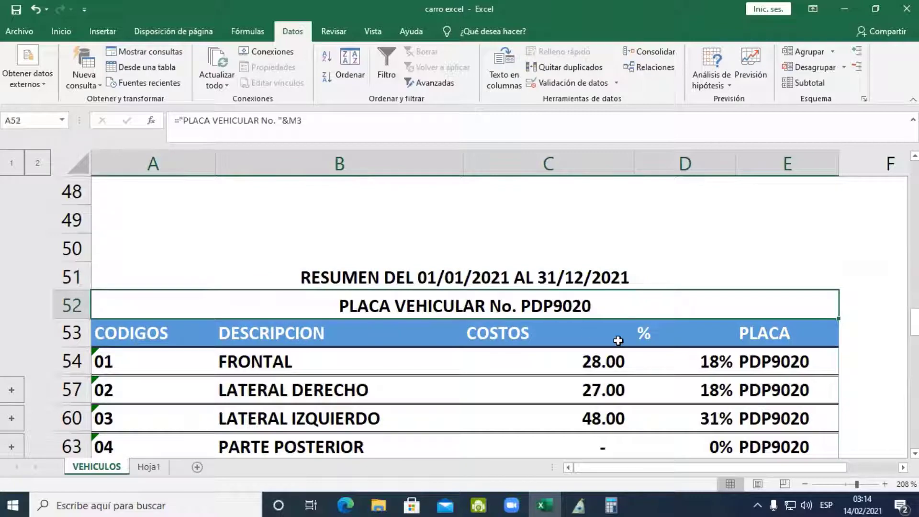
# Compare the code and plate in the last MOVIMIENTO row, 86, with the vehicle plate title in A52.
pyautogui.scroll(-1, 616, 338)
pyautogui.scroll(-4, 534, 287)
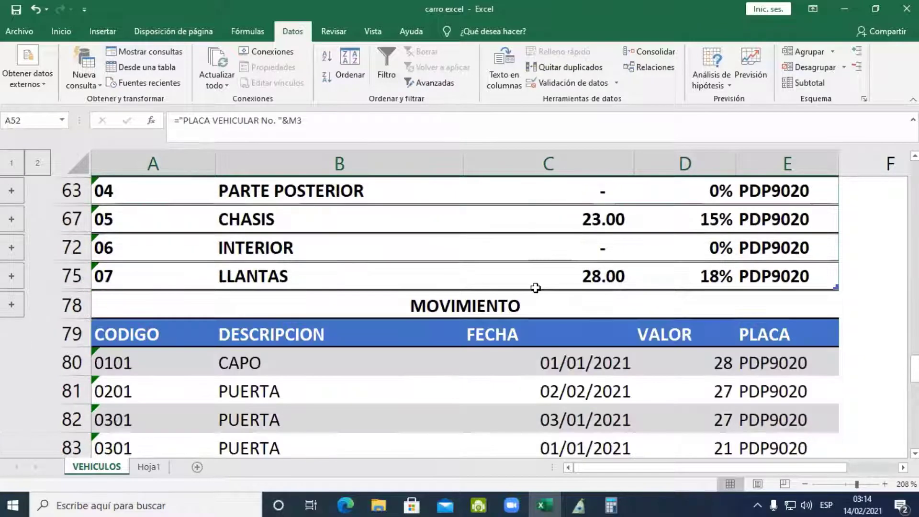
pyautogui.click(109, 430)
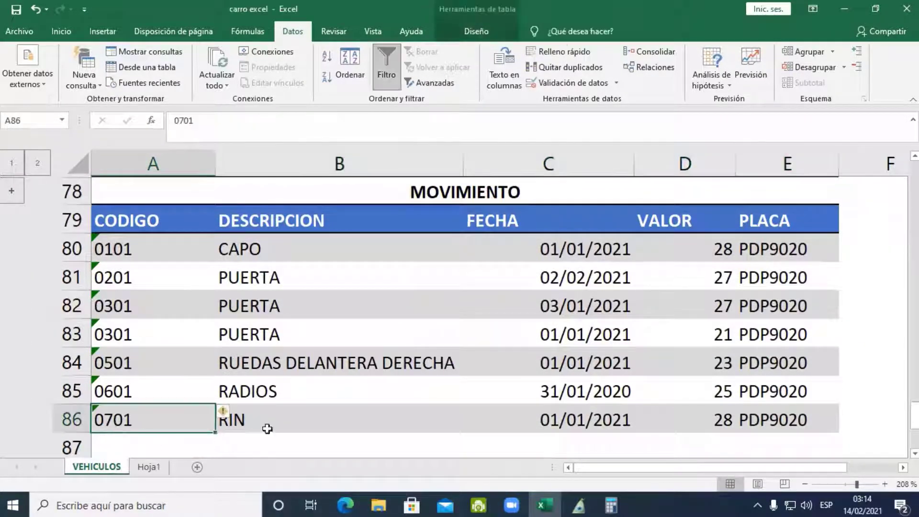
pyautogui.click(759, 419)
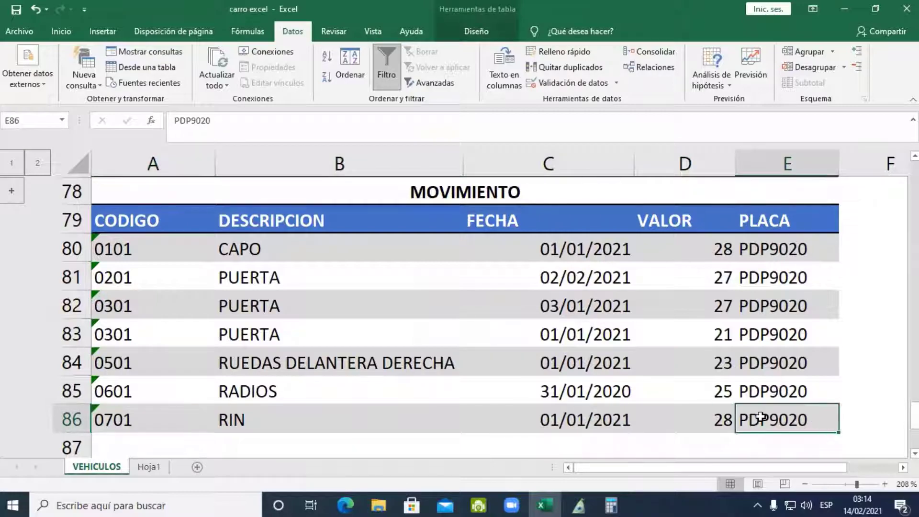
pyautogui.scroll(2, 762, 417)
pyautogui.scroll(6, 761, 417)
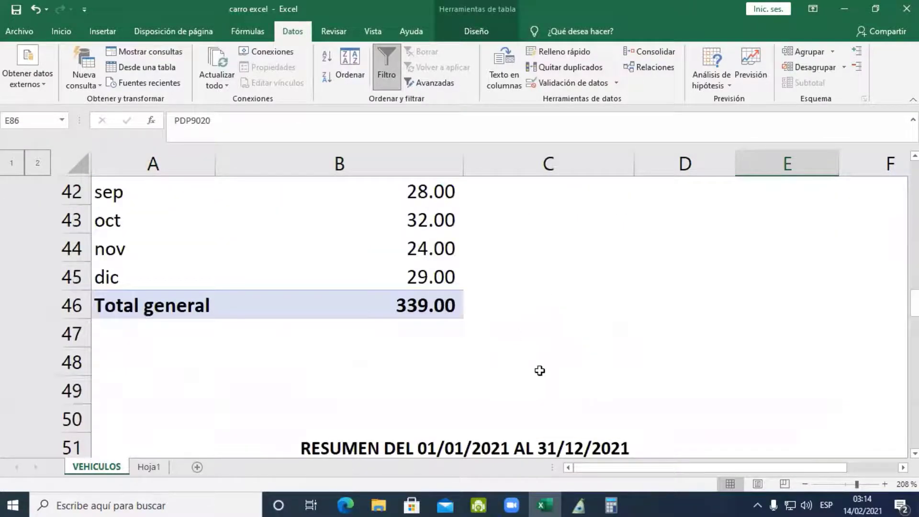
pyautogui.scroll(-3, 572, 229)
pyautogui.click(572, 229)
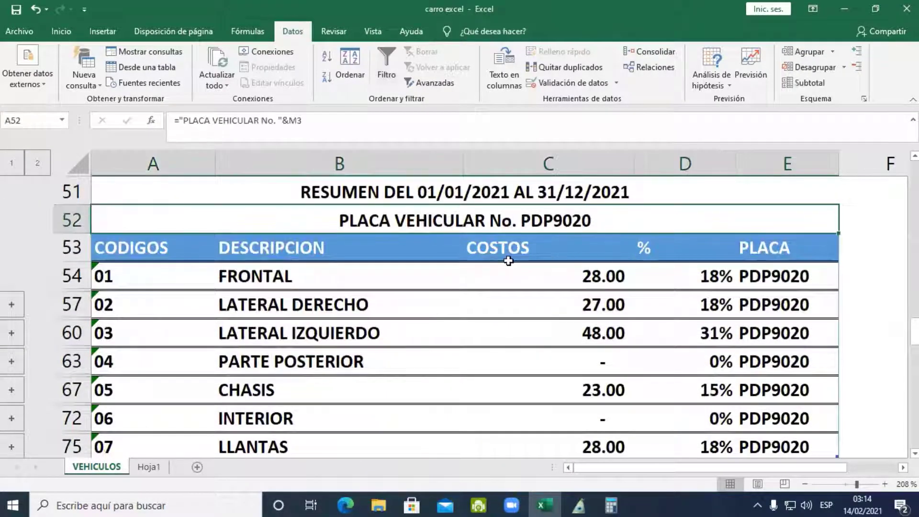
# Inspect the SUMAR.SI.CONJUNTO formula in COSTOS cell C54 and leave it unchanged.
pyautogui.click(590, 278)
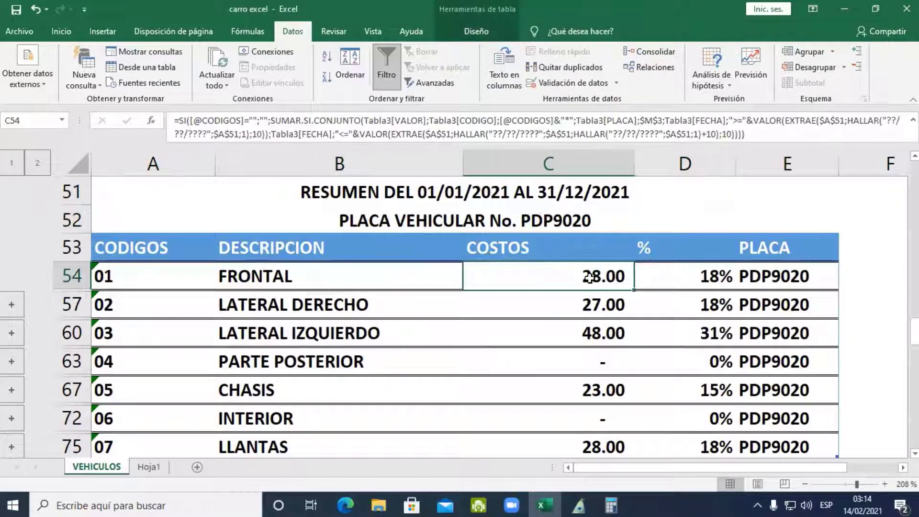
pyautogui.doubleClick(591, 277)
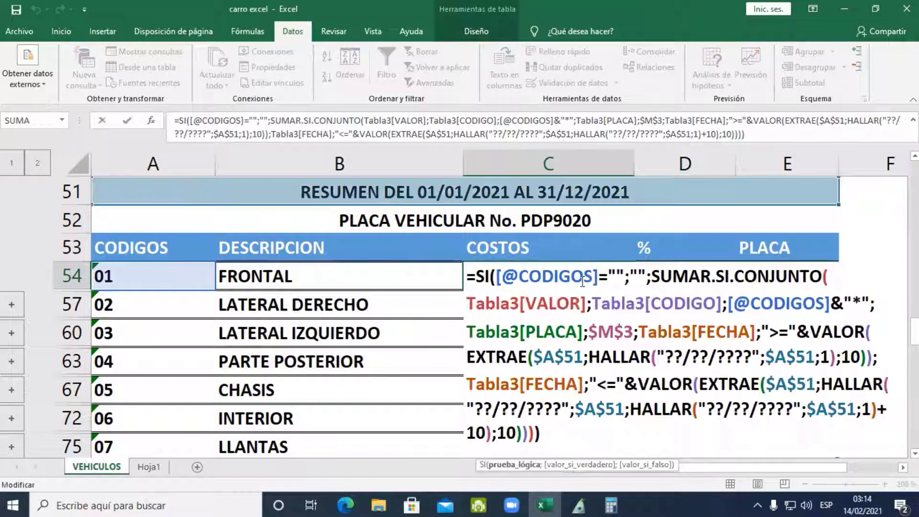
pyautogui.press('Escape')
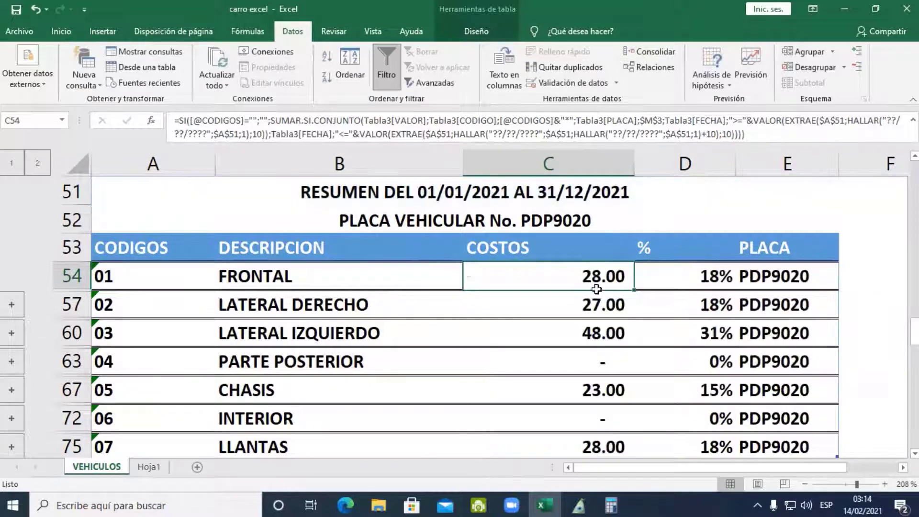
# Compare the CODIGO column of the MOVIMIENTO table with the main codes in the RESUMEN table's CODIGOS column.
pyautogui.scroll(-7, 595, 291)
pyautogui.scroll(-2, 595, 290)
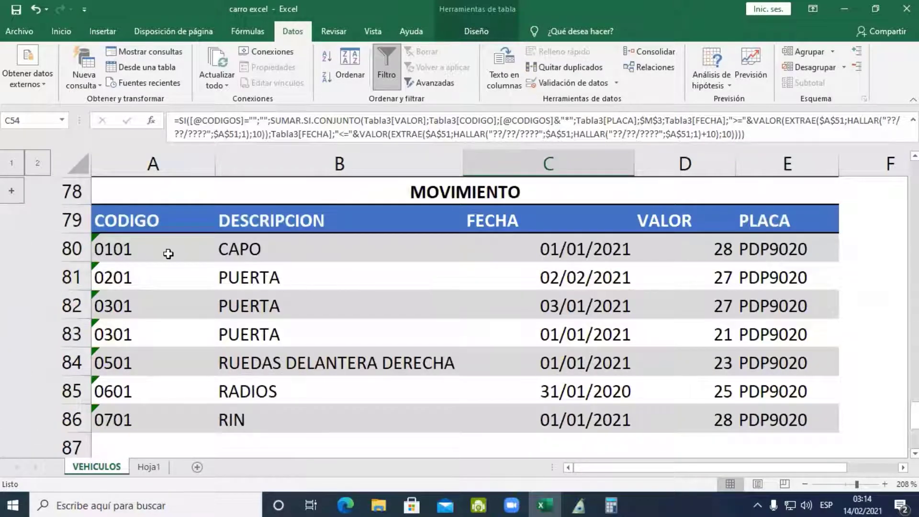
pyautogui.scroll(2, 166, 244)
pyautogui.click(175, 224)
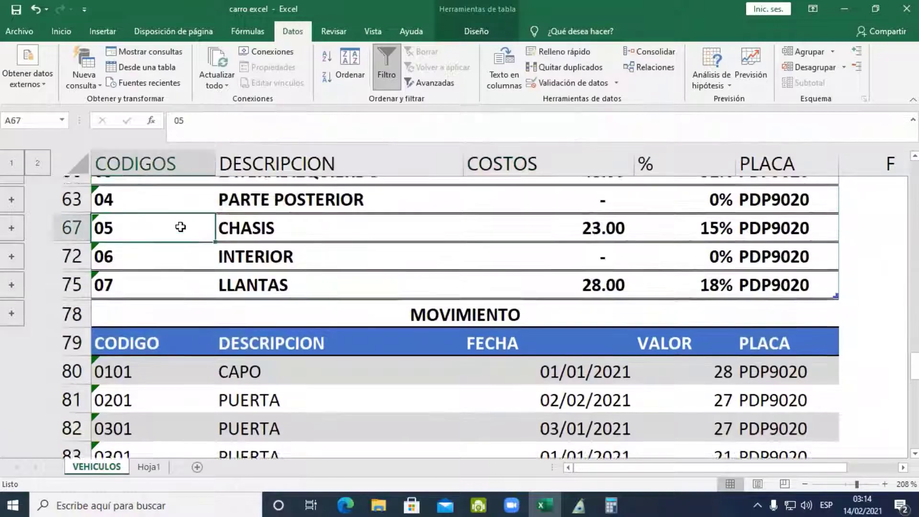
pyautogui.scroll(3, 225, 220)
pyautogui.scroll(3, 264, 272)
pyautogui.scroll(-4, 265, 271)
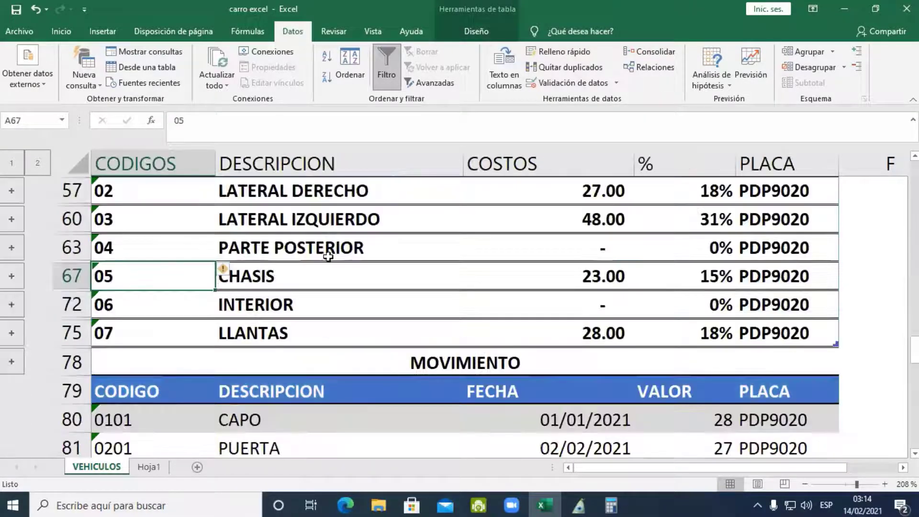
pyautogui.scroll(-2, 221, 268)
pyautogui.click(184, 284)
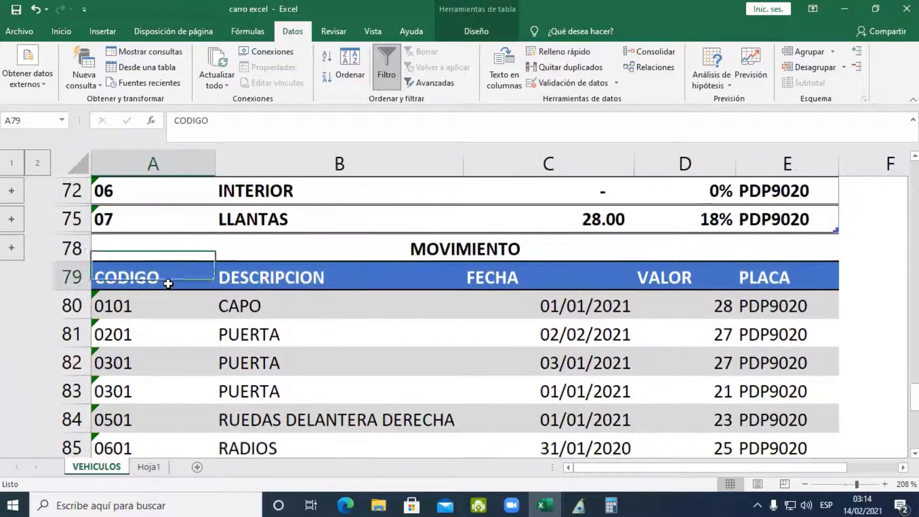
# Start a new MOVIMIENTO record in row 87 with CODIGO 0502 and FECHA 1-2-2021.
pyautogui.scroll(-1, 409, 370)
pyautogui.scroll(-2, 409, 370)
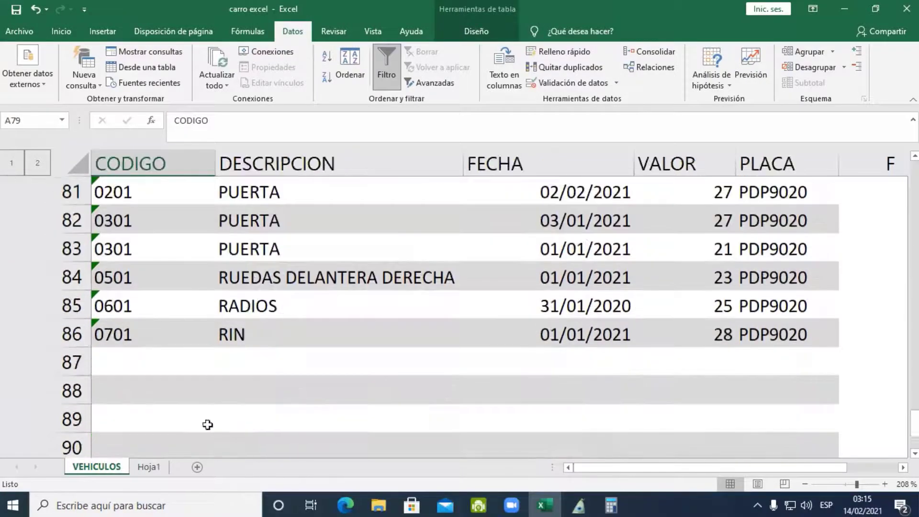
pyautogui.click(121, 359)
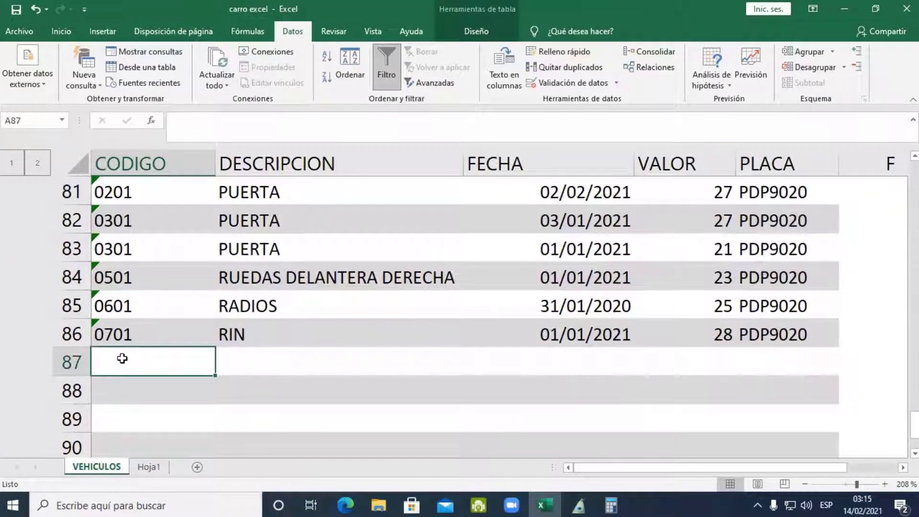
pyautogui.write('0502')
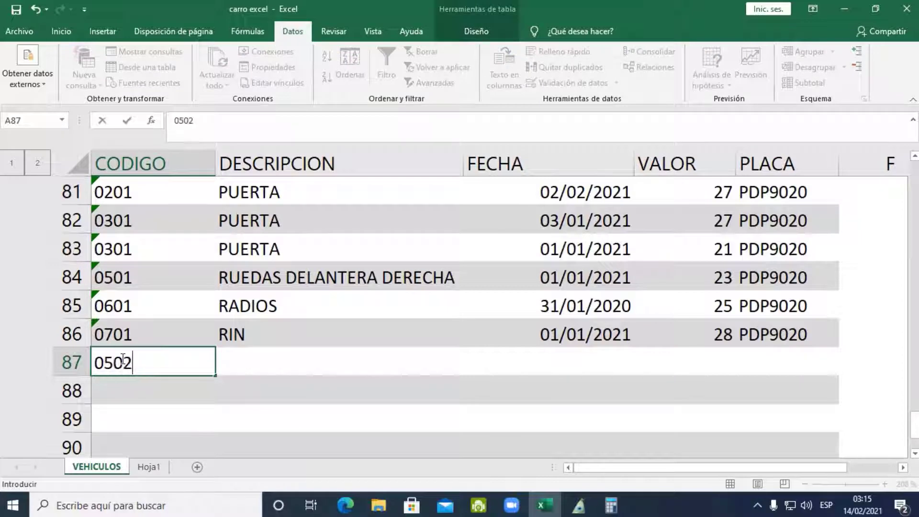
pyautogui.press('Tab')
pyautogui.press('Tab')
pyautogui.write('1-2-2021')
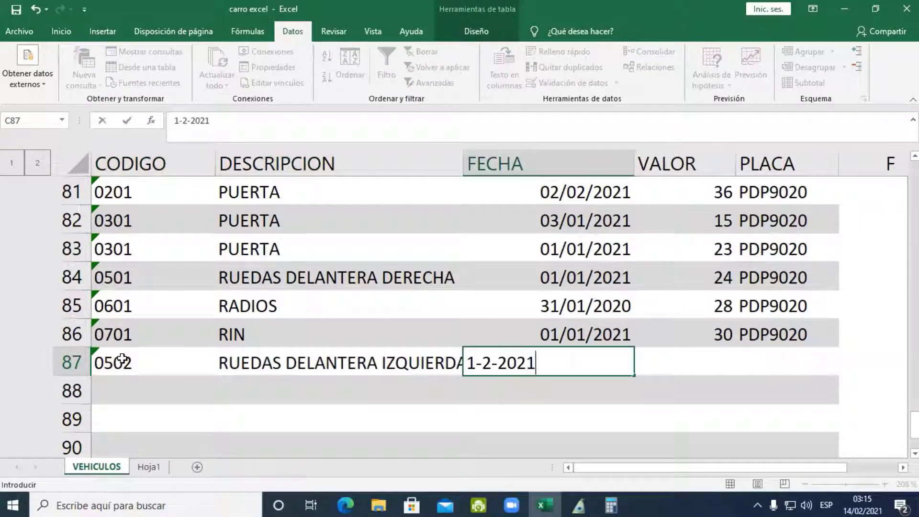
pyautogui.press('Tab')
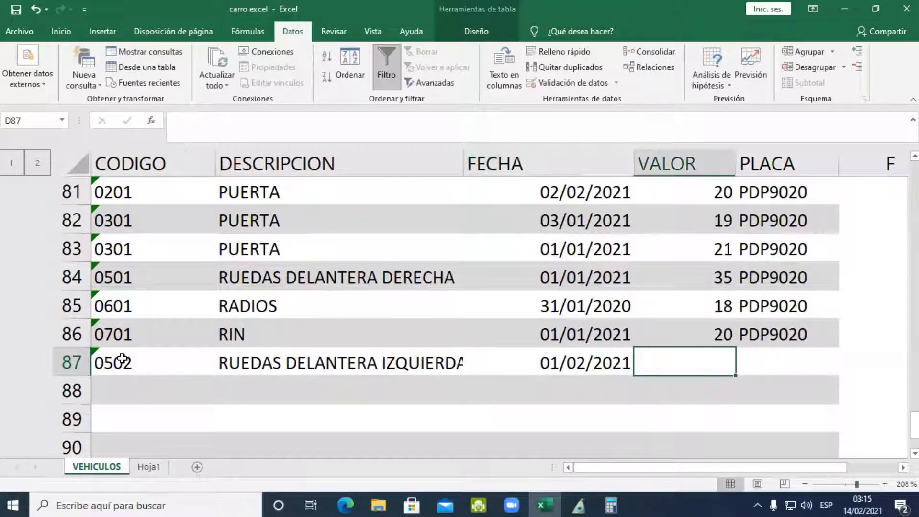
# Complete the row 87 record with VALOR 15500 and PLACA PDP9121.
pyautogui.write('15500')
pyautogui.press('Tab')
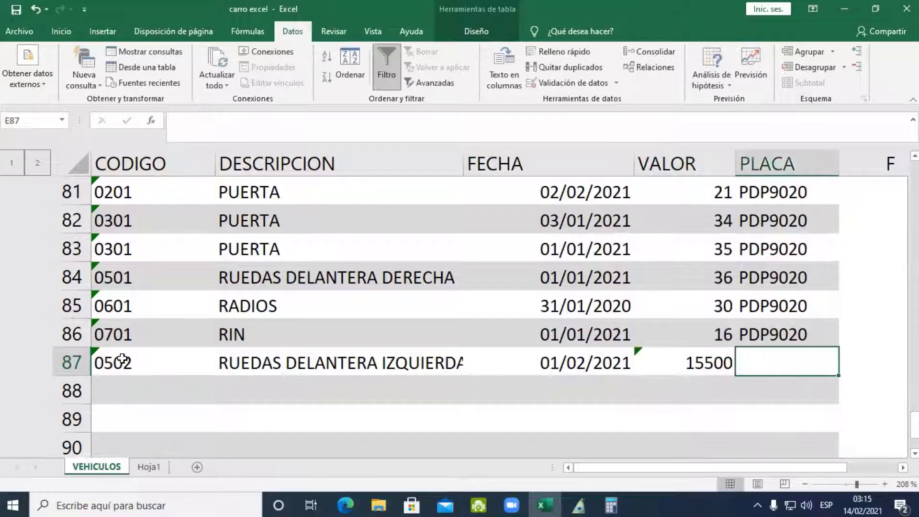
pyautogui.write('PDP')
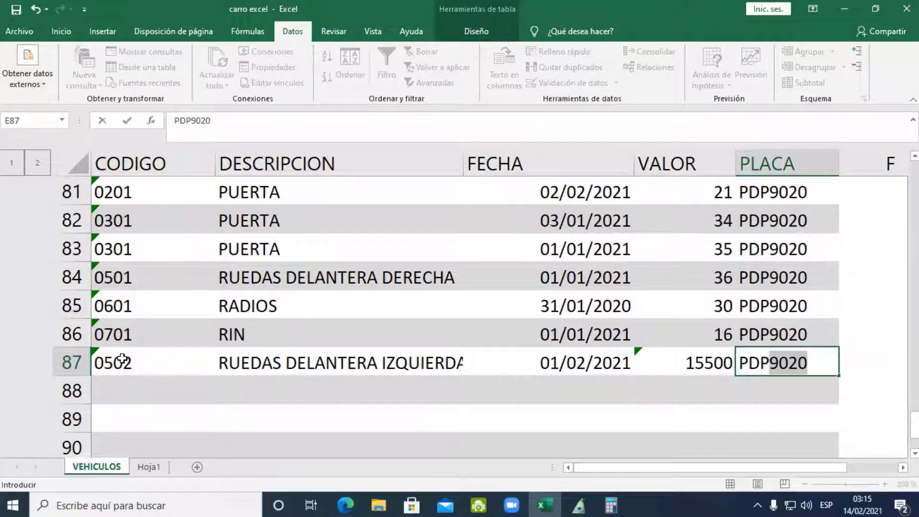
pyautogui.write('9121')
pyautogui.press('Return')
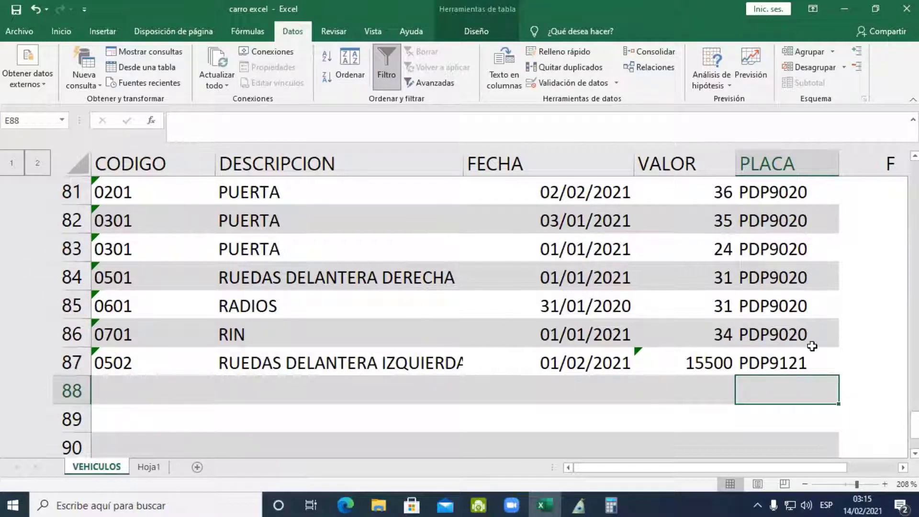
# Review the MOVIMIENTO records, the RESUMEN table, the monthly totals and the FECHA, DESCRIPCION and PLACA filters above them.
pyautogui.scroll(1, 813, 344)
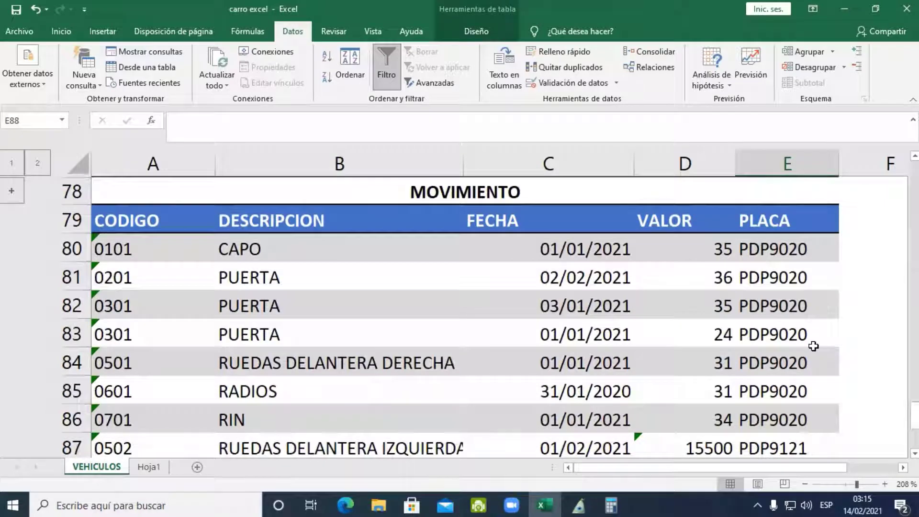
pyautogui.click(598, 266)
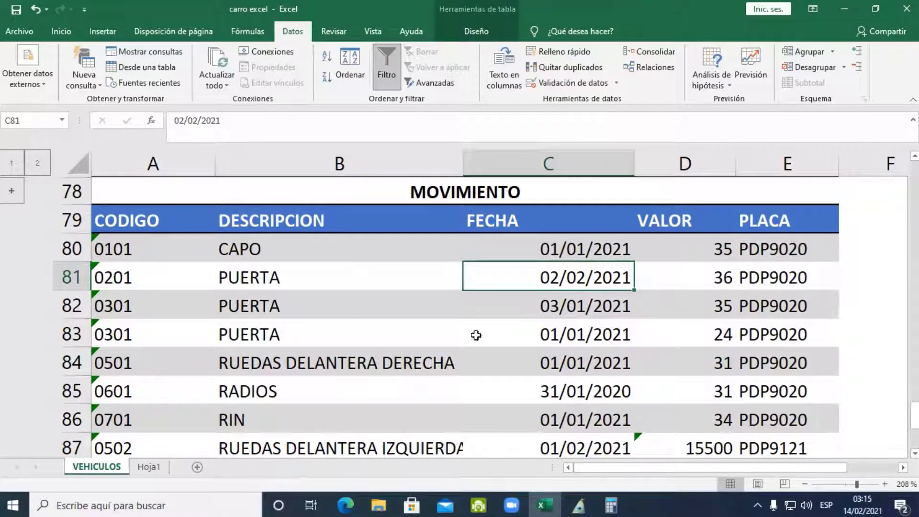
pyautogui.scroll(-3, 415, 369)
pyautogui.scroll(3, 562, 368)
pyautogui.scroll(-6, 701, 349)
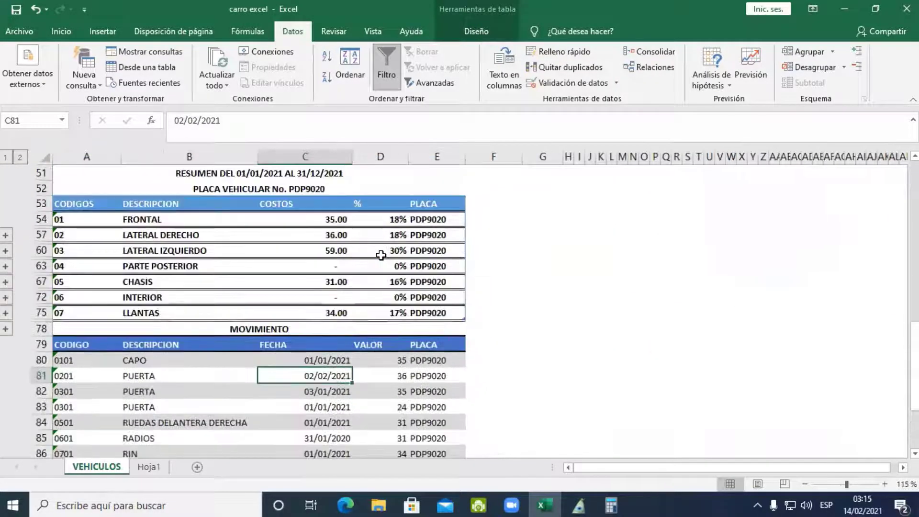
pyautogui.scroll(7, 381, 255)
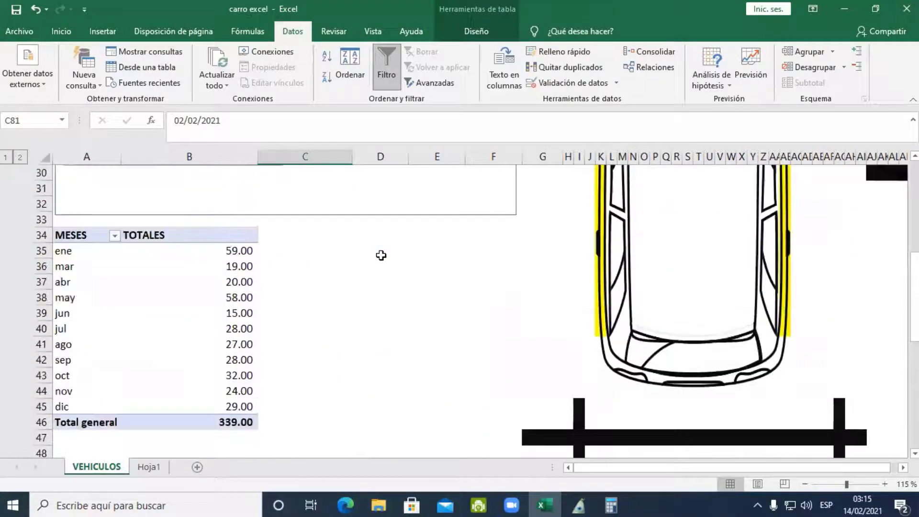
pyautogui.scroll(8, 381, 255)
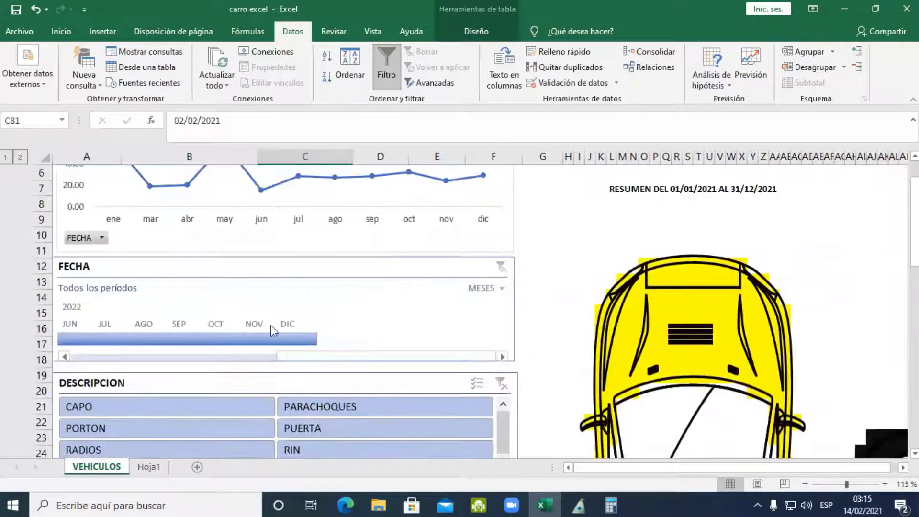
pyautogui.scroll(1, 320, 273)
pyautogui.scroll(-6, 320, 273)
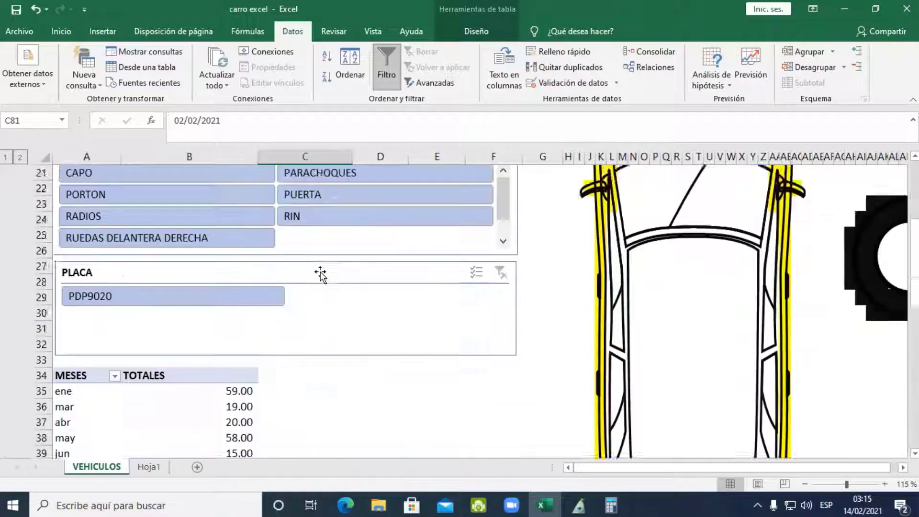
pyautogui.scroll(-10, 321, 274)
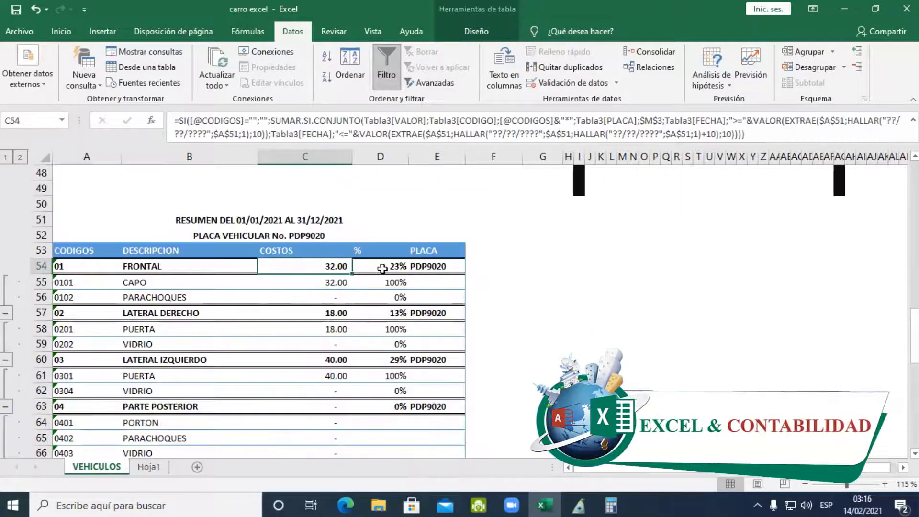
# Examine the SI test for an empty CODIGOS value in the formula of COSTOS cell C54.
pyautogui.press('Right')
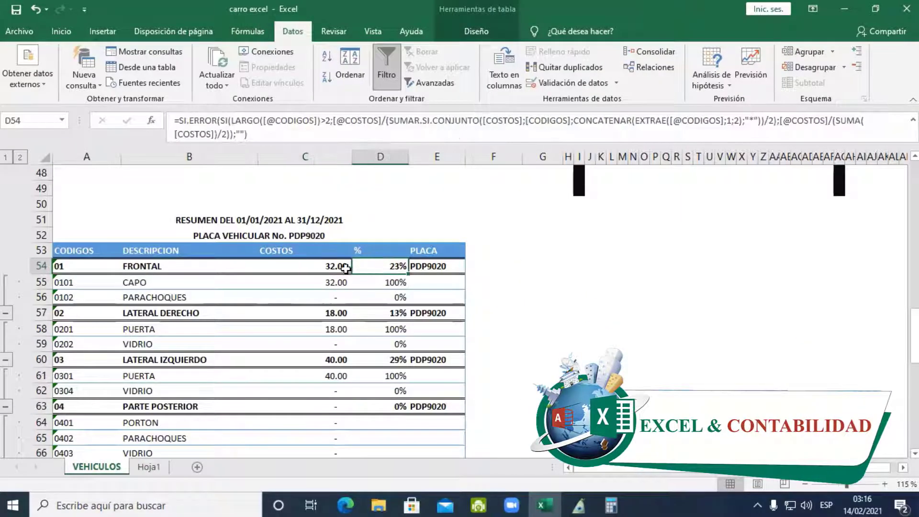
pyautogui.press('Left')
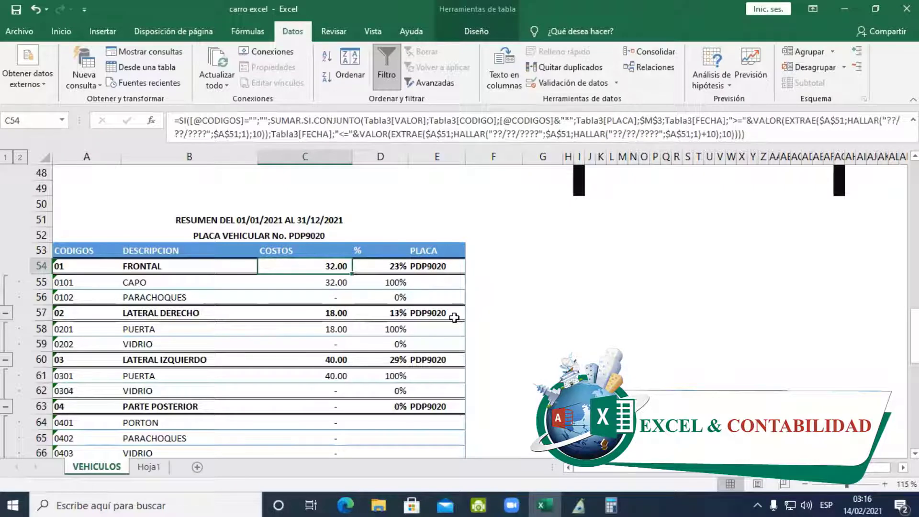
pyautogui.press('F2')
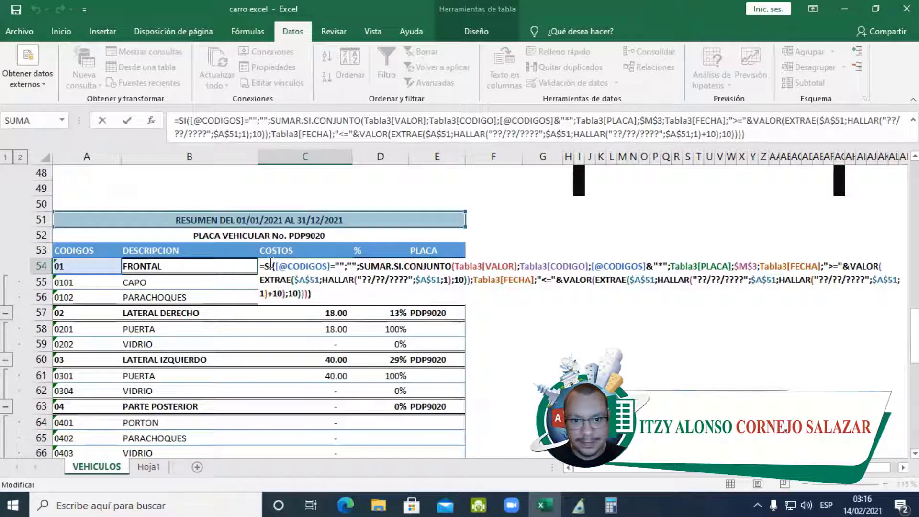
pyautogui.moveTo(274, 264); pyautogui.dragTo(329, 265)
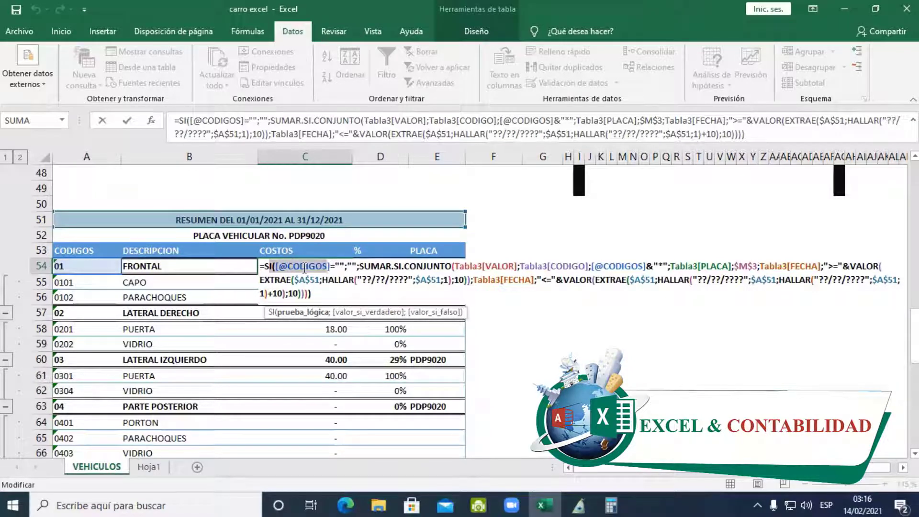
pyautogui.click(286, 269)
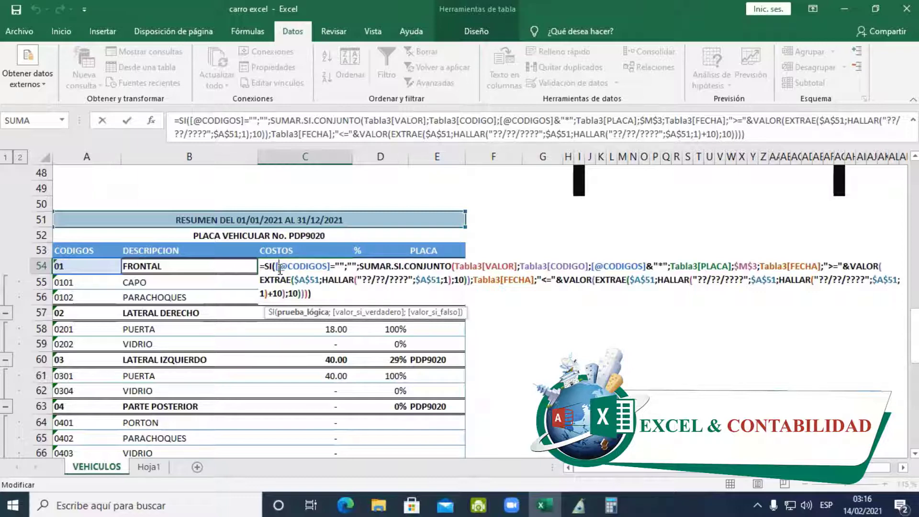
pyautogui.doubleClick(340, 266)
pyautogui.click(352, 266)
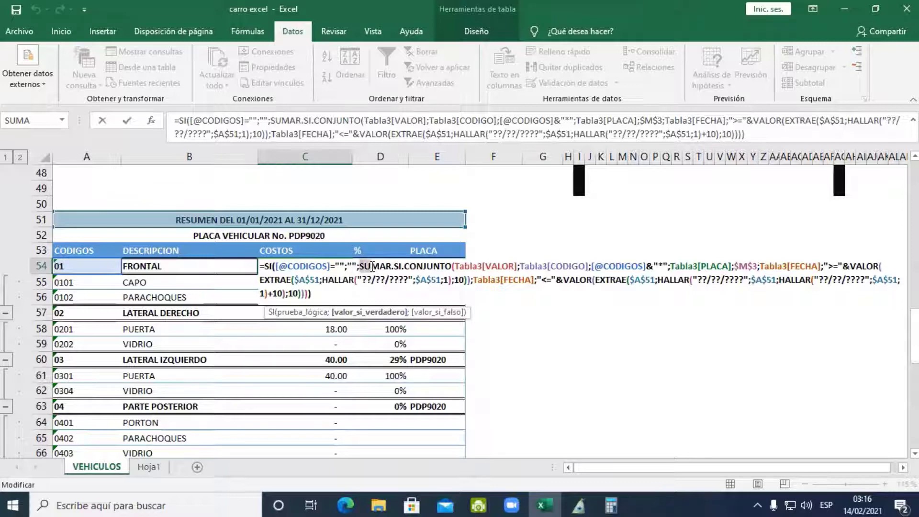
# Examine the SUMAR.SI.CONJUNTO part of C54 and its referenced ranges in the MOVIMIENTO table, leaving the formula unchanged.
pyautogui.moveTo(373, 267); pyautogui.dragTo(442, 266)
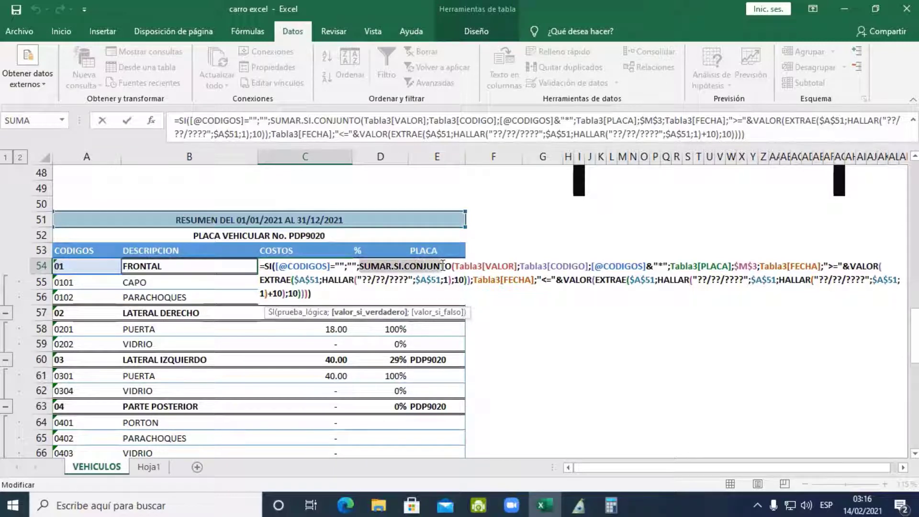
pyautogui.click(455, 266)
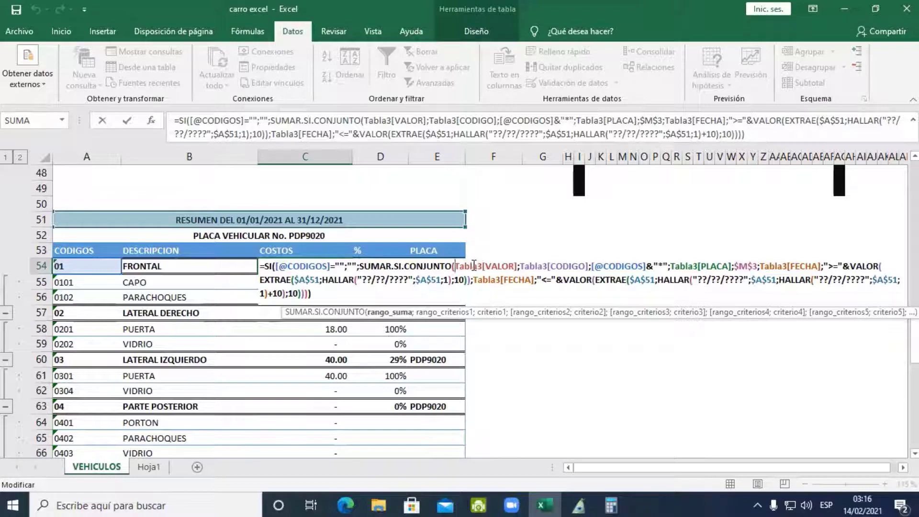
pyautogui.scroll(-8, 463, 307)
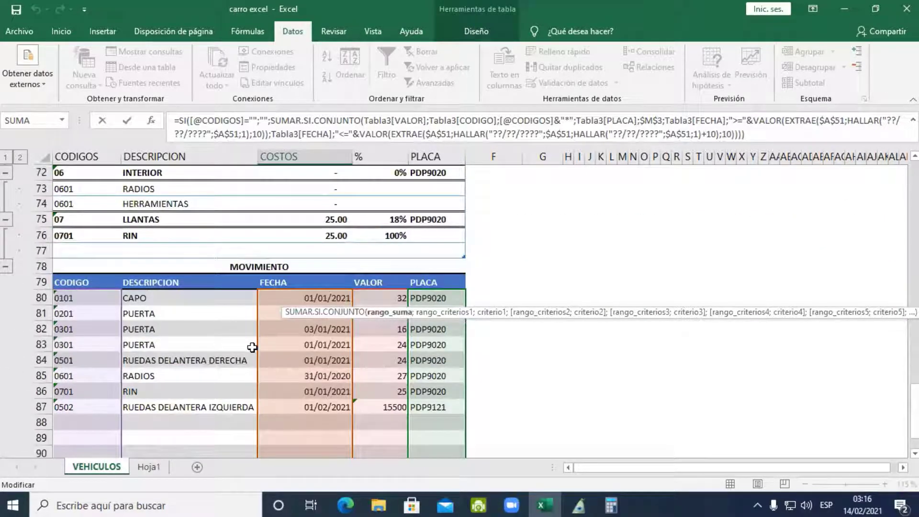
pyautogui.hotkey('ctrl', 'Return')
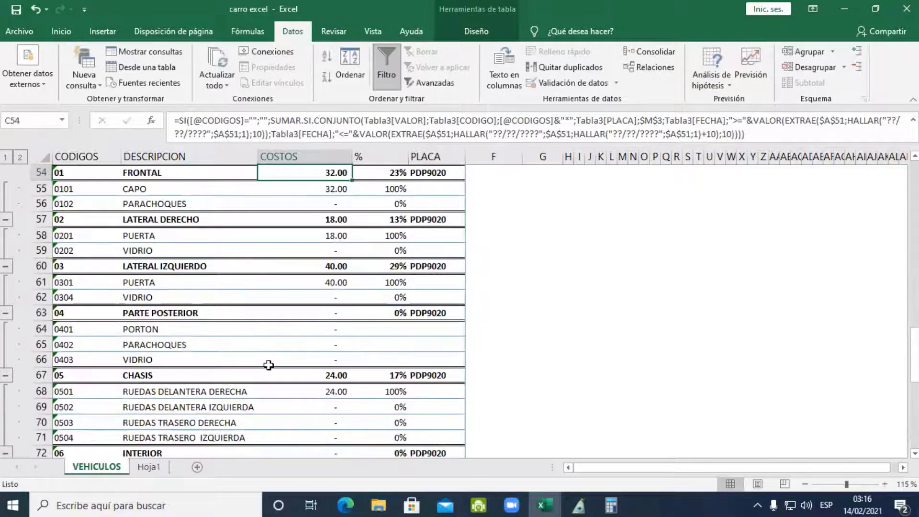
# Check the table names assigned to the MOVIMIENTO table and the RESUMEN table.
pyautogui.scroll(-6, 258, 352)
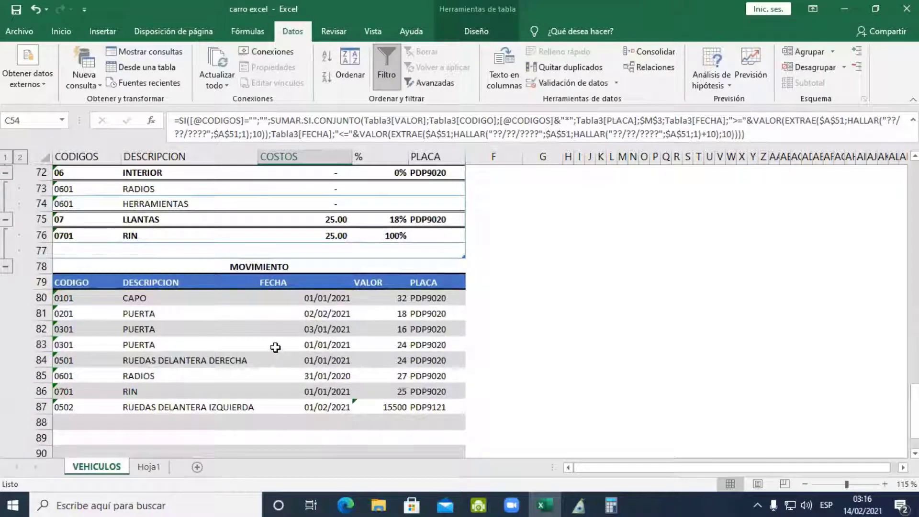
pyautogui.click(273, 344)
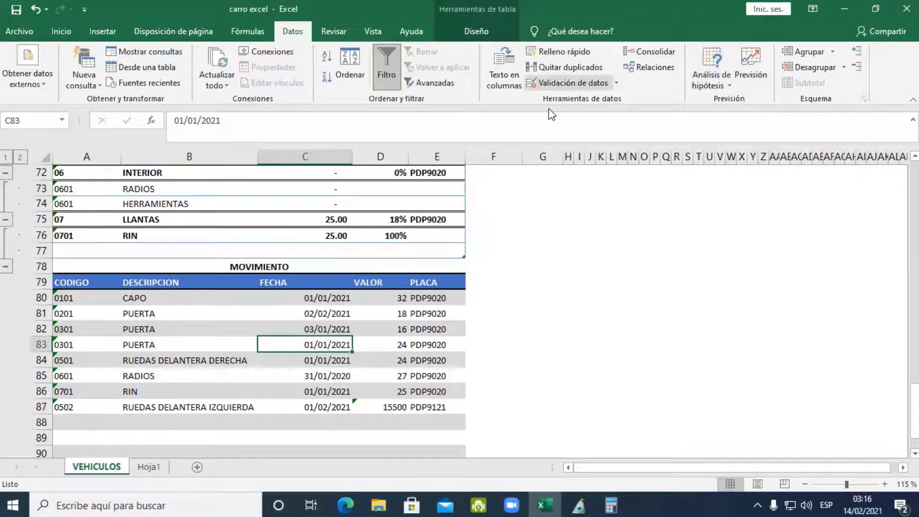
pyautogui.click(479, 33)
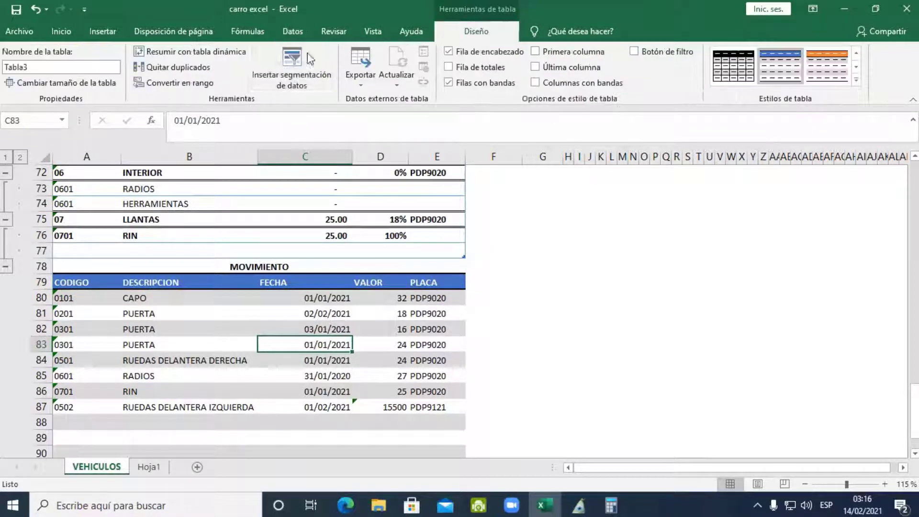
pyautogui.click(61, 67)
pyautogui.scroll(3, 306, 298)
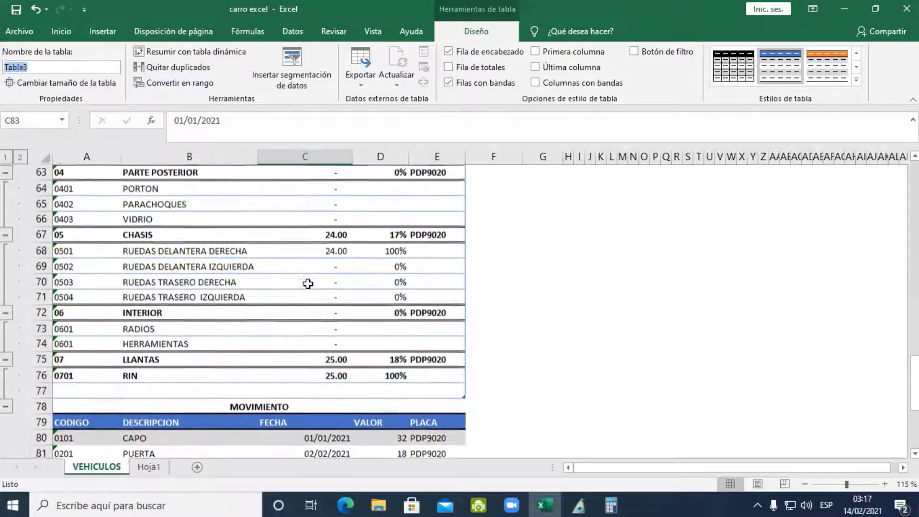
pyautogui.click(306, 266)
pyautogui.click(24, 67)
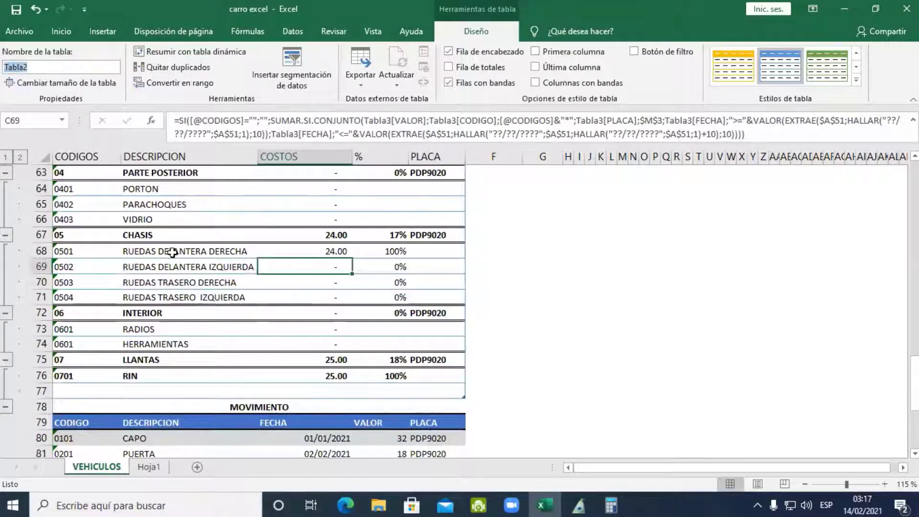
# Rename the movement records table, Tabla3, as MOVIMIENTO.
pyautogui.scroll(-2, 232, 379)
pyautogui.click(270, 390)
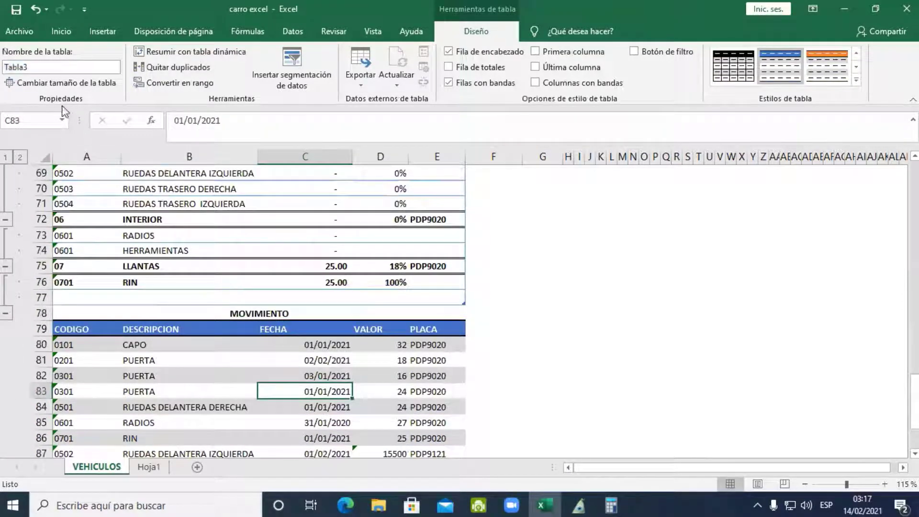
pyautogui.click(61, 68)
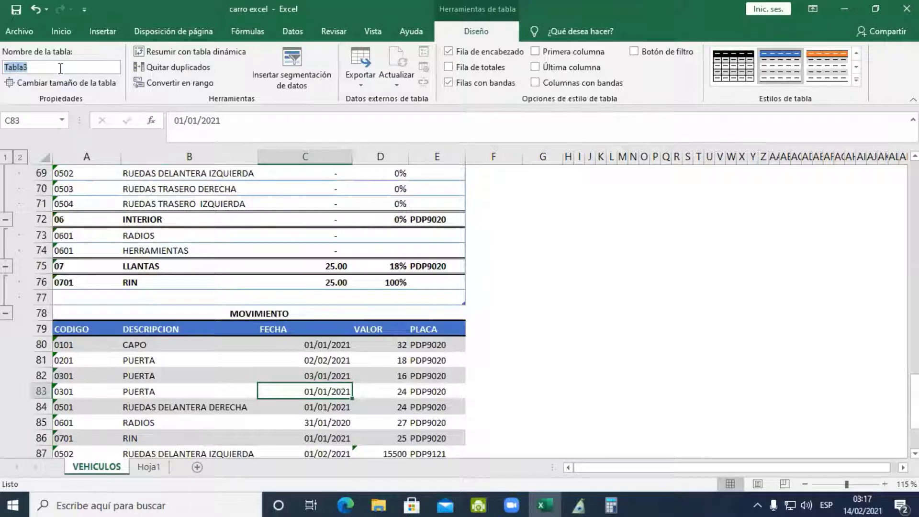
pyautogui.write('MOVIMIENTO')
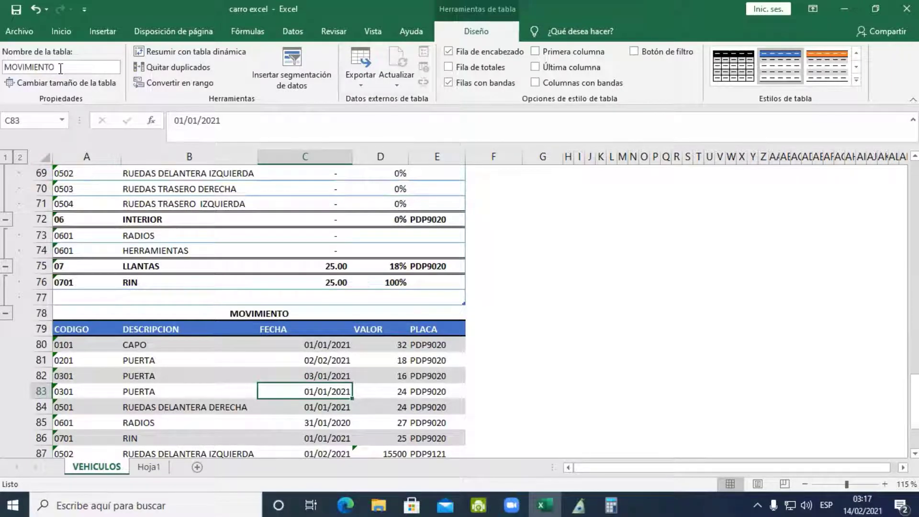
# Rename the cost summary table, Tabla2, as RESUMEN.
pyautogui.scroll(2, 91, 371)
pyautogui.click(301, 271)
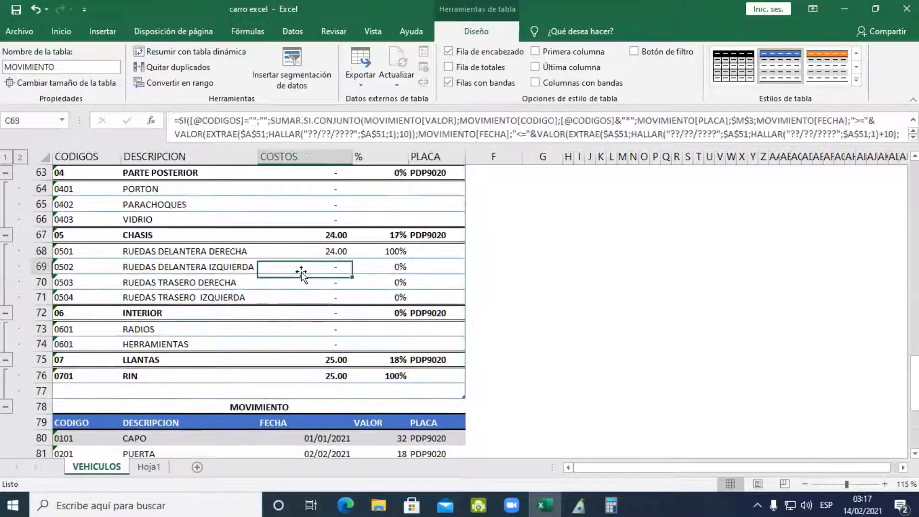
pyautogui.click(48, 67)
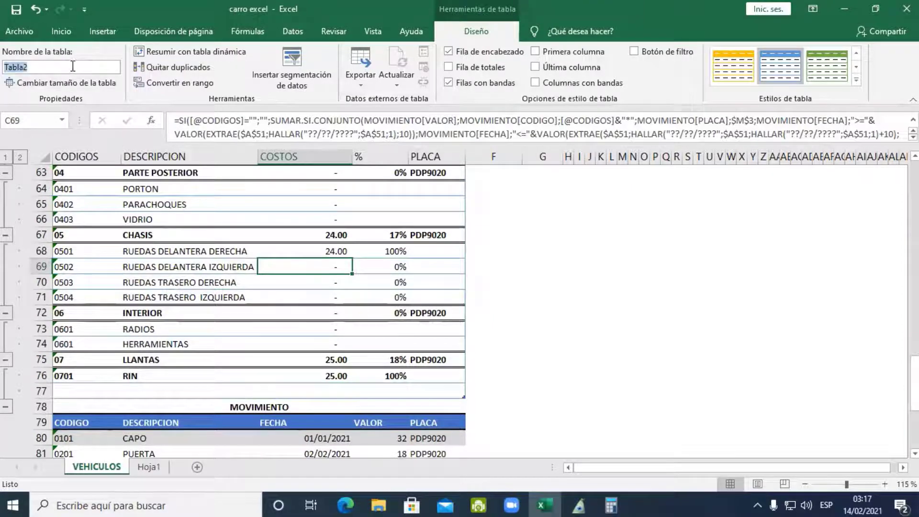
pyautogui.write('RESUMEN')
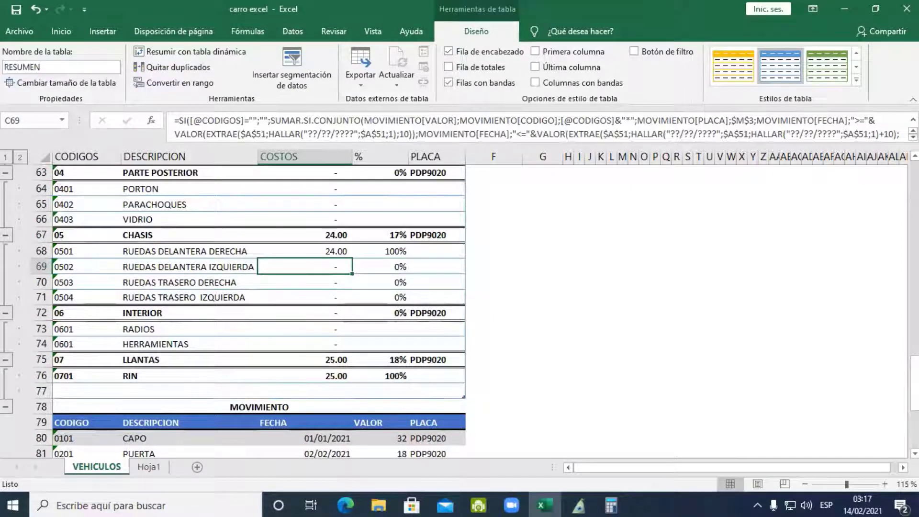
pyautogui.click(345, 235)
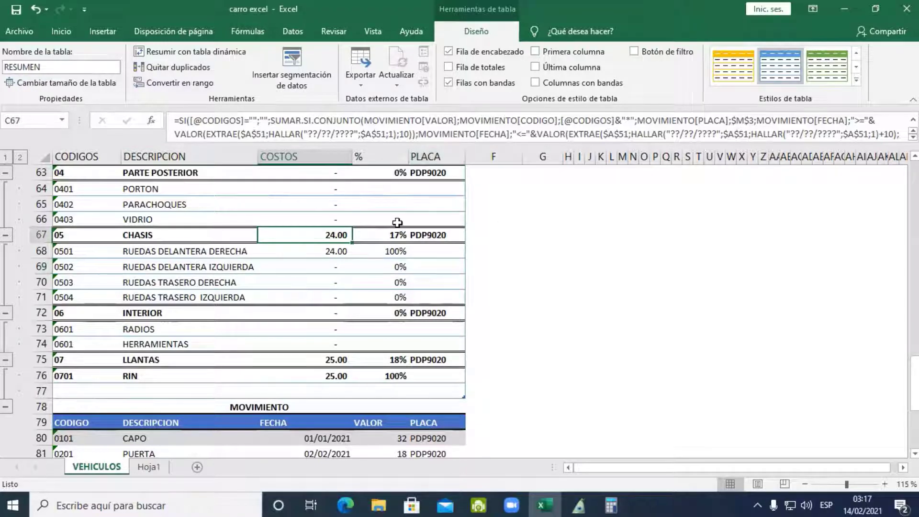
# Examine the sum range MOVIMIENTO[VALOR] in the SUMAR.SI.CONJUNTO formula of C54 against the VALOR column of the movement records.
pyautogui.scroll(4, 357, 224)
pyautogui.click(316, 218)
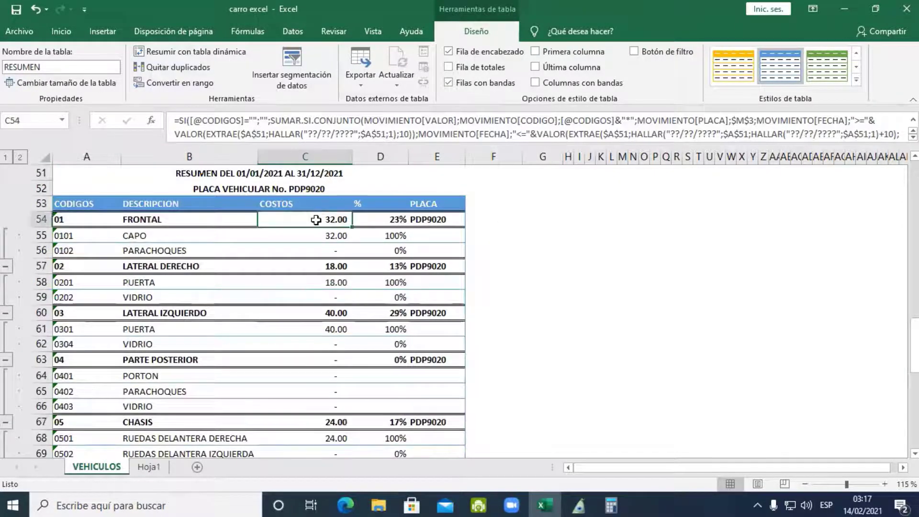
pyautogui.doubleClick(316, 219)
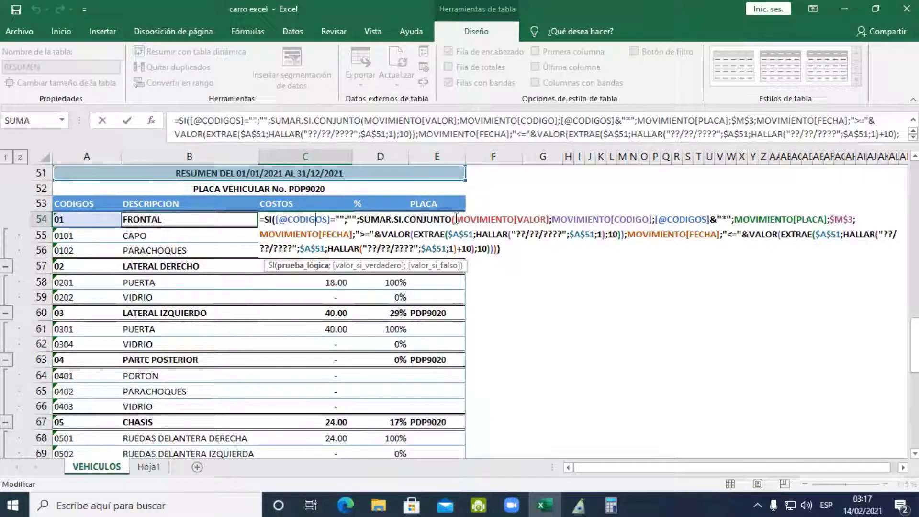
pyautogui.click(460, 220)
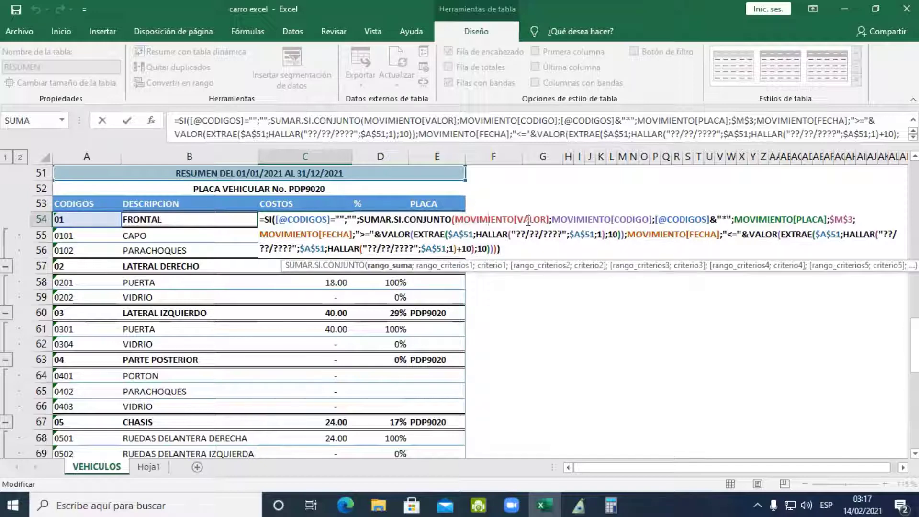
pyautogui.scroll(-10, 470, 349)
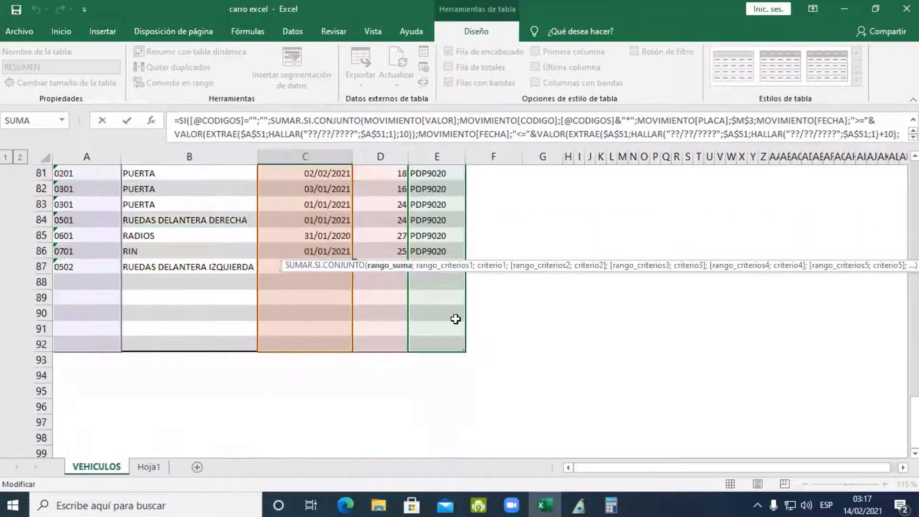
pyautogui.scroll(2, 455, 319)
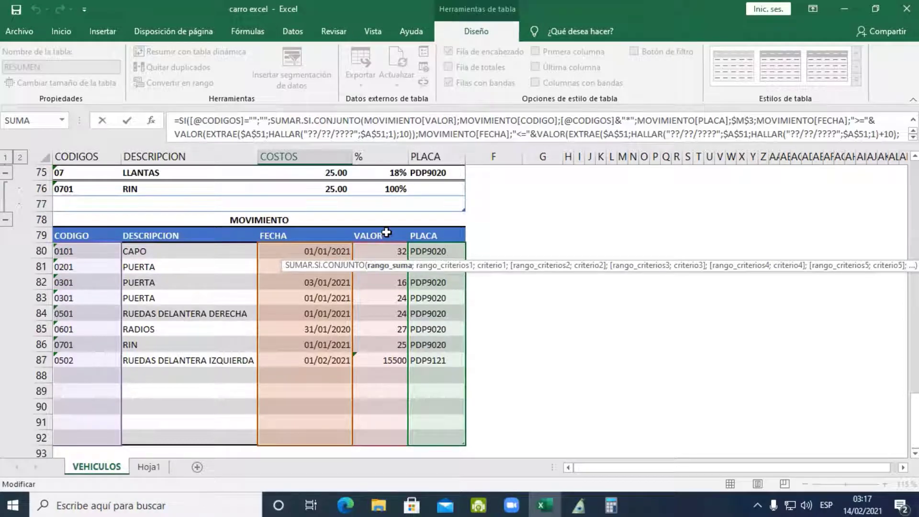
pyautogui.scroll(9, 445, 240)
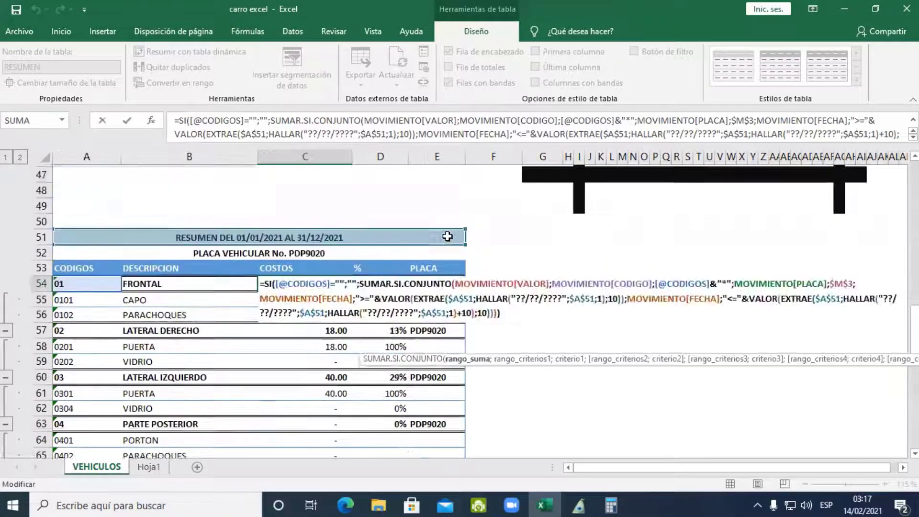
pyautogui.scroll(-1, 478, 238)
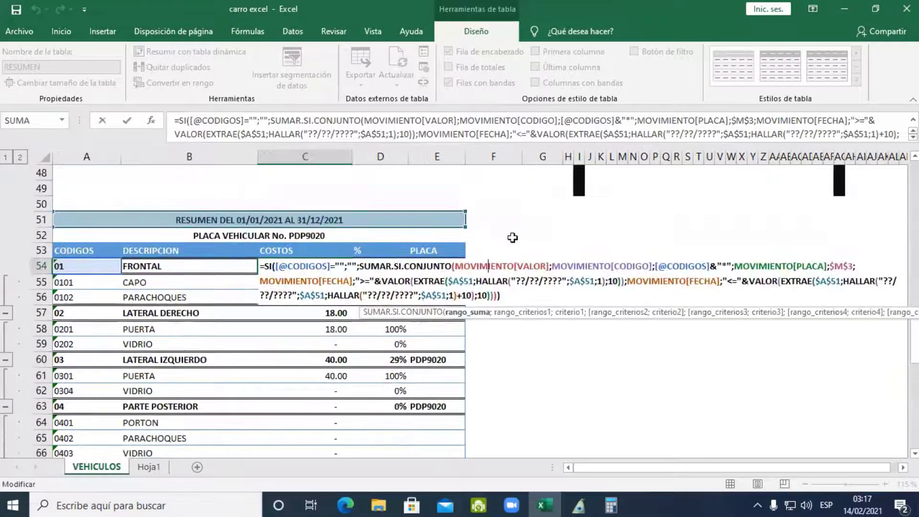
# Examine the first criteria range, MOVIMIENTO[CODIGO], in C54 and compare the movement codes with the RESUMEN codes.
pyautogui.click(558, 266)
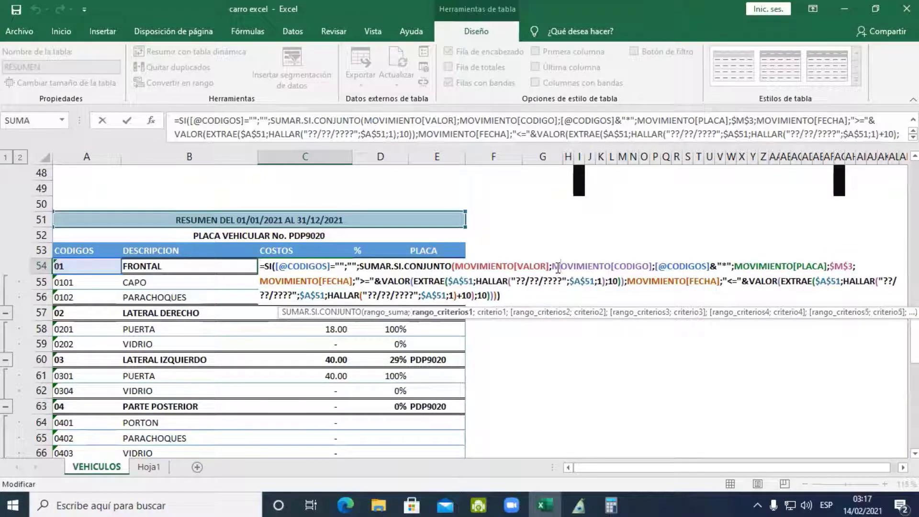
pyautogui.scroll(-8, 558, 267)
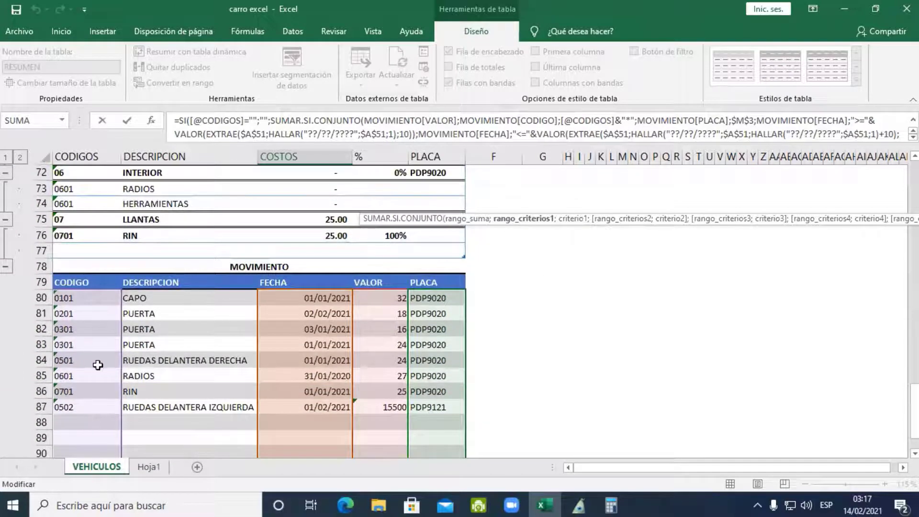
pyautogui.scroll(9, 106, 363)
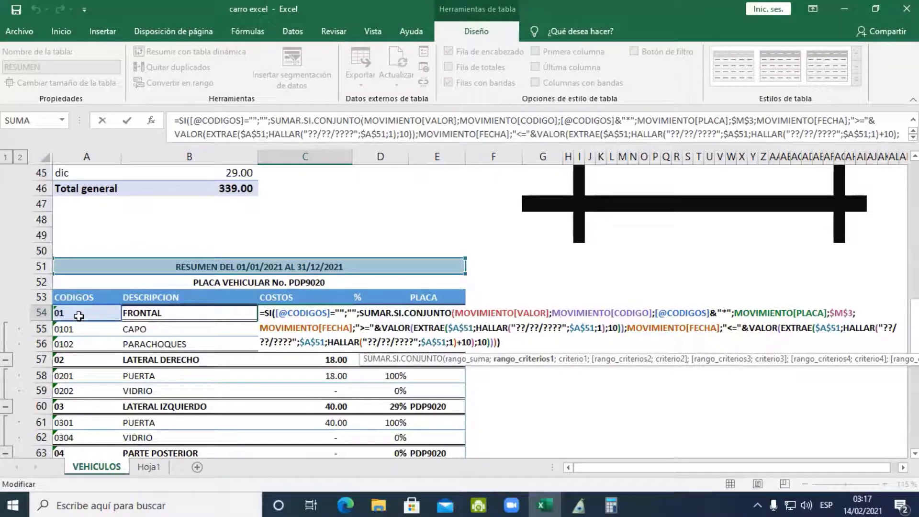
pyautogui.scroll(-3, 81, 313)
pyautogui.scroll(-6, 80, 316)
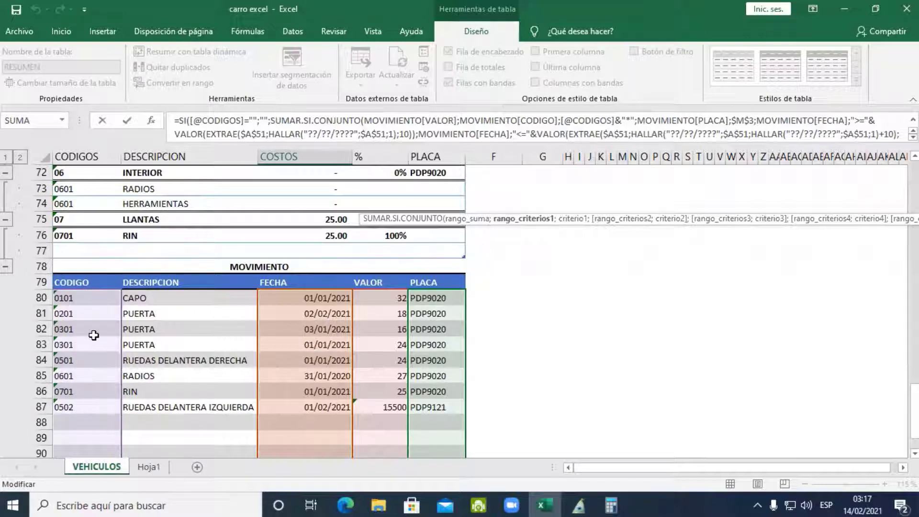
pyautogui.scroll(9, 91, 327)
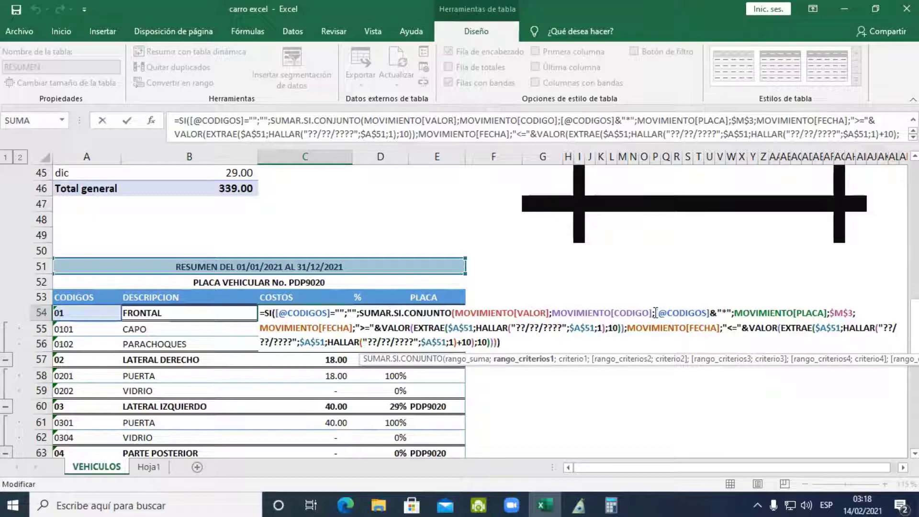
pyautogui.moveTo(656, 312); pyautogui.dragTo(732, 314)
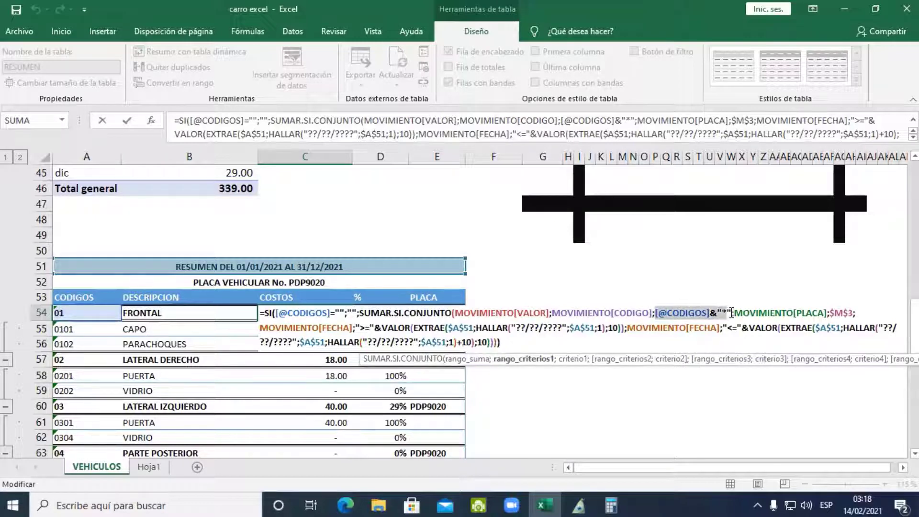
pyautogui.click(733, 312)
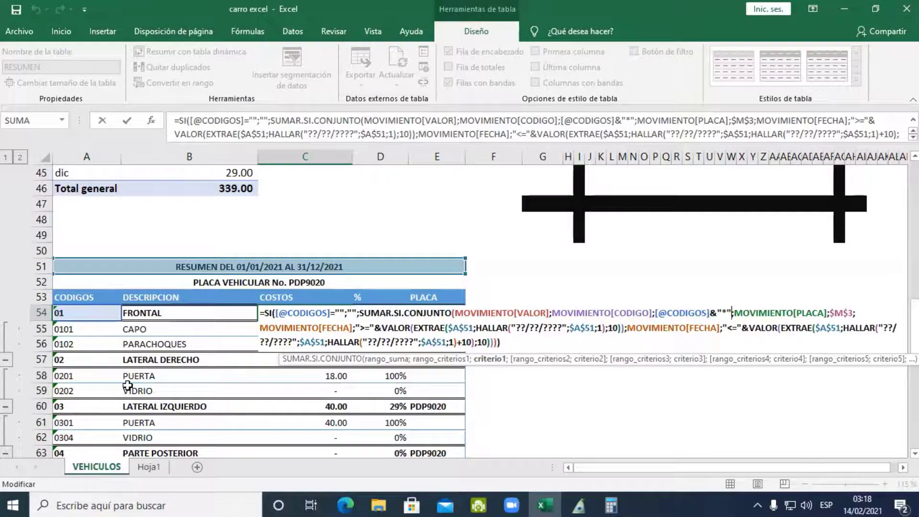
pyautogui.scroll(-10, 128, 385)
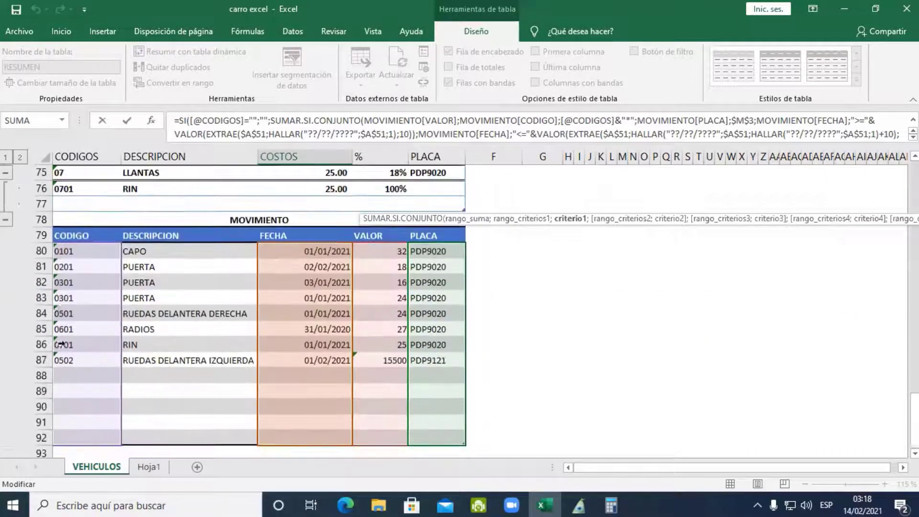
pyautogui.scroll(9, 101, 328)
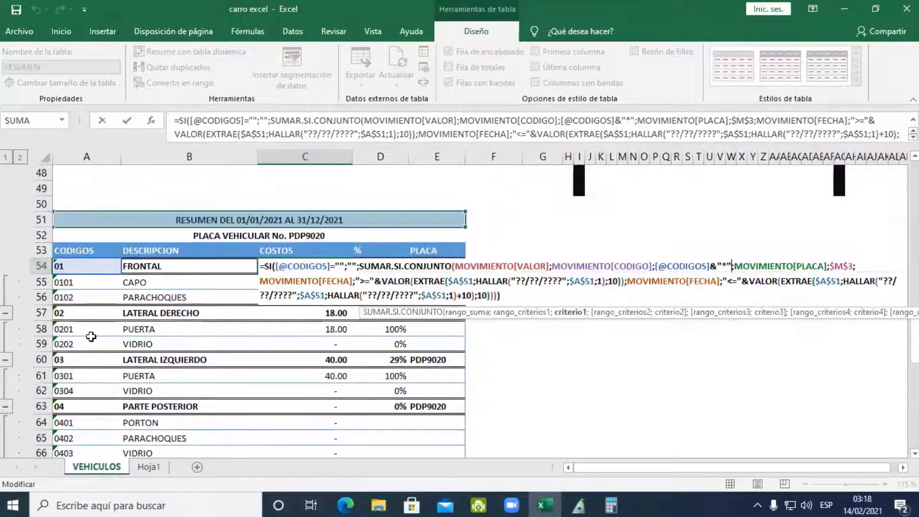
pyautogui.press('Return')
pyautogui.scroll(-8, 88, 350)
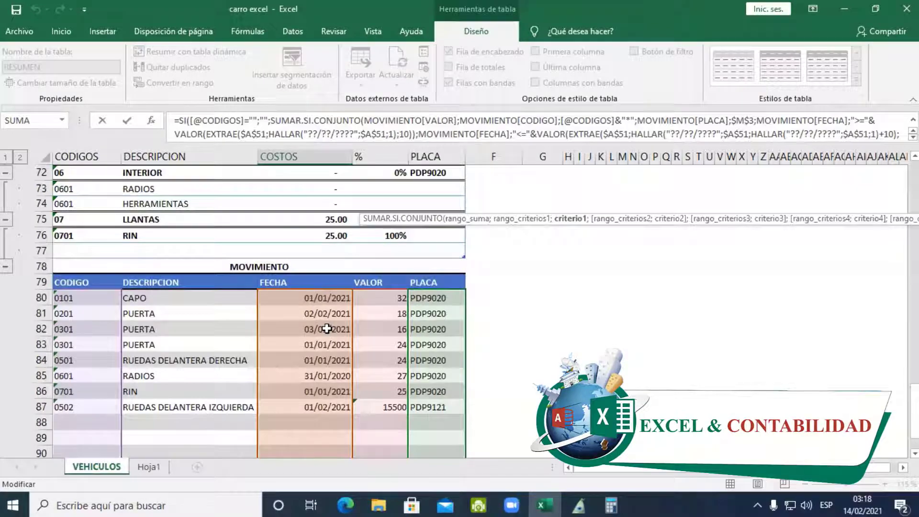
pyautogui.scroll(6, 354, 339)
pyautogui.scroll(1, 366, 342)
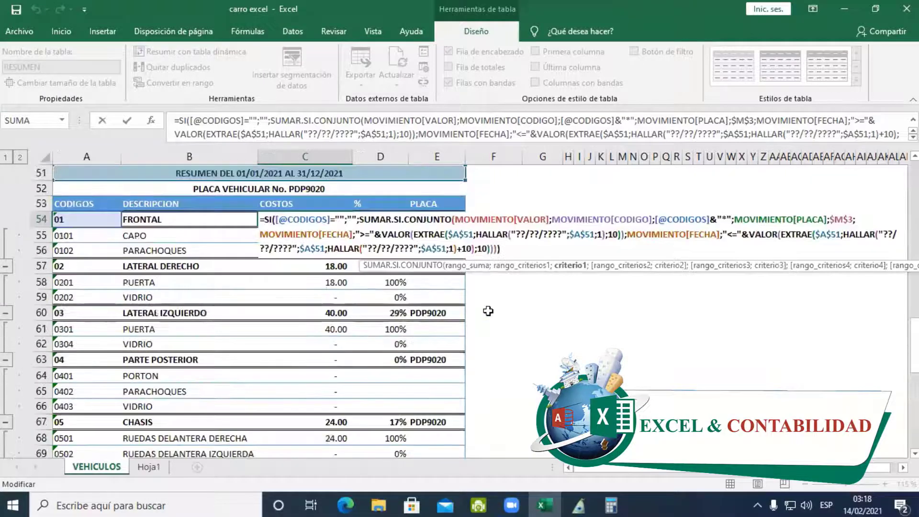
# Examine the second criteria range, MOVIMIENTO[PLACA], in C54 against the PLACA column, and close the formula unchanged.
pyautogui.click(831, 220)
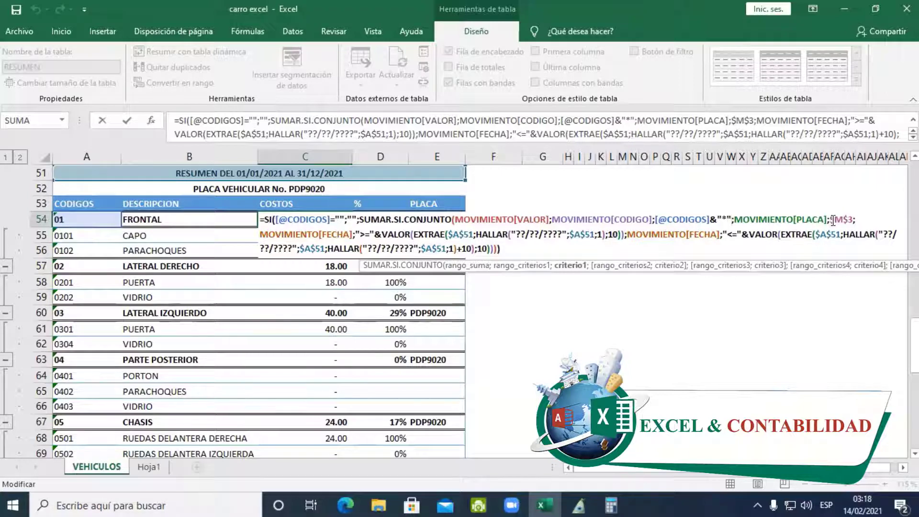
pyautogui.scroll(1, 813, 218)
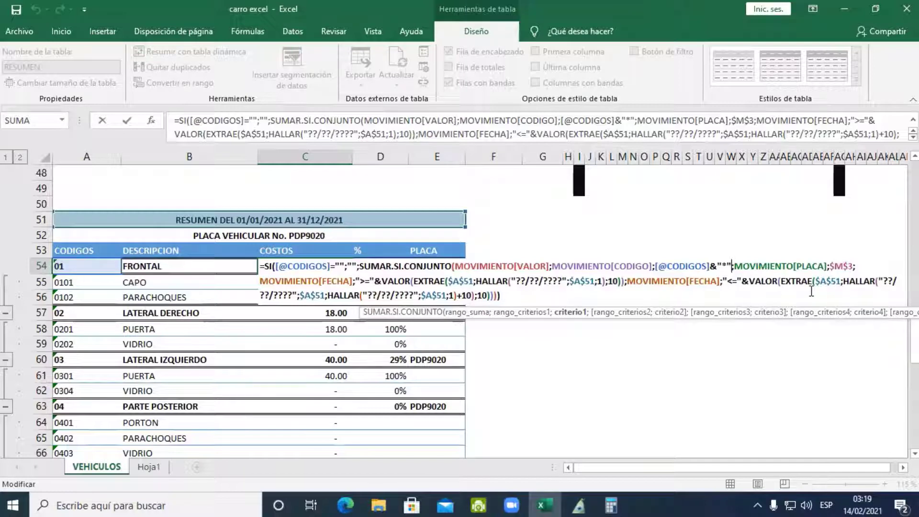
pyautogui.click(813, 268)
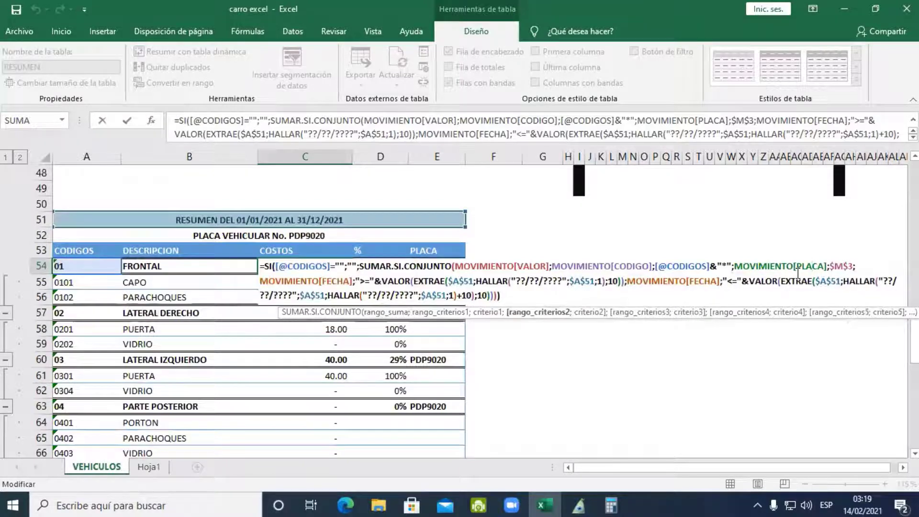
pyautogui.scroll(-3, 59, 411)
pyautogui.scroll(-7, 60, 411)
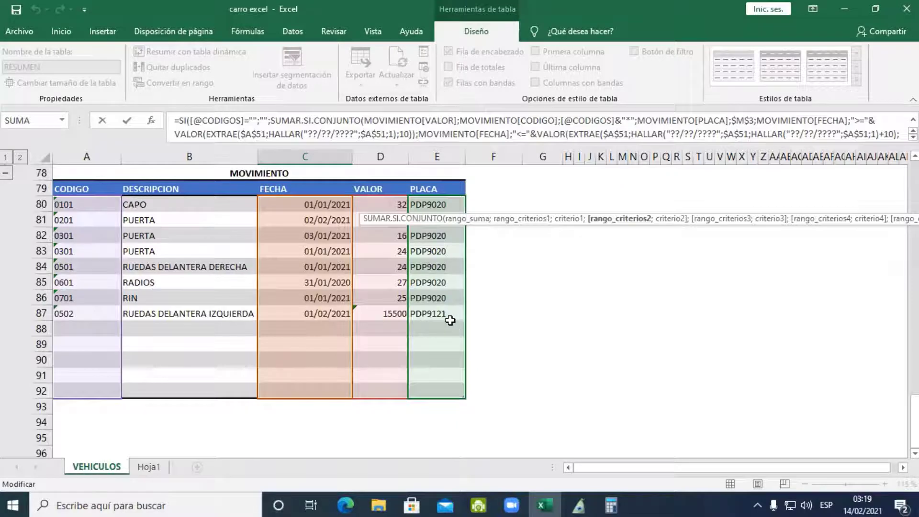
pyautogui.scroll(12, 450, 321)
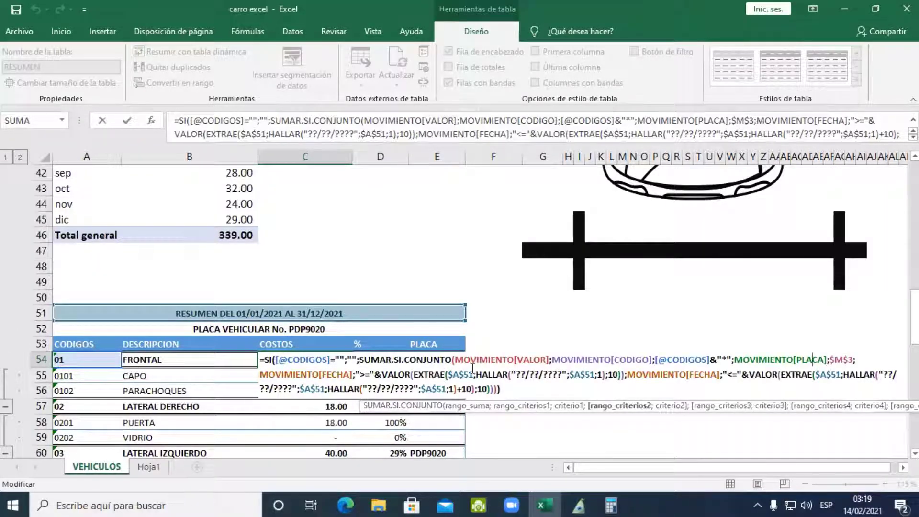
pyautogui.hotkey('ctrl', 'Return')
# Check the PLACA formula in E54, and reopen the C54 formula to review MOVIMIENTO[PLACA] with its criterion $M$3.
pyautogui.click(441, 361)
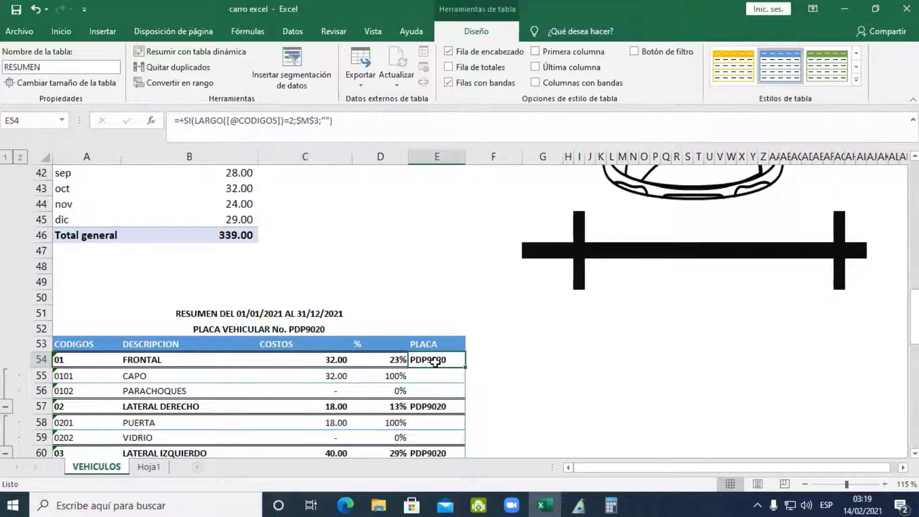
pyautogui.click(348, 359)
pyautogui.doubleClick(348, 359)
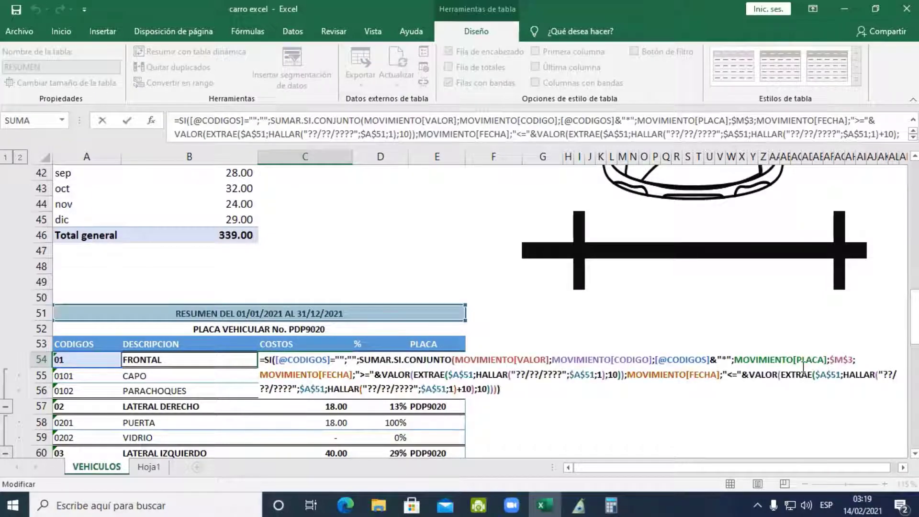
pyautogui.doubleClick(820, 357)
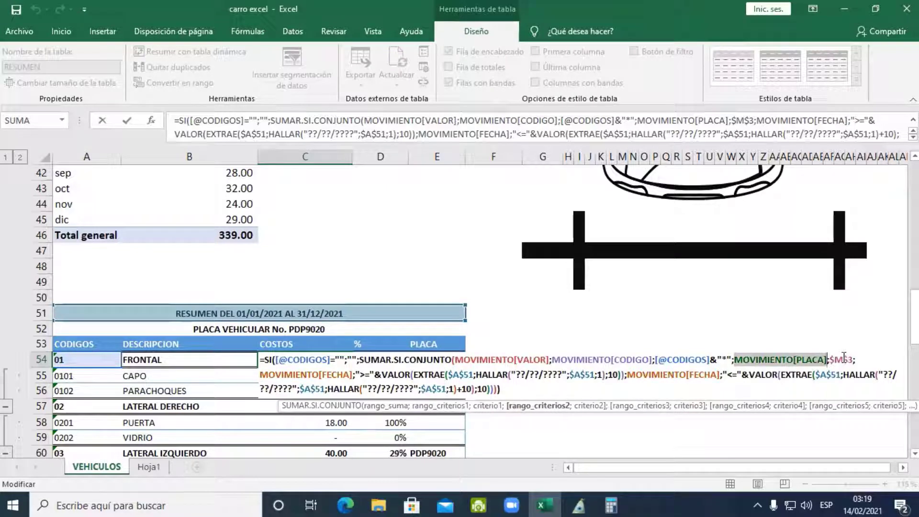
# Examine the third criteria range, MOVIMIENTO[FECHA], in the C54 formula against the FECHA column of the MOVIMIENTO table.
pyautogui.click(337, 375)
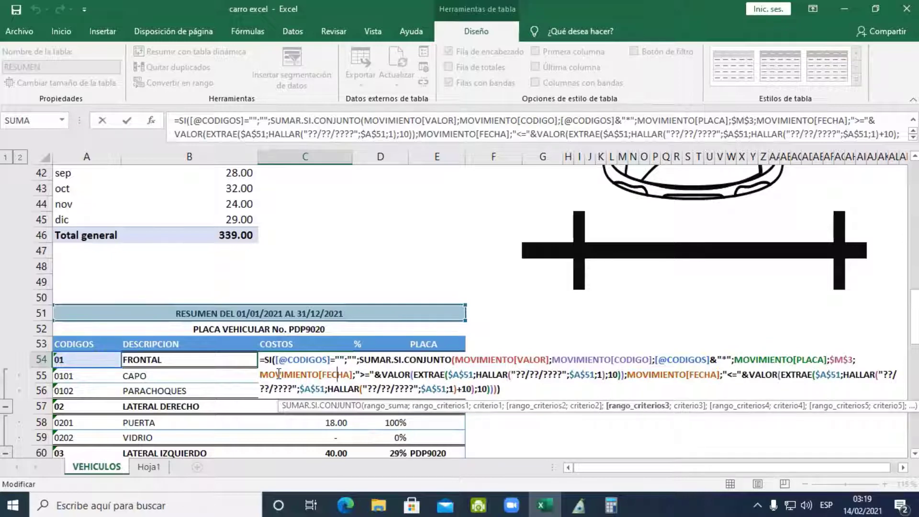
pyautogui.moveTo(264, 373); pyautogui.dragTo(349, 378)
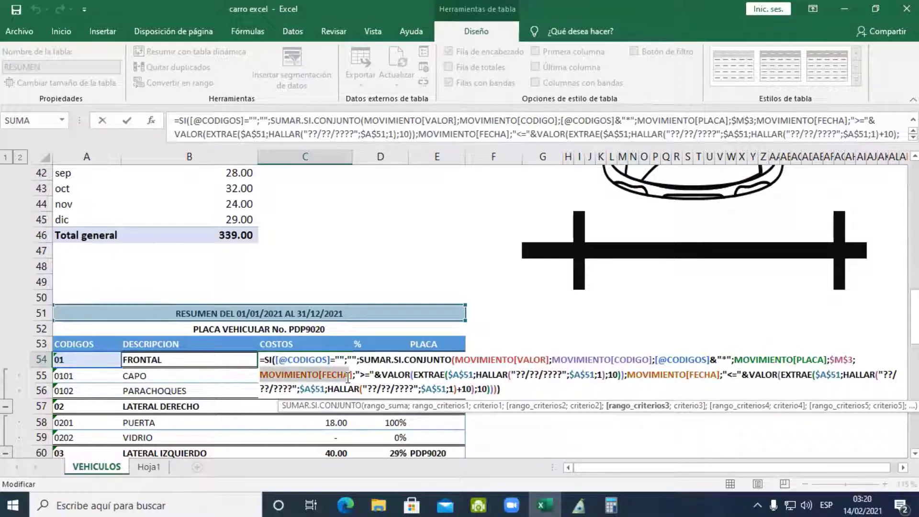
pyautogui.scroll(-10, 352, 377)
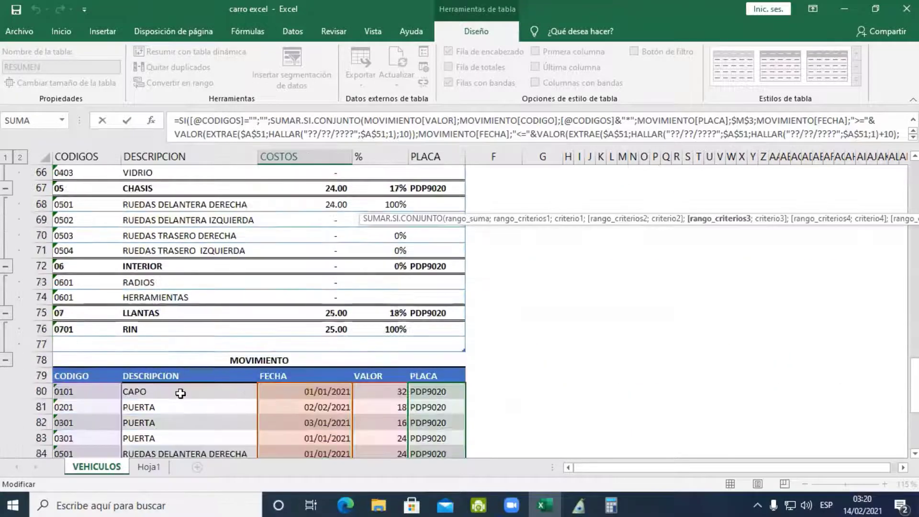
pyautogui.scroll(9, 320, 357)
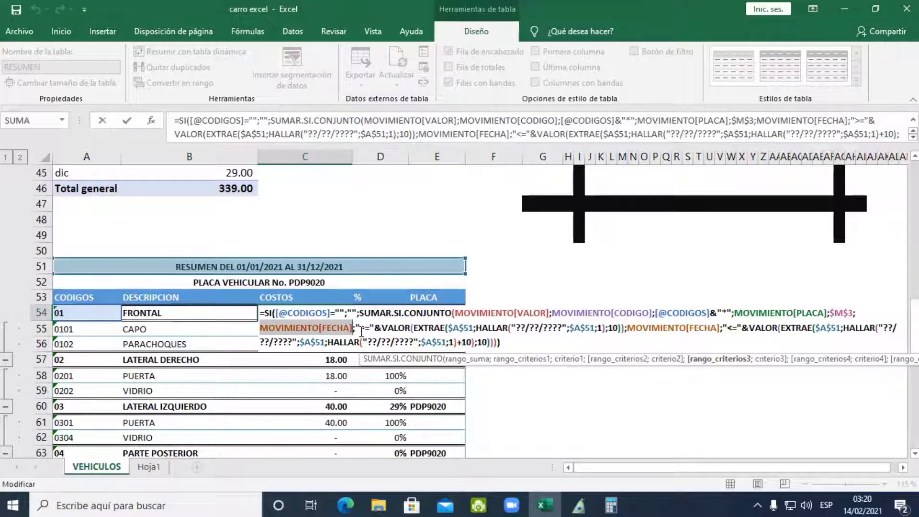
pyautogui.scroll(-1, 361, 330)
# Examine the arguments of the first HALLAR in C54: the pattern "??/??/????", the text $A$51 and the start number 1.
pyautogui.click(479, 281)
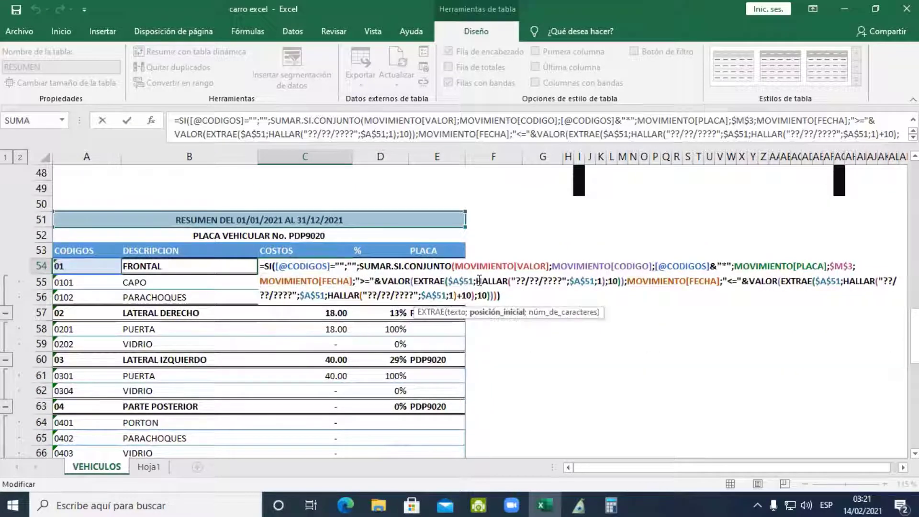
pyautogui.moveTo(478, 281); pyautogui.dragTo(513, 283)
pyautogui.click(564, 283)
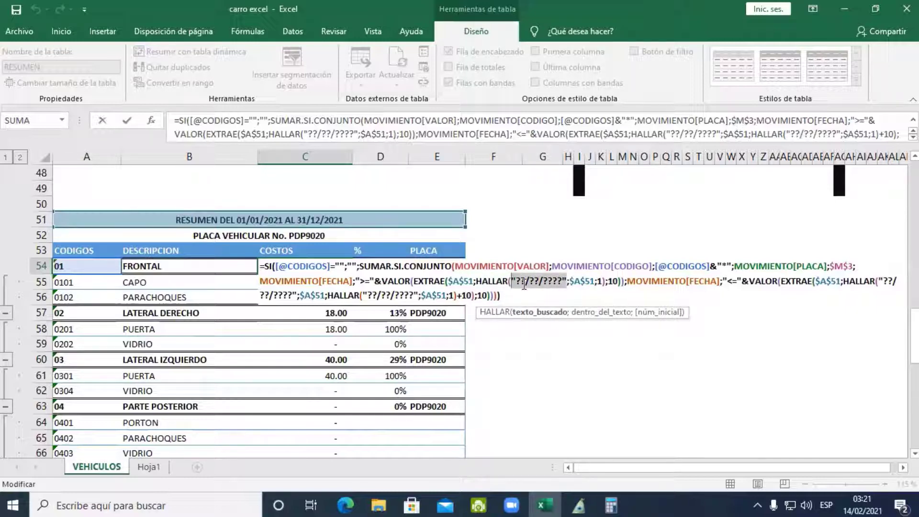
pyautogui.click(579, 282)
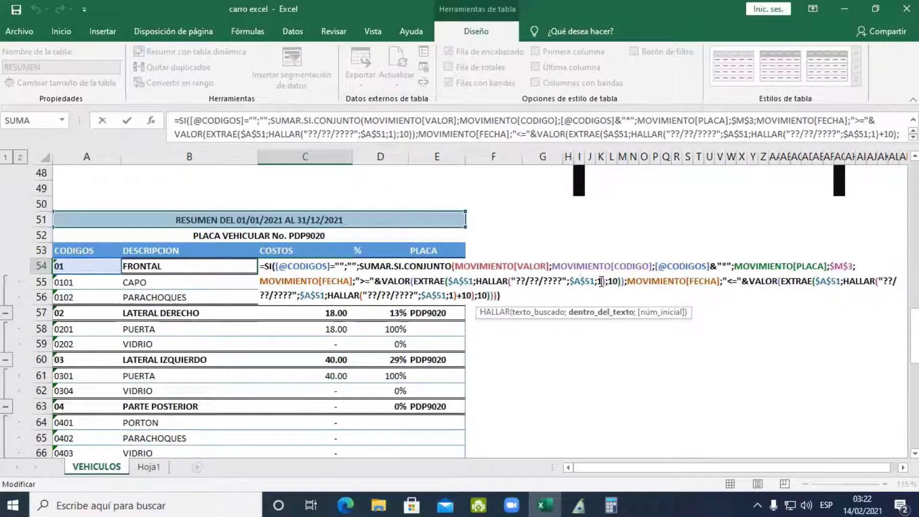
pyautogui.click(601, 282)
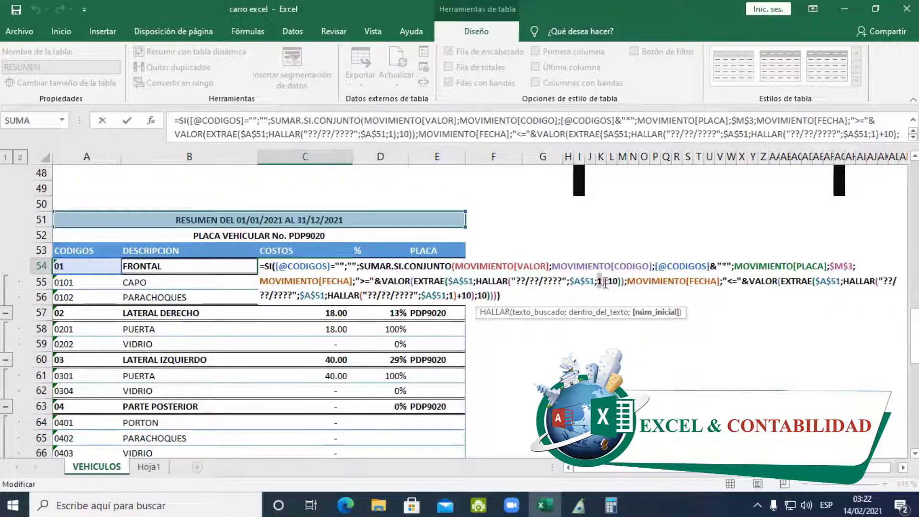
pyautogui.moveTo(606, 281)
pyautogui.mouseDown()
pyautogui.moveTo(478, 278)
pyautogui.moveTo(596, 285)
pyautogui.mouseUp()
# Try replacing the first HALLAR expression in C54 with the position 13, and undo the replacement.
pyautogui.click(478, 278)
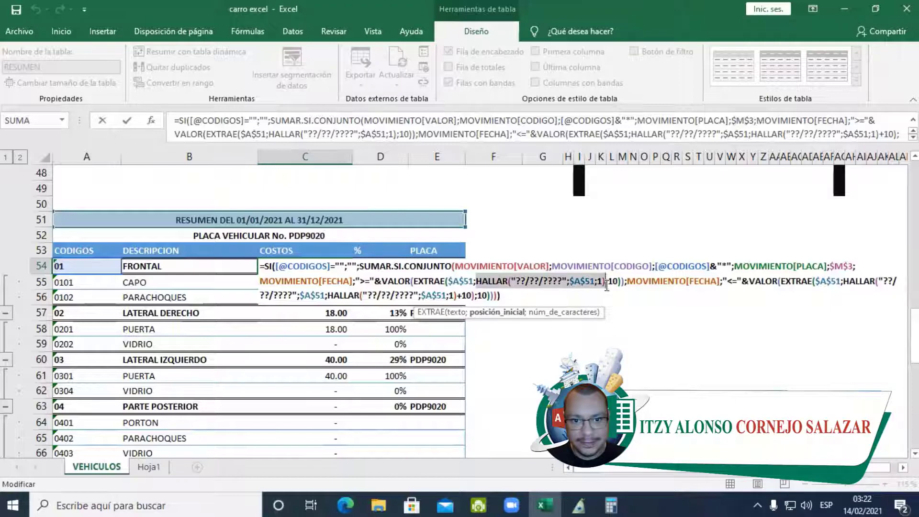
pyautogui.write('13')
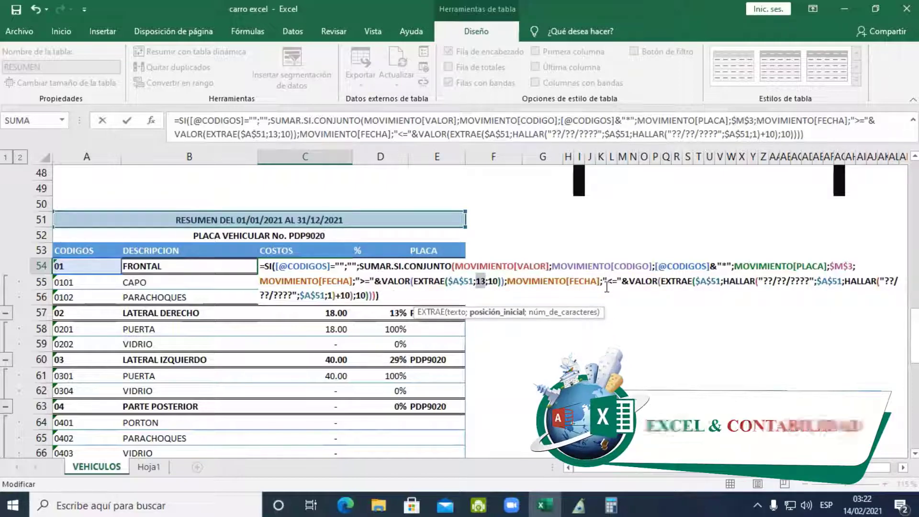
pyautogui.hotkey('ctrl', 'z')
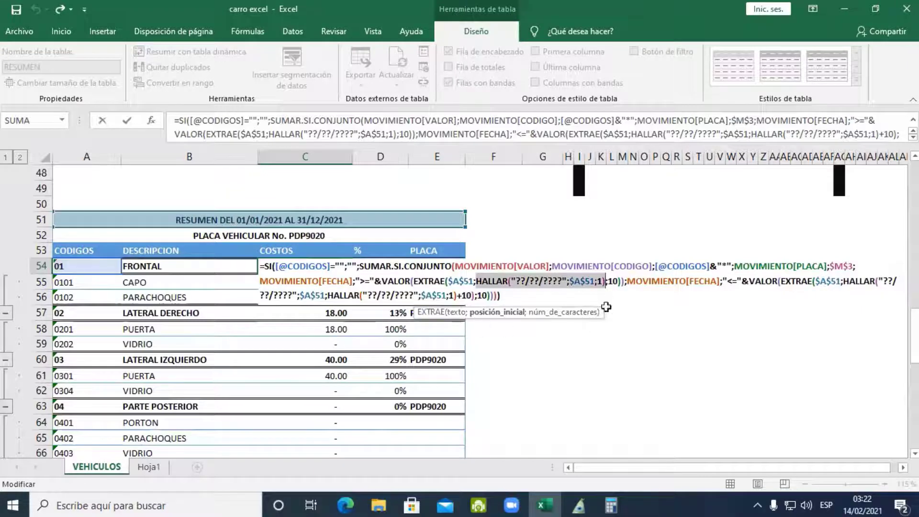
# Examine the 10-character length in the first EXTRAE of C54 and the whole VALOR expression of the start-date criterion.
pyautogui.click(607, 281)
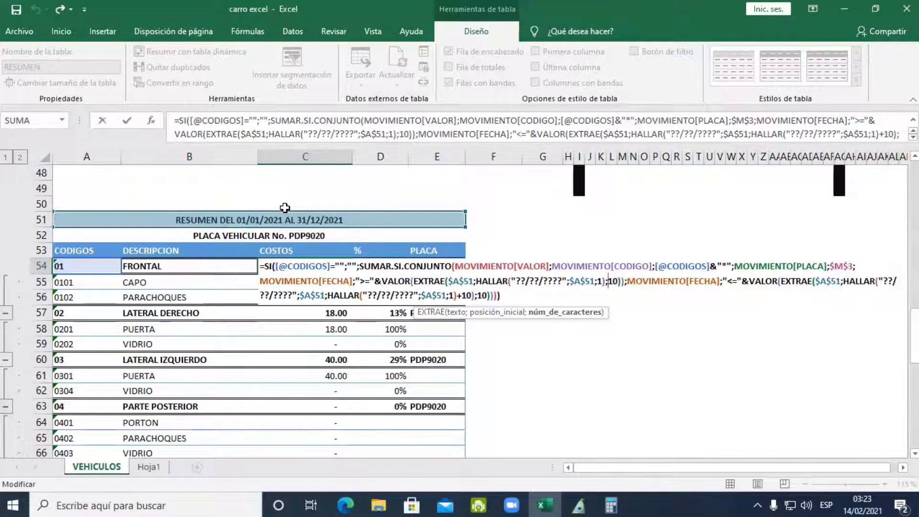
pyautogui.doubleClick(610, 284)
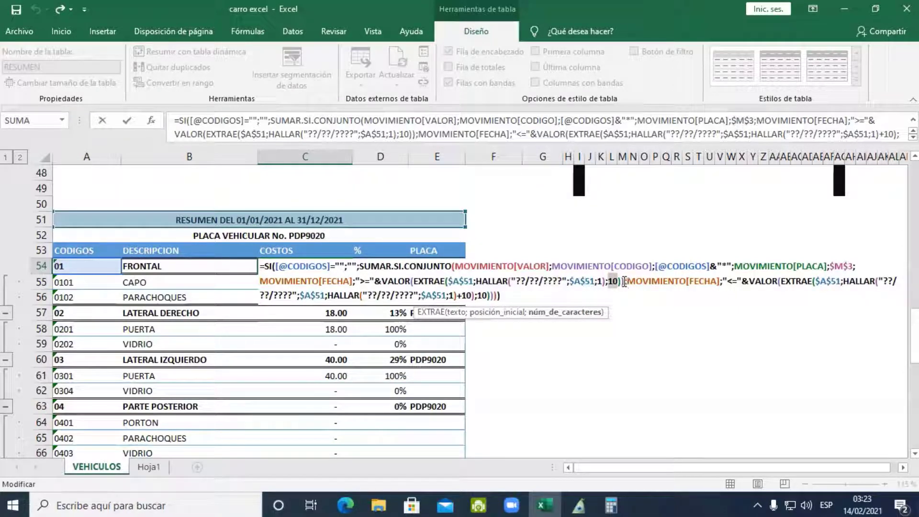
pyautogui.moveTo(624, 281); pyautogui.dragTo(383, 277)
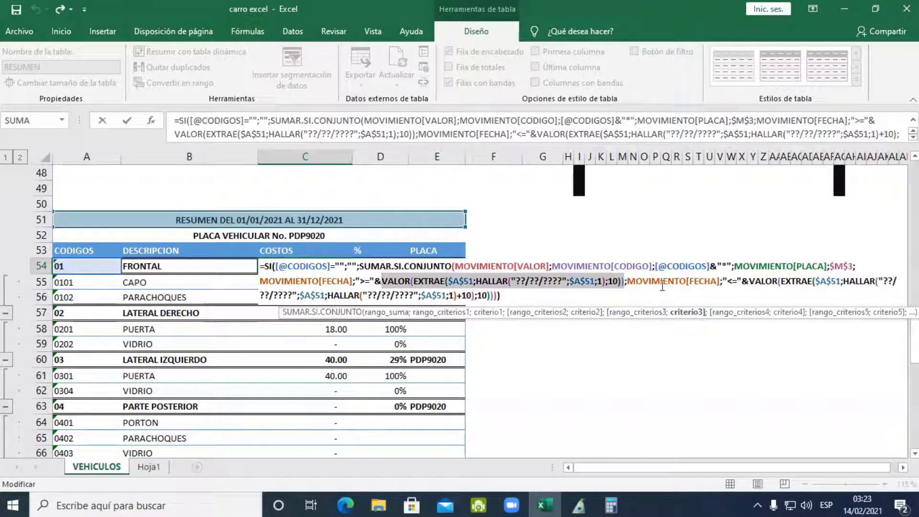
# Examine the fourth criteria range, MOVIMIENTO[FECHA], in C54 together with its "<=" operator for the end date.
pyautogui.click(648, 285)
pyautogui.moveTo(627, 282); pyautogui.dragTo(694, 283)
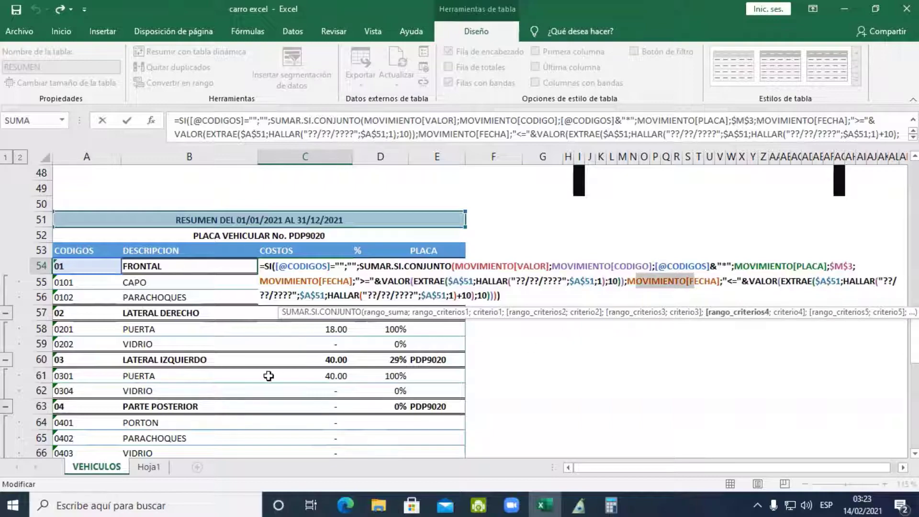
pyautogui.scroll(-5, 197, 440)
pyautogui.scroll(3, 198, 438)
pyautogui.scroll(2, 198, 439)
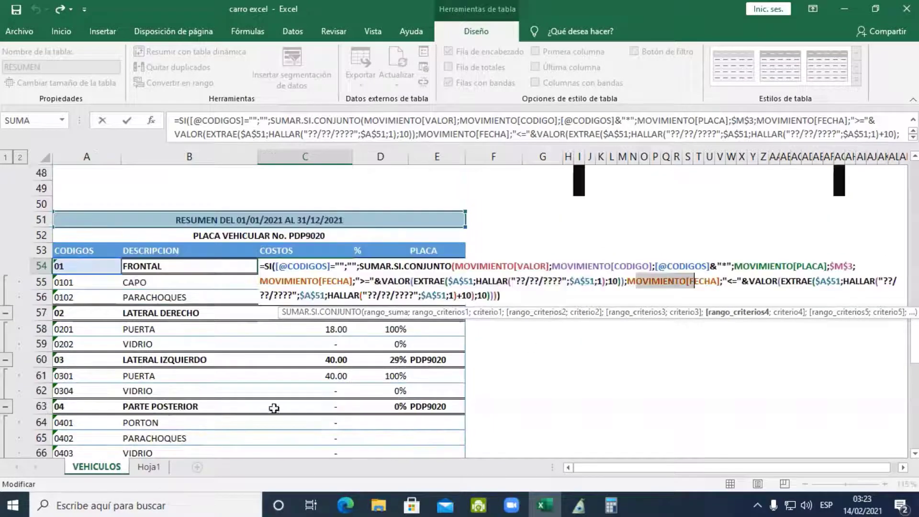
pyautogui.moveTo(733, 281); pyautogui.dragTo(737, 281)
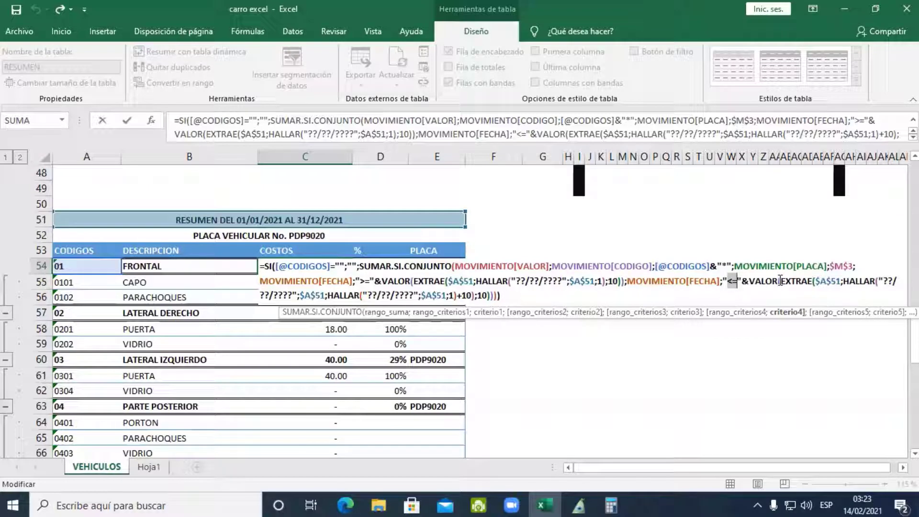
# Examine the nested HALLAR in the end-date EXTRAE of C54 and compare it with the start-date HALLAR.
pyautogui.click(341, 295)
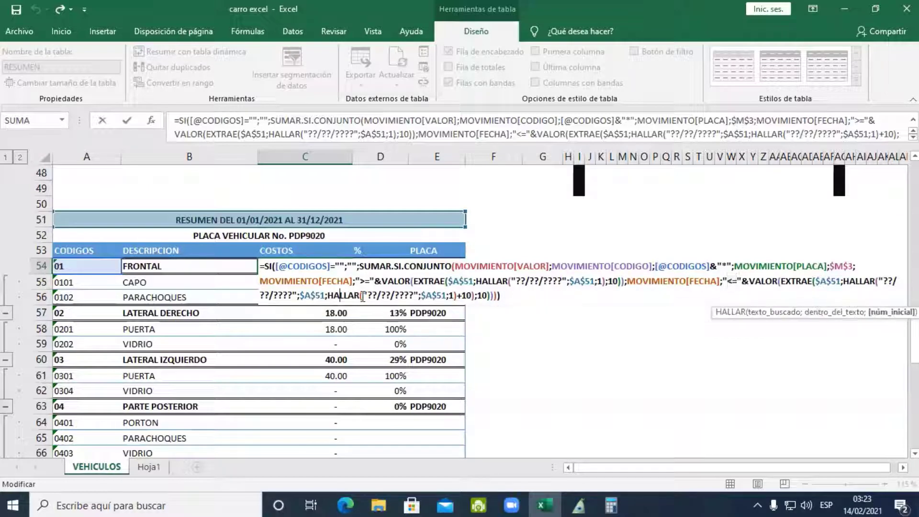
pyautogui.click(786, 281)
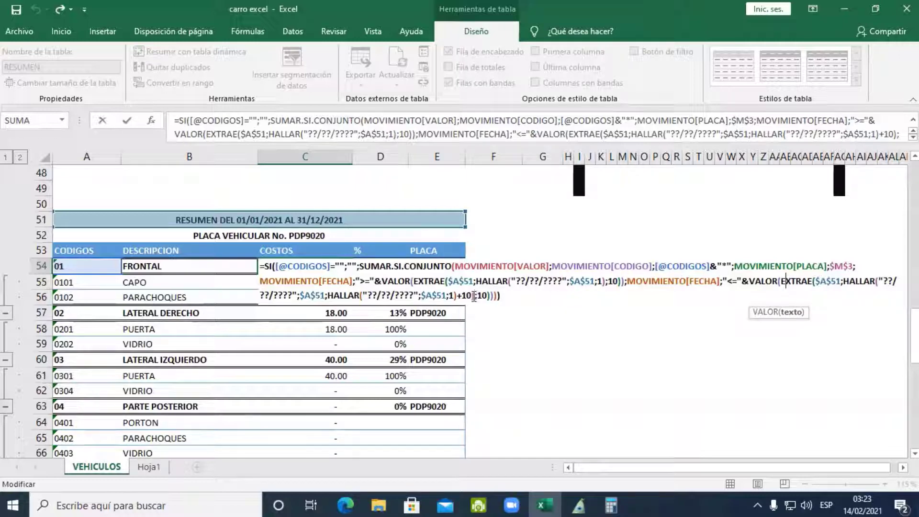
pyautogui.moveTo(474, 297); pyautogui.dragTo(332, 302)
pyautogui.click(331, 302)
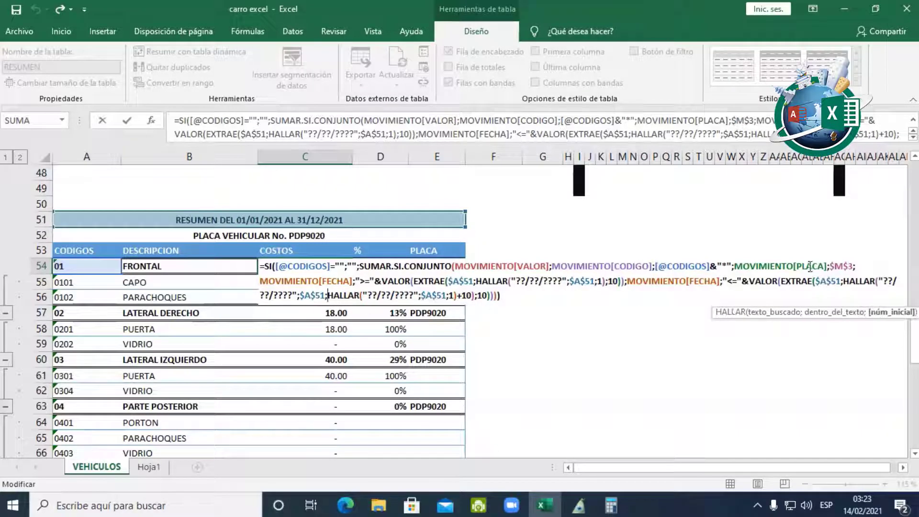
pyautogui.click(601, 283)
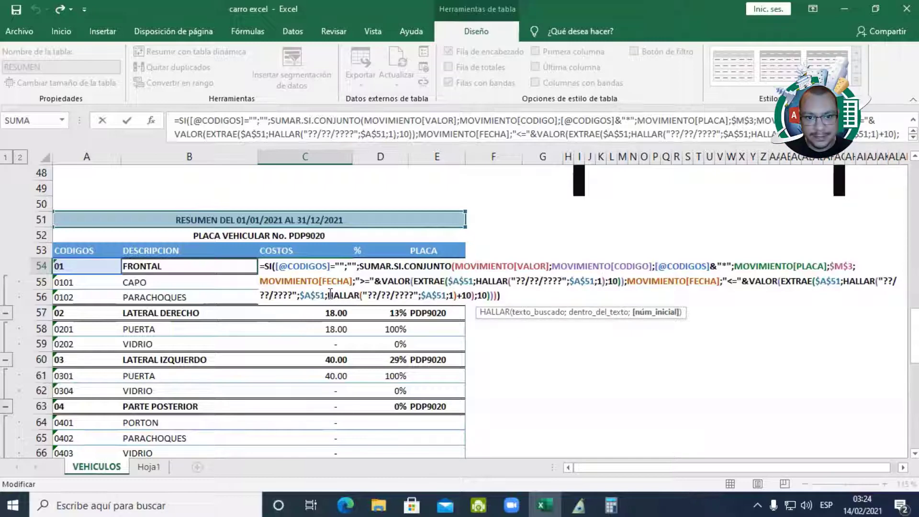
# Examine the +10 offset and the 10-character length that extract the end date from $A$51 in C54.
pyautogui.moveTo(328, 296); pyautogui.dragTo(485, 295)
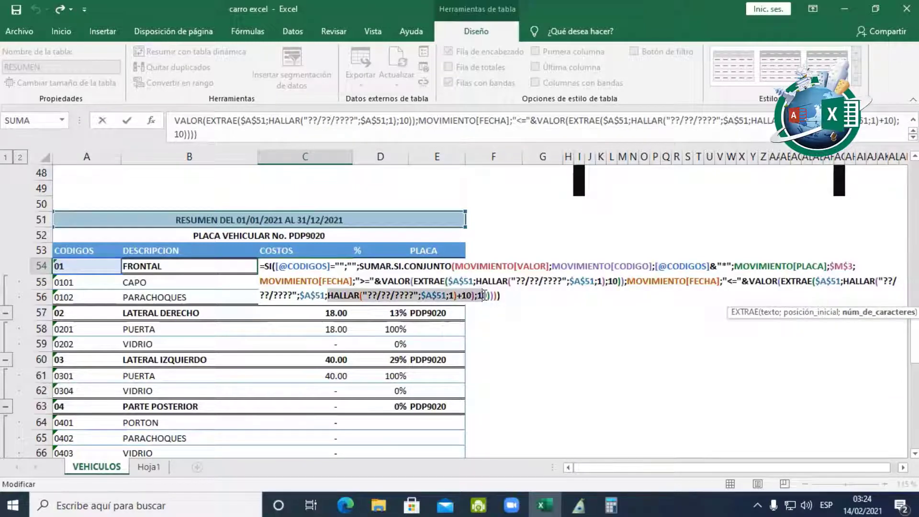
pyautogui.click(484, 295)
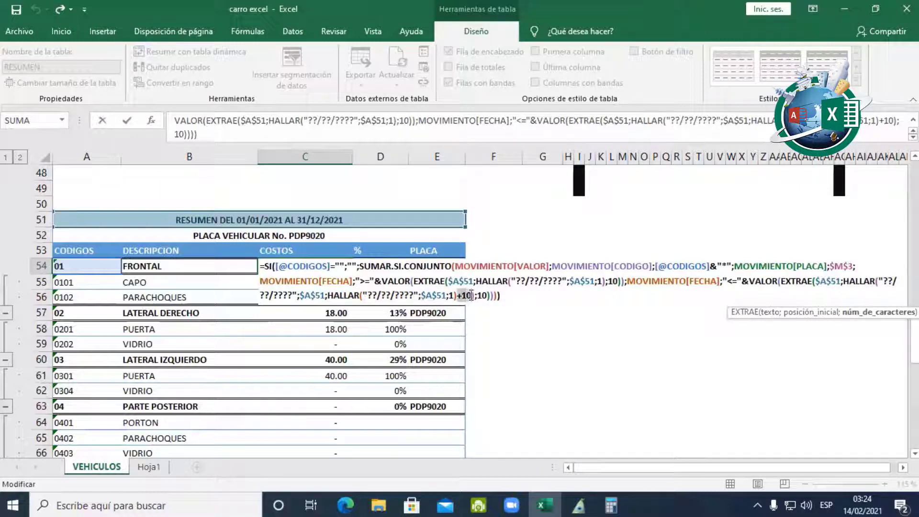
pyautogui.write(')')
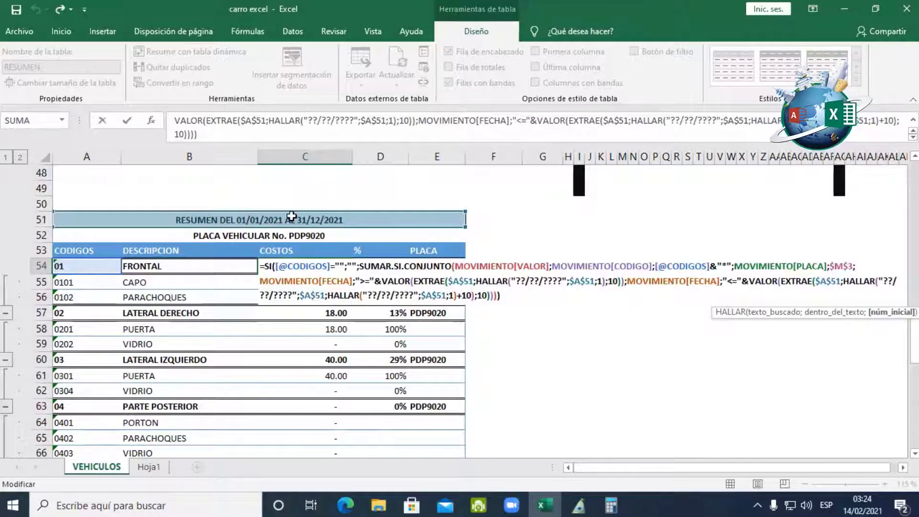
pyautogui.click(487, 294)
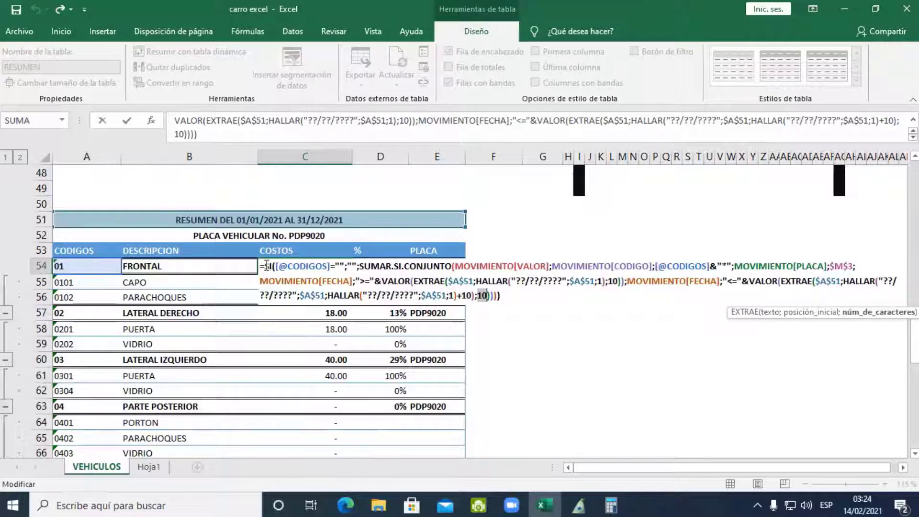
# Review the SI condition and the complete SUMAR.SI.CONJUNTO expression in C54, and close the formula unchanged.
pyautogui.moveTo(267, 266); pyautogui.dragTo(697, 297)
pyautogui.click(349, 262)
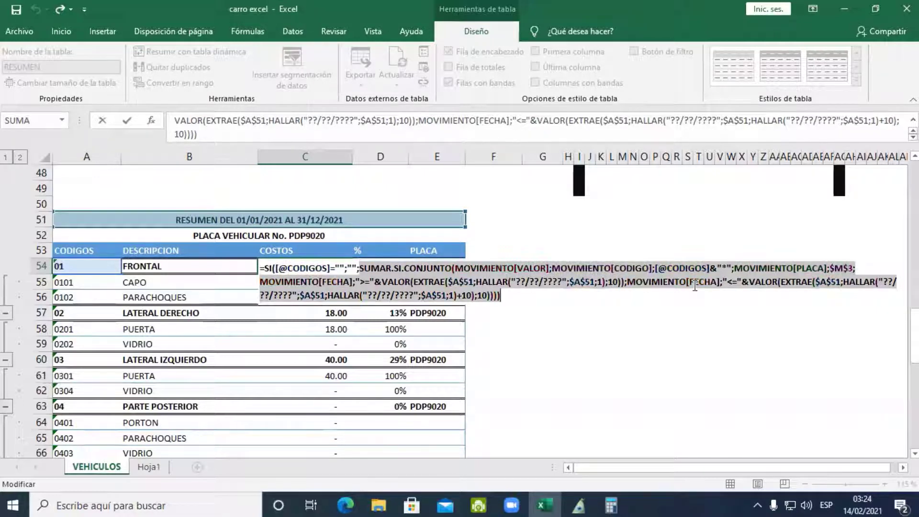
pyautogui.hotkey('ctrl', 'Return')
# Open the % formula in D54 and examine the SI.ERROR function with its empty-text error value.
pyautogui.press('Right')
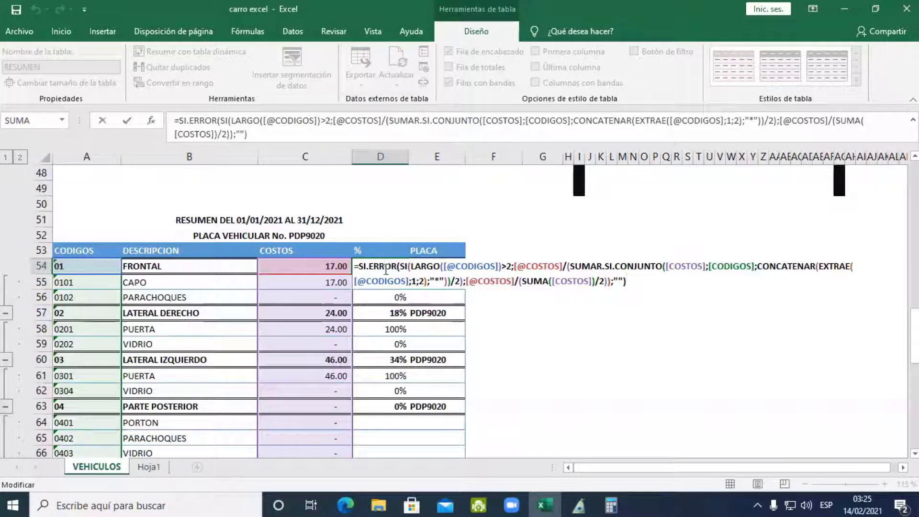
pyautogui.moveTo(358, 266); pyautogui.dragTo(396, 267)
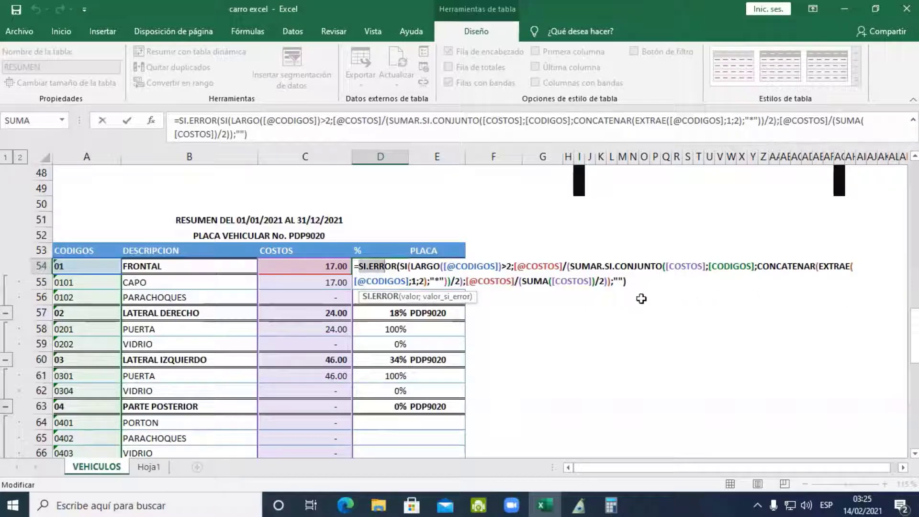
pyautogui.click(619, 282)
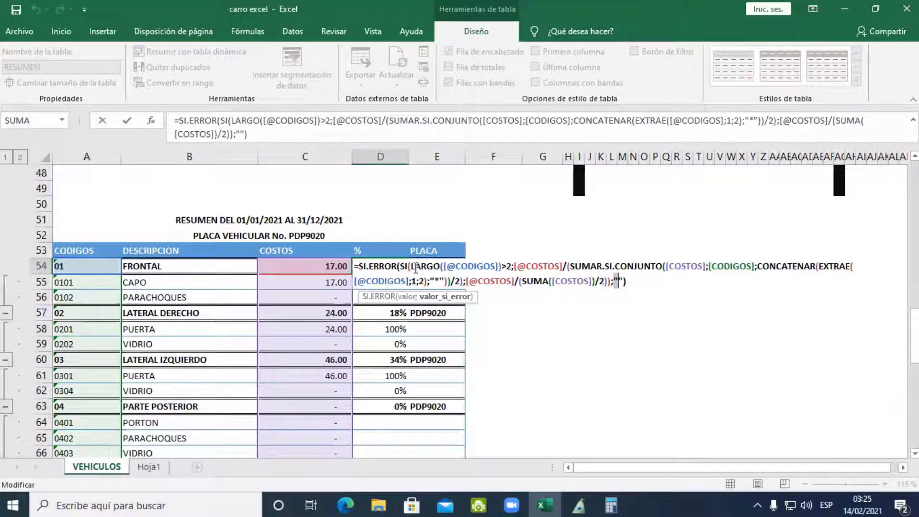
pyautogui.moveTo(401, 266); pyautogui.dragTo(495, 266)
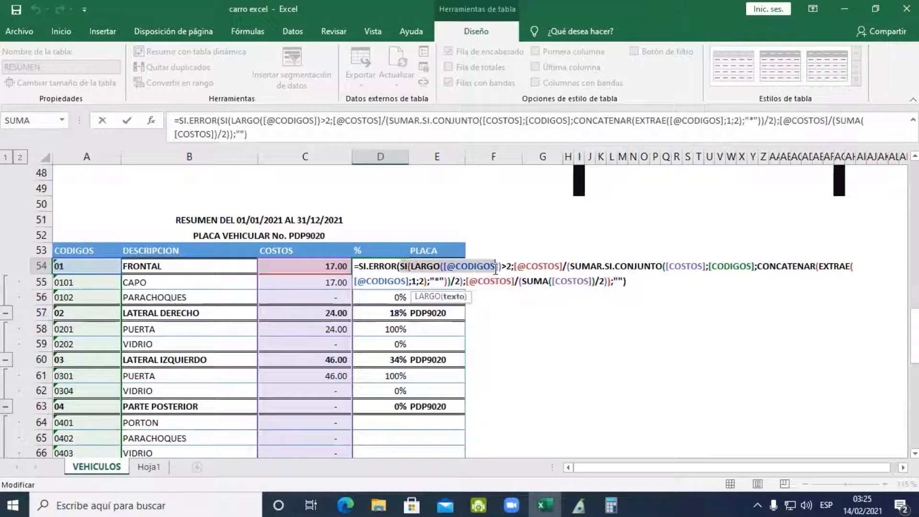
pyautogui.click(435, 266)
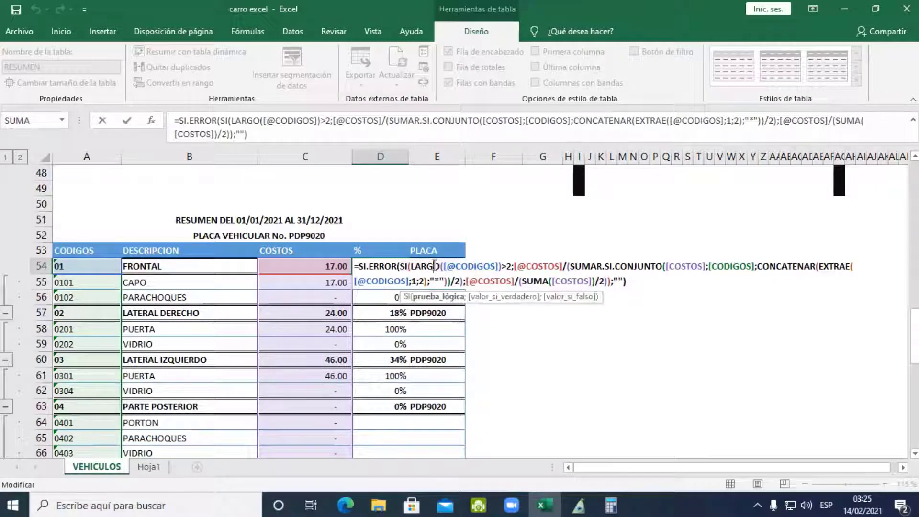
pyautogui.click(466, 266)
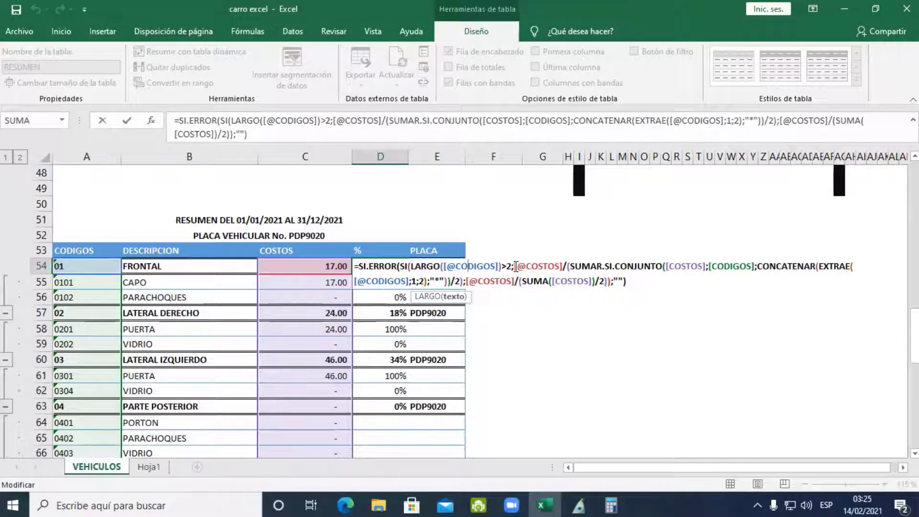
pyautogui.moveTo(529, 267); pyautogui.dragTo(560, 266)
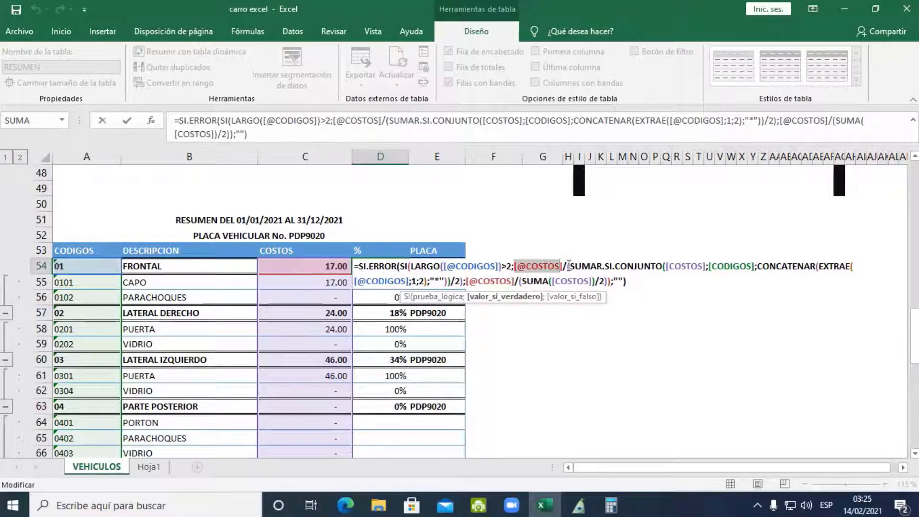
pyautogui.moveTo(564, 266); pyautogui.dragTo(706, 287)
pyautogui.click(688, 295)
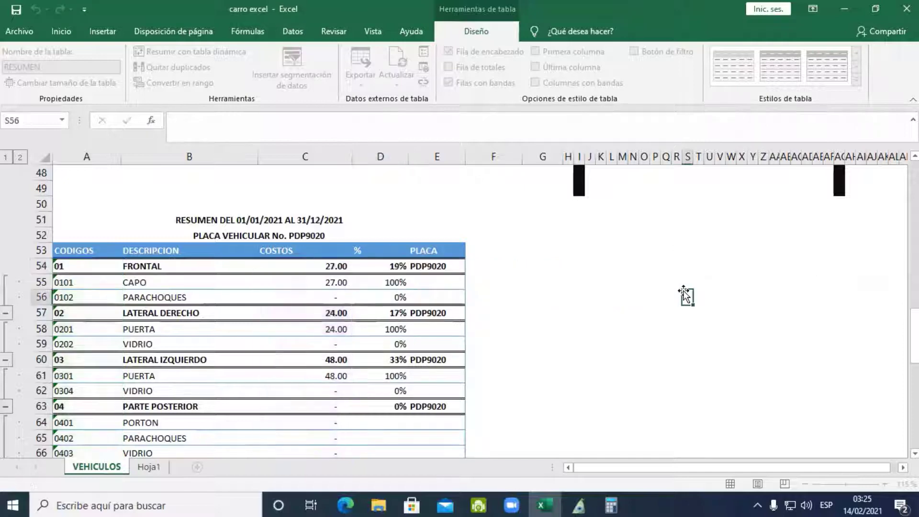
# Review the COSTOS column referenced by the D54 formula, and compare the subitem costs in C55:C56 with the FRONTAL cost in C54.
pyautogui.doubleClick(373, 263)
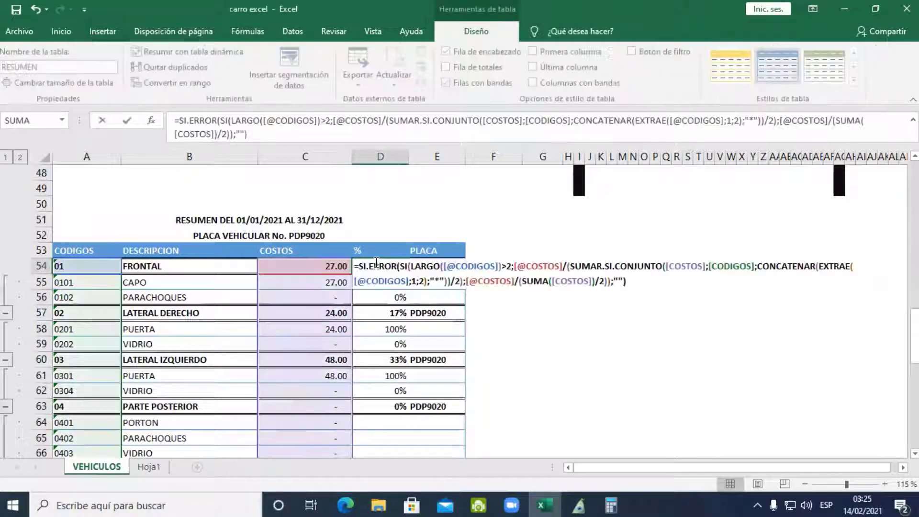
pyautogui.scroll(-5, 316, 336)
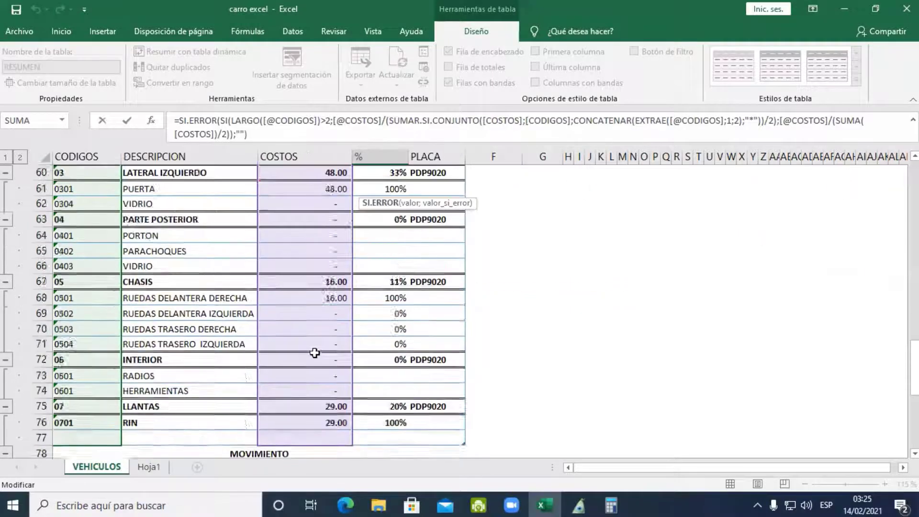
pyautogui.scroll(4, 310, 373)
pyautogui.scroll(1, 309, 373)
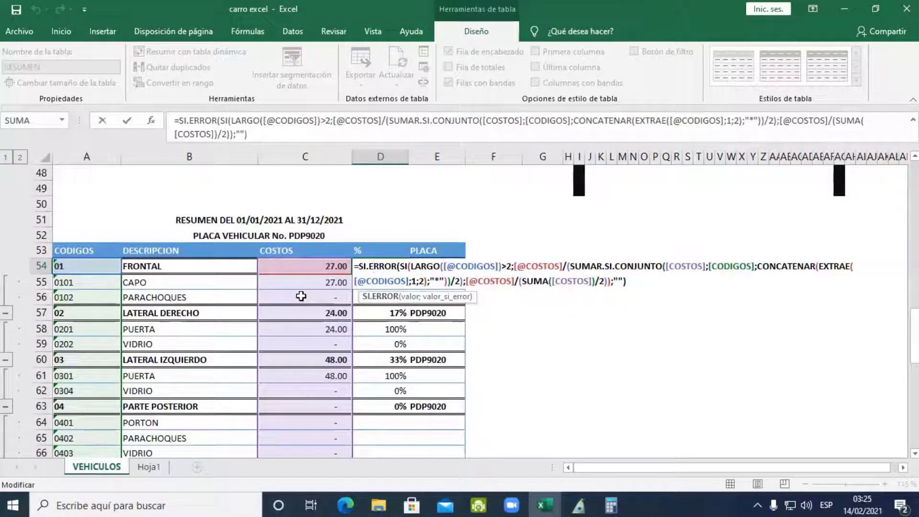
pyautogui.moveTo(331, 283); pyautogui.dragTo(329, 298)
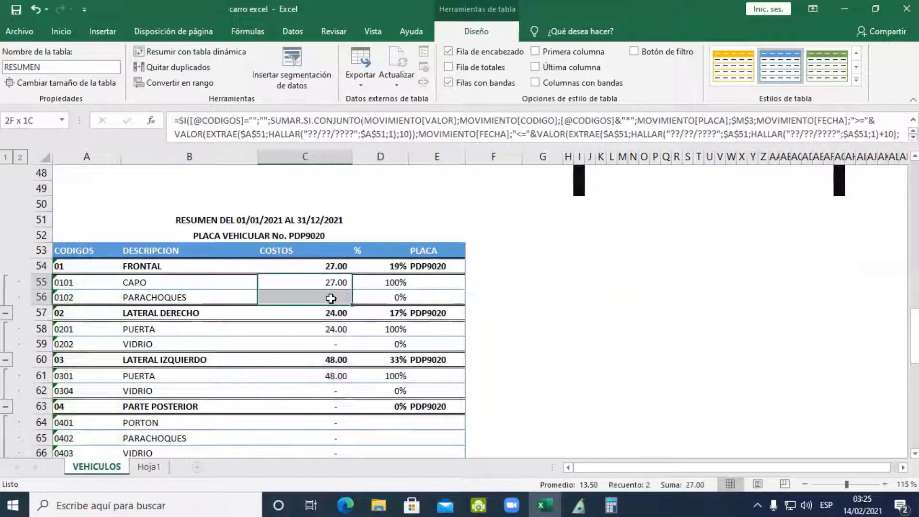
pyautogui.click(335, 265)
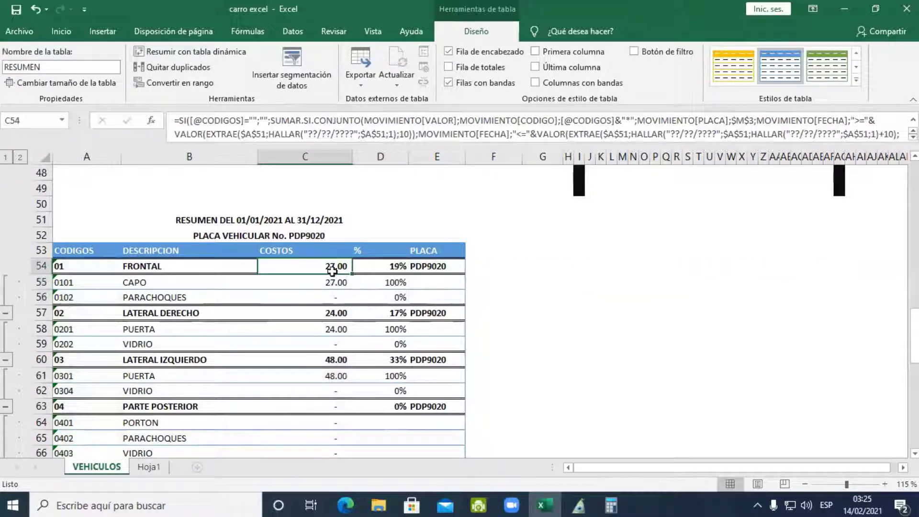
# Examine the divisor expressions in the D54 formula, close it unchanged, and check the PARACHOQUES row's cost in C56 and code in A56.
pyautogui.doubleClick(385, 268)
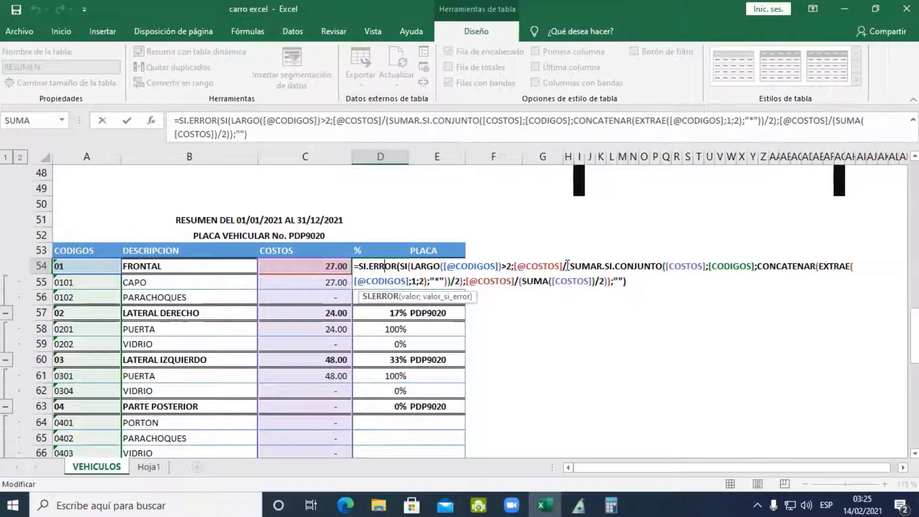
pyautogui.moveTo(567, 266); pyautogui.dragTo(611, 287)
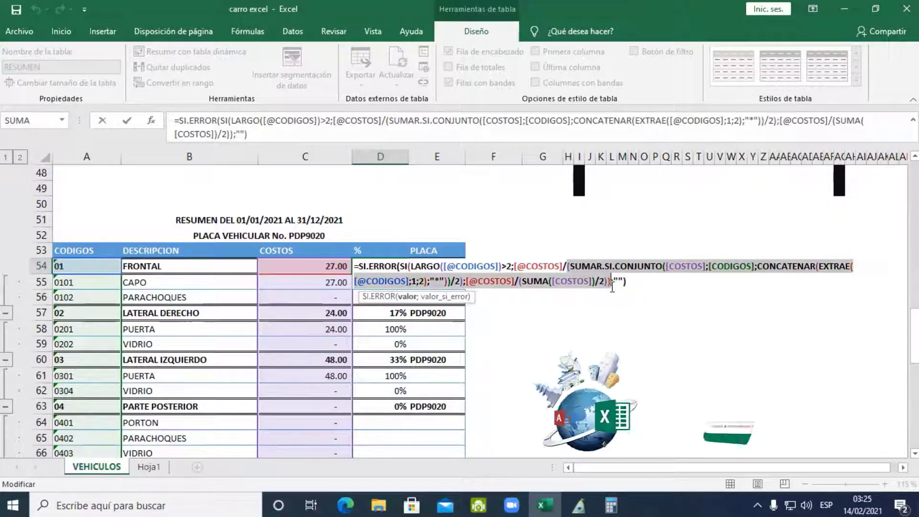
pyautogui.press('Return')
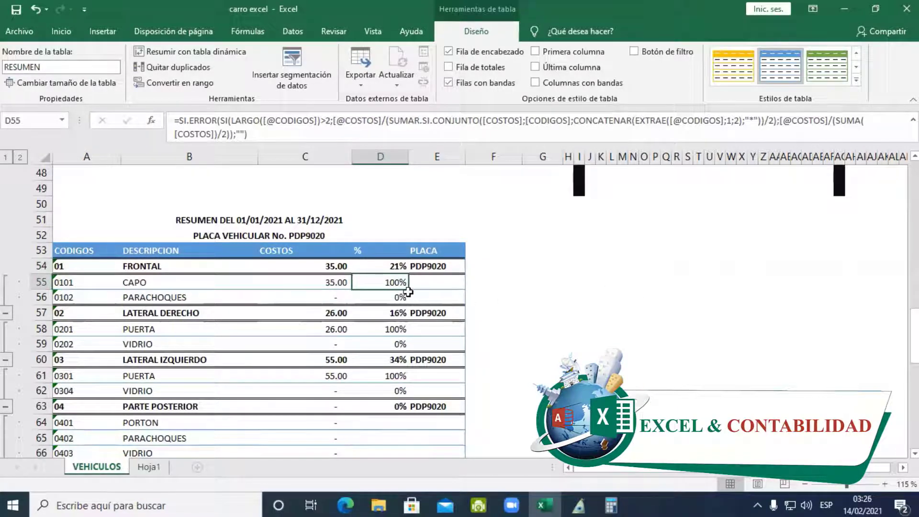
pyautogui.click(331, 294)
pyautogui.click(86, 294)
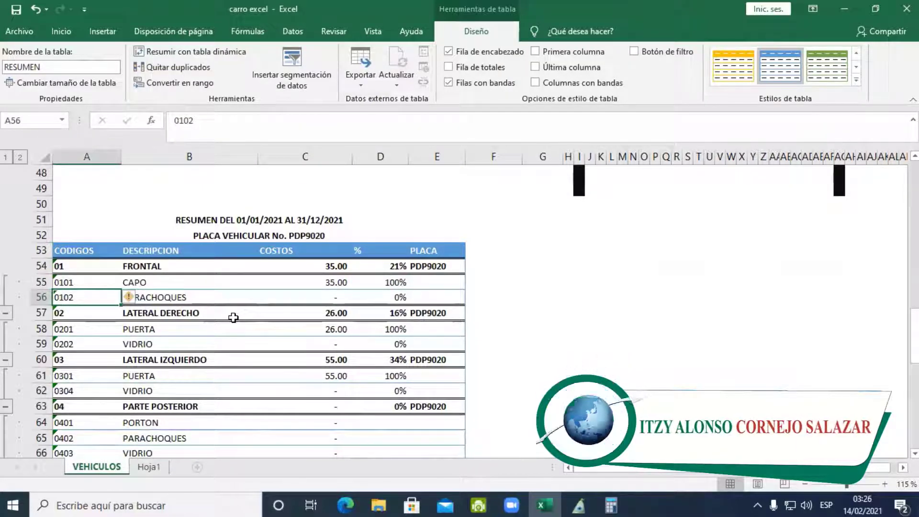
# Enter code 0102 in the first empty row of the MOVIMIENTO table.
pyautogui.press('super+v')
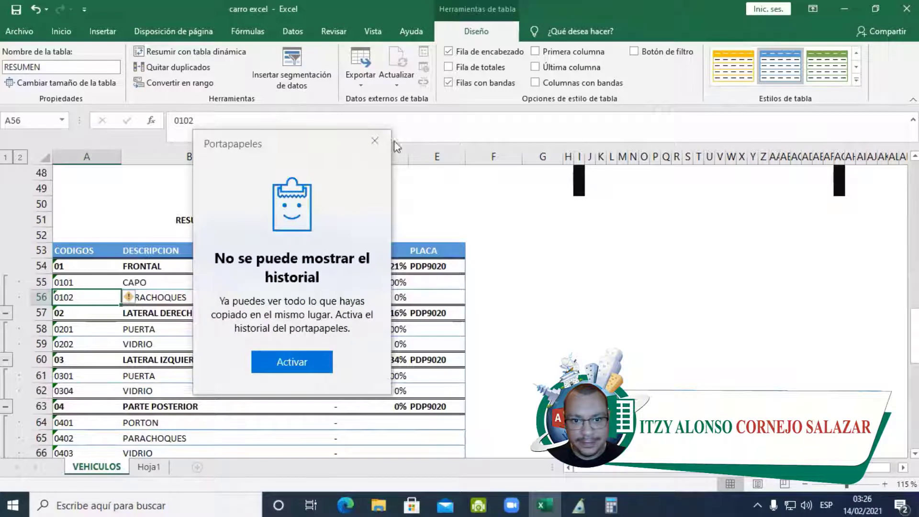
pyautogui.click(373, 141)
pyautogui.scroll(-9, 62, 421)
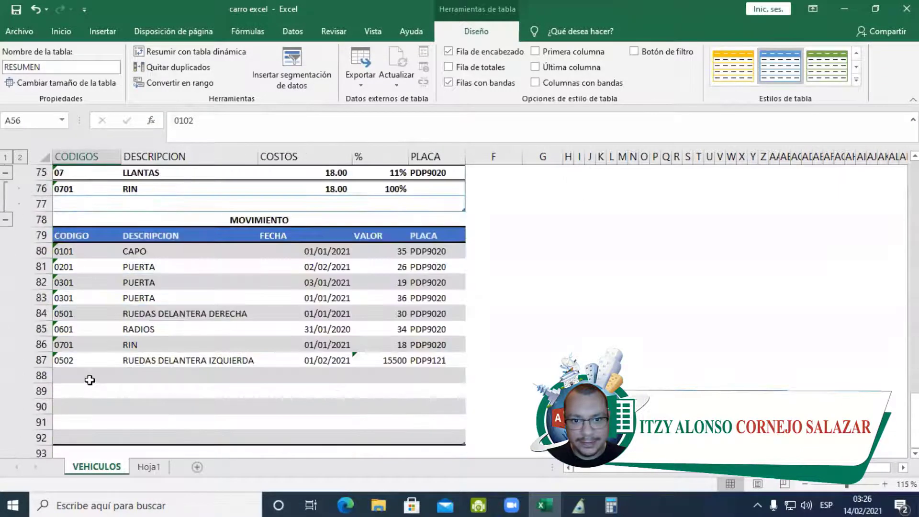
pyautogui.click(90, 379)
pyautogui.write('0102')
pyautogui.press('Tab')
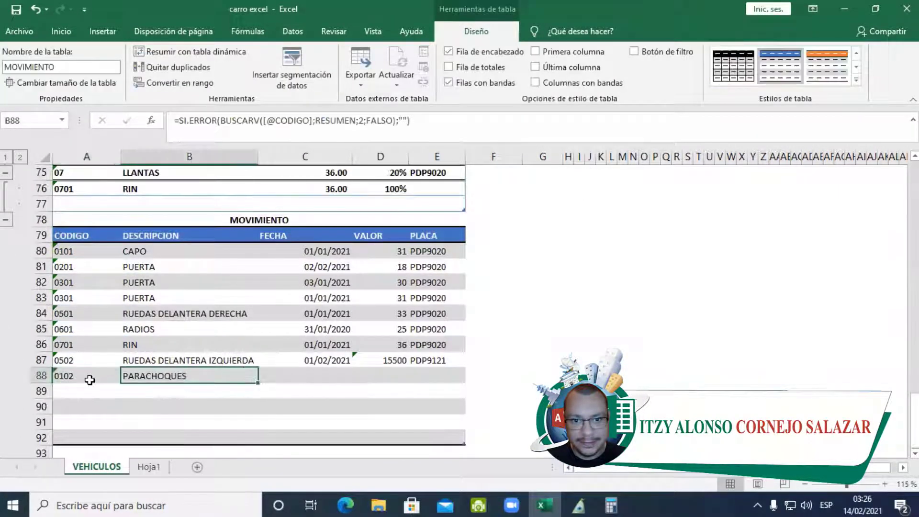
# Set the date of the new PARACHOQUES movement in row 88 to 1-1-2021.
pyautogui.press('Tab')
pyautogui.press('Tab')
pyautogui.hotkey('shift', 'Tab')
pyautogui.write('1-1-2021')
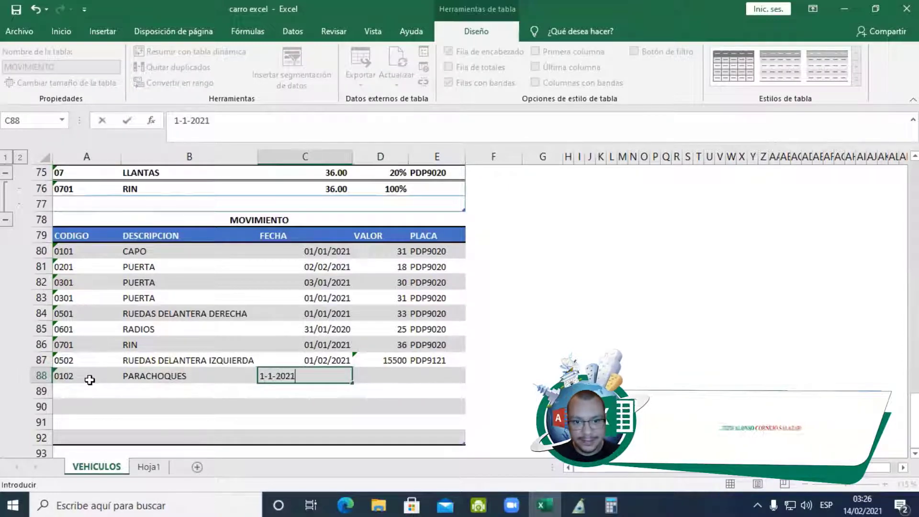
pyautogui.press('Tab')
# Enter 4500 as the VALOR of the new PARACHOQUES movement in row 88.
pyautogui.scroll(12, 89, 379)
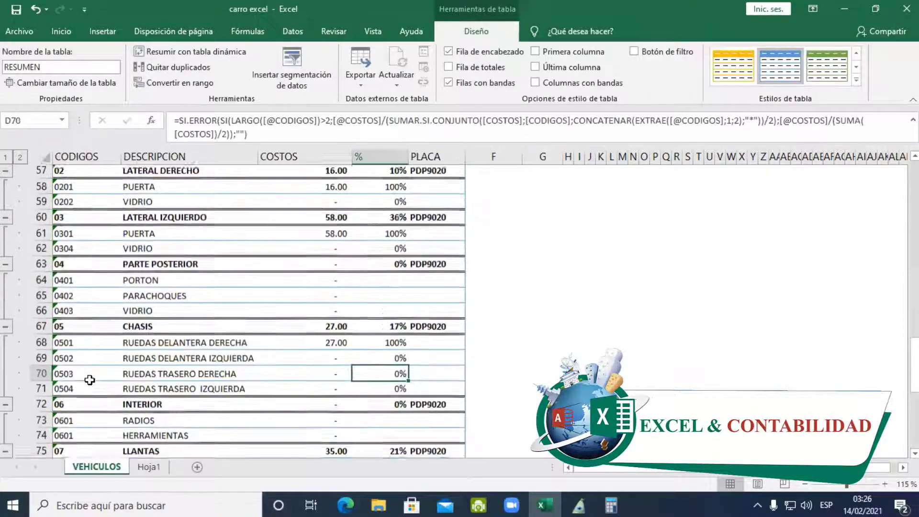
pyautogui.click(89, 379)
pyautogui.press('pagedown')
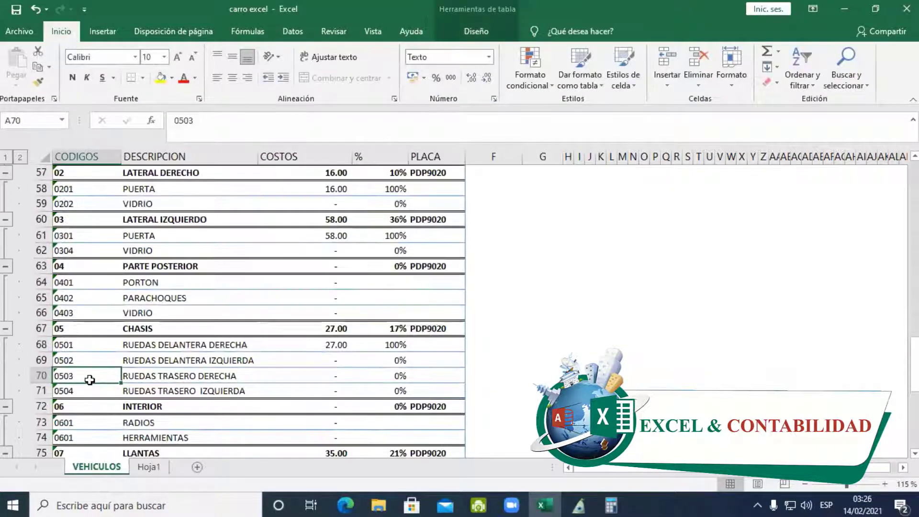
pyautogui.press('pagedown')
pyautogui.press('Right')
pyautogui.press('Right')
pyautogui.press('Right')
pyautogui.press('Right')
pyautogui.press('Left')
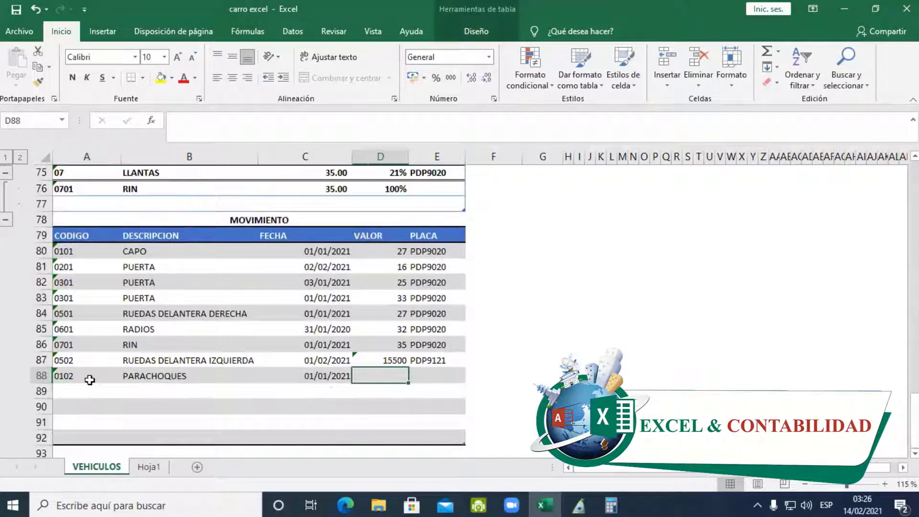
pyautogui.write('4500')
pyautogui.press('Tab')
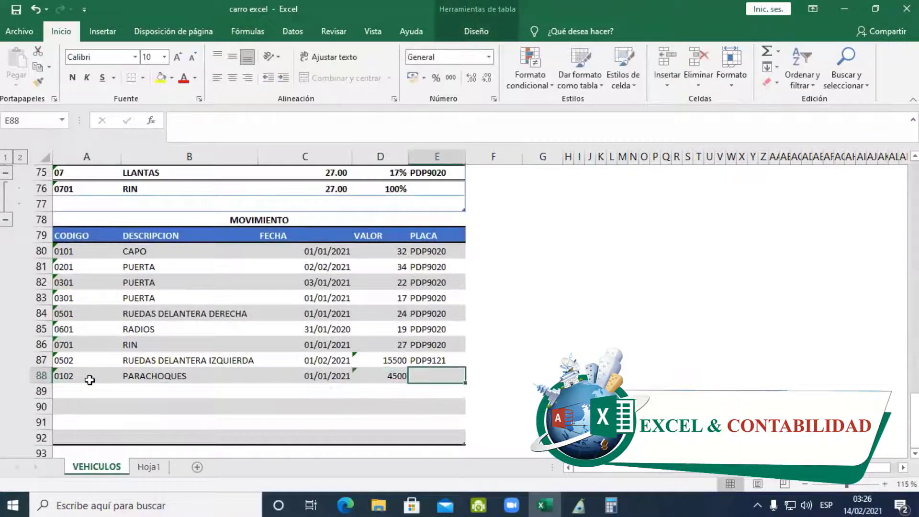
# Copy the vehicle plate from the RIN movement into the PLACA cell of the new PARACHOQUES row.
pyautogui.press('Up')
pyautogui.press('Up')
pyautogui.hotkey('ctrl', 'c')
pyautogui.press('Down')
pyautogui.press('Down')
pyautogui.press('Return')
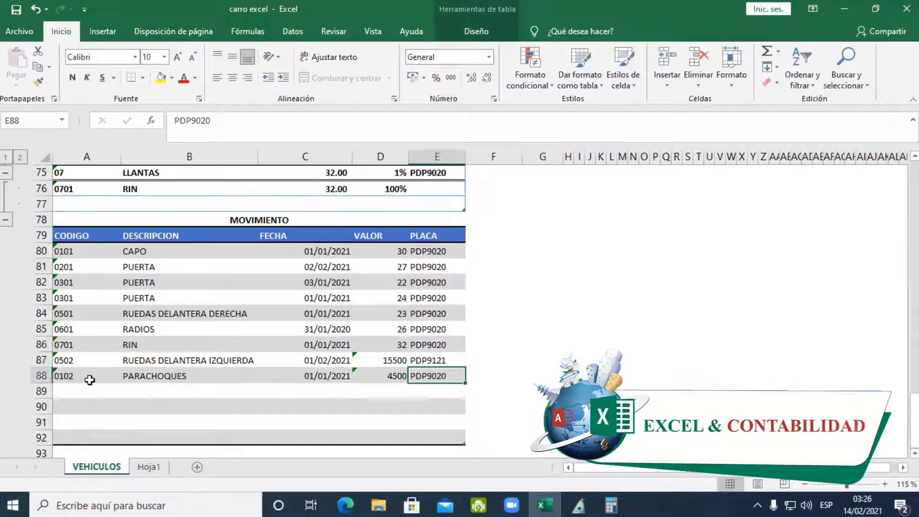
# Examine the FRONTAL cost and percentage in the RESUMEN table, together with the percentages of its CAPO and PARACHOQUES items.
pyautogui.scroll(12, 88, 378)
pyautogui.click(89, 379)
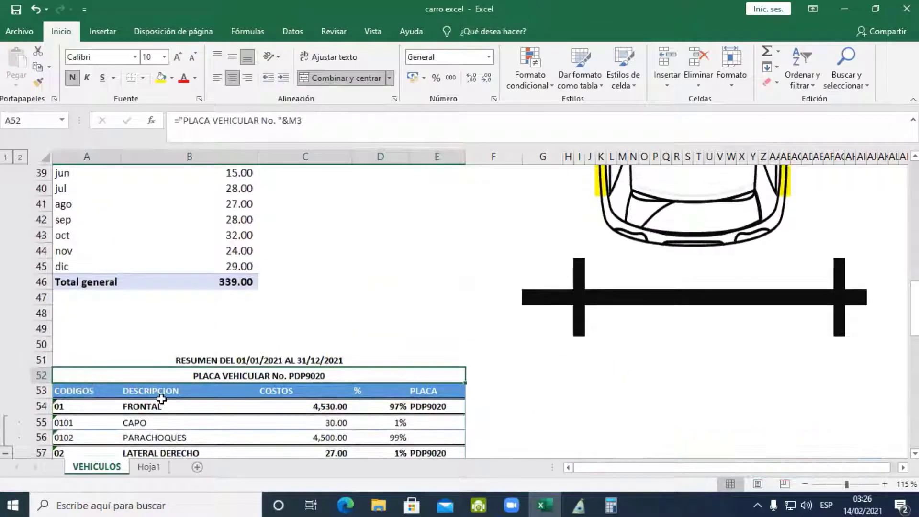
pyautogui.click(368, 437)
pyautogui.scroll(-2, 383, 383)
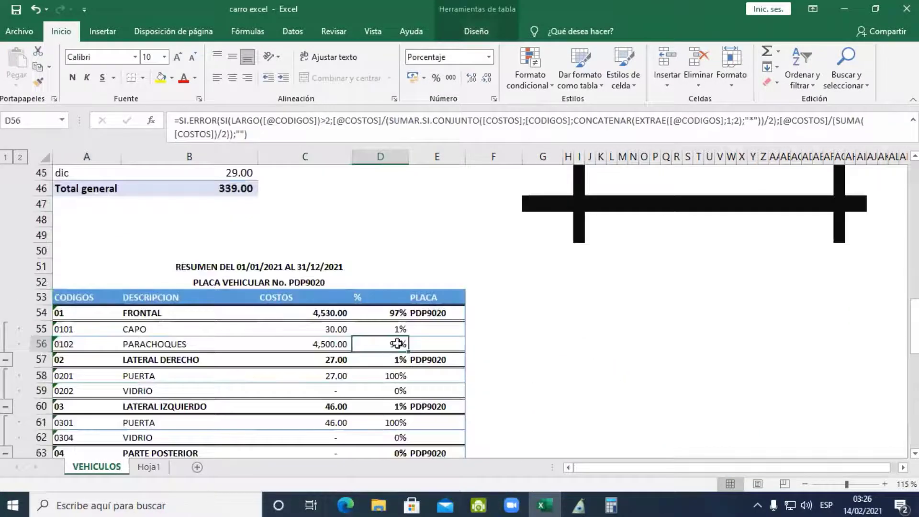
pyautogui.moveTo(398, 329); pyautogui.dragTo(397, 341)
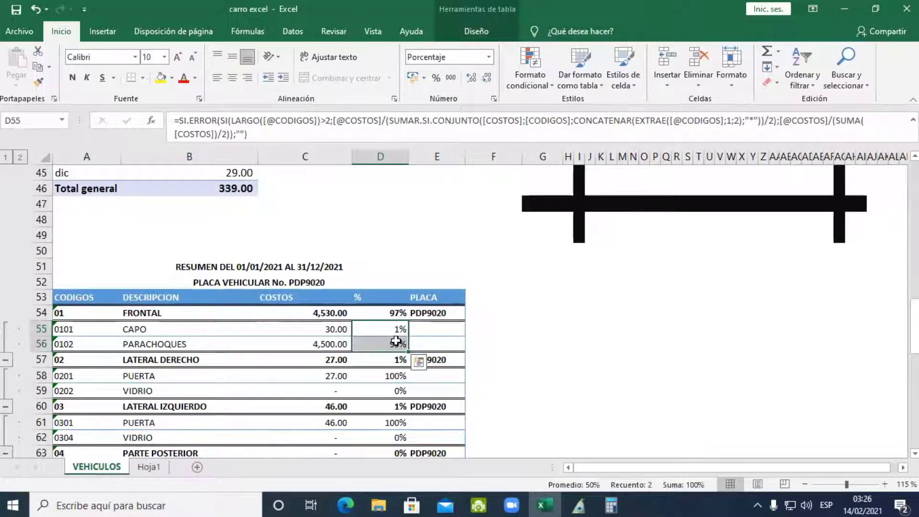
pyautogui.click(325, 314)
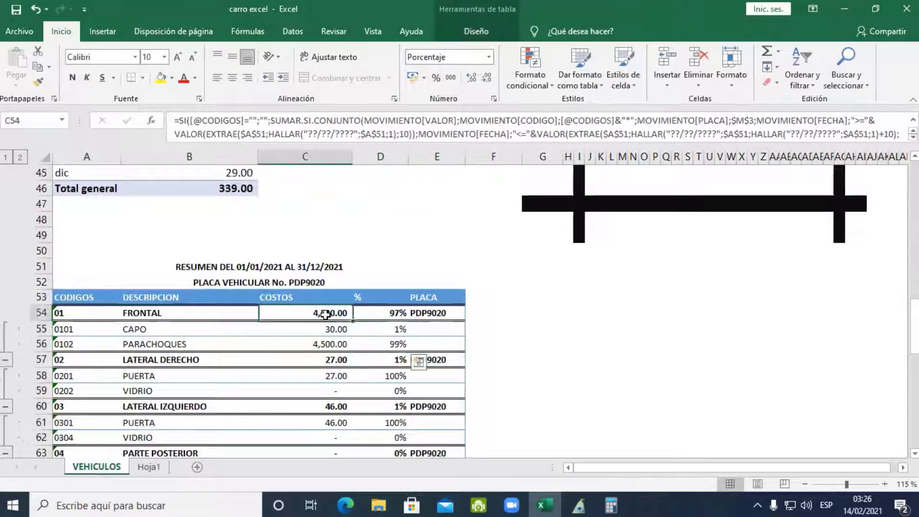
pyautogui.click(396, 334)
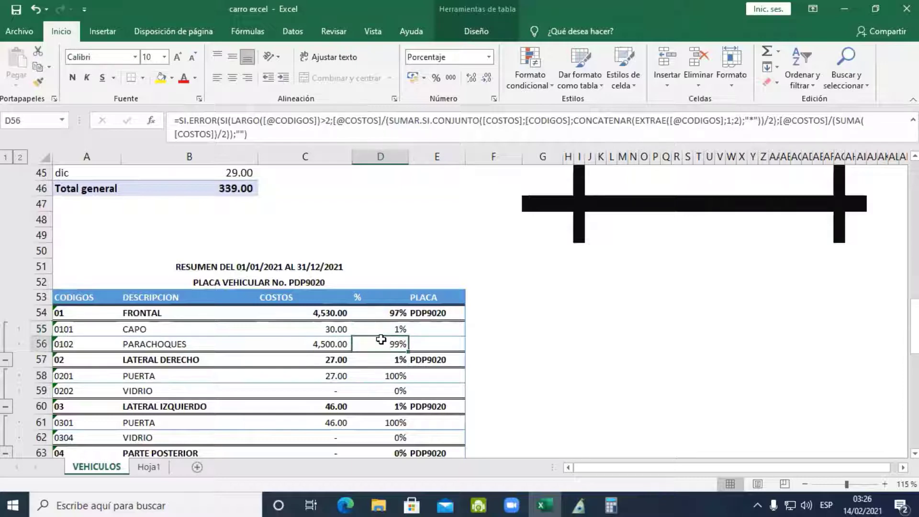
pyautogui.click(329, 316)
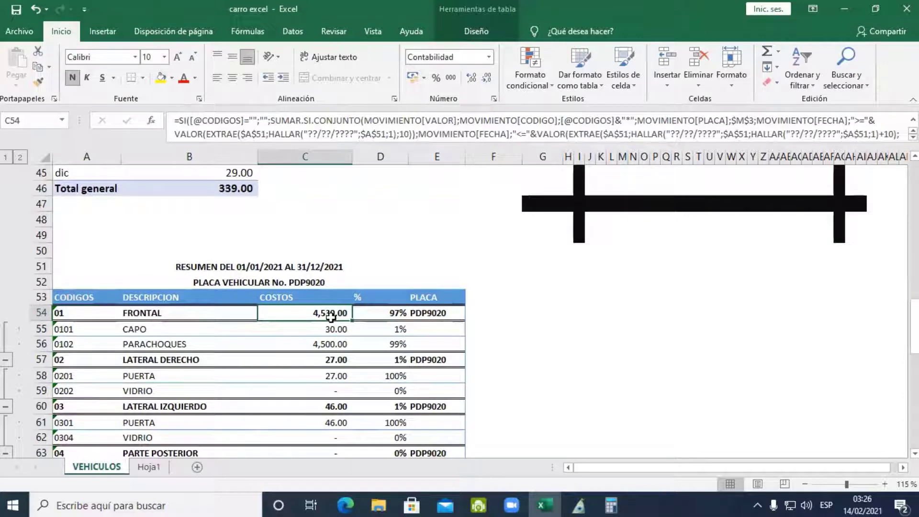
pyautogui.click(391, 334)
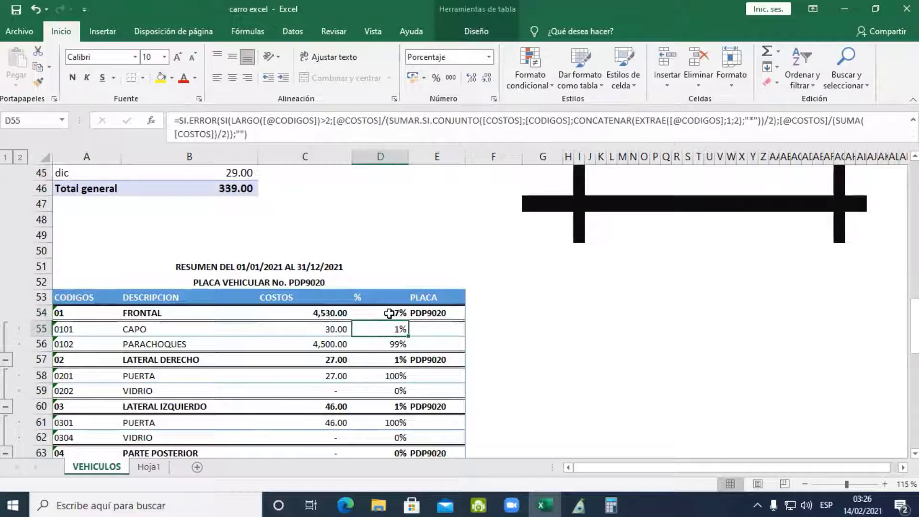
pyautogui.click(389, 314)
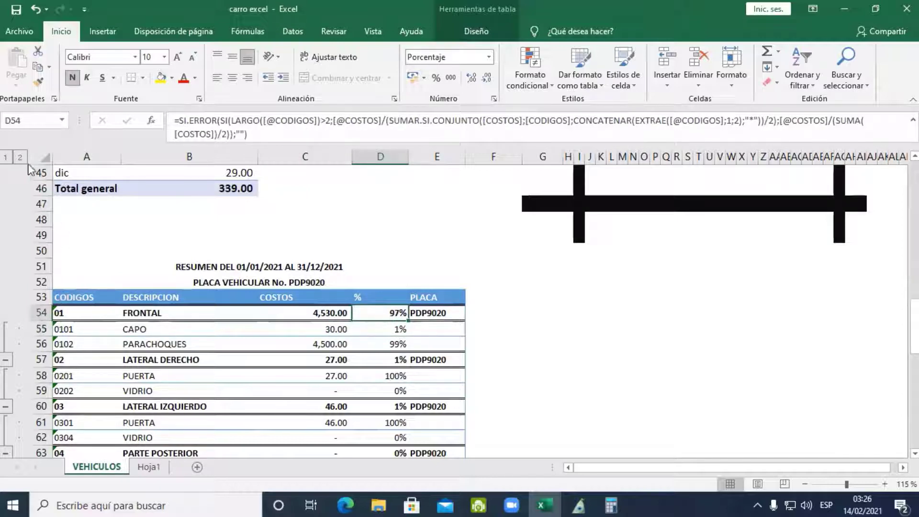
# Collapse the outline to the main groups and examine the percentage formulas of LATERAL DERECHO, LATERAL IZQUIERDO, PARTE POSTERIOR and CHASIS.
pyautogui.click(5, 157)
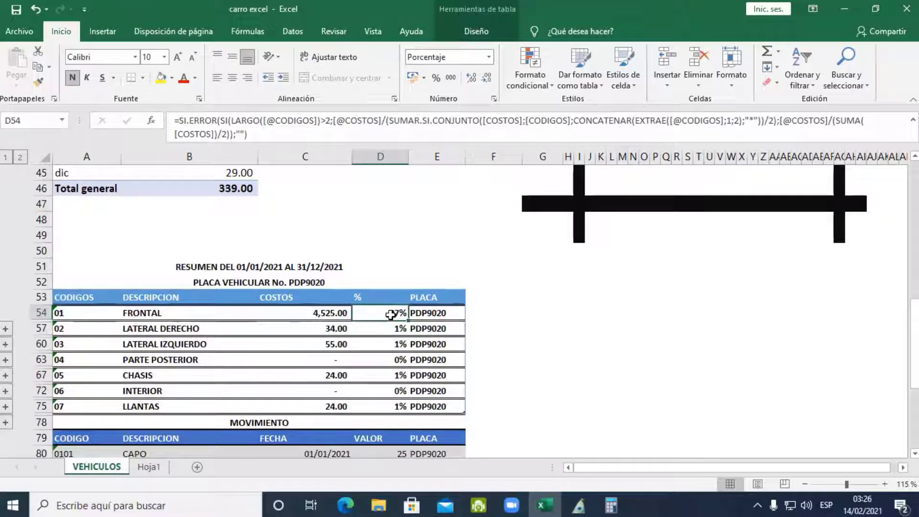
pyautogui.click(396, 328)
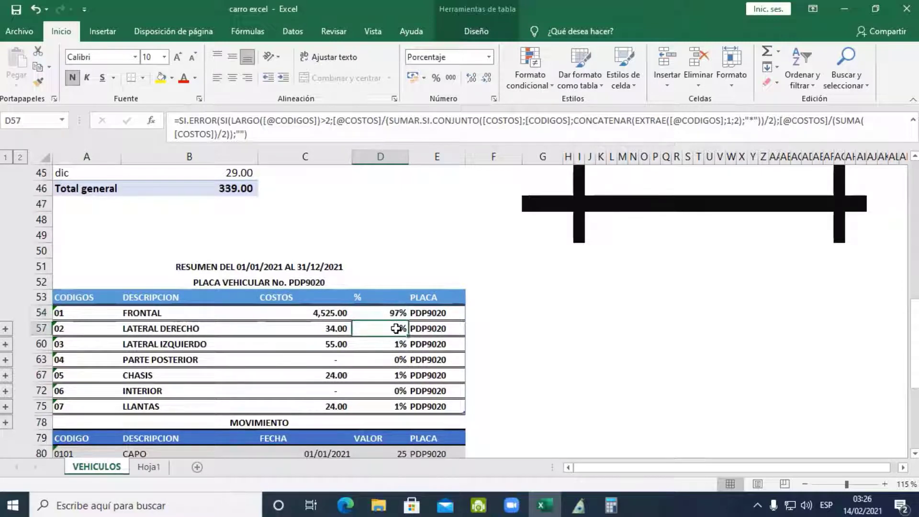
pyautogui.click(392, 345)
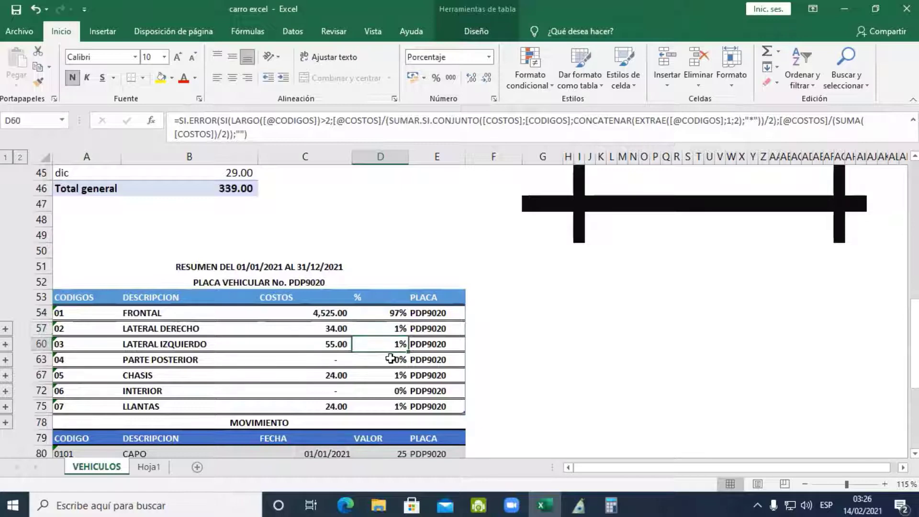
pyautogui.click(392, 365)
pyautogui.click(392, 376)
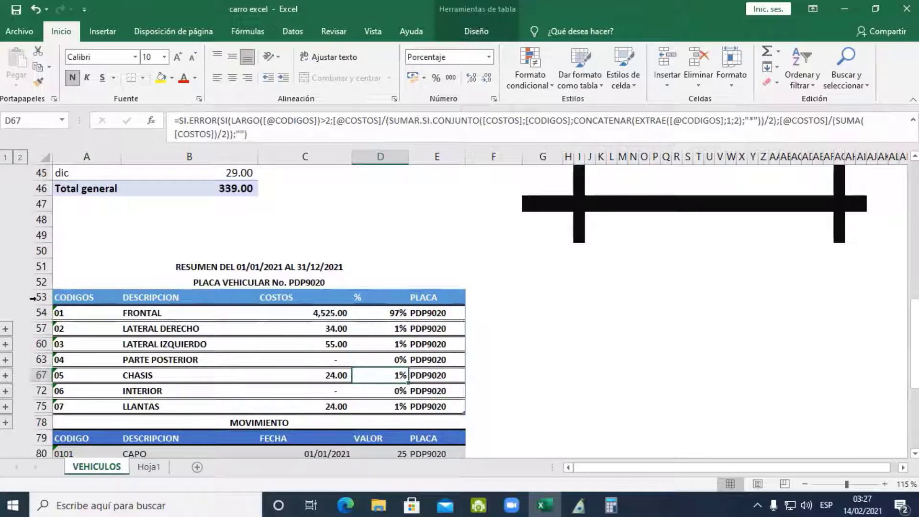
# Expand the outline to item level and check how the CAPO and PARACHOQUES percentages relate to the FRONTAL cost.
pyautogui.click(20, 157)
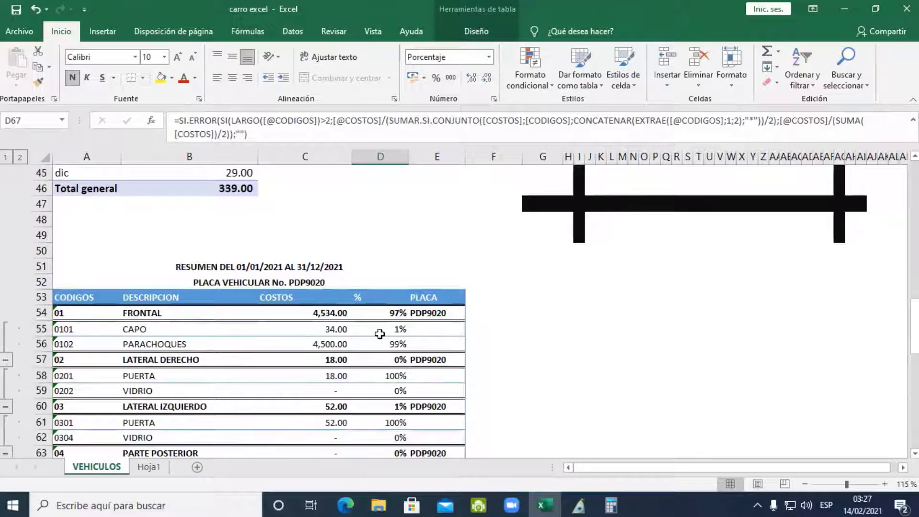
pyautogui.moveTo(395, 334); pyautogui.dragTo(395, 345)
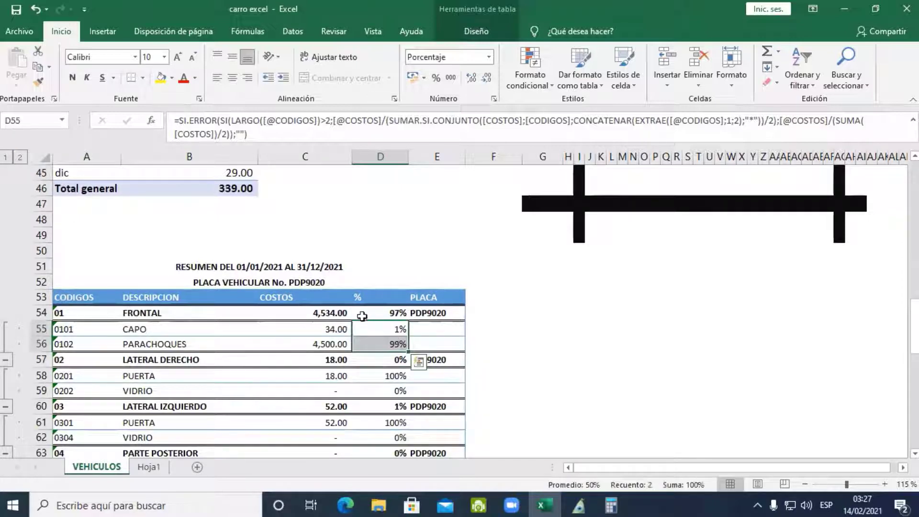
pyautogui.click(331, 312)
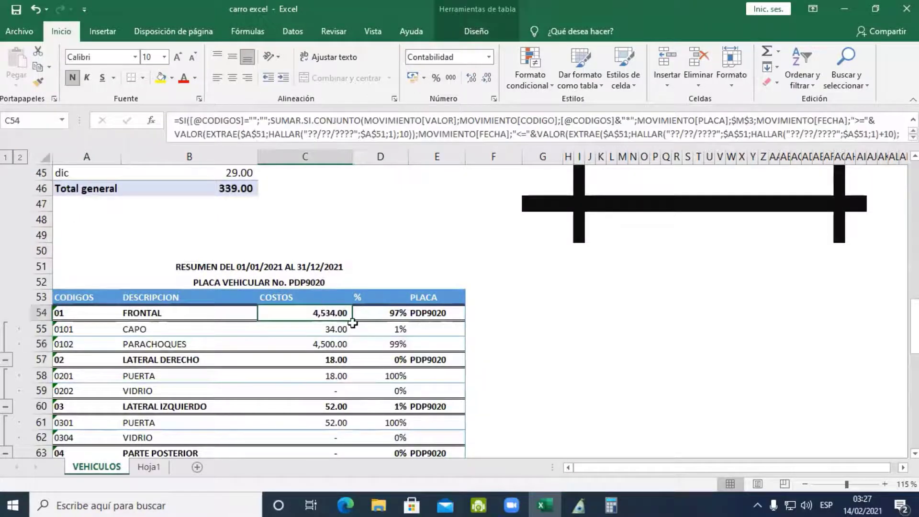
pyautogui.moveTo(383, 333); pyautogui.dragTo(385, 341)
pyautogui.click(391, 342)
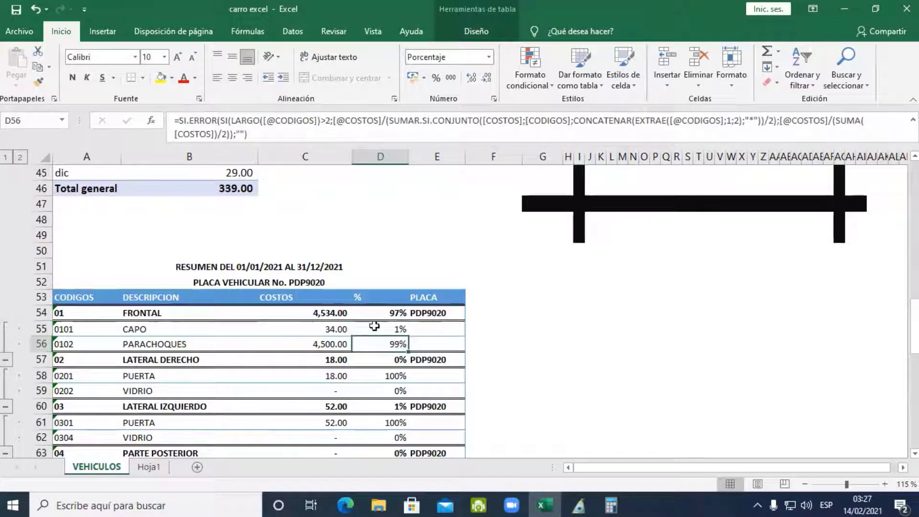
# Collapse the outline, inspect the FRONTAL percentage formula, and select the FRONTAL, LATERAL DERECHO, LATERAL IZQUIERDO and CHASIS percentages to check their sum.
pyautogui.click(10, 160)
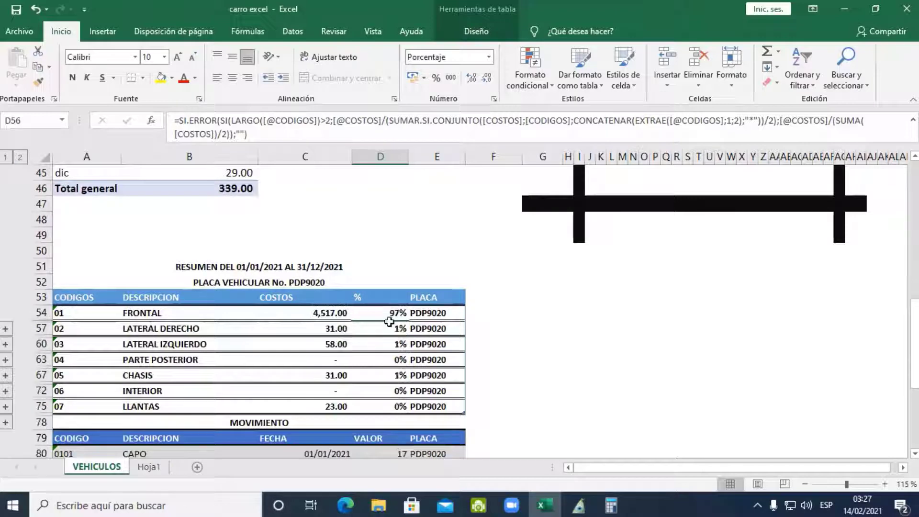
pyautogui.doubleClick(398, 313)
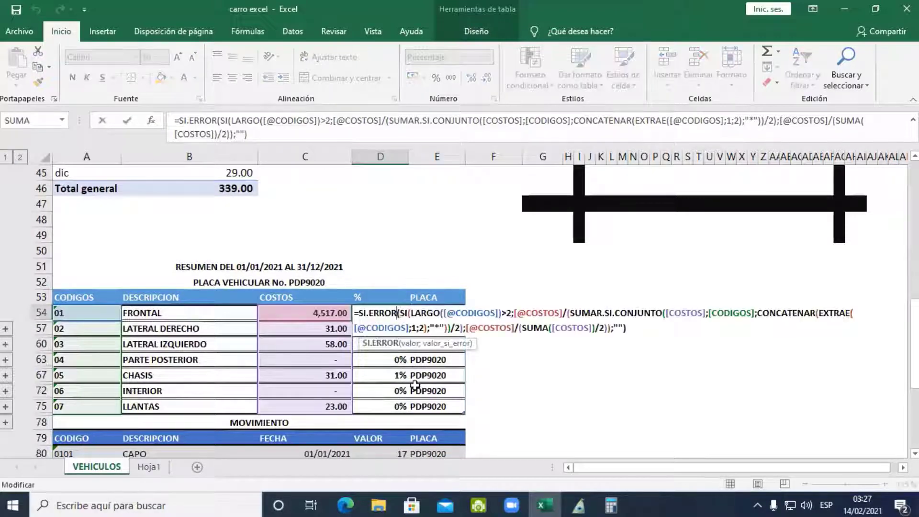
pyautogui.press('Return')
pyautogui.hotkey('shift', 'Up')
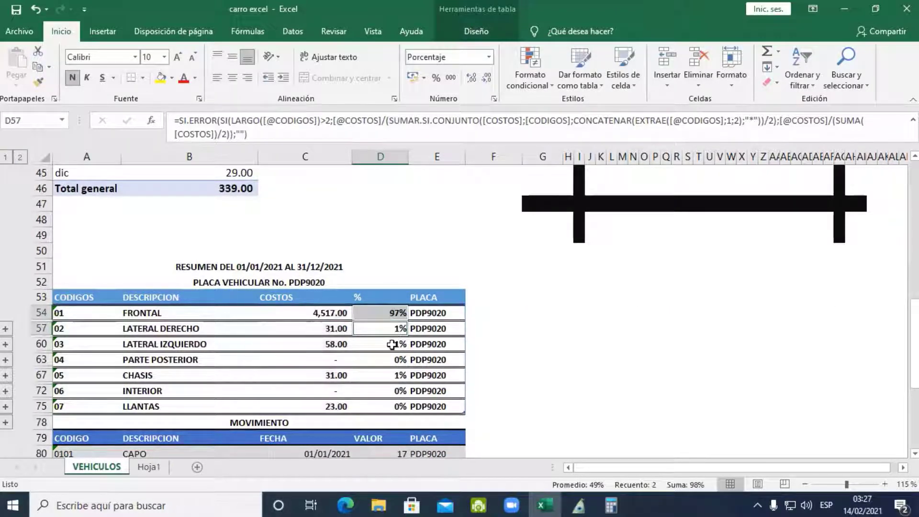
pyautogui.keyDown('ctrl'); pyautogui.click(392, 345); pyautogui.keyUp('ctrl')
pyautogui.keyDown('ctrl'); pyautogui.click(393, 374); pyautogui.keyUp('ctrl')
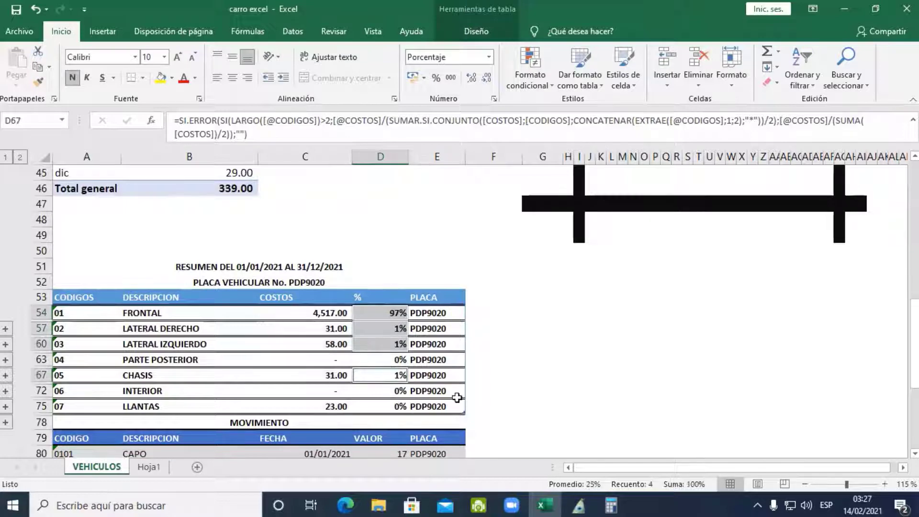
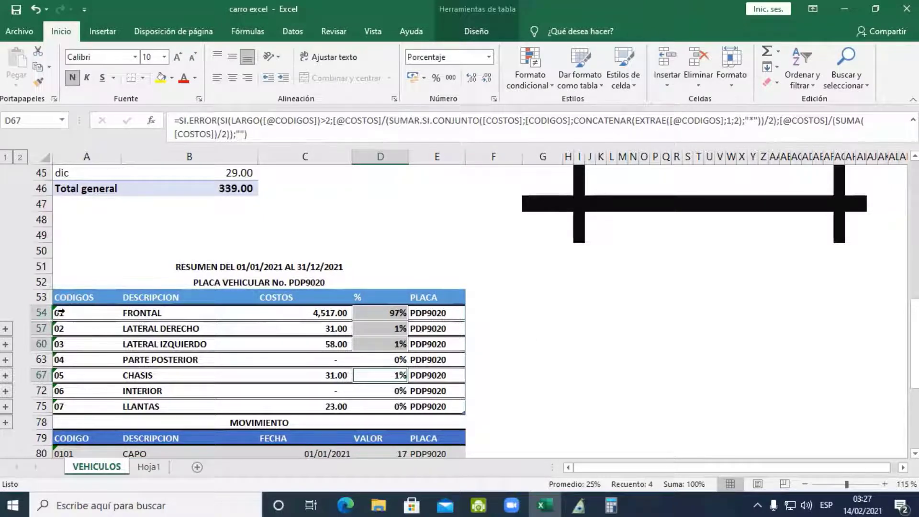
# Review the whole FRONTAL group row and the CHASIS percentage in the collapsed RESUMEN table.
pyautogui.click(60, 312)
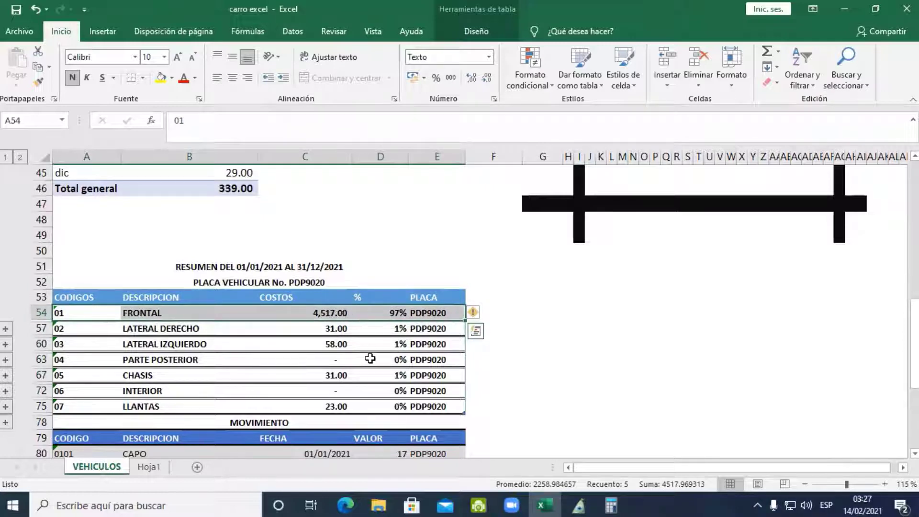
pyautogui.scroll(-1, 394, 363)
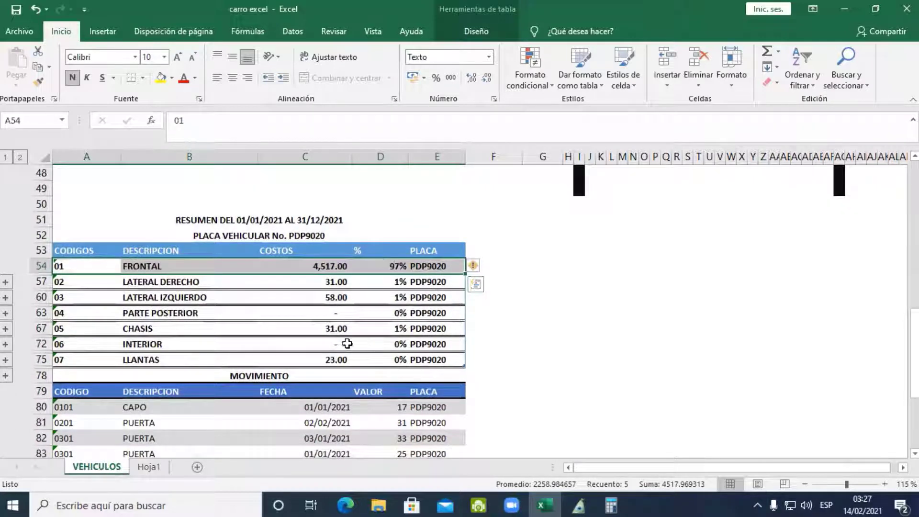
pyautogui.click(380, 330)
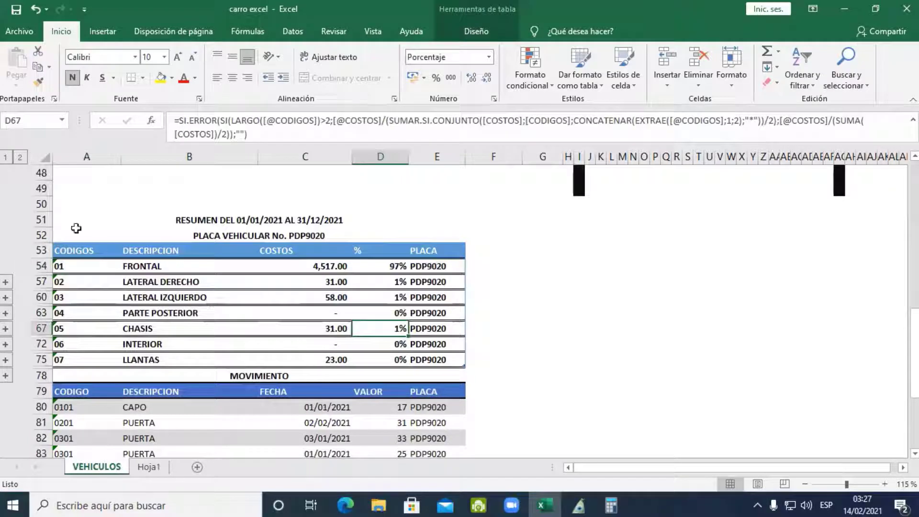
# Show the item rows again and compare the PARACHOQUES and CAPO costs with the FRONTAL total and the PARACHOQUES percentage.
pyautogui.click(16, 160)
pyautogui.click(338, 296)
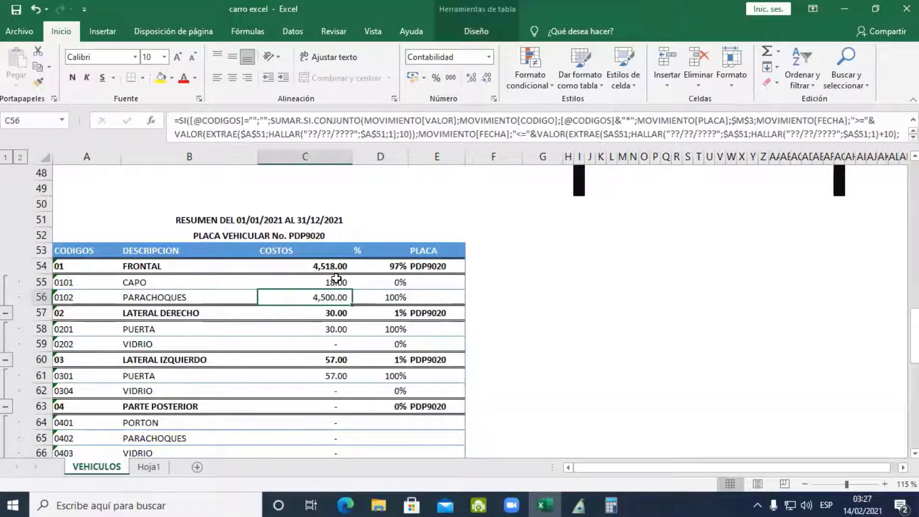
pyautogui.click(335, 283)
pyautogui.click(335, 266)
pyautogui.click(389, 298)
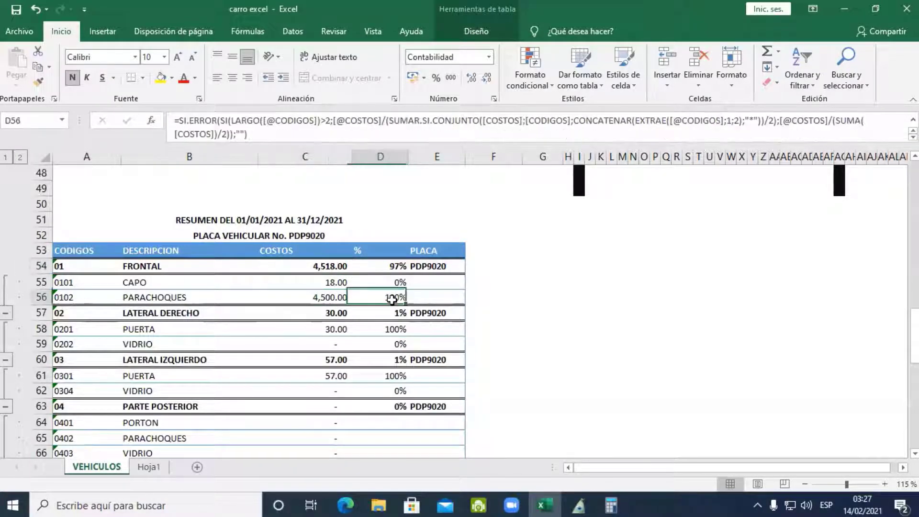
# Format the whole % column of the RESUMEN table as percentages with two decimal places.
pyautogui.click(395, 281)
pyautogui.moveTo(394, 278); pyautogui.dragTo(392, 294)
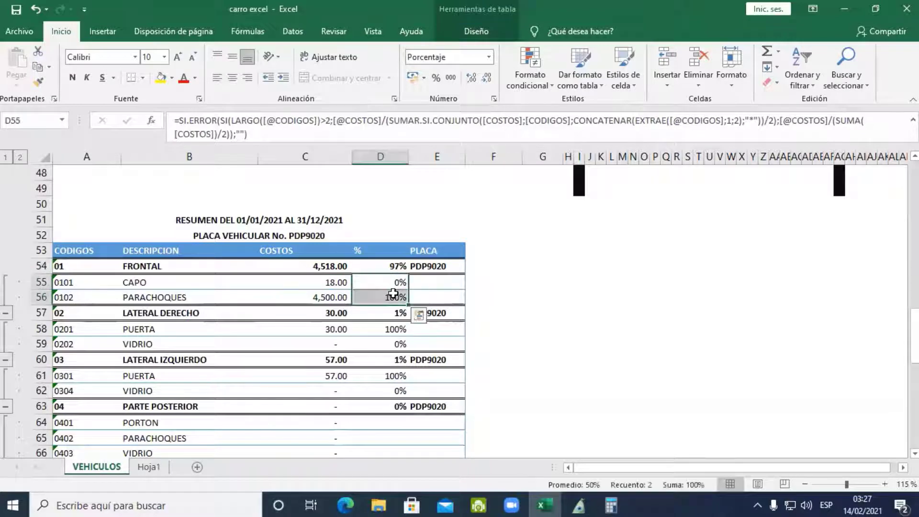
pyautogui.click(391, 243)
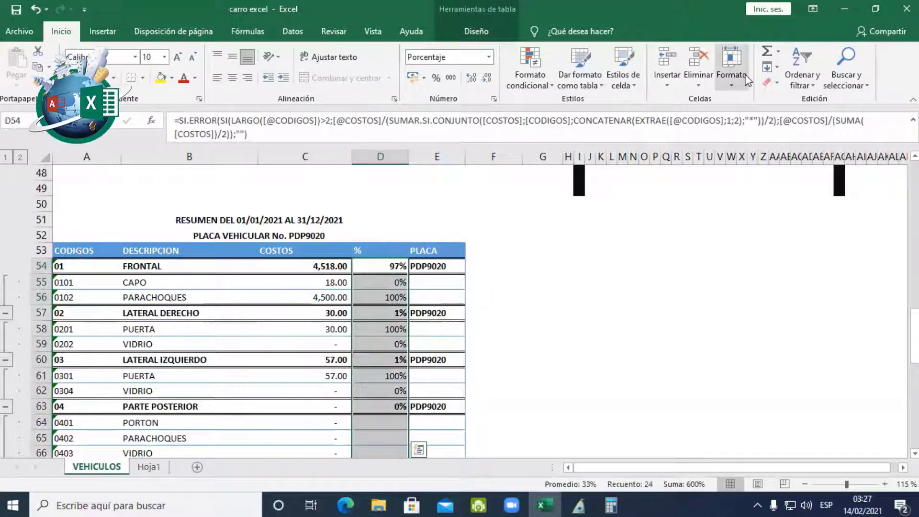
pyautogui.click(731, 79)
pyautogui.click(746, 344)
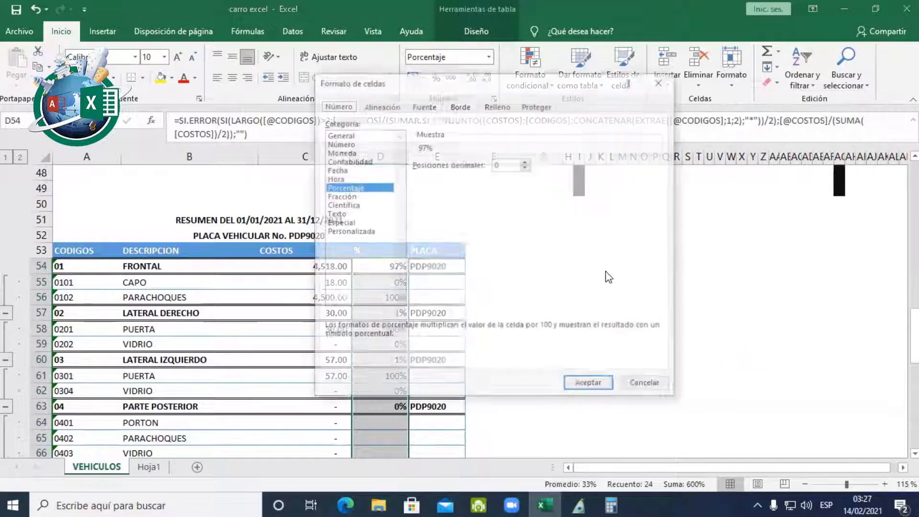
pyautogui.click(526, 162)
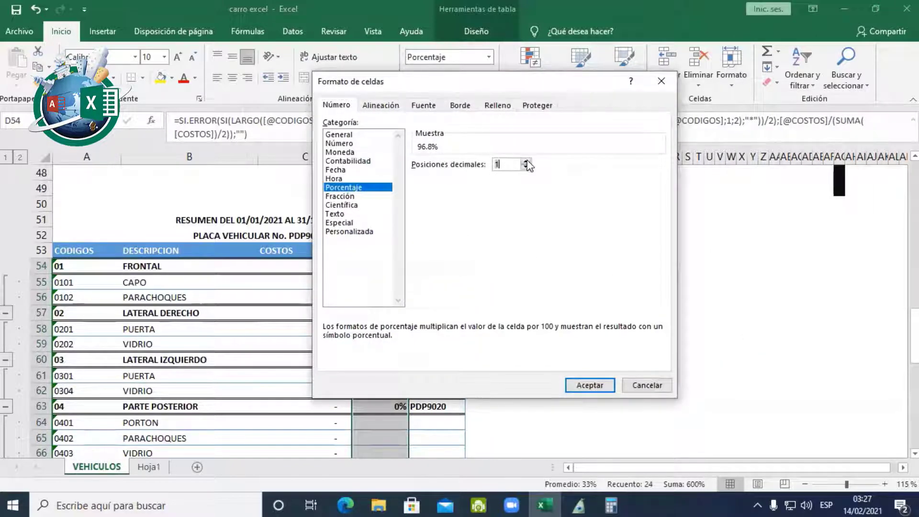
pyautogui.click(592, 385)
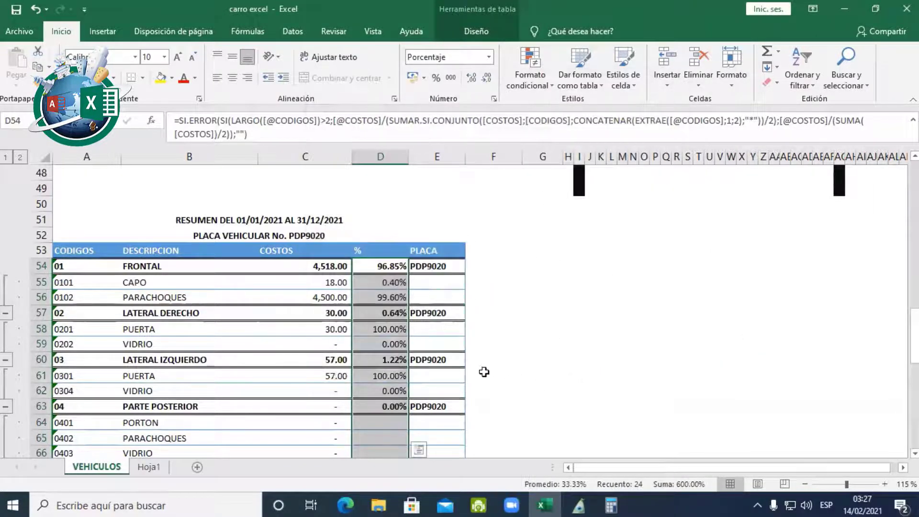
pyautogui.click(517, 330)
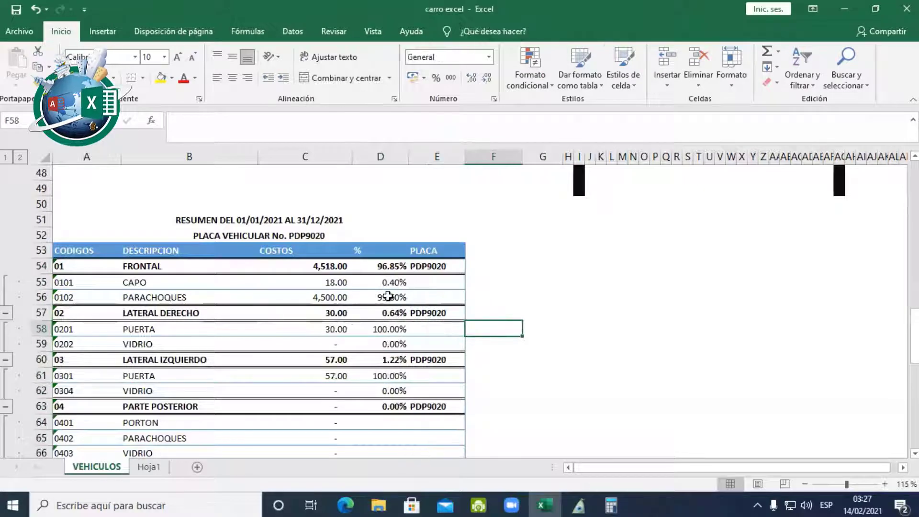
# Inspect the formulas behind the CAPO cost and percentage in the RESUMEN table, leaving both unchanged.
pyautogui.click(331, 266)
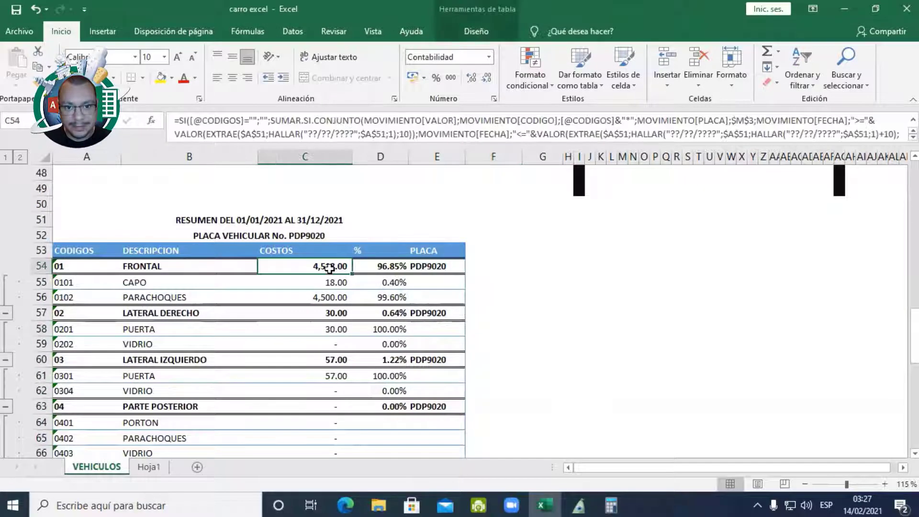
pyautogui.click(342, 285)
pyautogui.doubleClick(384, 285)
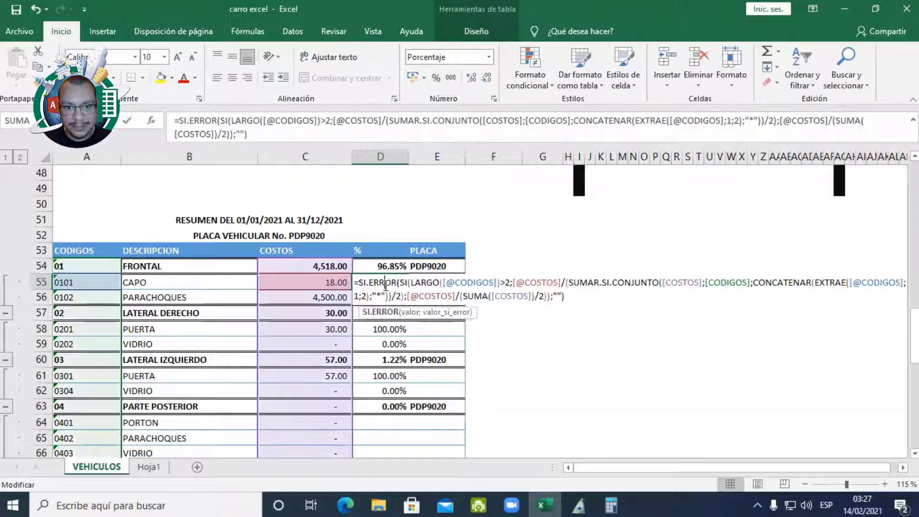
pyautogui.press('Escape')
pyautogui.doubleClick(331, 283)
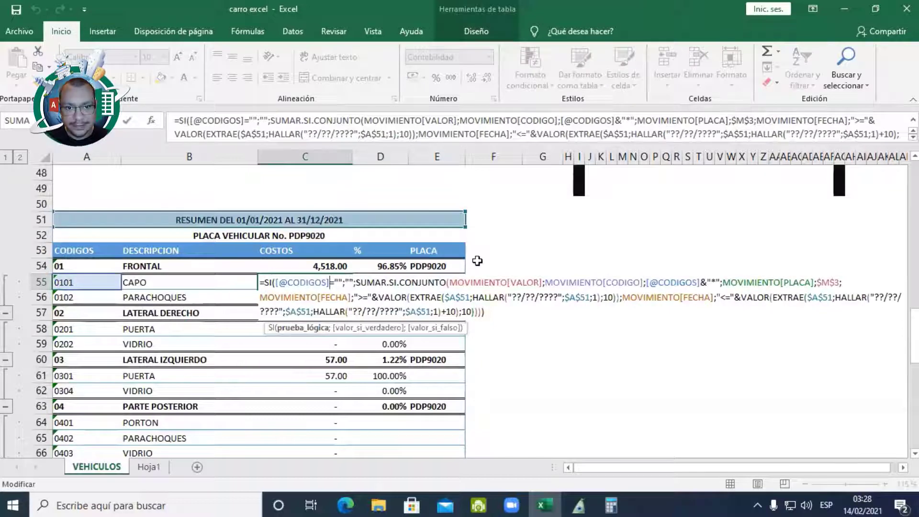
pyautogui.press('Escape')
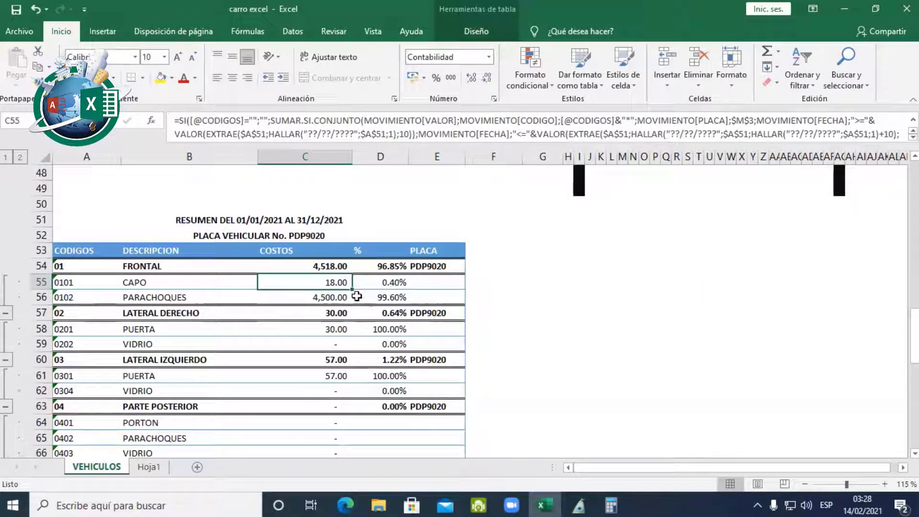
# Check the PARACHOQUES cost and percentage, and the sum of the CAPO and PARACHOQUES percentages, against the FRONTAL cost.
pyautogui.click(336, 297)
pyautogui.click(386, 298)
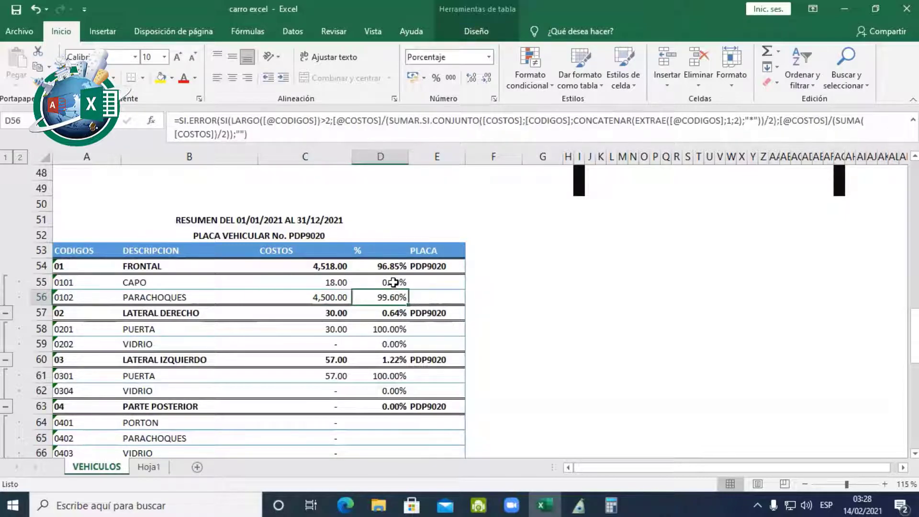
pyautogui.moveTo(393, 283); pyautogui.dragTo(390, 294)
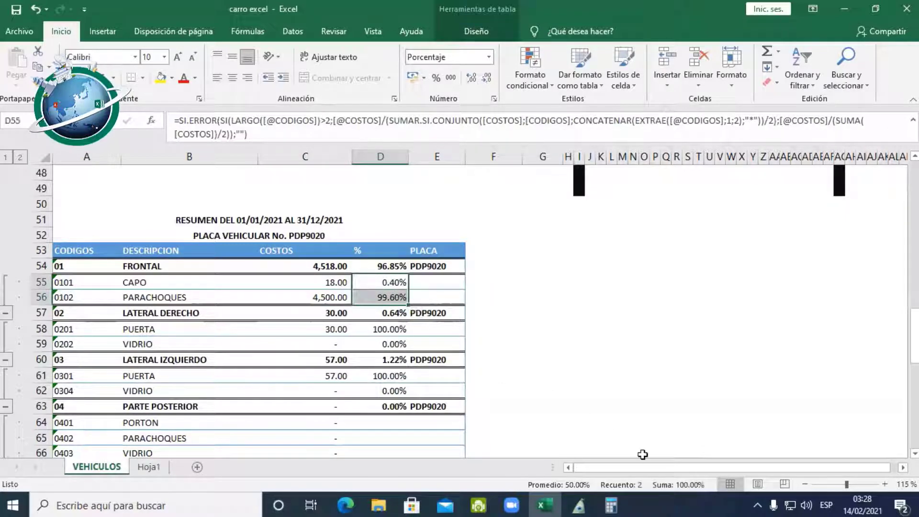
pyautogui.click(326, 263)
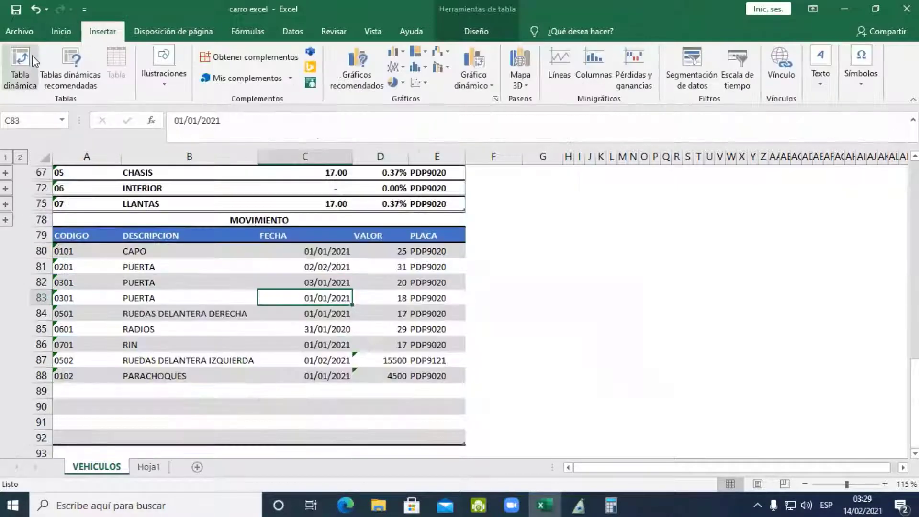
# Create a pivot table from the MOVIMIENTO table on the existing VEHICULOS sheet at cell P79.
pyautogui.click(20, 67)
pyautogui.click(449, 277)
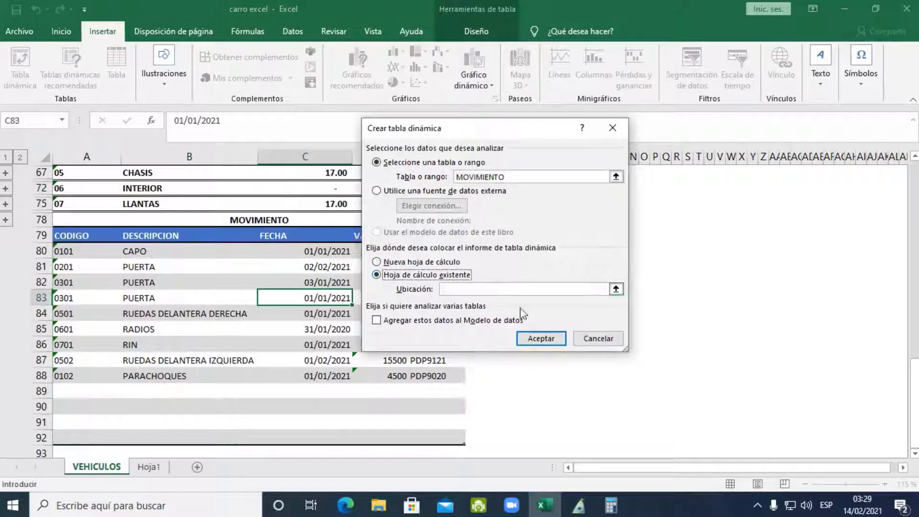
pyautogui.click(616, 289)
pyautogui.click(658, 234)
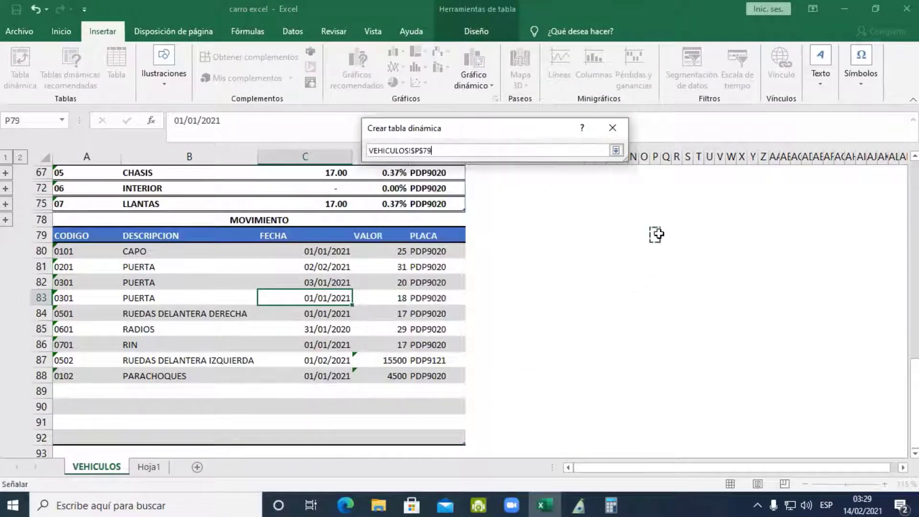
pyautogui.click(622, 152)
pyautogui.click(541, 339)
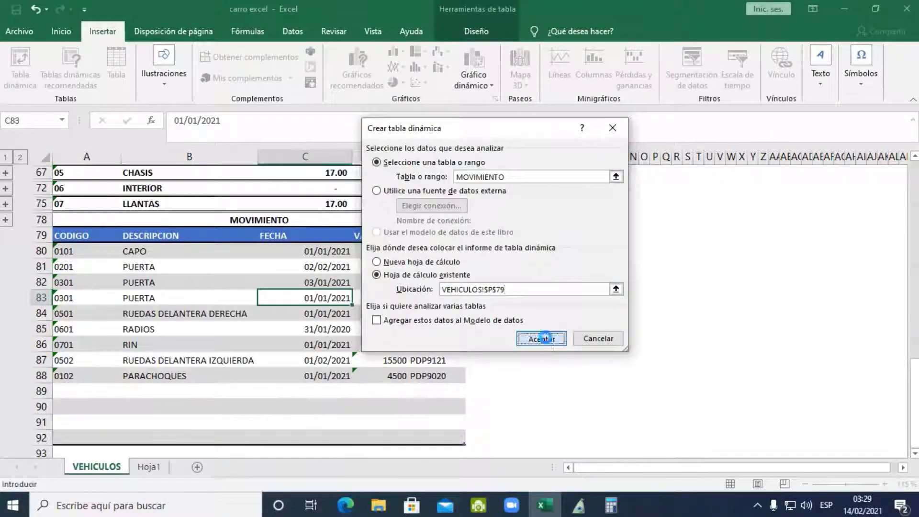
# Set up the new pivot table with FECHA as rows and the sum of VALOR as values.
pyautogui.click(665, 467)
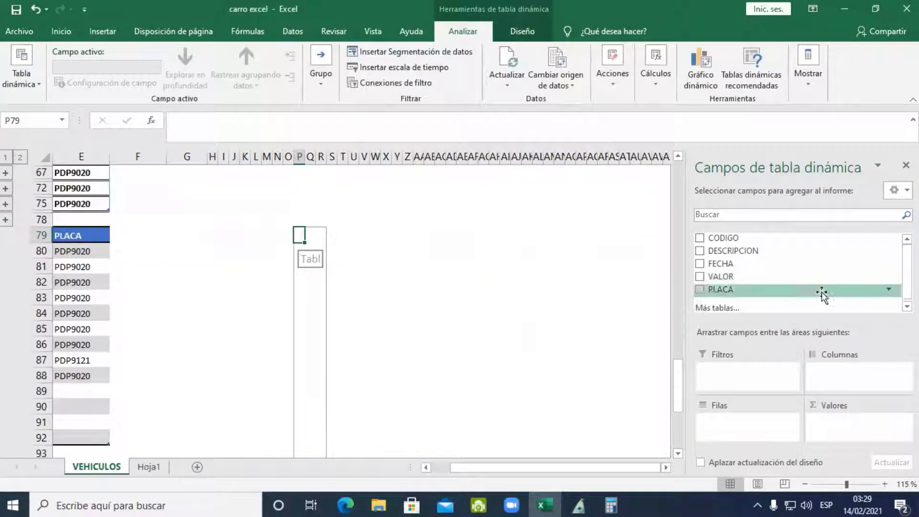
pyautogui.moveTo(748, 264); pyautogui.dragTo(824, 435)
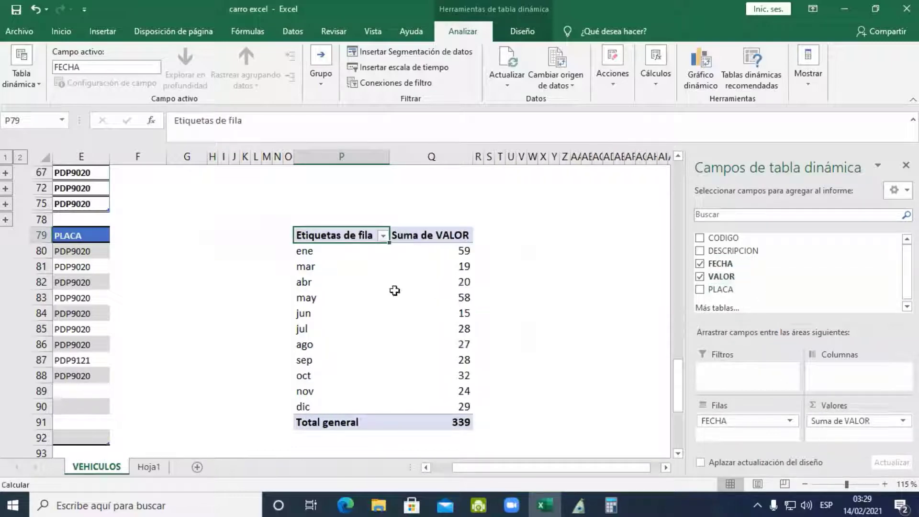
pyautogui.moveTo(408, 293)
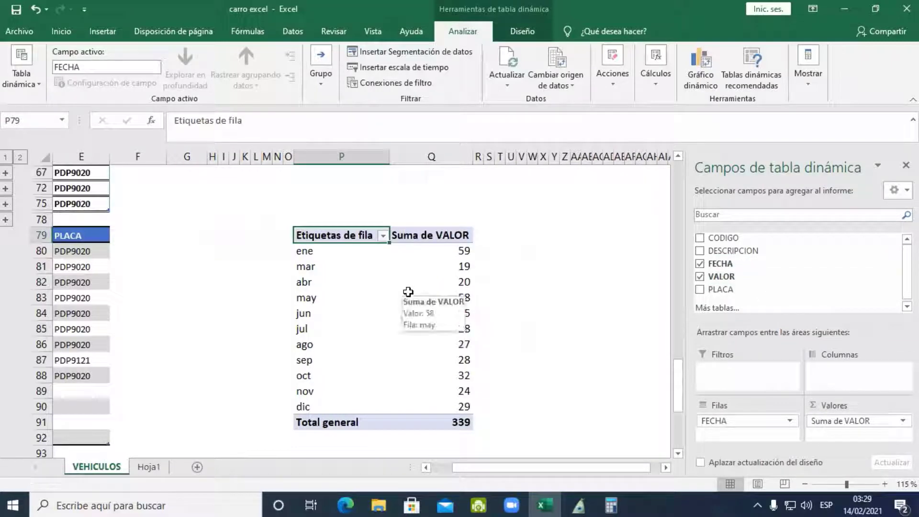
pyautogui.click(408, 292)
# Review the existing MESES and TOTALES pivot table with its chart, timeline and slicers, and close the pivot field list.
pyautogui.hscroll(-5, 210, 342)
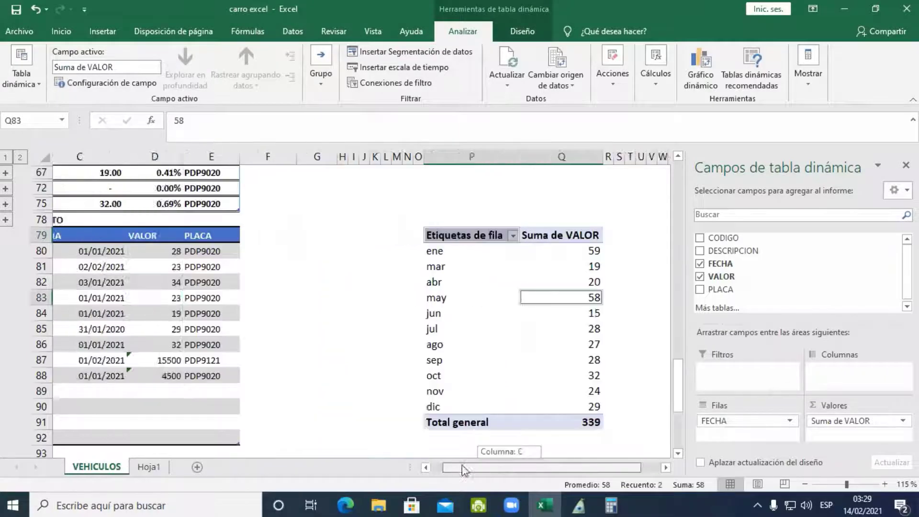
pyautogui.scroll(12, 210, 342)
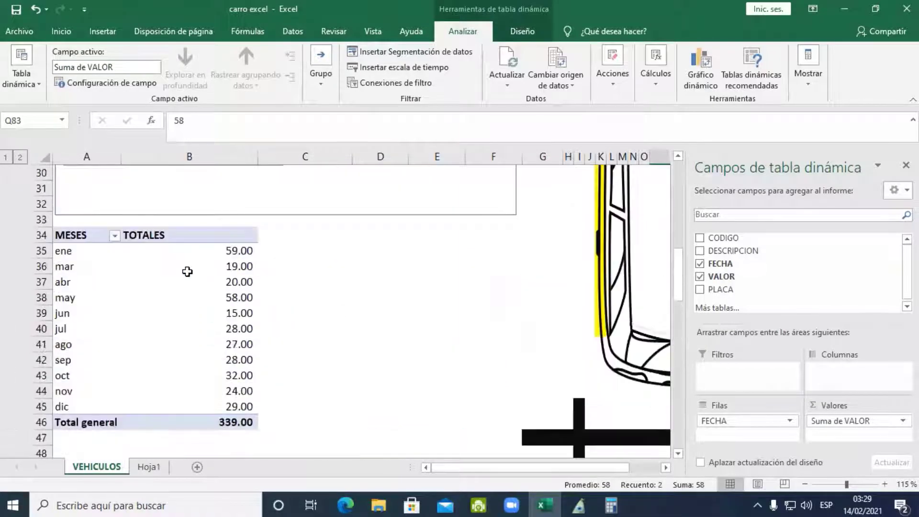
pyautogui.click(187, 271)
pyautogui.scroll(6, 195, 283)
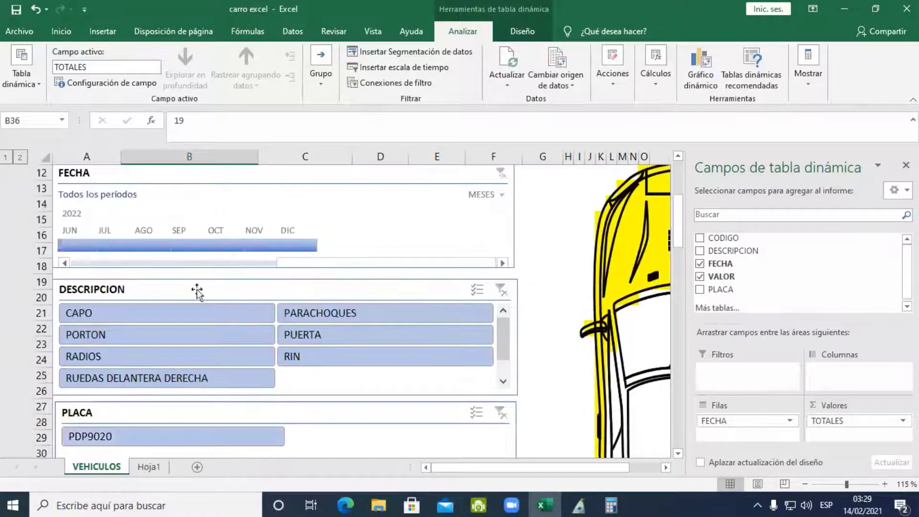
pyautogui.scroll(3, 197, 291)
pyautogui.scroll(-2, 251, 283)
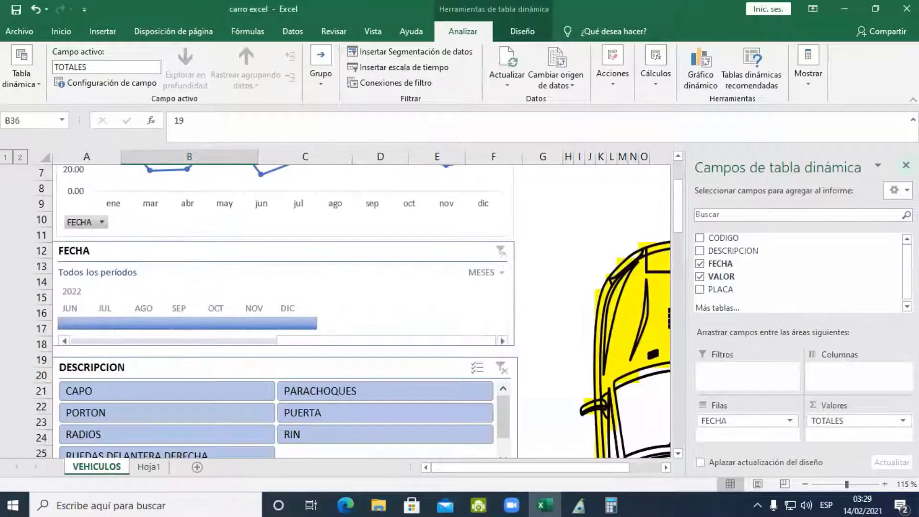
pyautogui.click(906, 165)
pyautogui.scroll(-7, 257, 388)
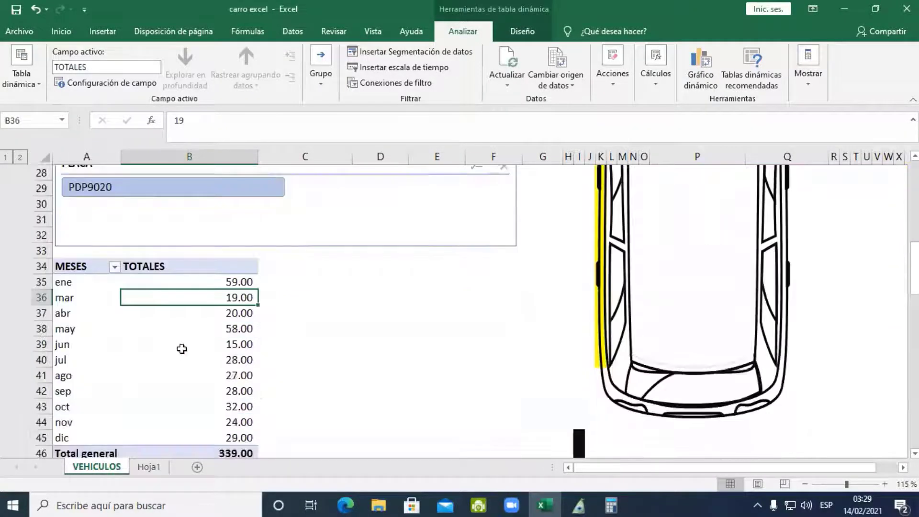
# Drill down to the records behind the jun total and return to the MESES table on the VEHICULOS sheet.
pyautogui.doubleClick(182, 349)
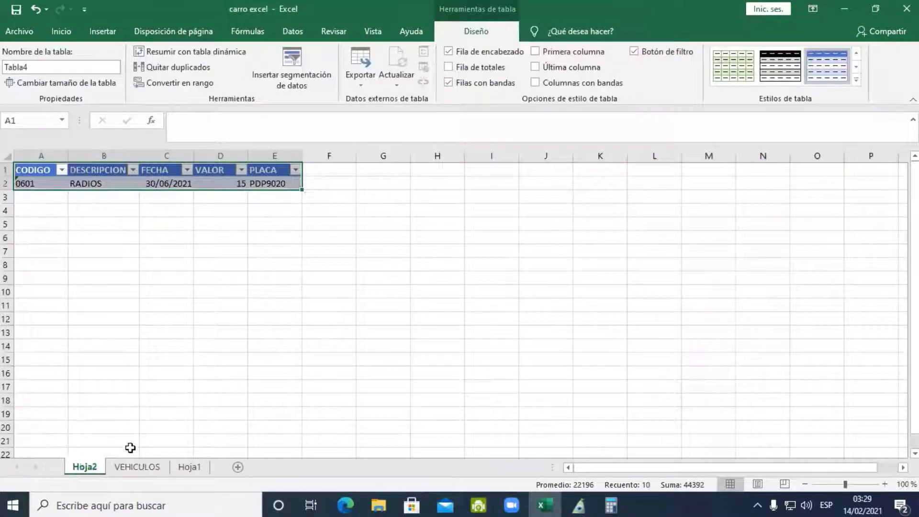
pyautogui.click(137, 467)
pyautogui.scroll(2, 214, 396)
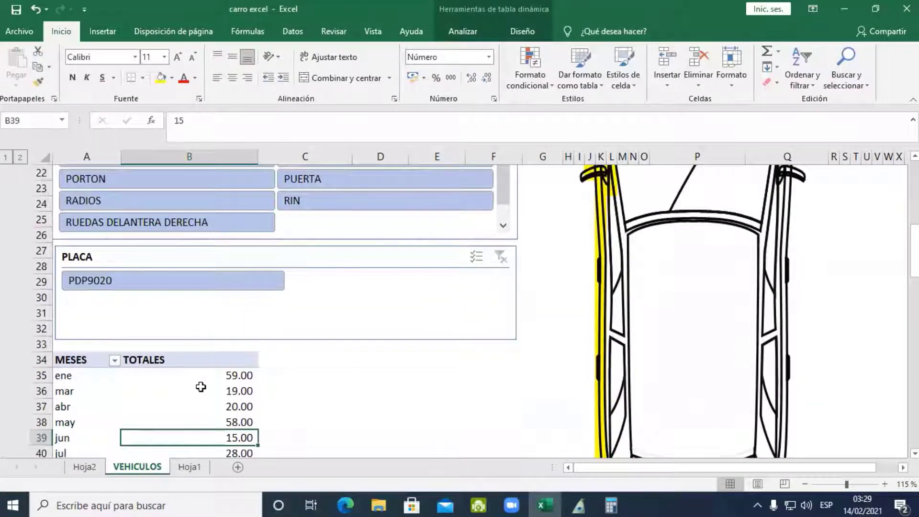
pyautogui.press('Up')
pyautogui.press('Up')
pyautogui.press('Up')
pyautogui.scroll(-2, 218, 396)
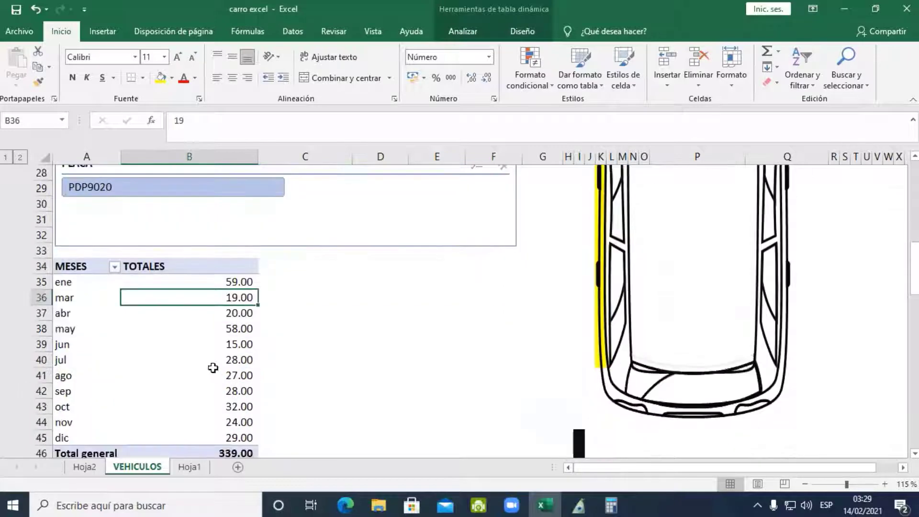
# Insert slicers for DESCRIPCION and PLACA on the MESES and TOTALES pivot table.
pyautogui.click(177, 329)
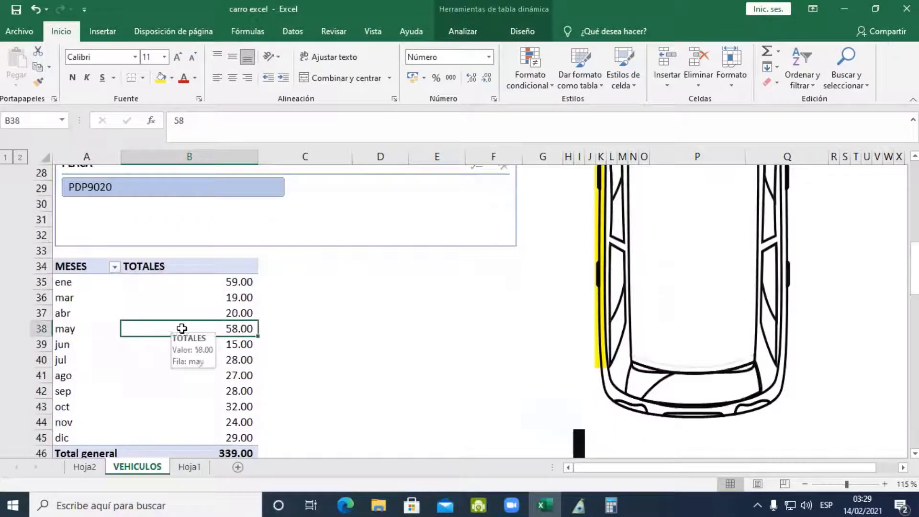
pyautogui.click(470, 38)
pyautogui.click(457, 52)
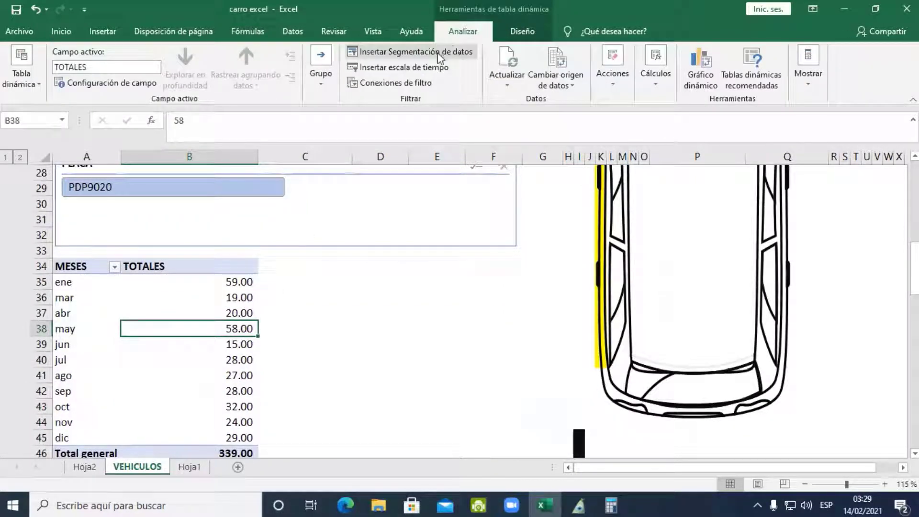
pyautogui.click(414, 174)
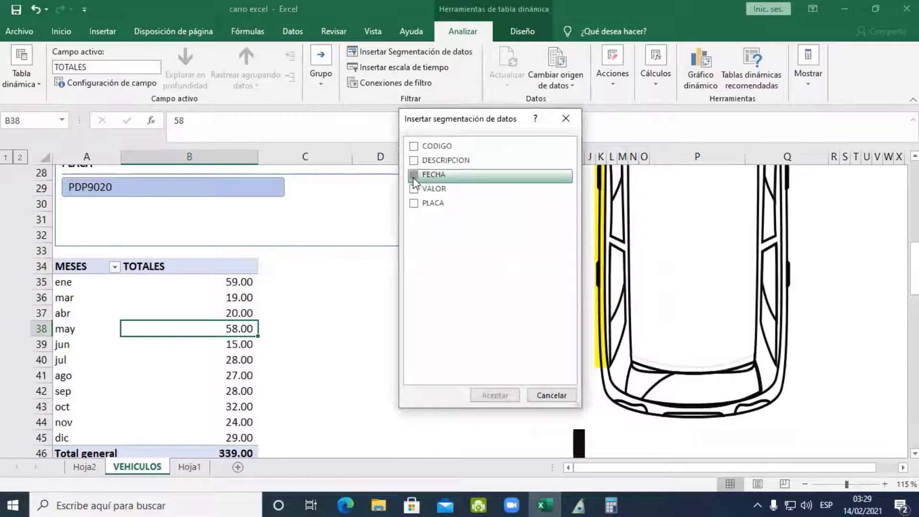
pyautogui.click(413, 175)
pyautogui.click(415, 161)
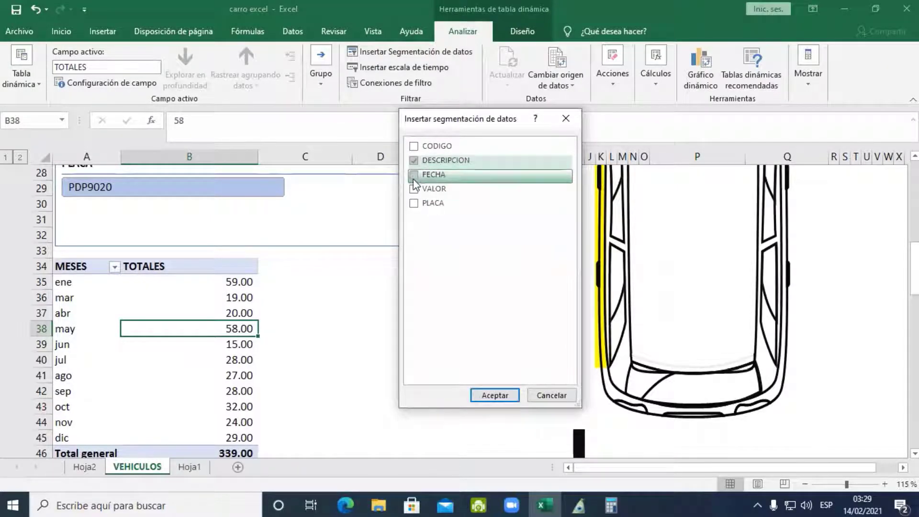
pyautogui.click(414, 203)
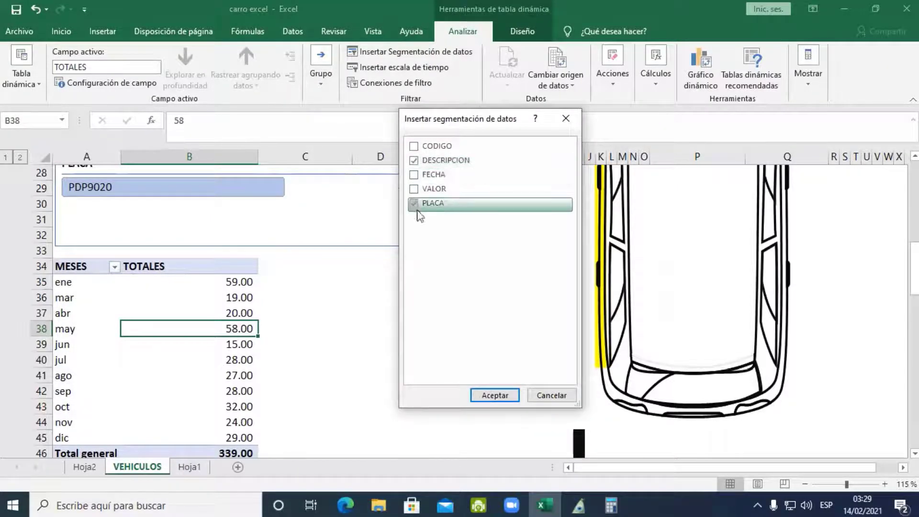
pyautogui.click(495, 395)
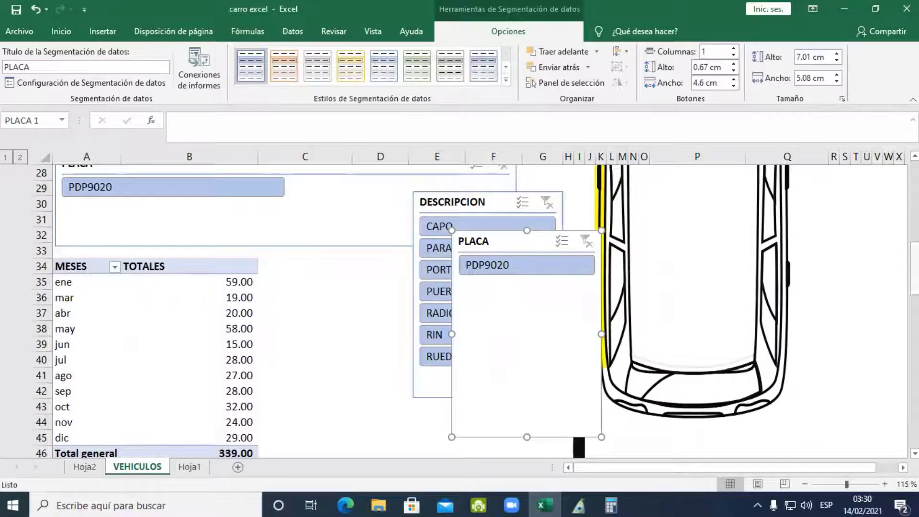
# Delete the newly inserted PLACA and DESCRIPCION slicers that float over the area beside the MESES and TOTALES pivot table.
pyautogui.scroll(3, 838, 259)
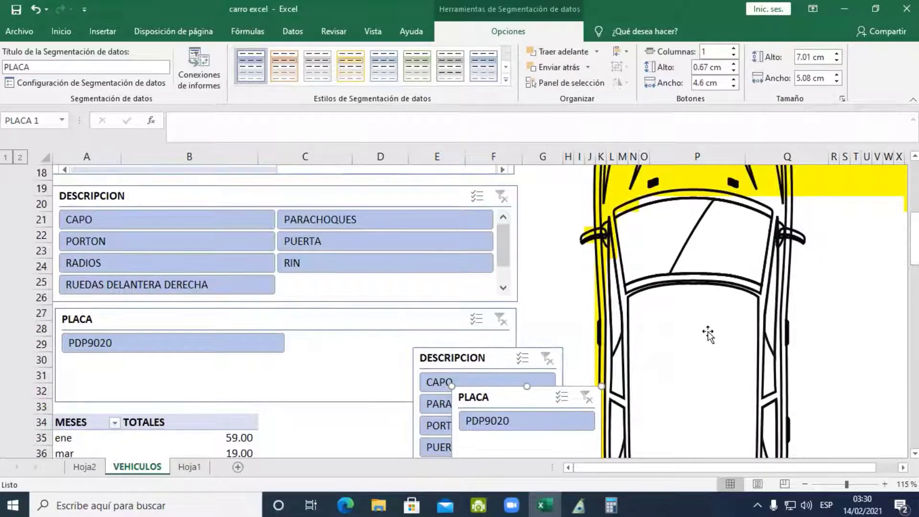
pyautogui.press('Delete')
pyautogui.click(499, 359)
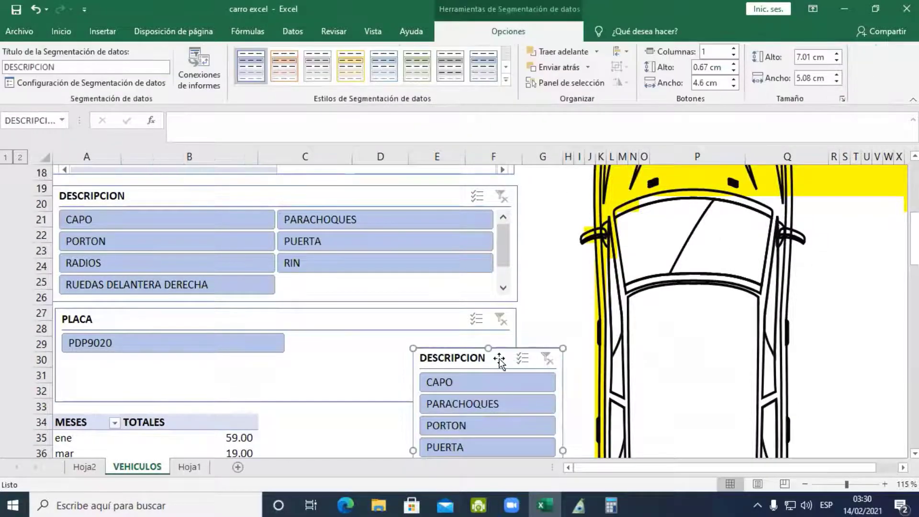
pyautogui.press('Delete')
pyautogui.scroll(2, 518, 342)
pyautogui.scroll(-4, 512, 344)
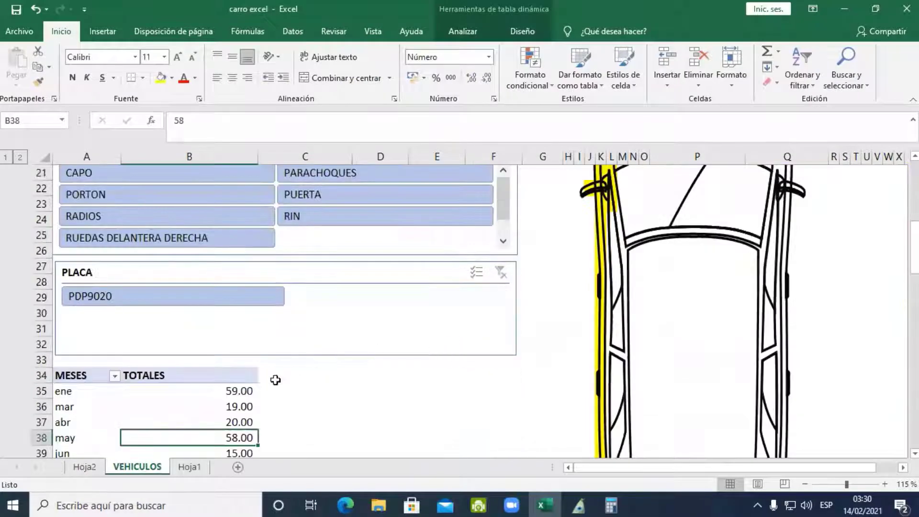
# Insert a FECHA timeline on the MESES and TOTALES pivot table, and delete it after viewing it.
pyautogui.click(523, 31)
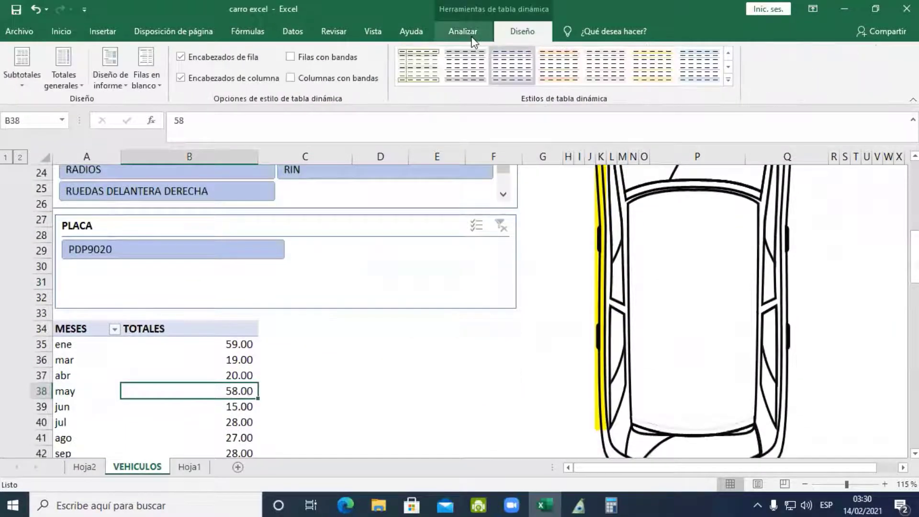
pyautogui.click(463, 31)
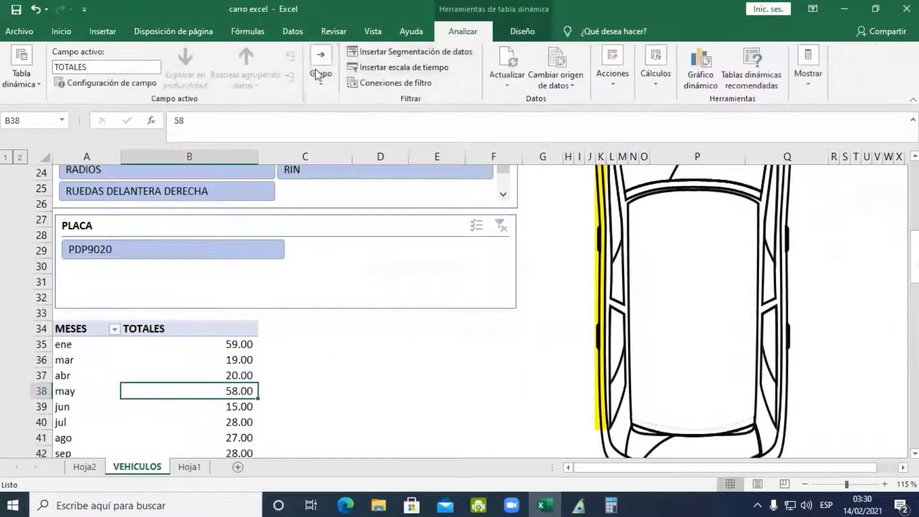
pyautogui.click(420, 67)
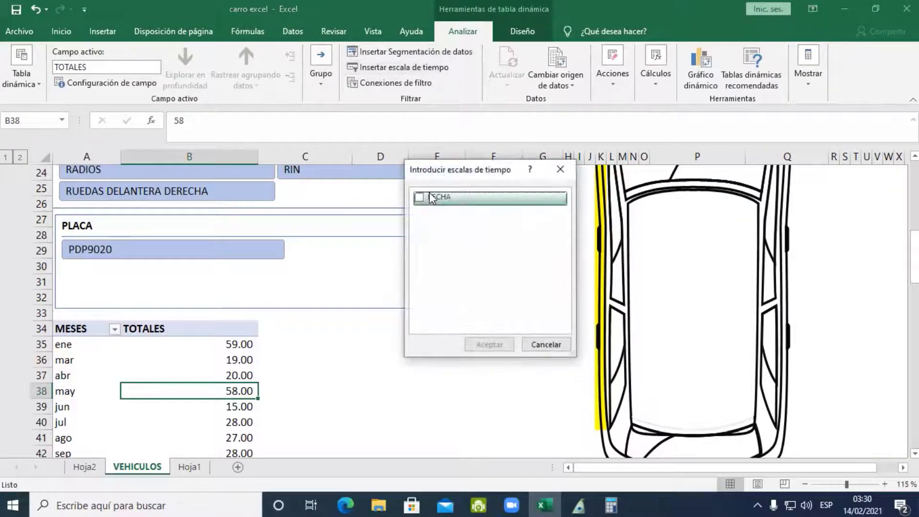
pyautogui.click(424, 199)
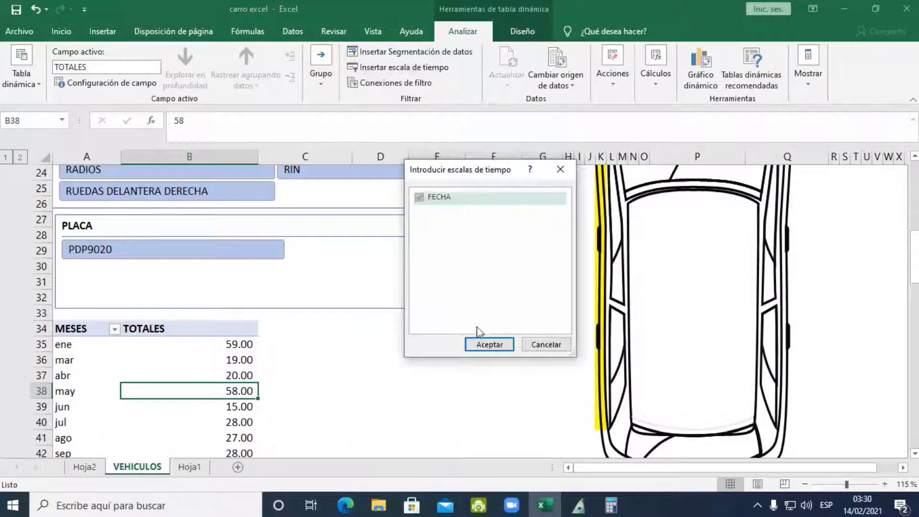
pyautogui.click(478, 343)
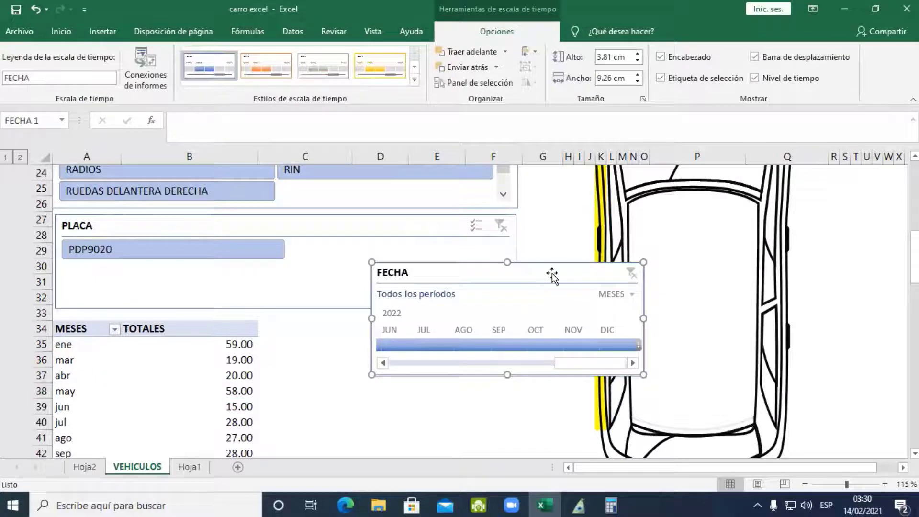
pyautogui.scroll(6, 553, 273)
pyautogui.scroll(-6, 366, 293)
pyautogui.press('Delete')
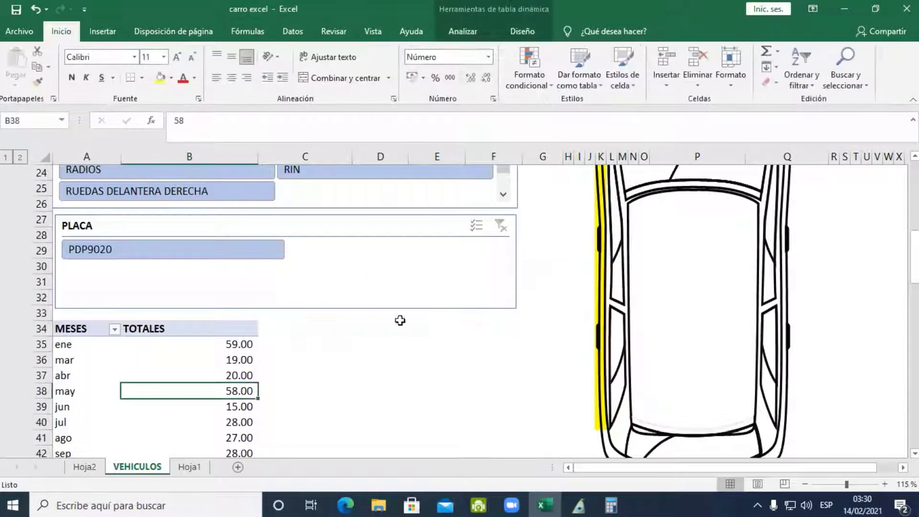
# Insert a clustered column pivot chart based on the MESES and TOTALES pivot table.
pyautogui.click(94, 376)
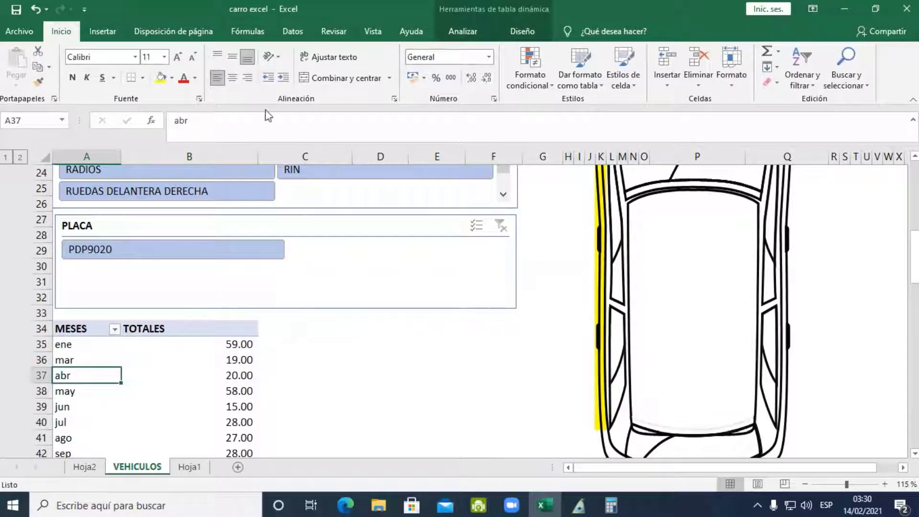
pyautogui.click(103, 32)
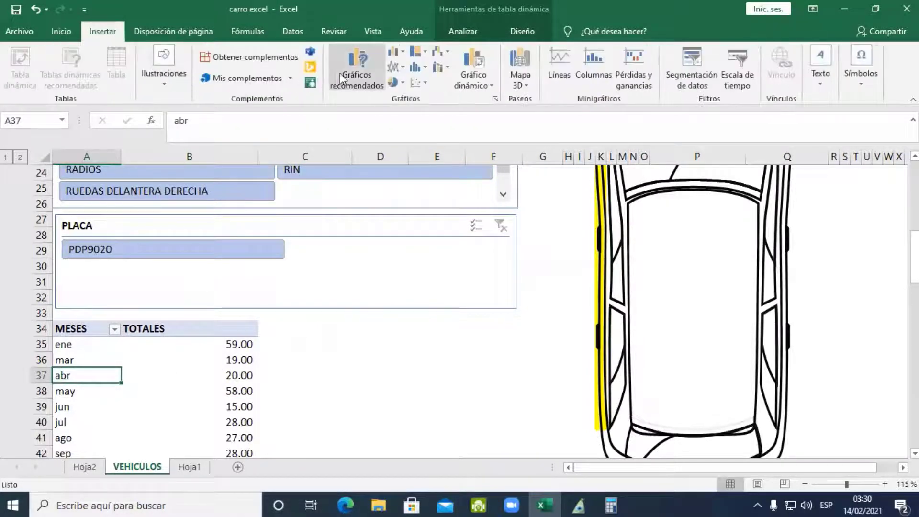
pyautogui.click(350, 72)
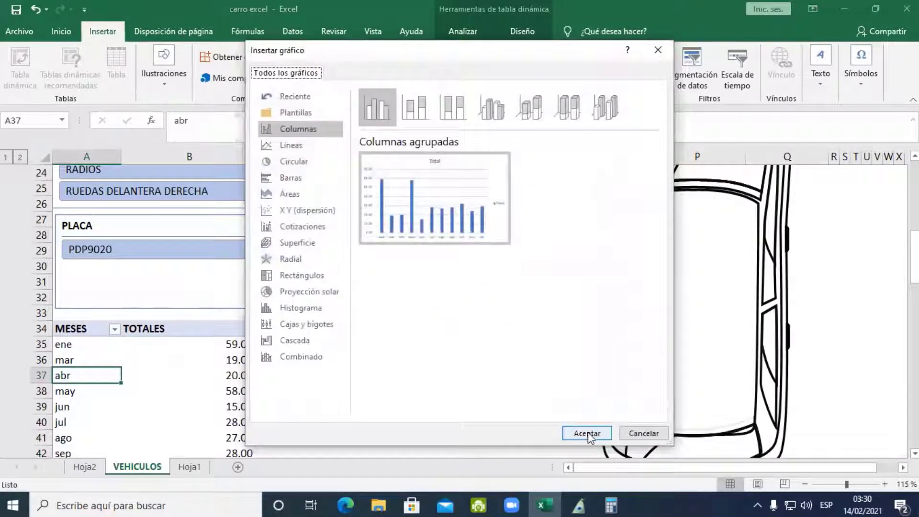
pyautogui.click(587, 433)
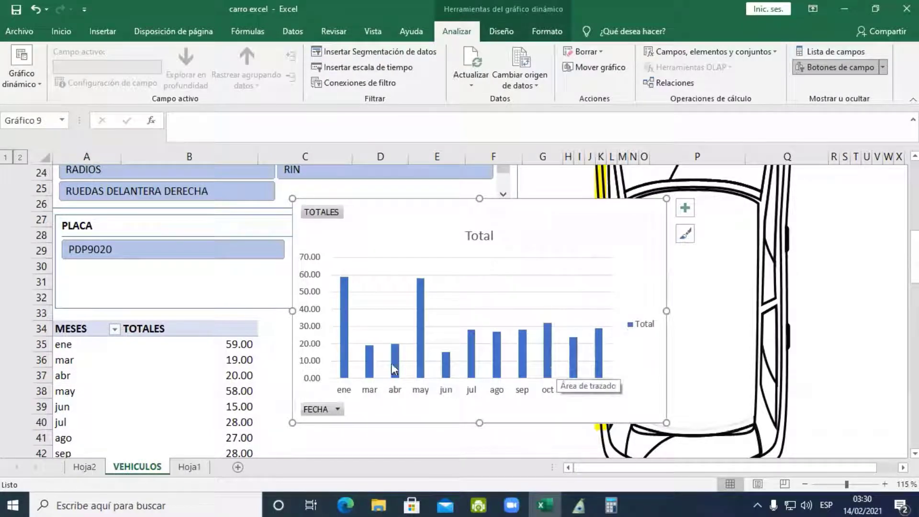
pyautogui.press('Escape')
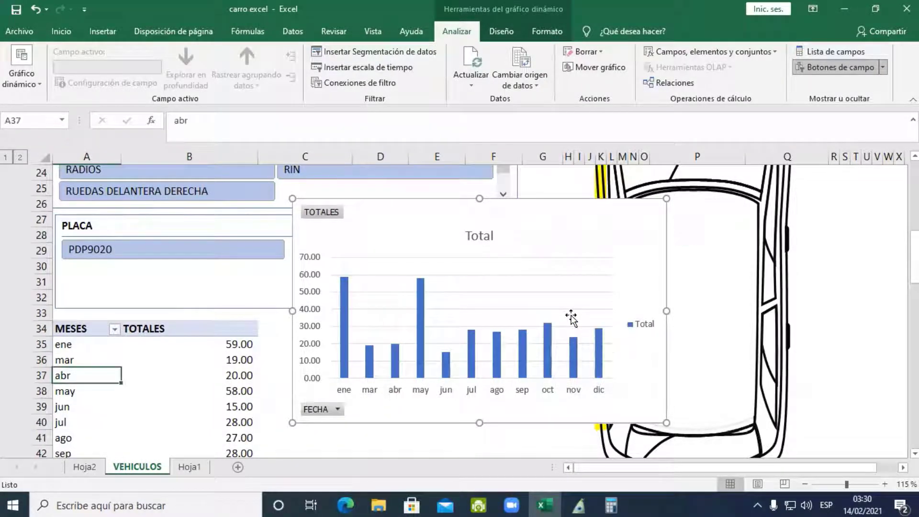
# Review the vehicle sheet from the plate box above the car drawing to the PLACA column of the MOVIMIENTO table.
pyautogui.scroll(7, 446, 282)
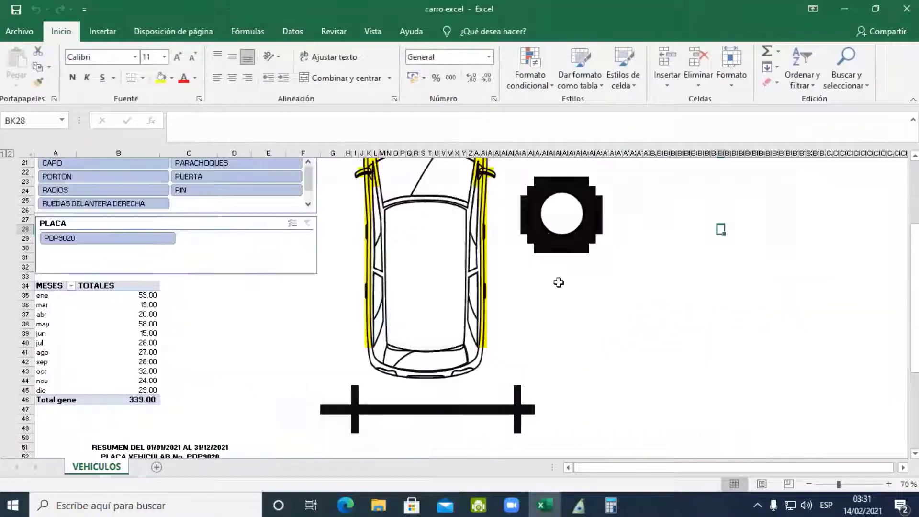
pyautogui.scroll(5, 557, 282)
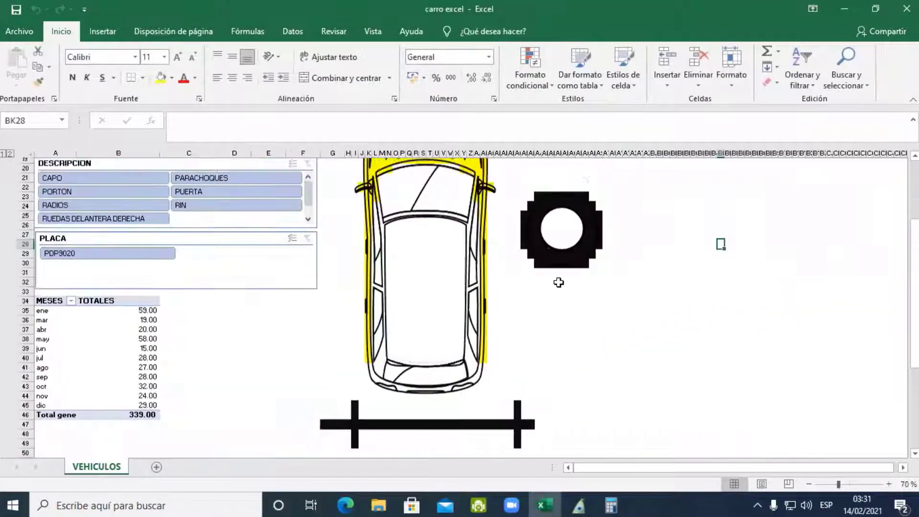
pyautogui.scroll(2, 559, 283)
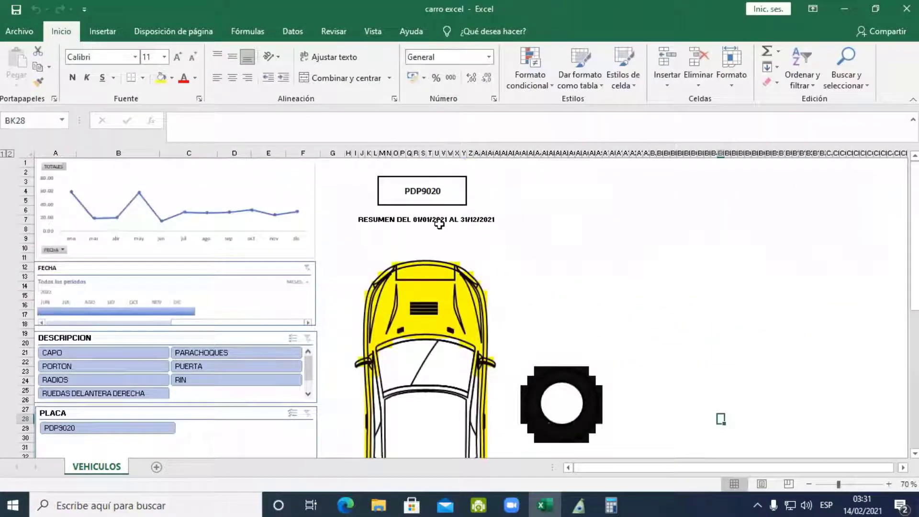
pyautogui.click(436, 194)
pyautogui.scroll(-11, 318, 314)
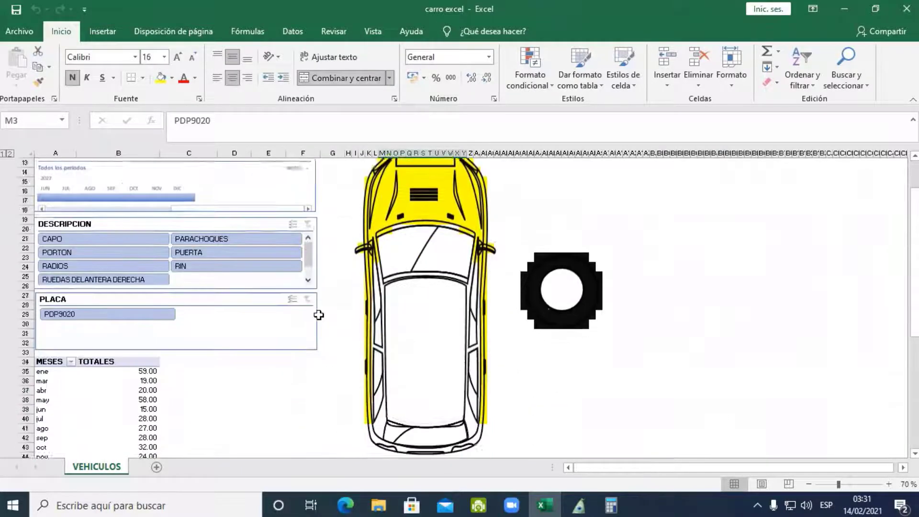
pyautogui.scroll(-3, 289, 416)
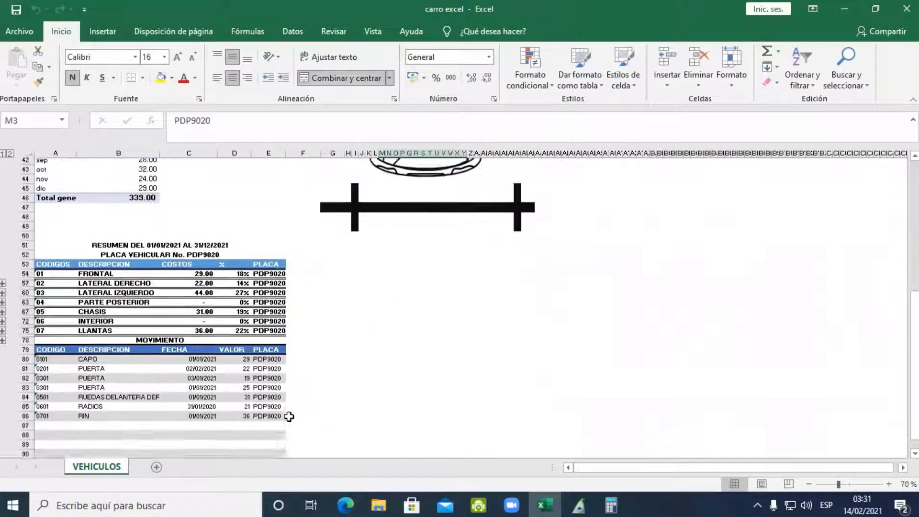
pyautogui.click(275, 401)
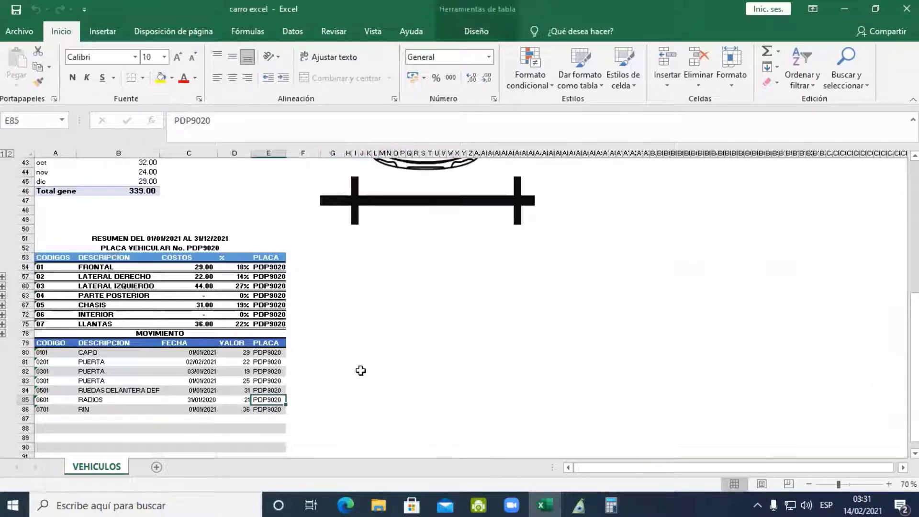
# Compare the period heading above the car drawing with the FECHA values in the last rows of the MOVIMIENTO table.
pyautogui.scroll(13, 360, 371)
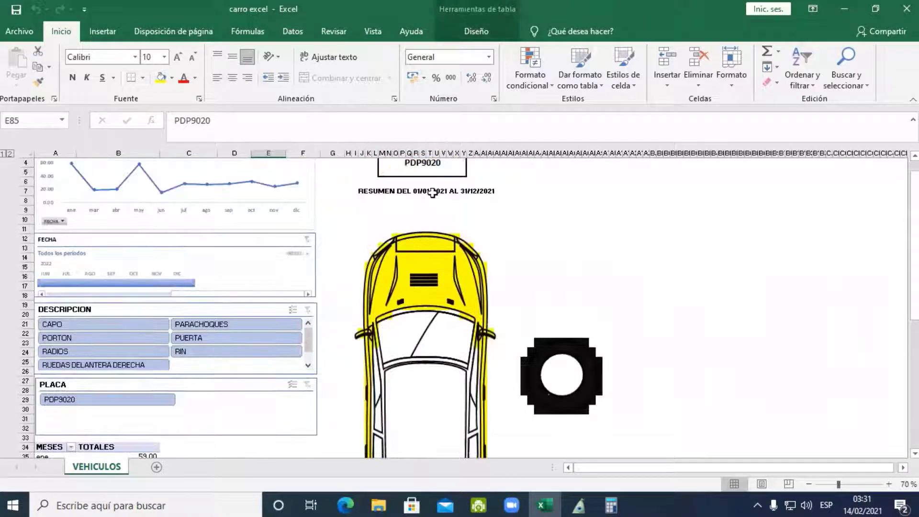
pyautogui.click(433, 193)
pyautogui.press('F2')
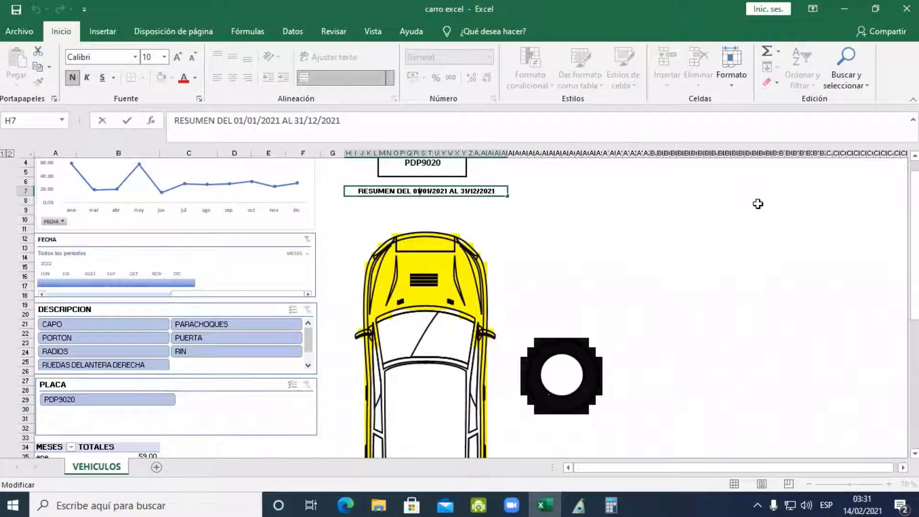
pyautogui.press('pagedown')
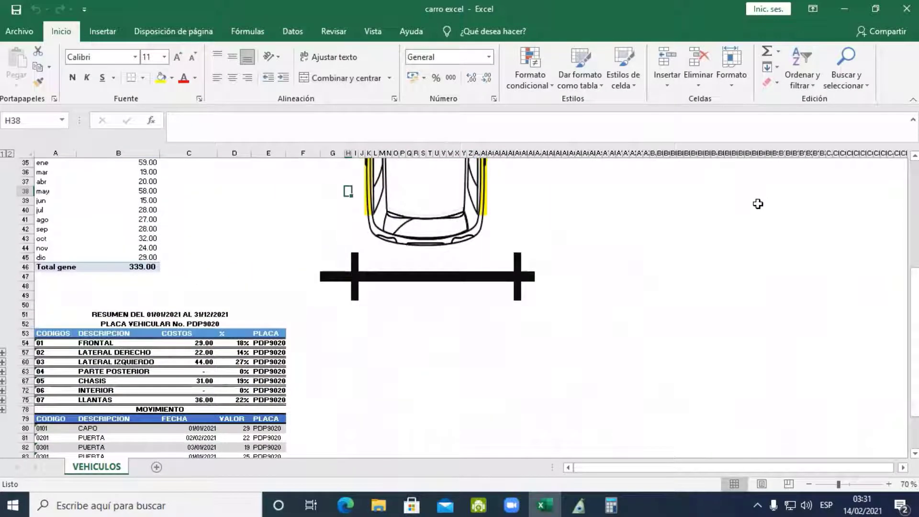
pyautogui.press('pagedown')
pyautogui.press('Left')
pyautogui.press('Left')
pyautogui.press('Left')
pyautogui.press('Left')
pyautogui.press('Left')
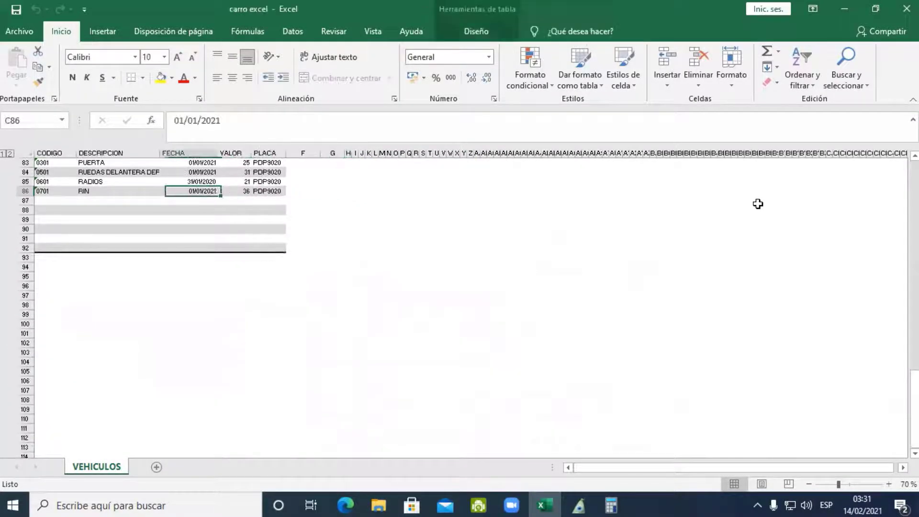
pyautogui.press('Up')
pyautogui.press('Right')
pyautogui.press('Right')
pyautogui.press('Right')
pyautogui.press('Right')
pyautogui.press('Right')
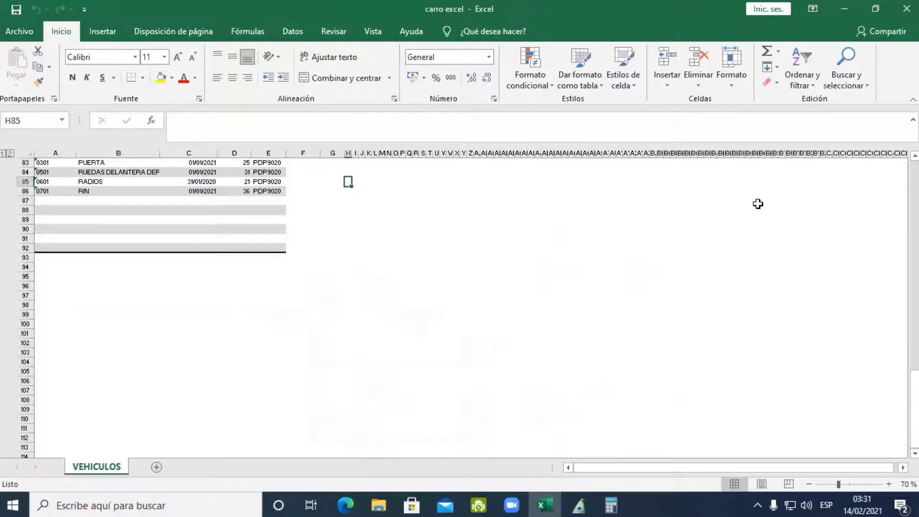
# Change the period heading above the car drawing to RESUMEN DEL 01/01/2020 AL 31/12/2020.
pyautogui.hotkey('ctrl', 'Up')
pyautogui.press('Right')
pyautogui.press('Right')
pyautogui.press('Right')
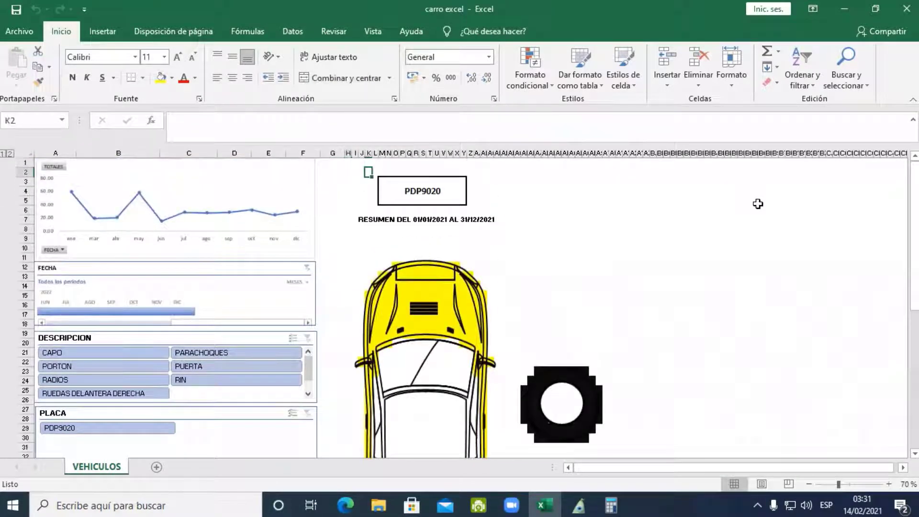
pyautogui.press('Down')
pyautogui.press('Down')
pyautogui.press('Down')
pyautogui.press('Down')
pyautogui.press('Down')
pyautogui.press('Down')
pyautogui.press('F2')
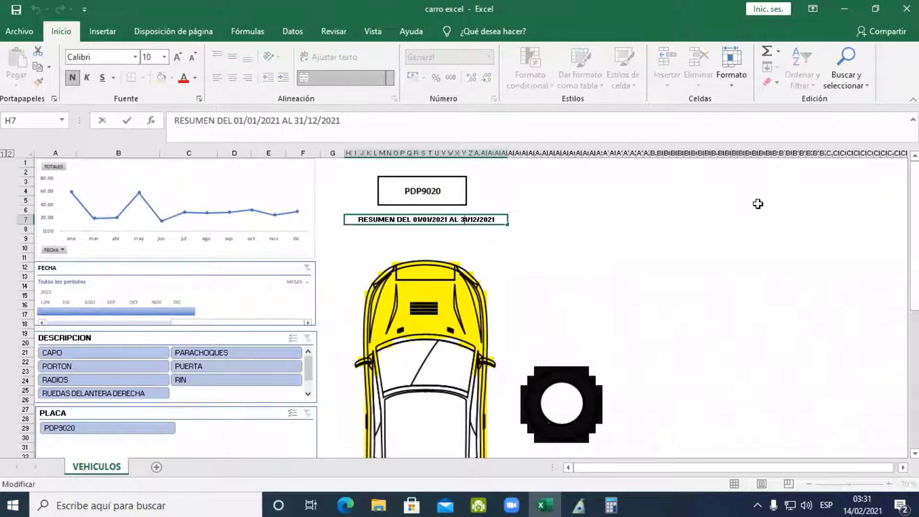
pyautogui.press('BackSpace')
pyautogui.write('0')
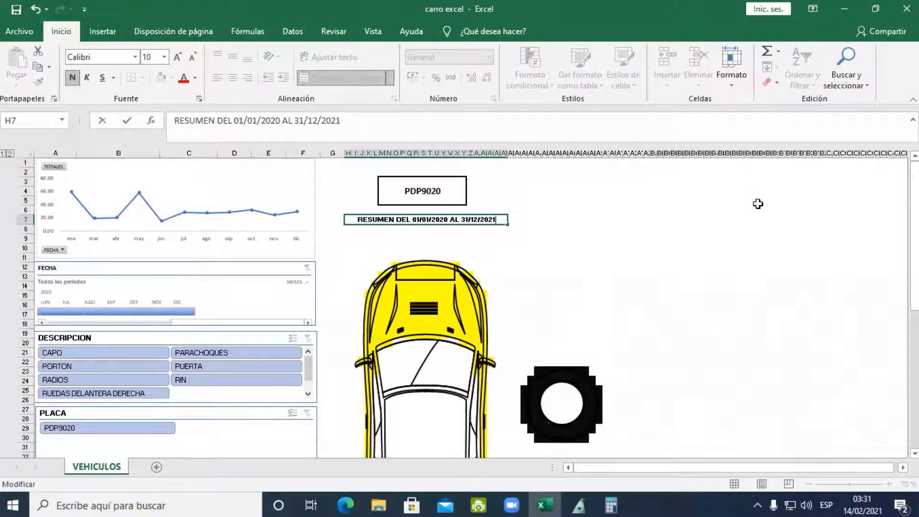
pyautogui.press('BackSpace')
pyautogui.write('0')
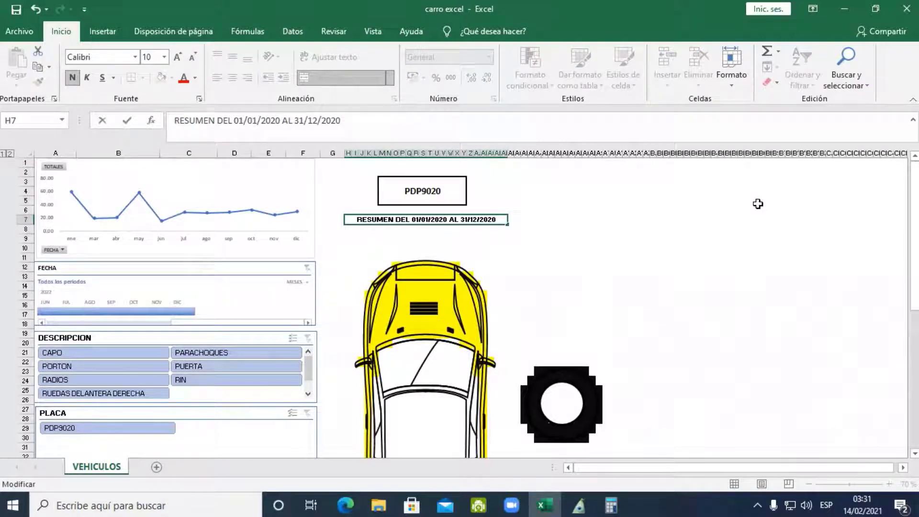
pyautogui.press('Return')
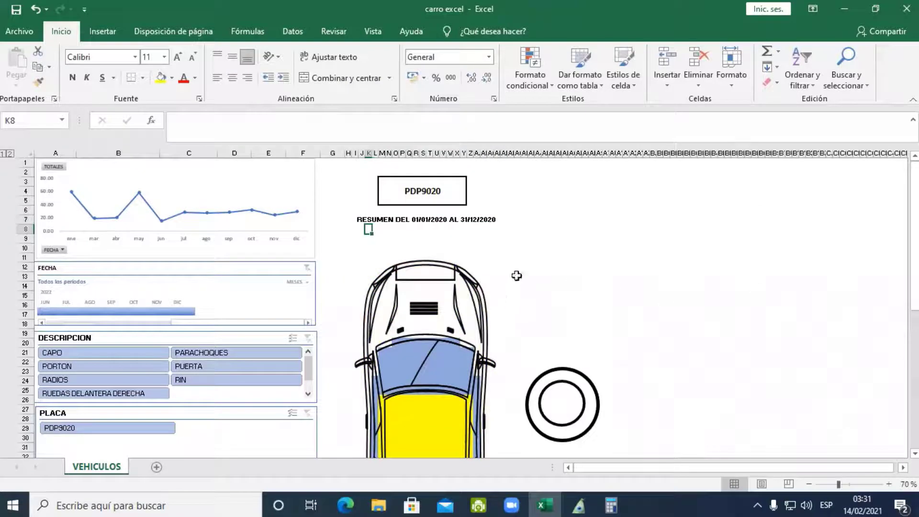
# Examine the car drawing and the summary table for the 2020 period, and select the RADIOS movement's FECHA cell.
pyautogui.scroll(-3, 438, 313)
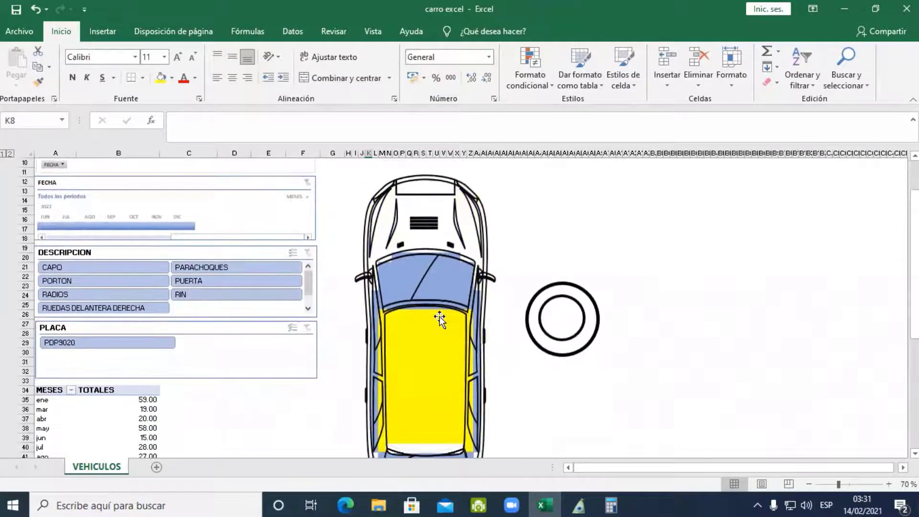
pyautogui.scroll(-2, 440, 317)
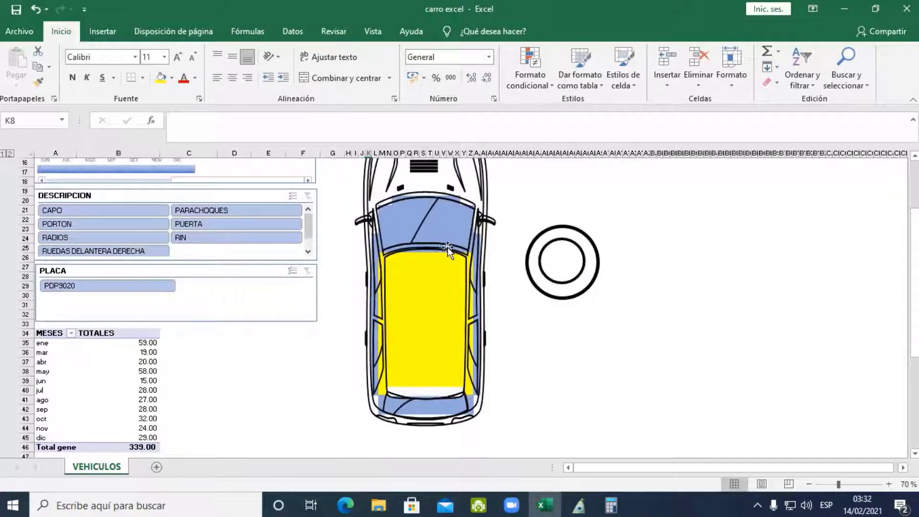
pyautogui.scroll(-8, 443, 275)
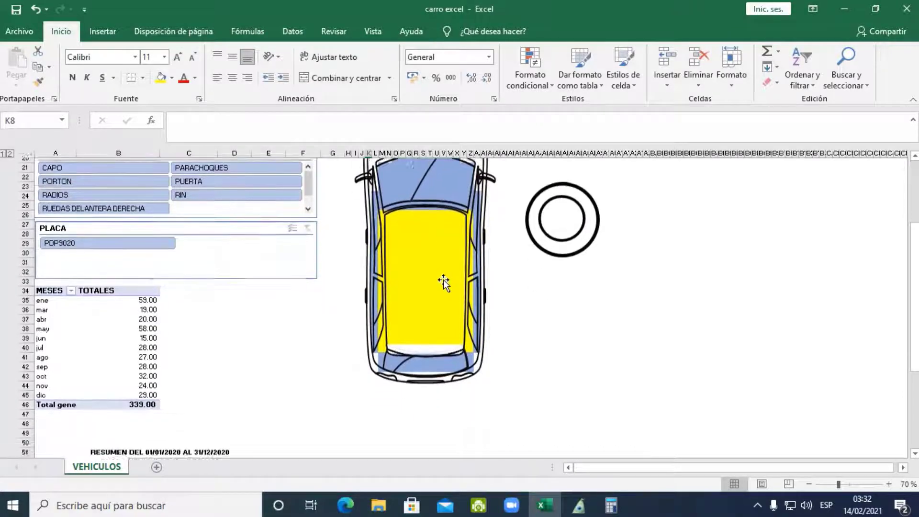
pyautogui.scroll(-1, 391, 335)
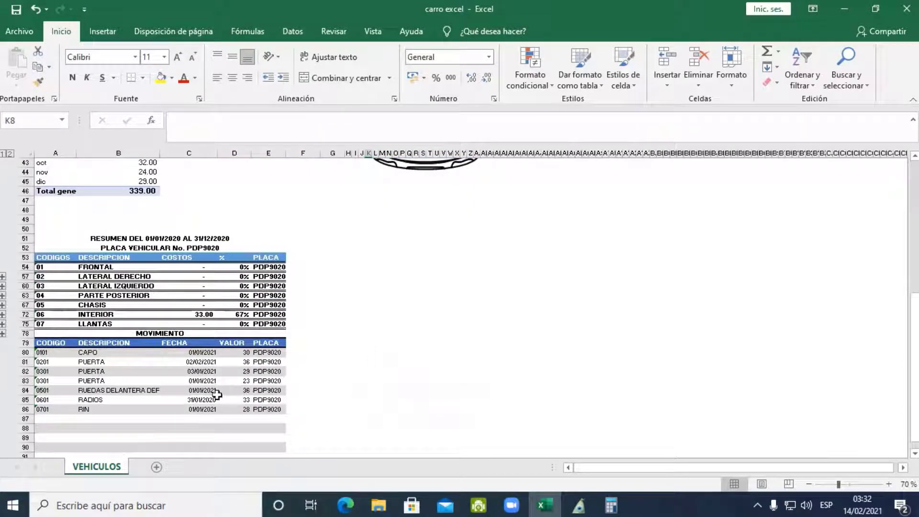
pyautogui.click(202, 401)
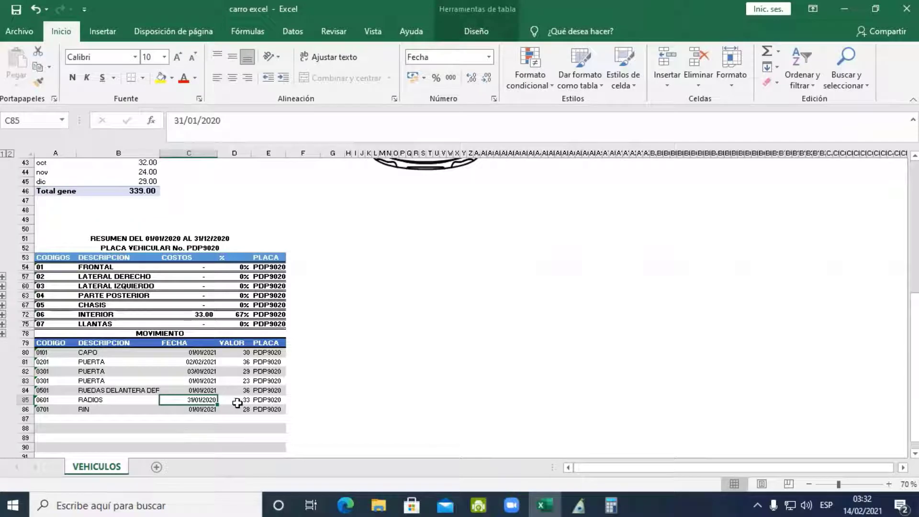
# Compare the RADIOS movement and the INTERIOR summary row with the coloured interior area of the car drawing.
pyautogui.scroll(3, 290, 330)
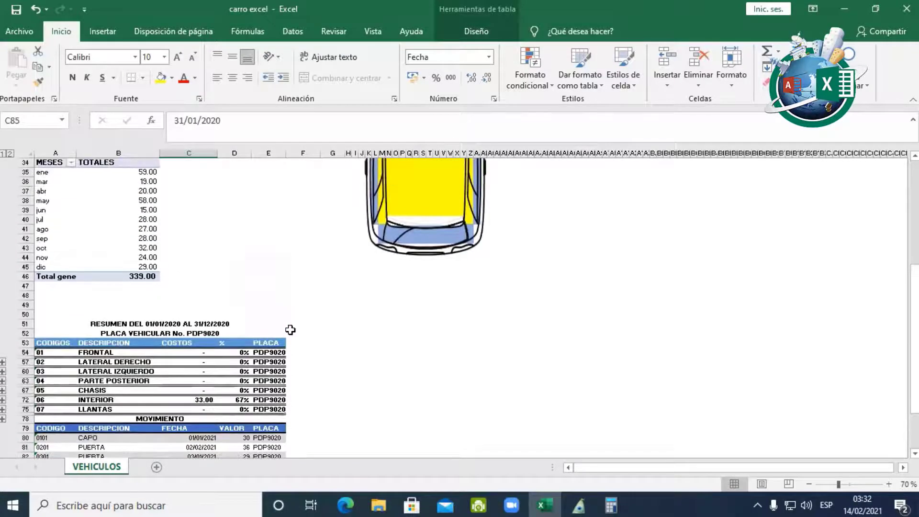
pyautogui.scroll(-2, 291, 330)
pyautogui.scroll(6, 290, 330)
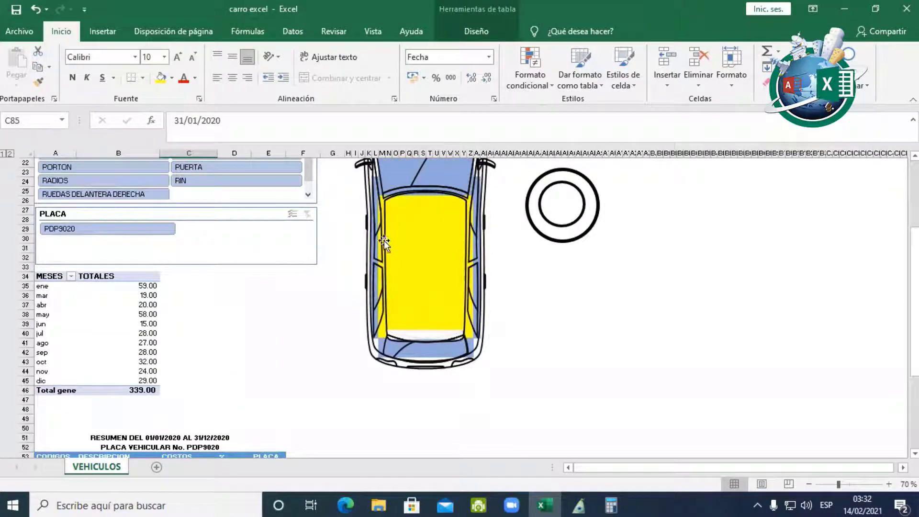
pyautogui.scroll(3, 410, 266)
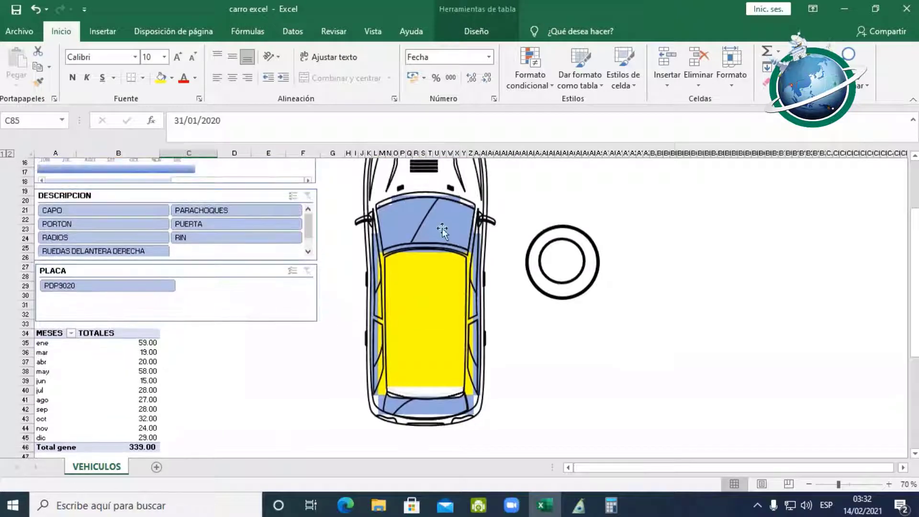
pyautogui.scroll(-6, 395, 309)
pyautogui.scroll(-4, 361, 317)
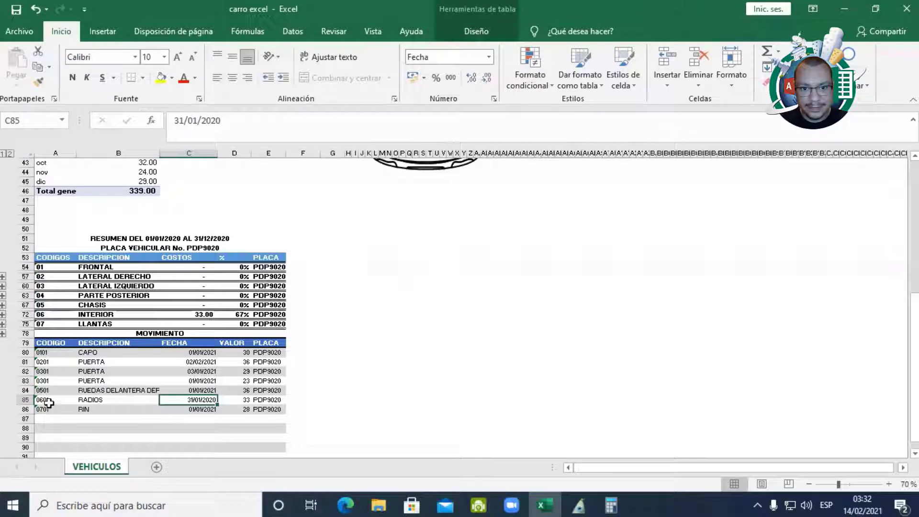
# Expand the INTERIOR detail rows in the summary table and select the HERRAMIENTAS description.
pyautogui.scroll(2, 64, 388)
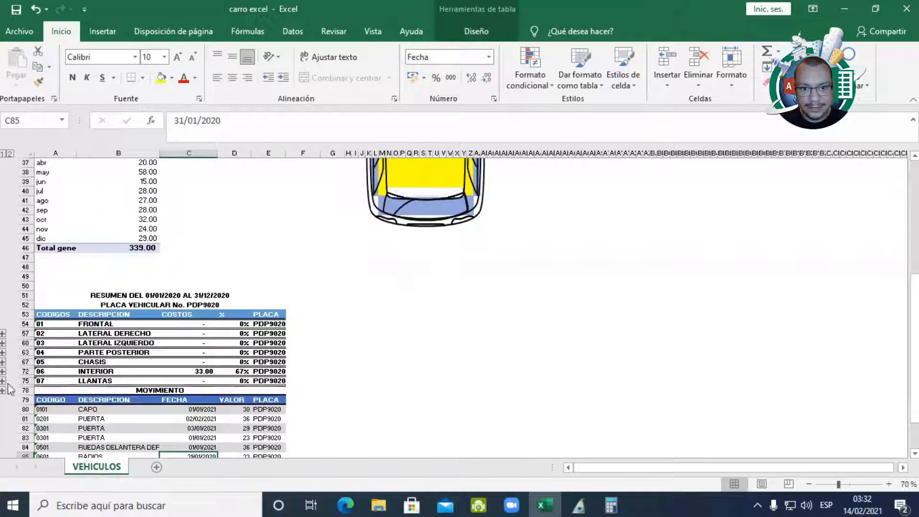
pyautogui.click(2, 382)
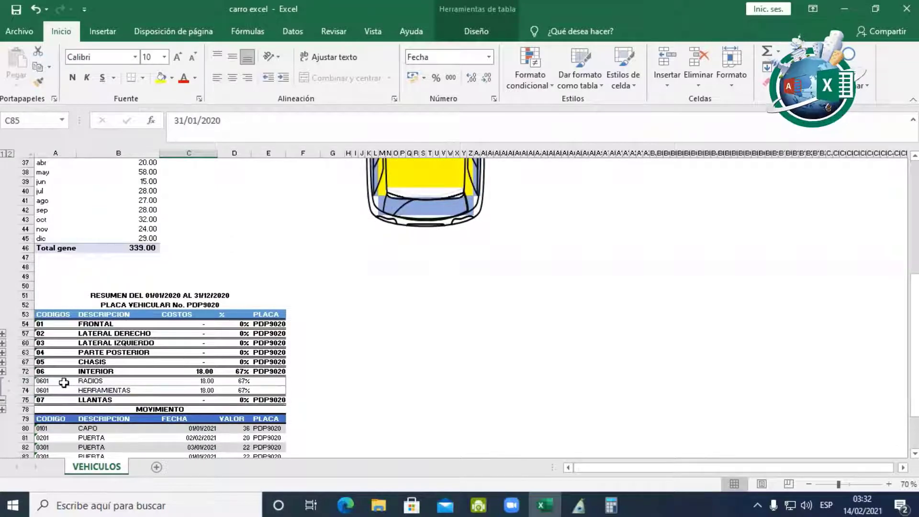
pyautogui.click(83, 387)
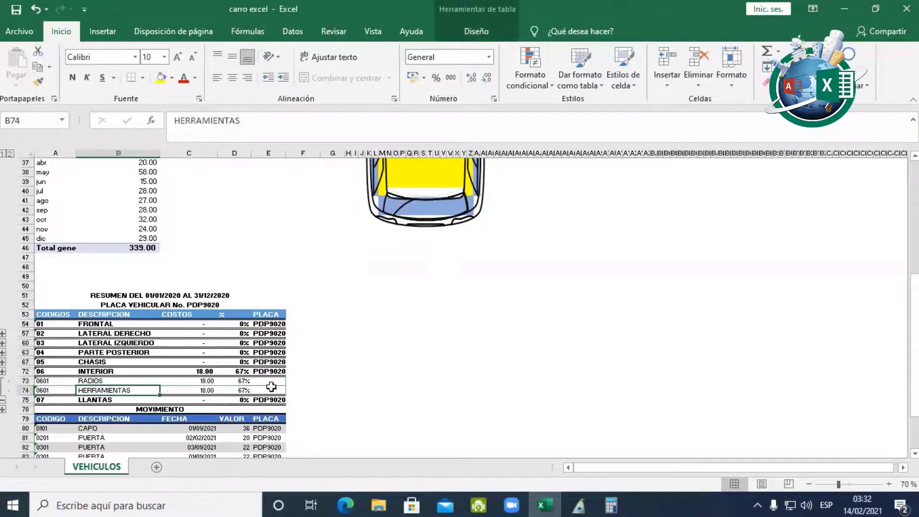
# Change the period heading above the car drawing to RESUMEN DEL 01/01/2021 AL 31/12/2021.
pyautogui.scroll(12, 439, 378)
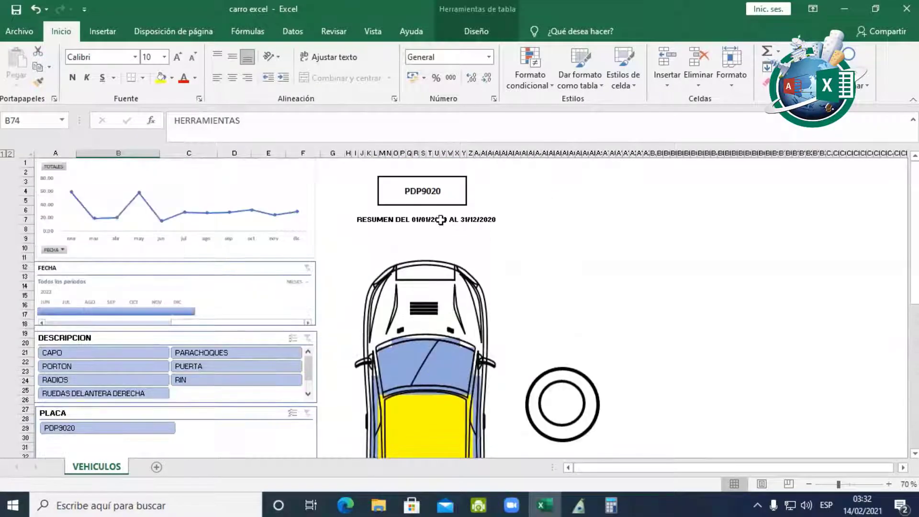
pyautogui.click(441, 221)
pyautogui.doubleClick(429, 219)
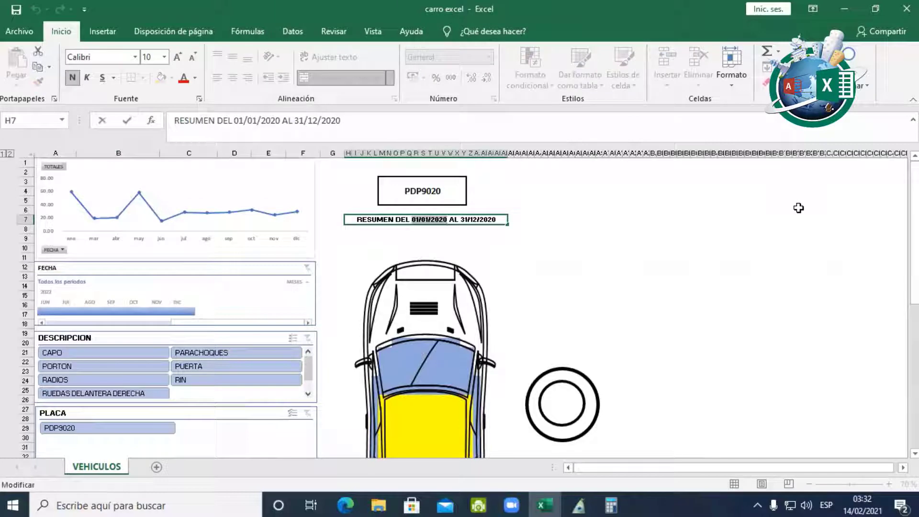
pyautogui.press('Right')
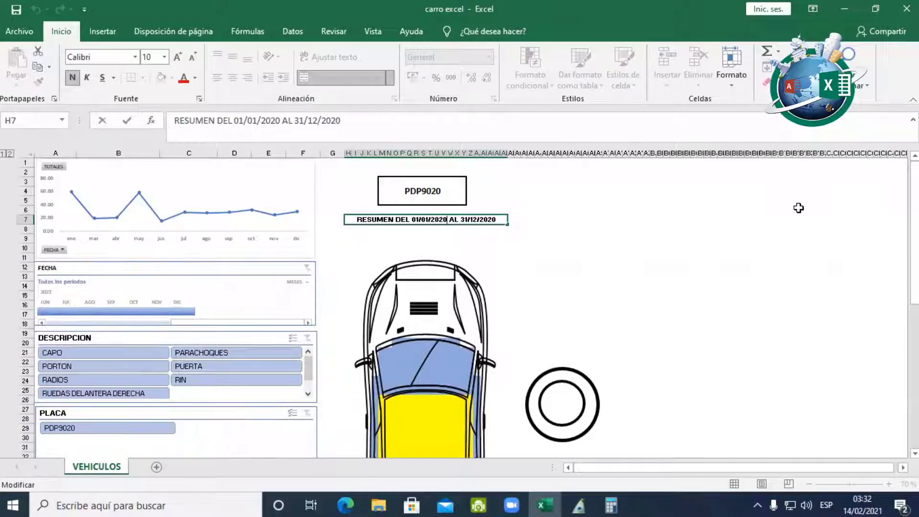
pyautogui.press('BackSpace')
pyautogui.write('1')
pyautogui.press('End')
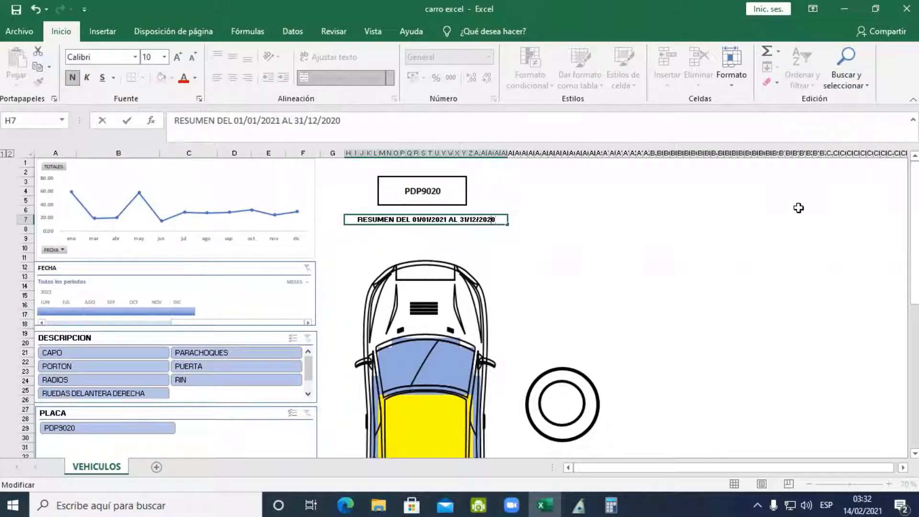
pyautogui.press('BackSpace')
pyautogui.write('1')
pyautogui.press('Return')
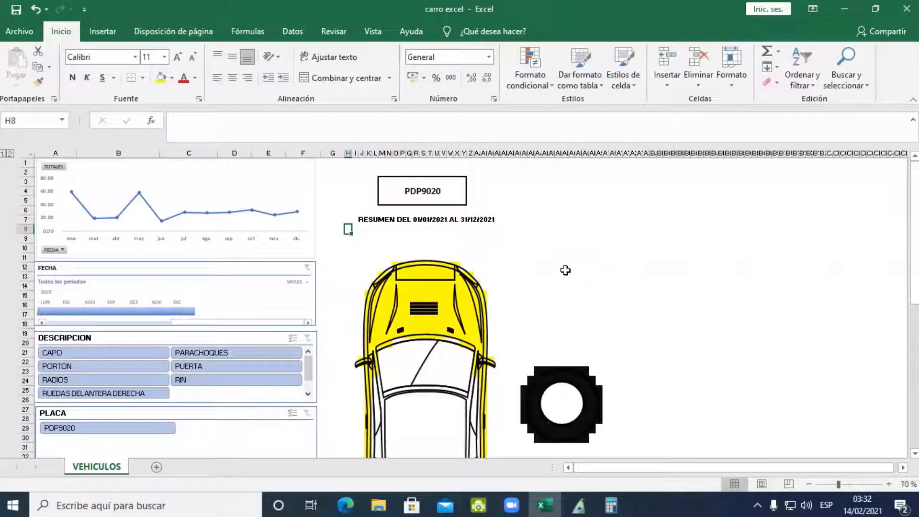
# Examine the car drawing for the 2021 period against the FRONTAL, LATERAL IZQUIERDO and CHASIS rows of the summary table.
pyautogui.click(404, 185)
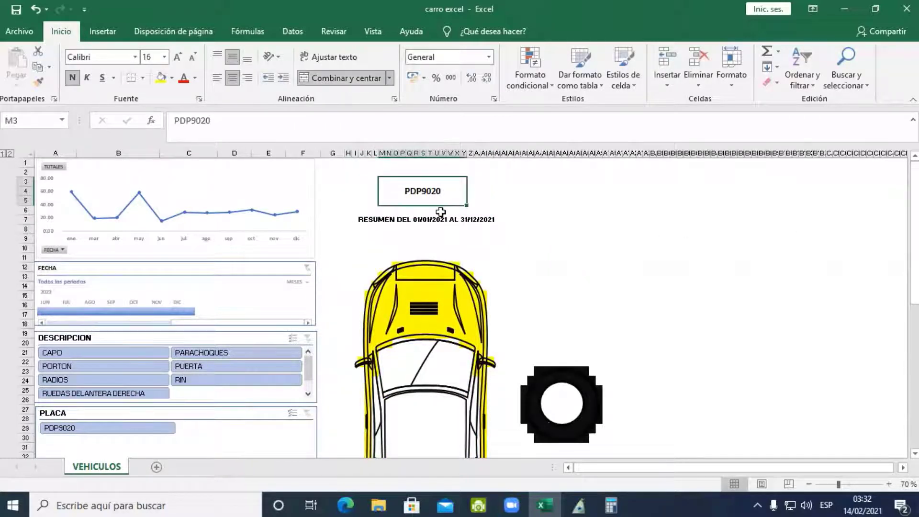
pyautogui.click(434, 220)
pyautogui.scroll(-3, 427, 253)
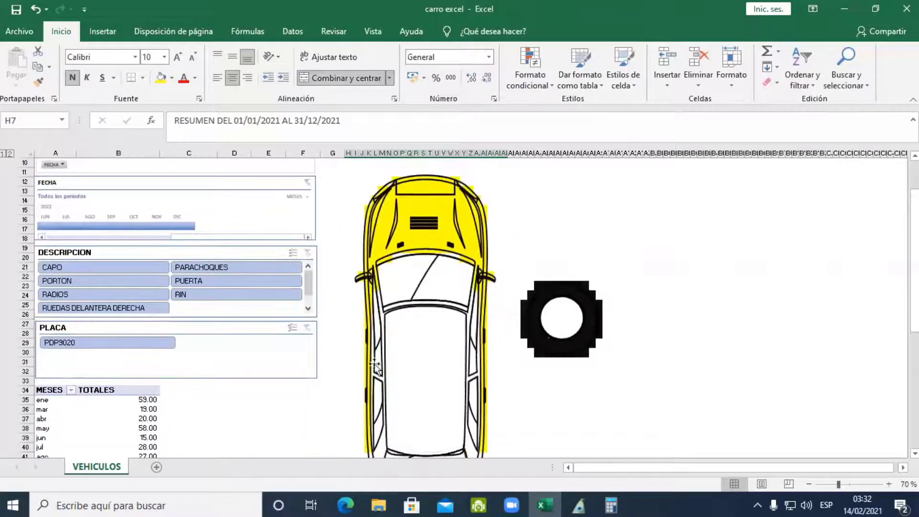
pyautogui.scroll(-7, 455, 338)
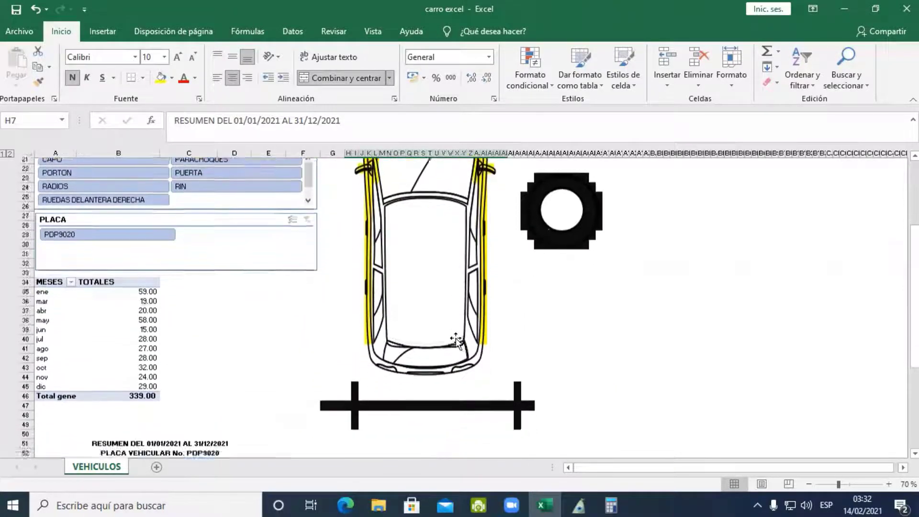
pyautogui.scroll(-4, 276, 378)
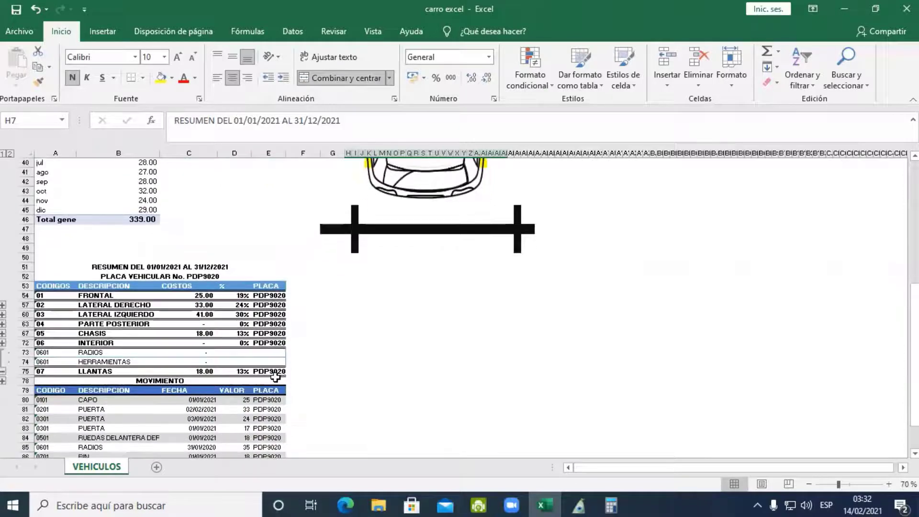
pyautogui.click(122, 267)
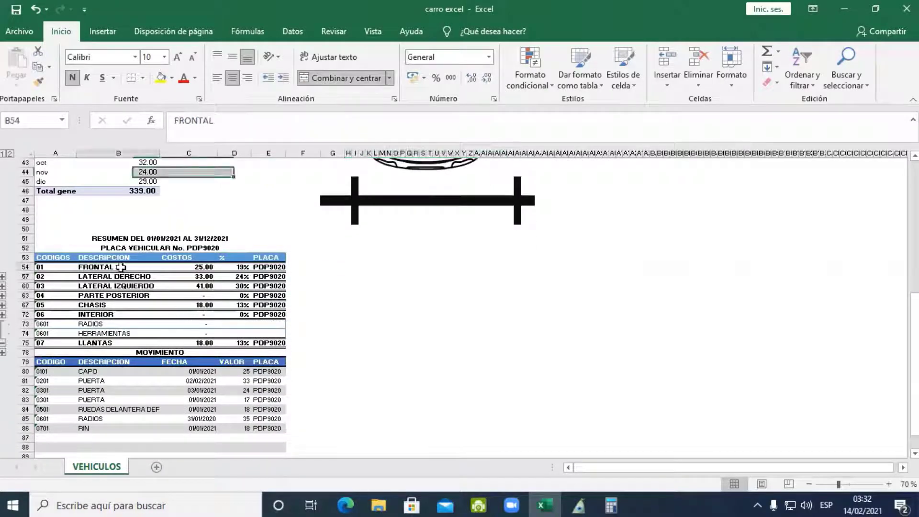
pyautogui.click(120, 286)
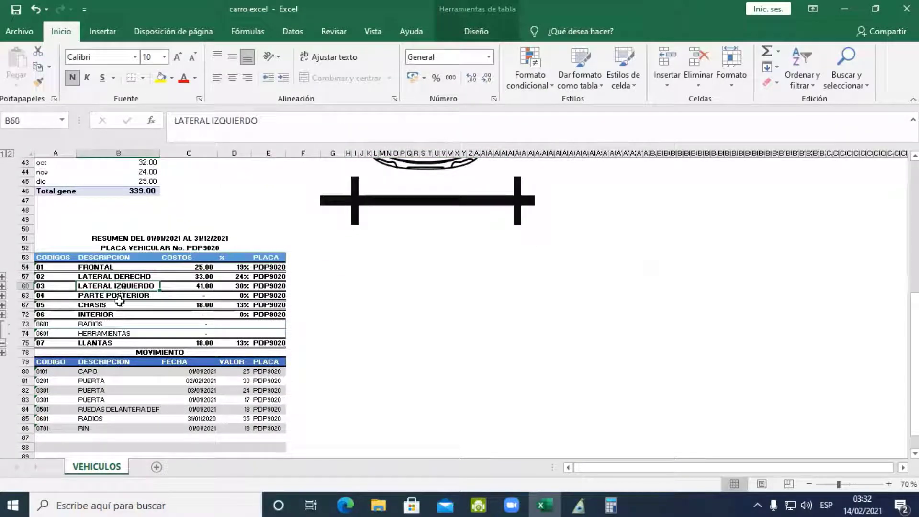
pyautogui.click(119, 303)
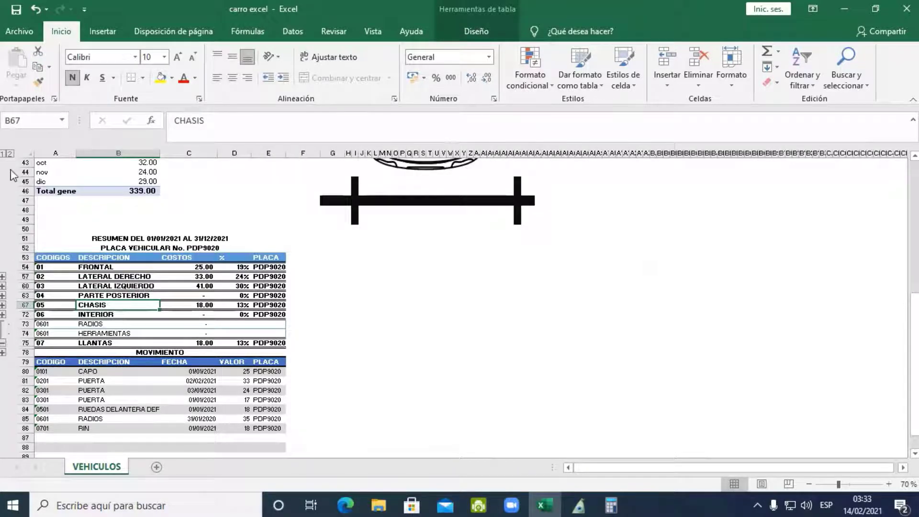
# Expand the detail rows of every category in the summary table and review the COSTOS column down to LLANTAS.
pyautogui.click(8, 153)
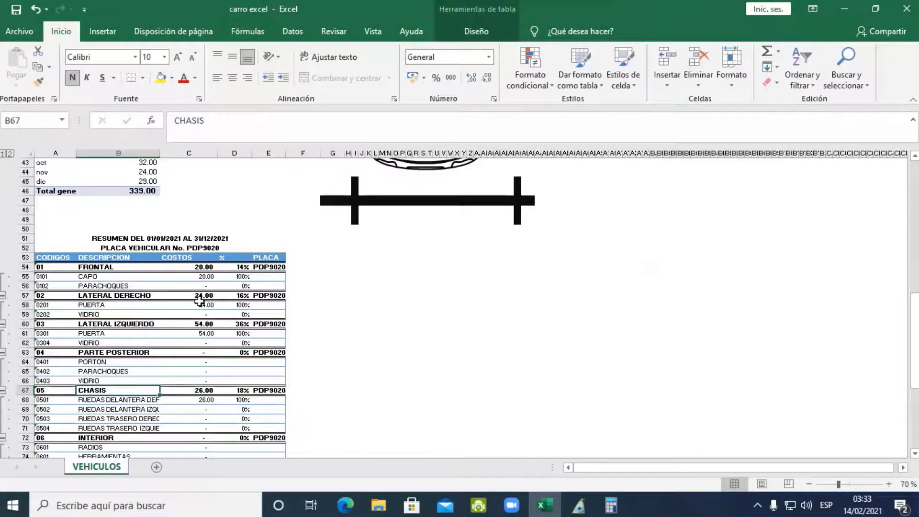
pyautogui.click(3, 153)
pyautogui.click(3, 153)
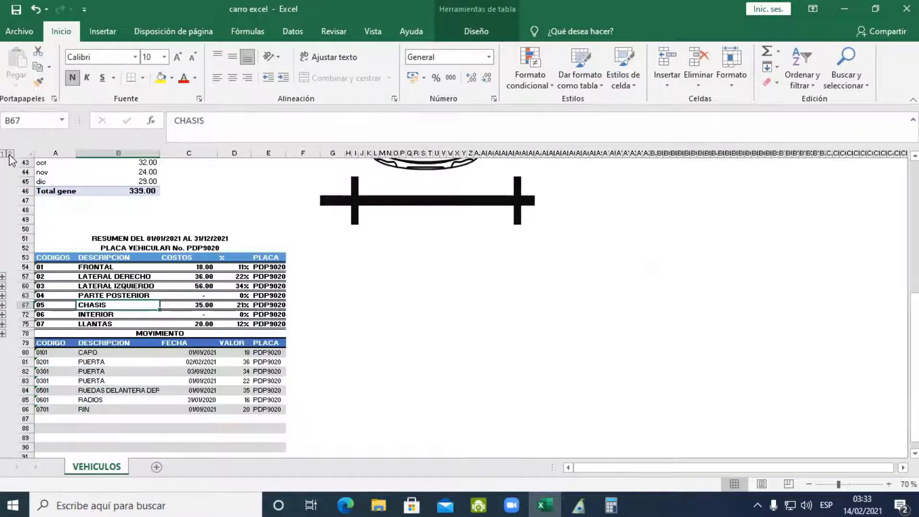
pyautogui.click(9, 153)
pyautogui.scroll(-6, 195, 279)
pyautogui.click(199, 286)
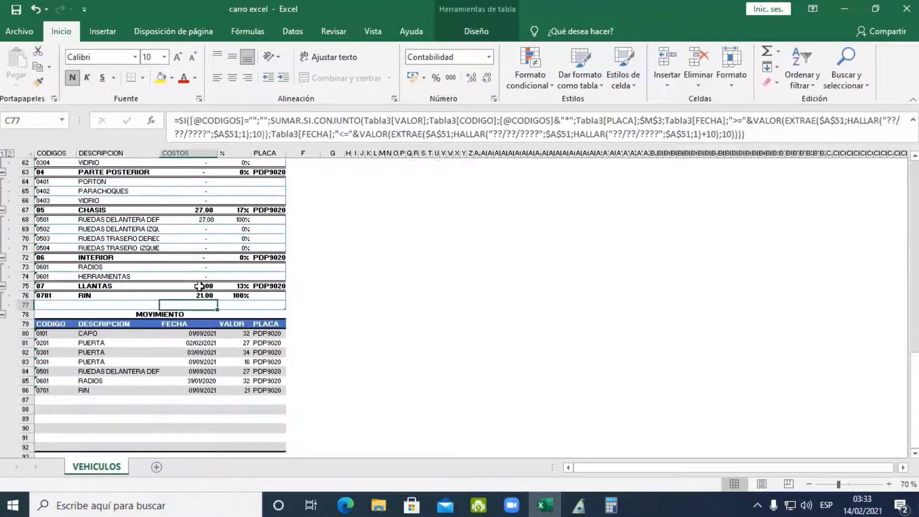
pyautogui.scroll(3, 207, 286)
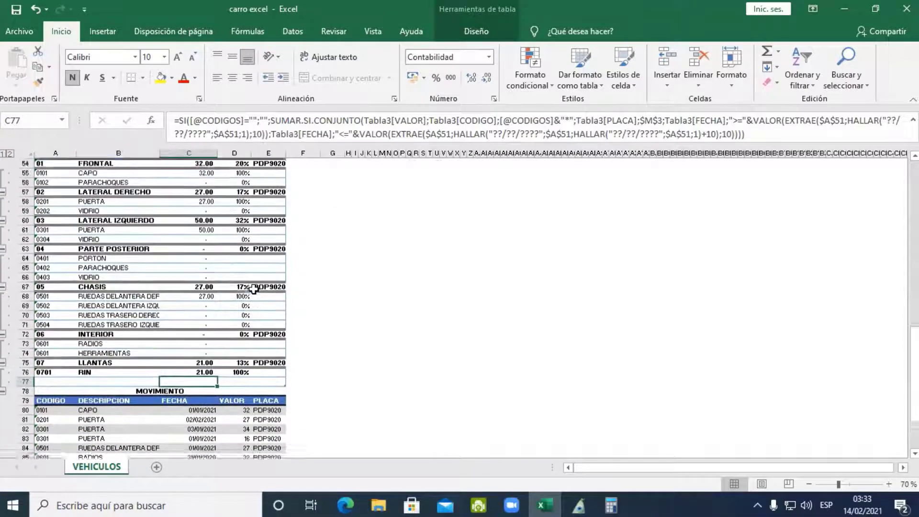
pyautogui.scroll(2, 253, 224)
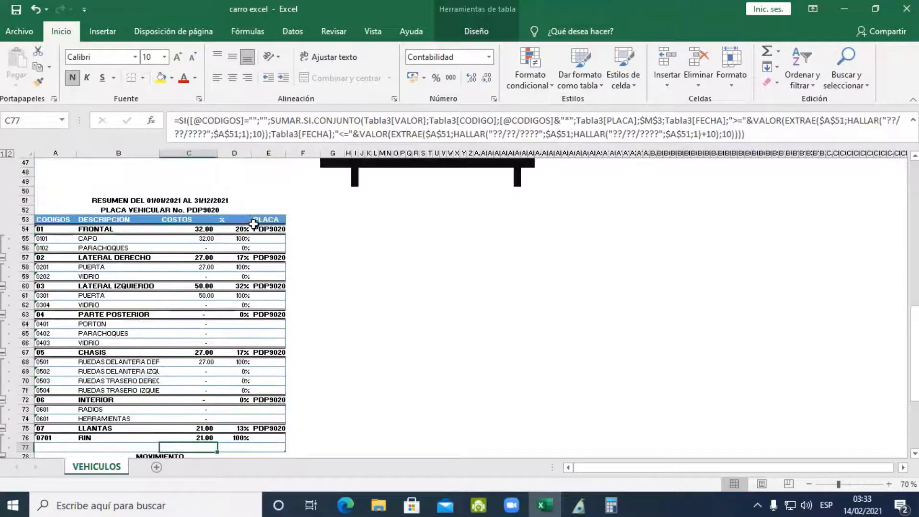
# Check the formula behind the summary table's period heading in A51 and return to the car drawing.
pyautogui.click(218, 200)
pyautogui.scroll(3, 302, 246)
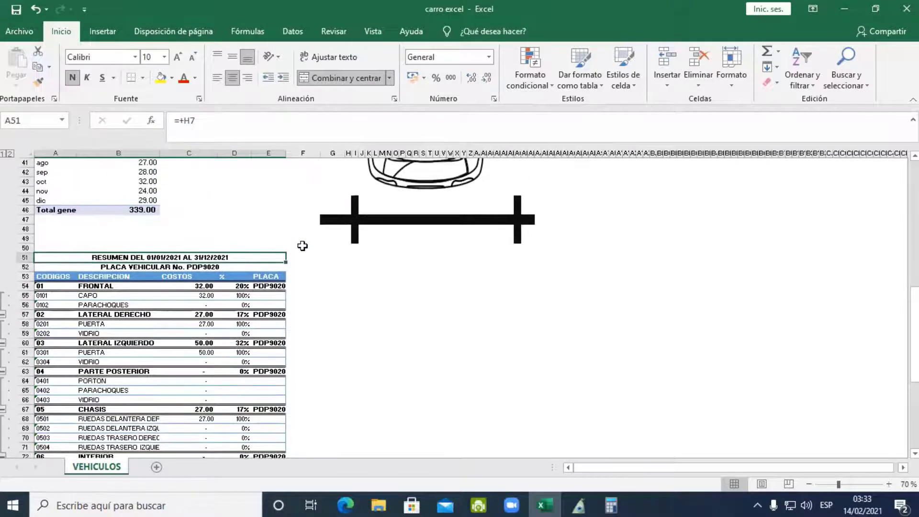
pyautogui.scroll(10, 303, 246)
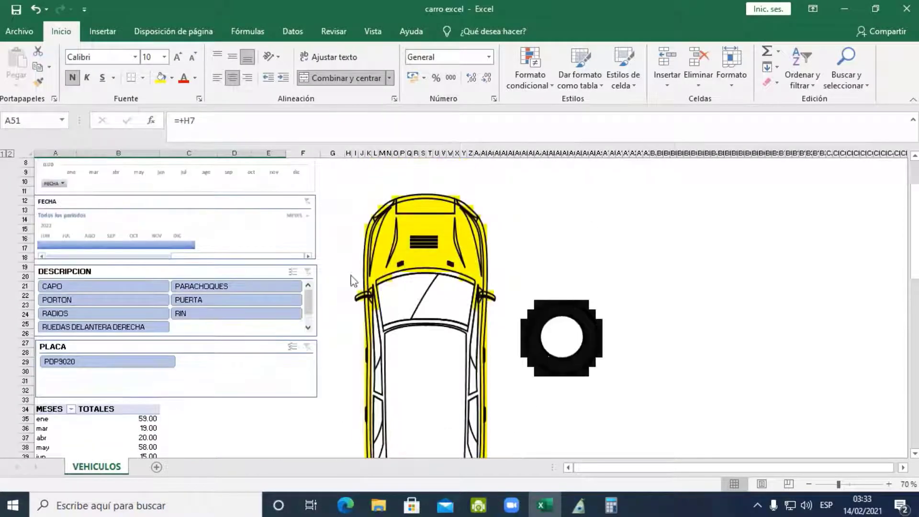
# Move the car outline picture off the coloured cells to the empty area beyond the wheel drawing.
pyautogui.scroll(-2, 431, 300)
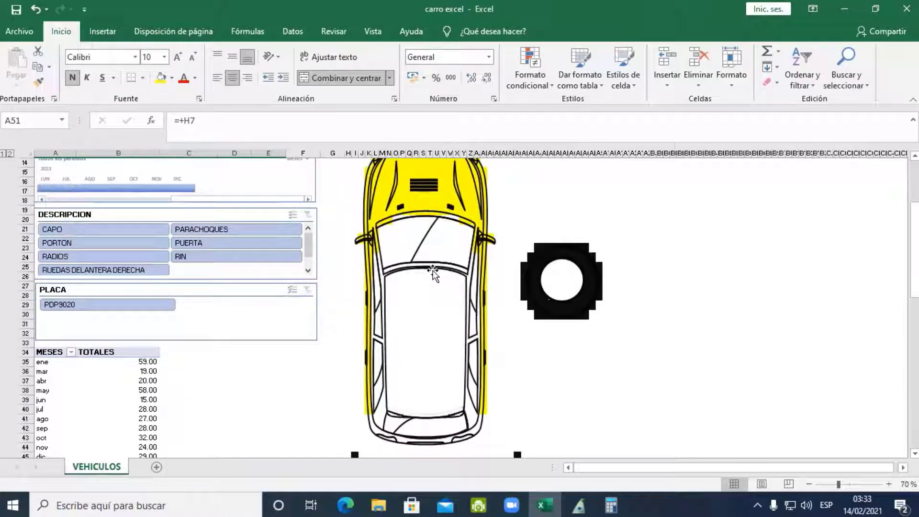
pyautogui.moveTo(433, 270); pyautogui.dragTo(733, 265)
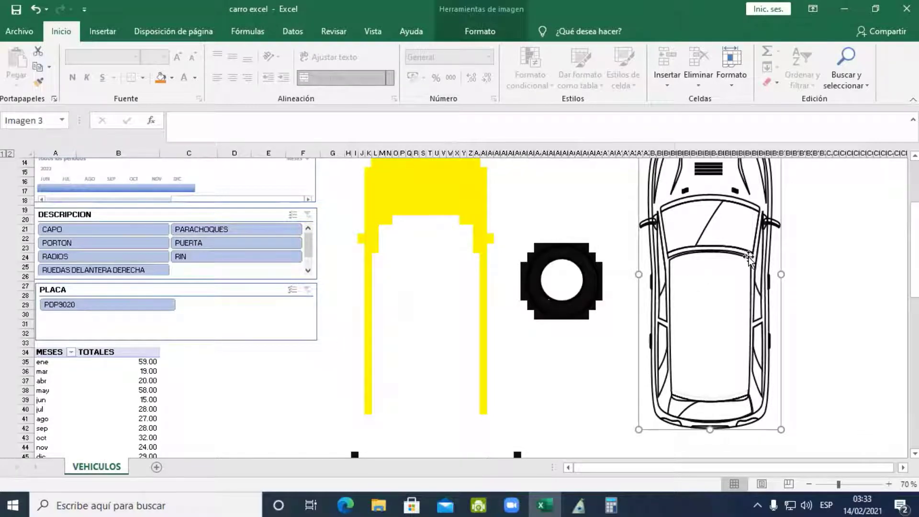
pyautogui.moveTo(749, 259); pyautogui.dragTo(466, 275)
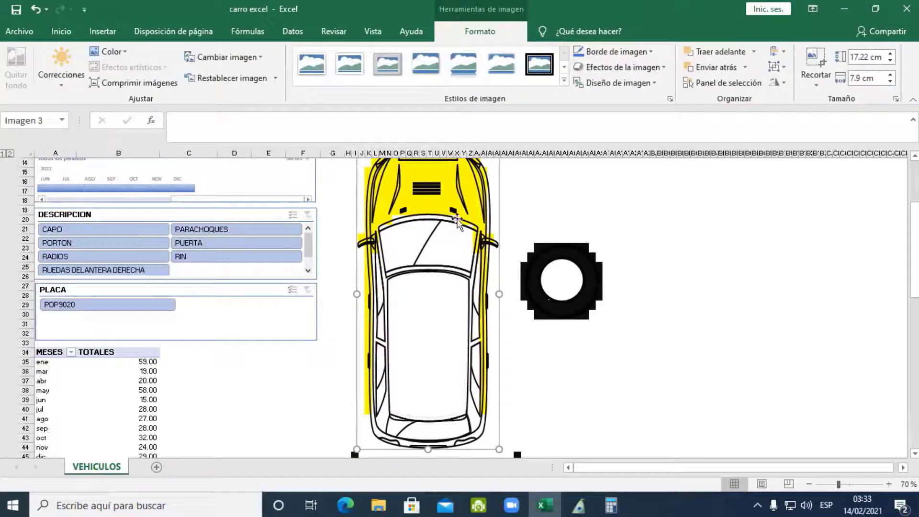
pyautogui.scroll(-3, 464, 249)
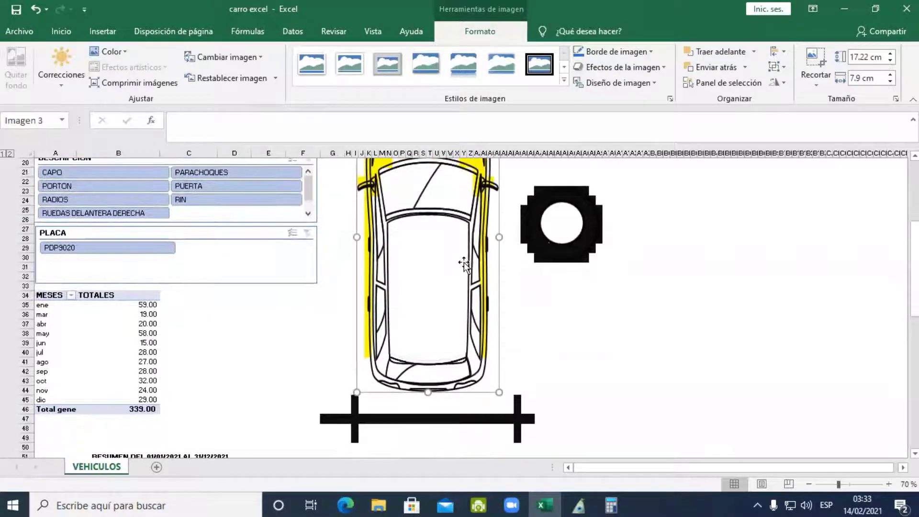
pyautogui.moveTo(473, 253); pyautogui.dragTo(768, 289)
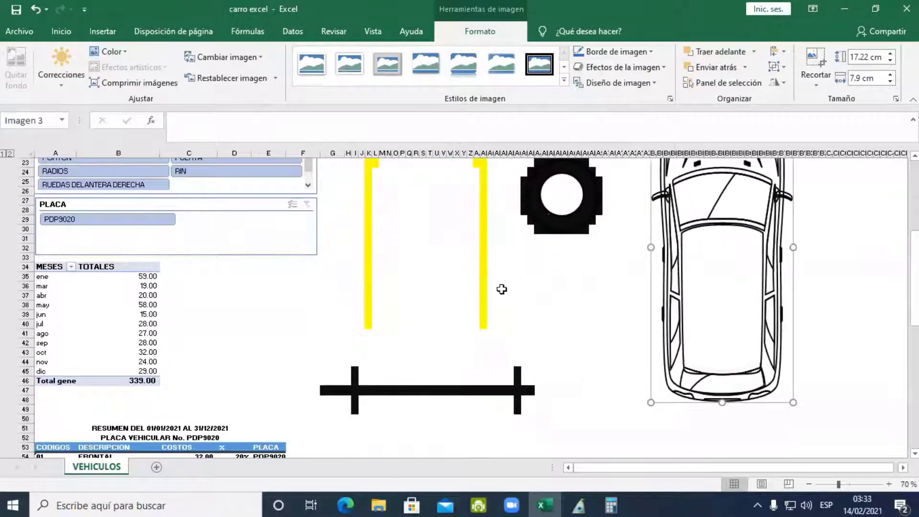
# Examine the SI and SUMAR.SI.CONJUNTO formula in cell P15 of the yellow hood area, selecting its full text.
pyautogui.scroll(3, 501, 289)
pyautogui.scroll(3, 486, 272)
pyautogui.click(402, 257)
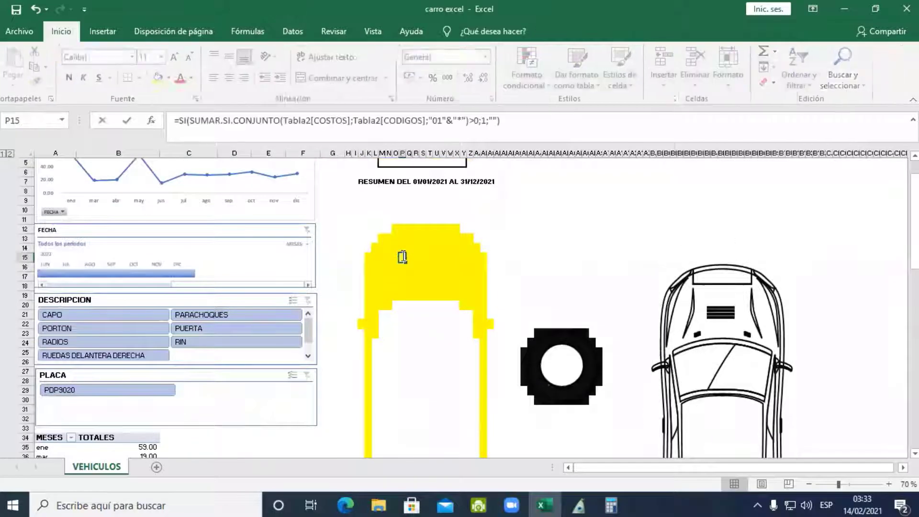
pyautogui.doubleClick(402, 257)
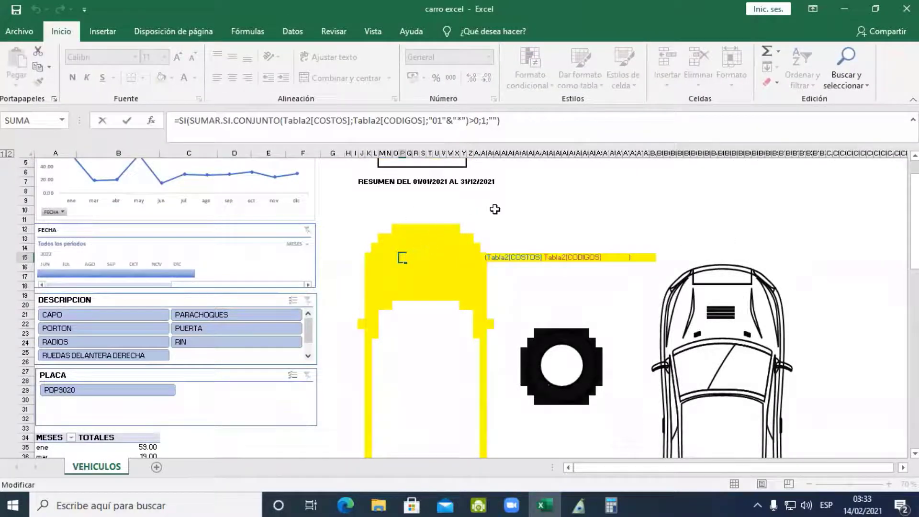
pyautogui.click(536, 134)
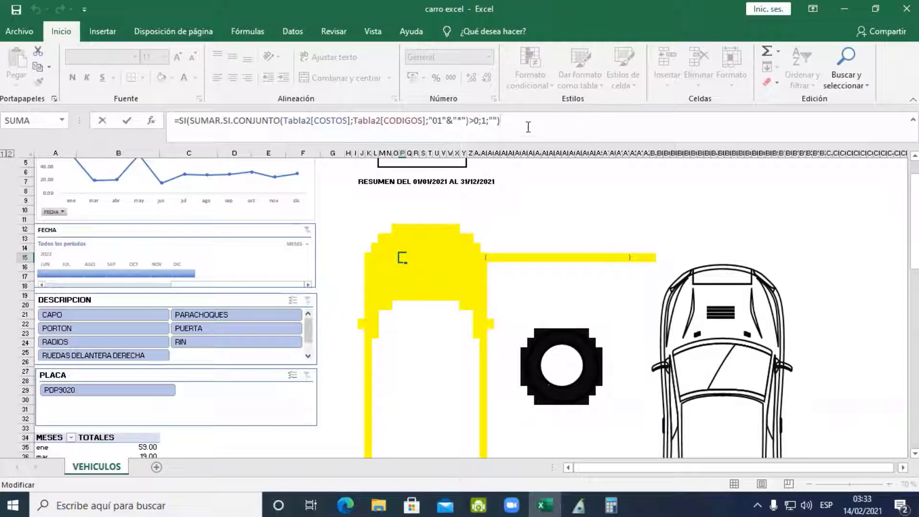
pyautogui.moveTo(528, 127); pyautogui.dragTo(172, 125)
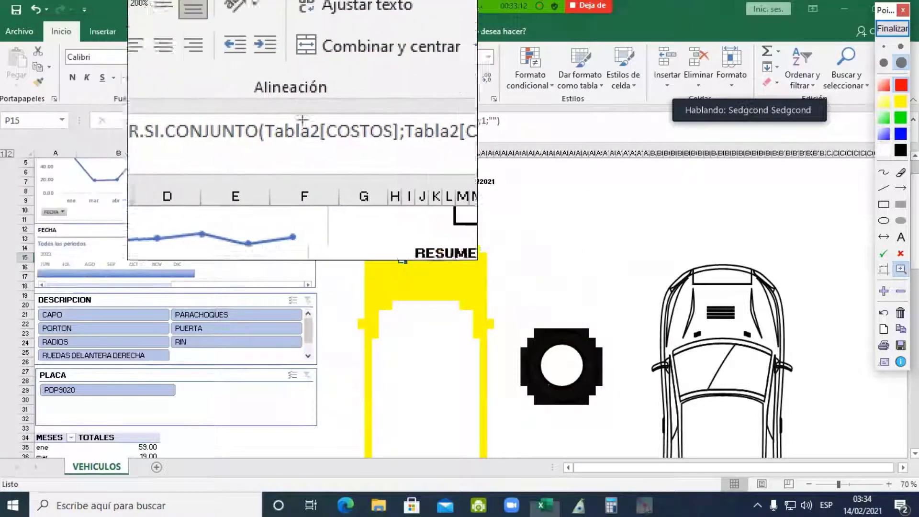
# Magnify the yellow hood area around cell P15 to 300% in the screen annotation tool.
pyautogui.click(885, 292)
pyautogui.click(885, 292)
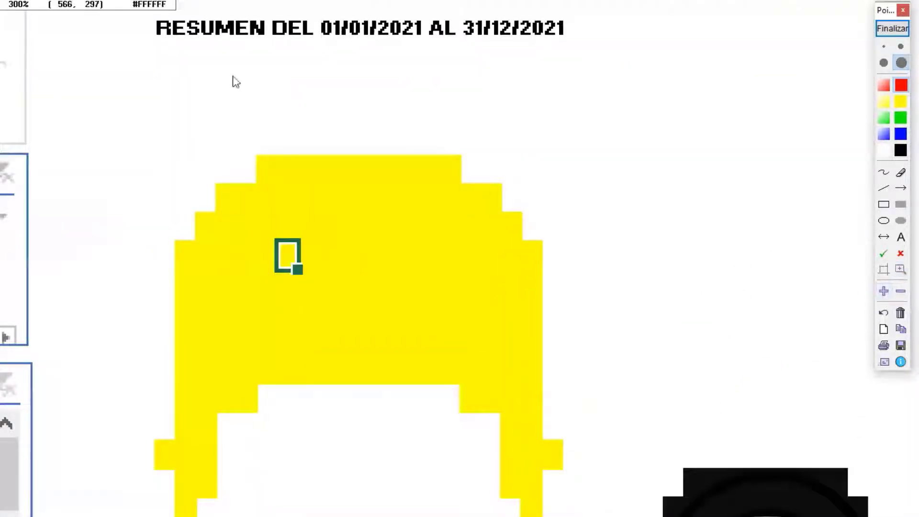
pyautogui.moveTo(198, 115)
pyautogui.mouseDown()
pyautogui.moveTo(392, 214)
pyautogui.moveTo(569, 371)
pyautogui.moveTo(470, 341)
pyautogui.moveTo(499, 354)
pyautogui.mouseUp()
# Review the summary table's main category rows with codes 01 to 04, from FRONTAL to PARTE POSTERIOR.
pyautogui.scroll(-1, 478, 299)
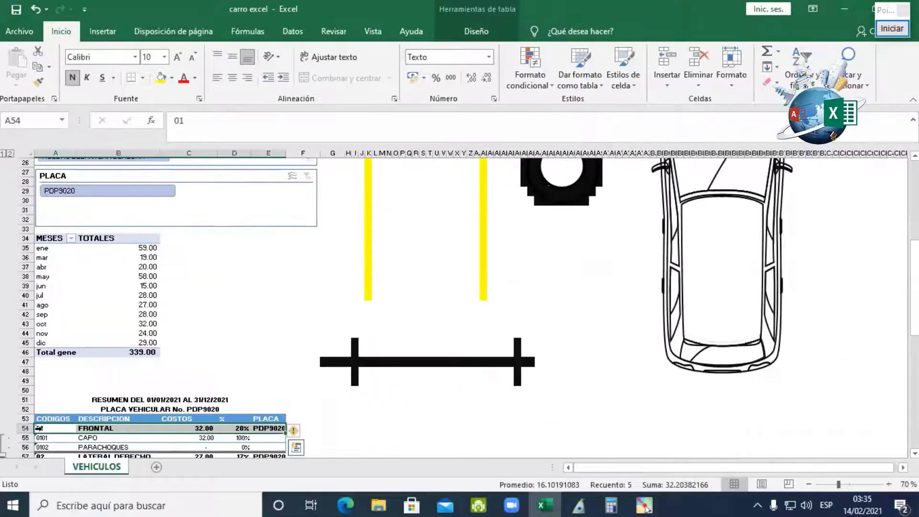
pyautogui.scroll(-2, 36, 428)
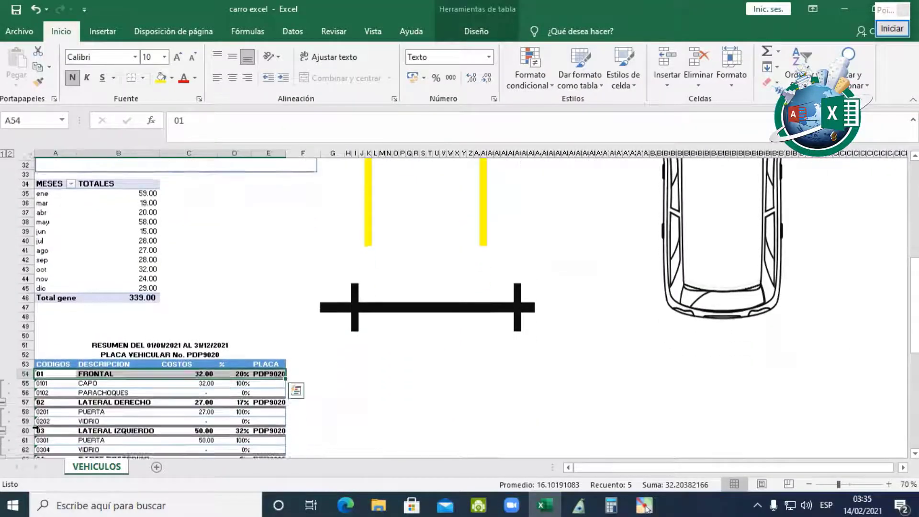
pyautogui.click(36, 399)
pyautogui.scroll(-1, 35, 417)
pyautogui.scroll(-1, 36, 417)
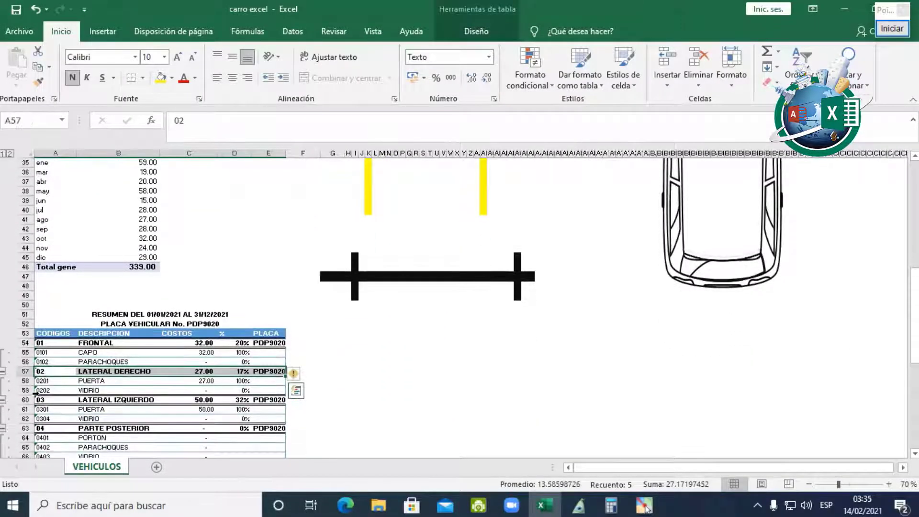
pyautogui.click(39, 402)
pyautogui.click(36, 428)
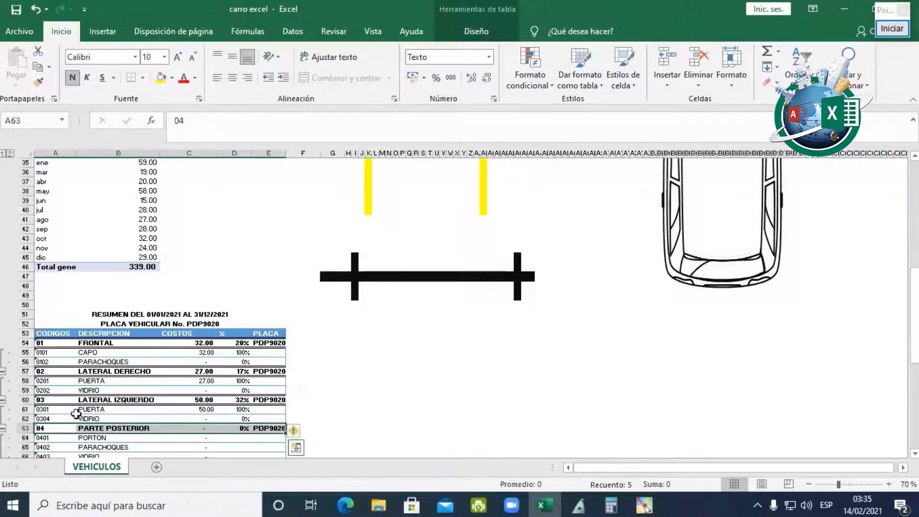
pyautogui.scroll(-2, 273, 360)
# Examine the SI and SUMAR.SI.CONJUNTO formula in hood cell O13 of the car drawing without changing it.
pyautogui.scroll(10, 273, 360)
pyautogui.scroll(3, 273, 360)
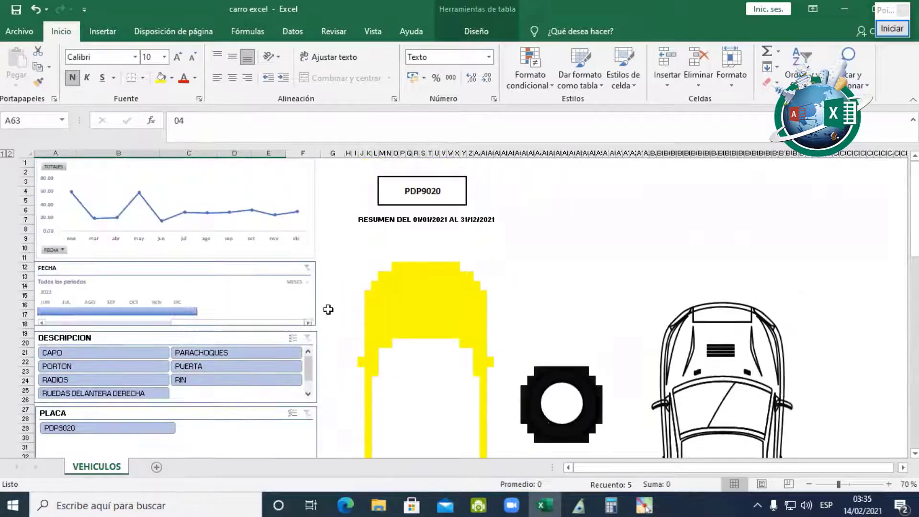
pyautogui.click(392, 277)
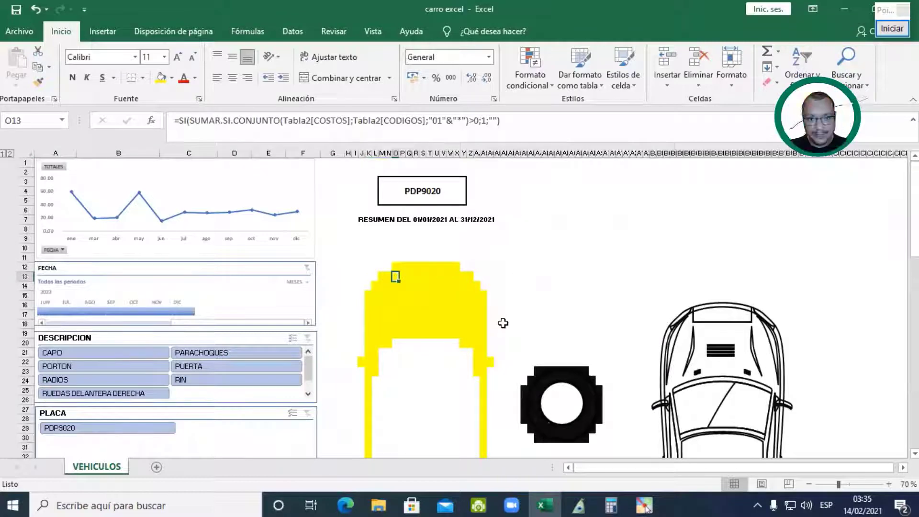
pyautogui.click(531, 126)
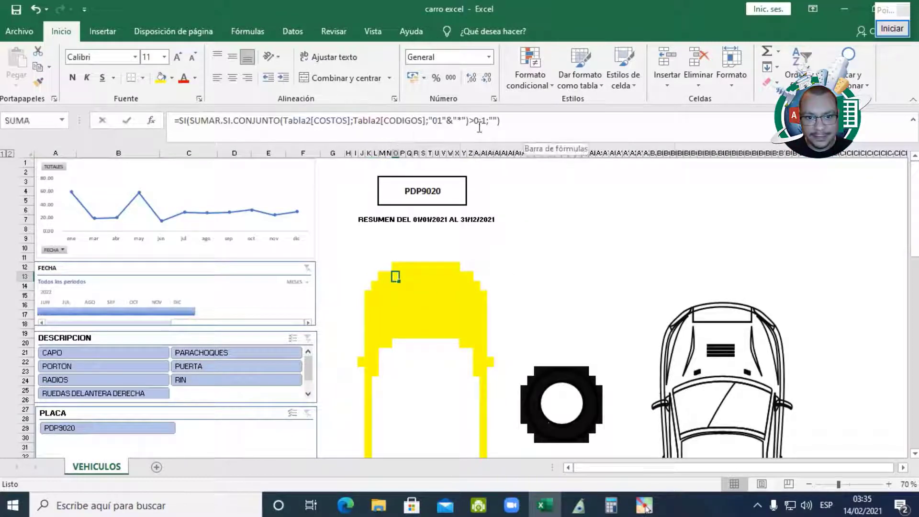
pyautogui.press('Home')
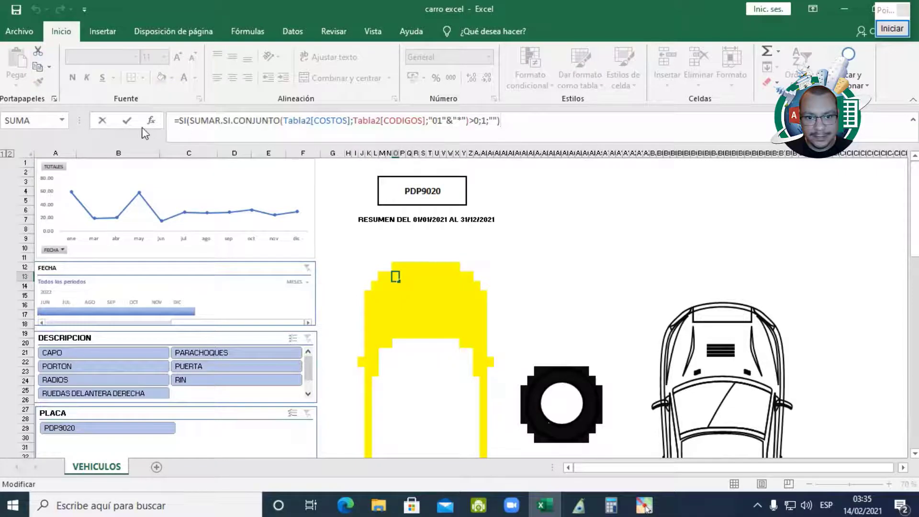
pyautogui.click(433, 221)
pyautogui.click(427, 197)
# Examine the "01" criterion and the value-if-true argument in the formula of hood cell S13.
pyautogui.click(422, 277)
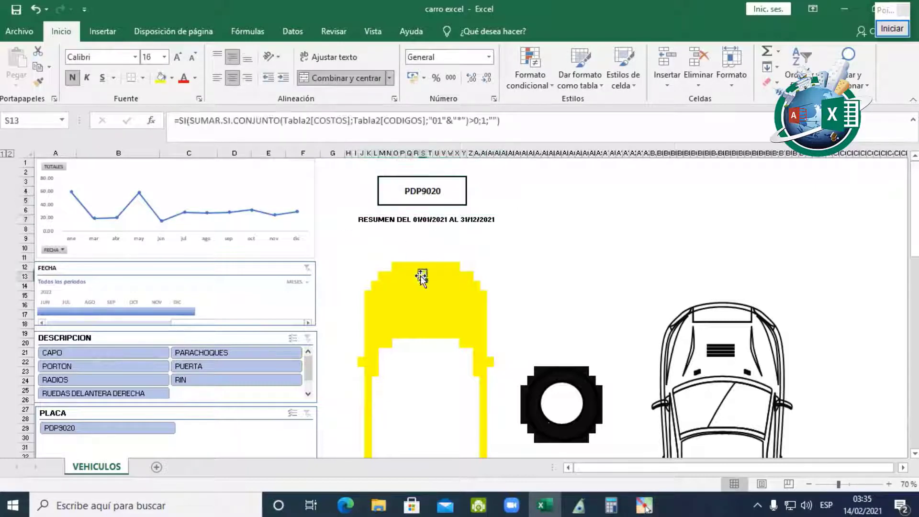
pyautogui.click(439, 122)
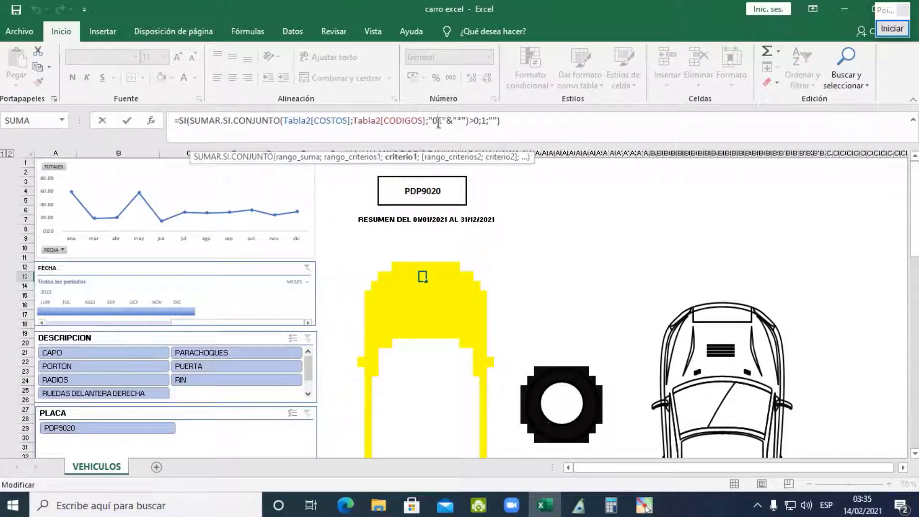
pyautogui.click(484, 122)
pyautogui.write('1')
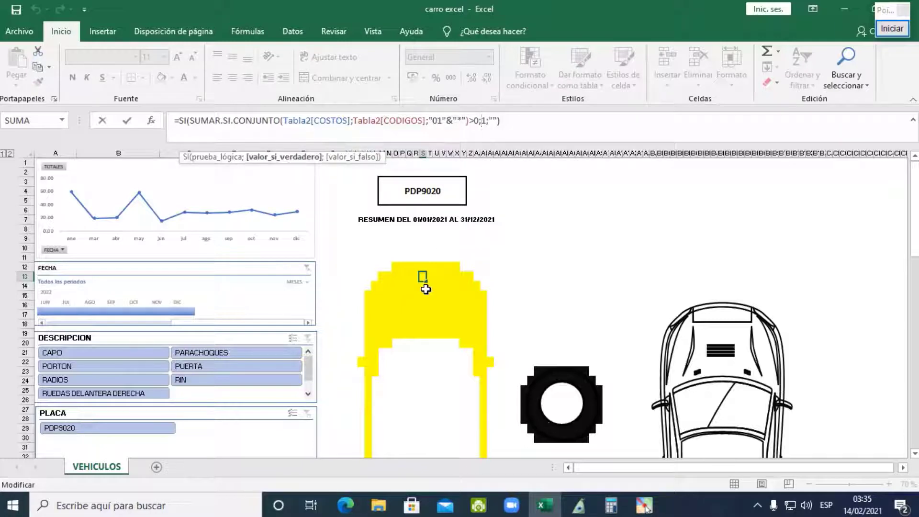
pyautogui.click(426, 287)
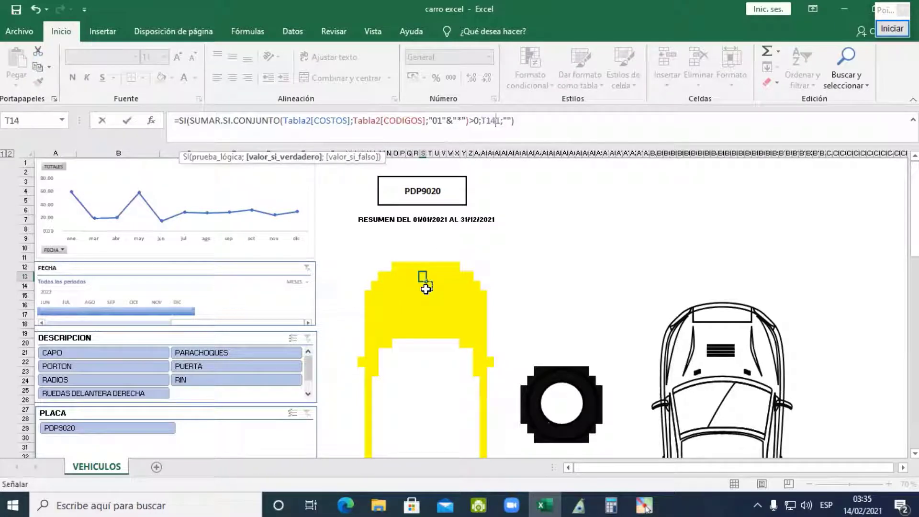
pyautogui.press('F1')
pyautogui.click(551, 220)
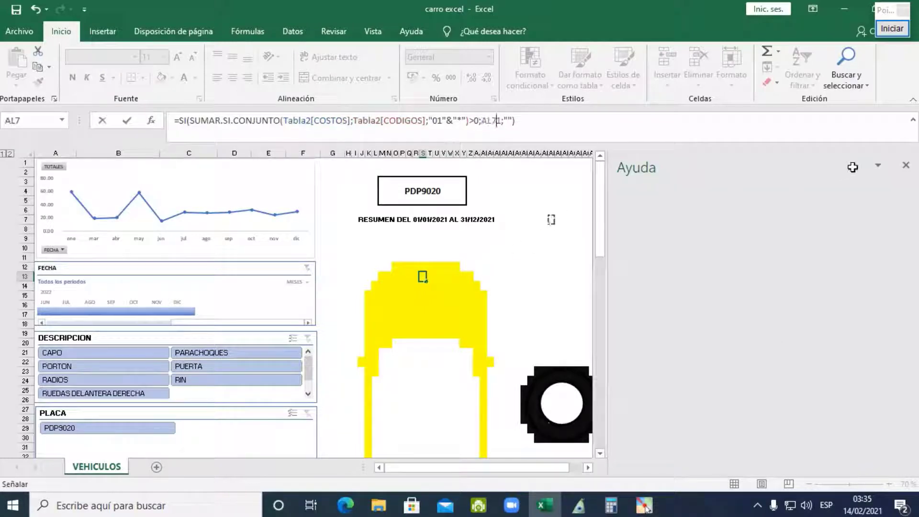
pyautogui.click(906, 165)
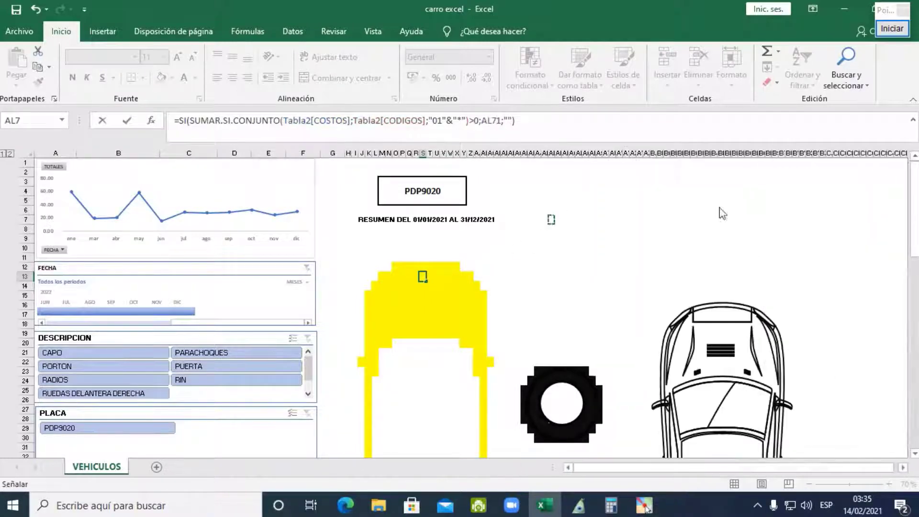
pyautogui.click(457, 277)
pyautogui.click(429, 274)
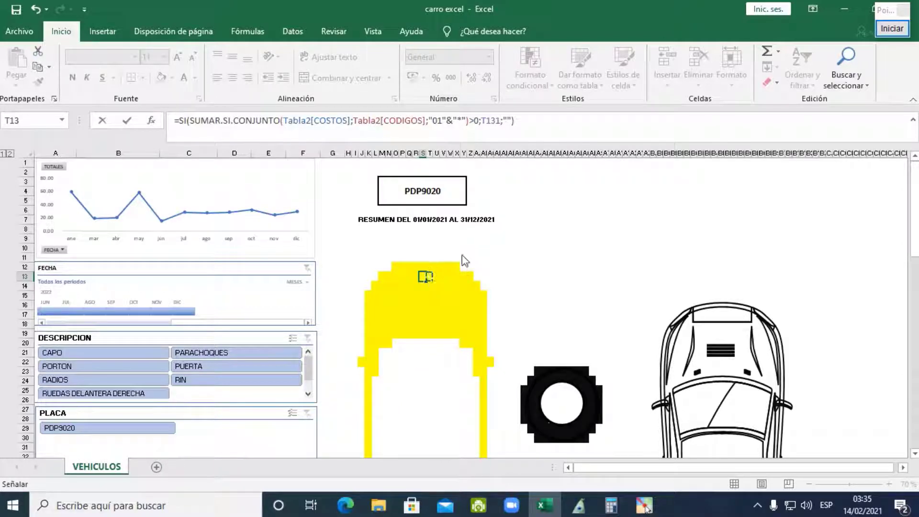
pyautogui.press('Escape')
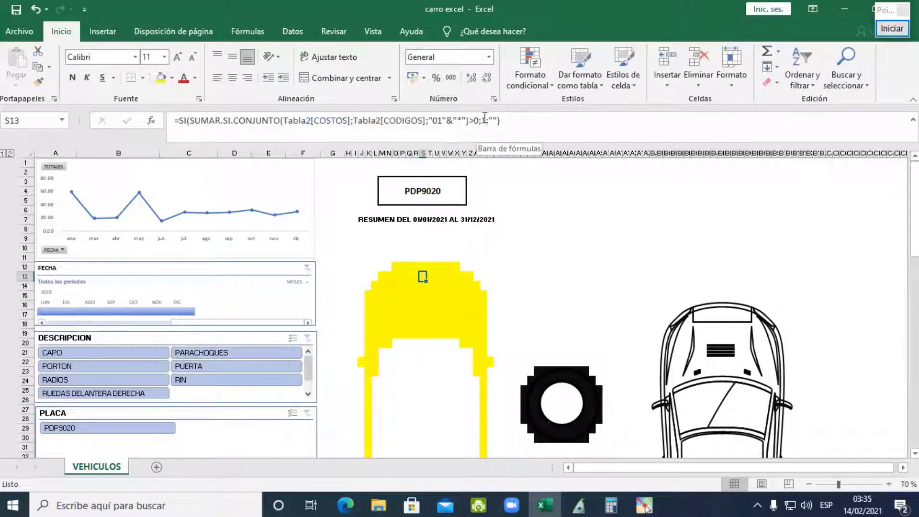
# Review the value-if-true argument and the code criterion in cell S13's formula again, leaving it unedited.
pyautogui.click(484, 118)
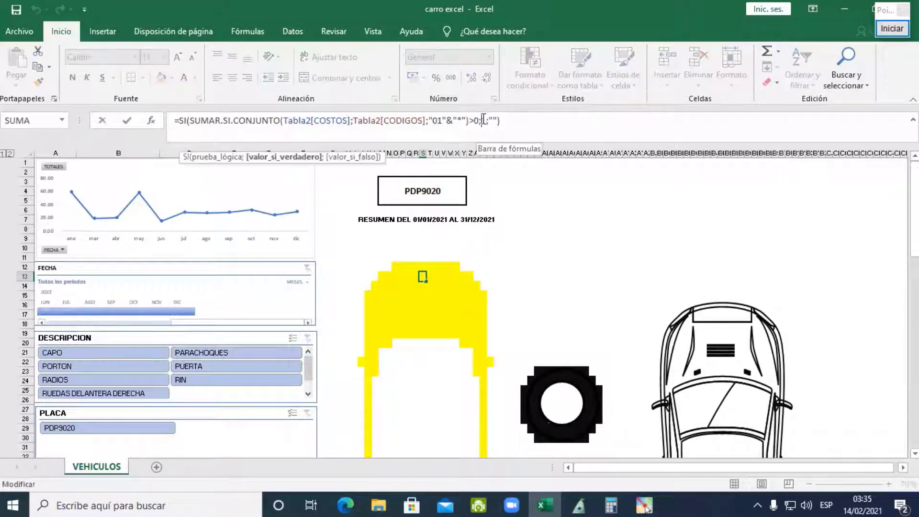
pyautogui.click(430, 120)
pyautogui.press('Escape')
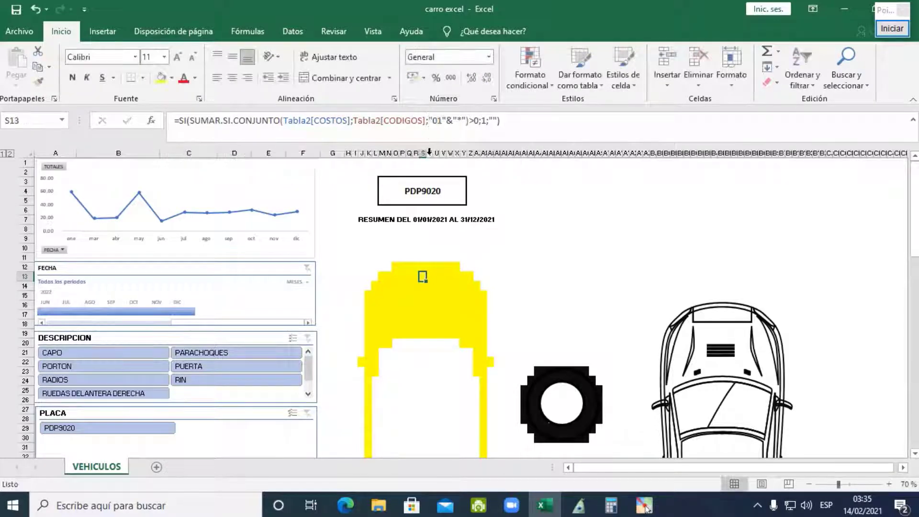
# Inspect the conditional formatting rule applied to hood cell Q14 and its format settings, closing everything without changes.
pyautogui.click(409, 286)
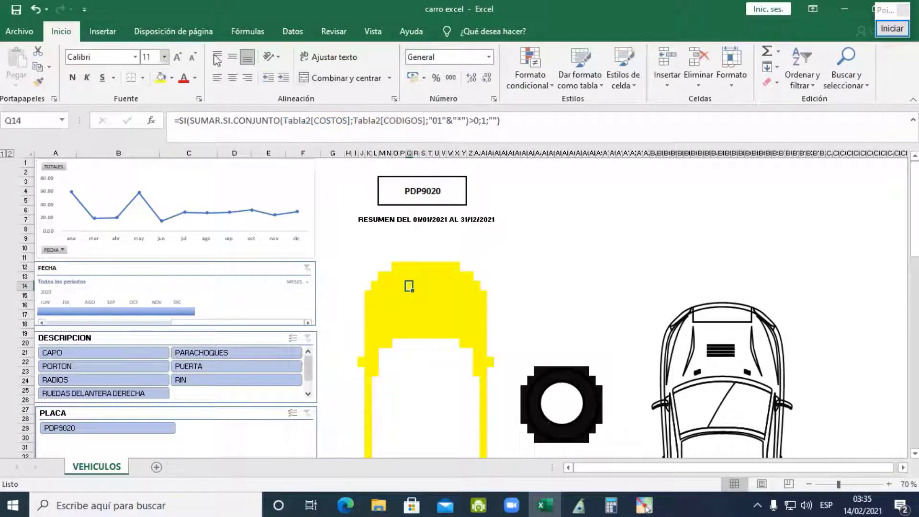
pyautogui.click(541, 84)
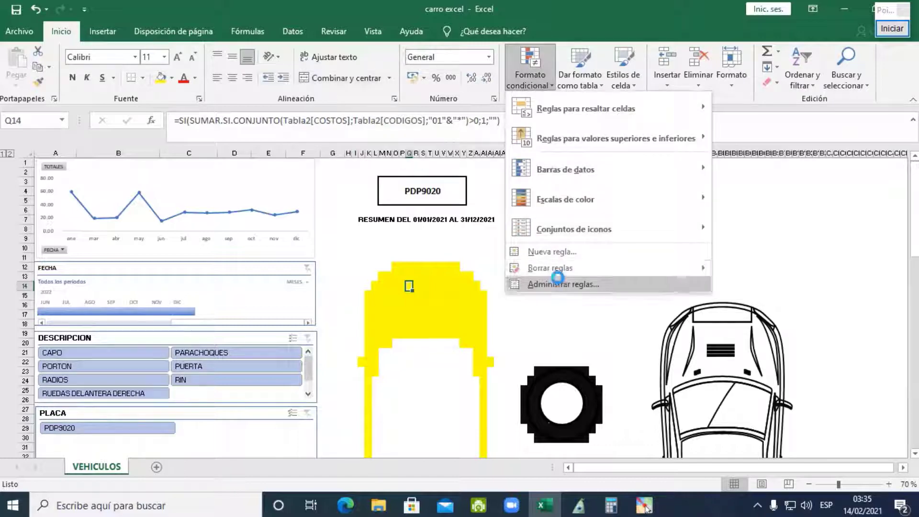
pyautogui.click(544, 283)
pyautogui.doubleClick(326, 241)
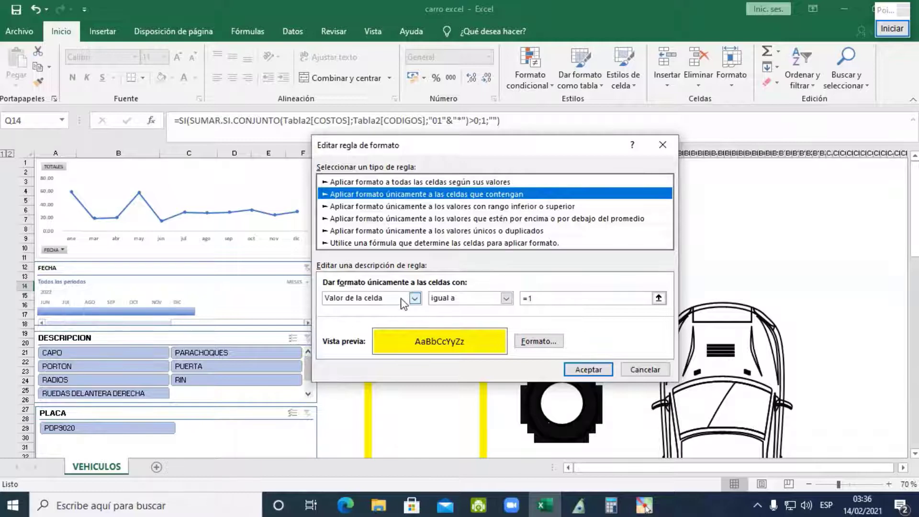
pyautogui.click(539, 341)
pyautogui.click(645, 397)
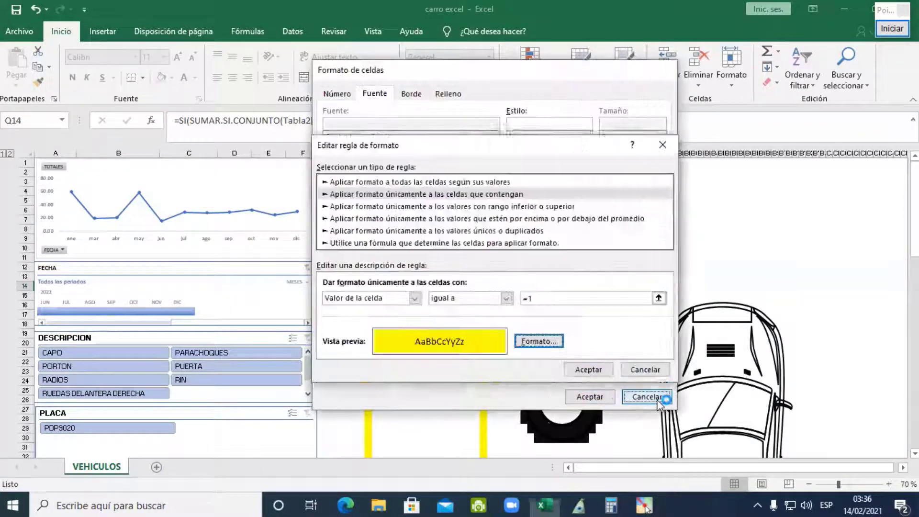
pyautogui.click(652, 371)
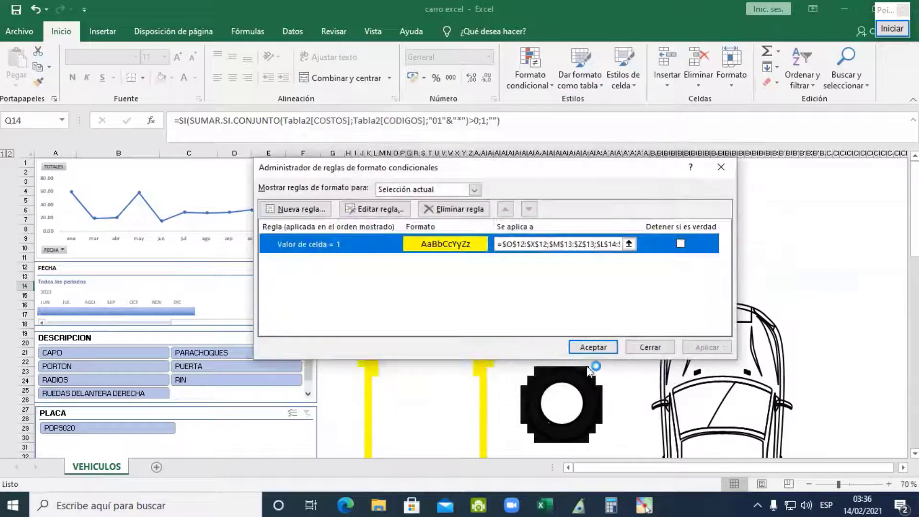
pyautogui.click(650, 348)
# Compare the formulas in hood cell Y17 and in cells AB22 and K26 of the car's two yellow sides.
pyautogui.click(464, 314)
pyautogui.scroll(-5, 465, 314)
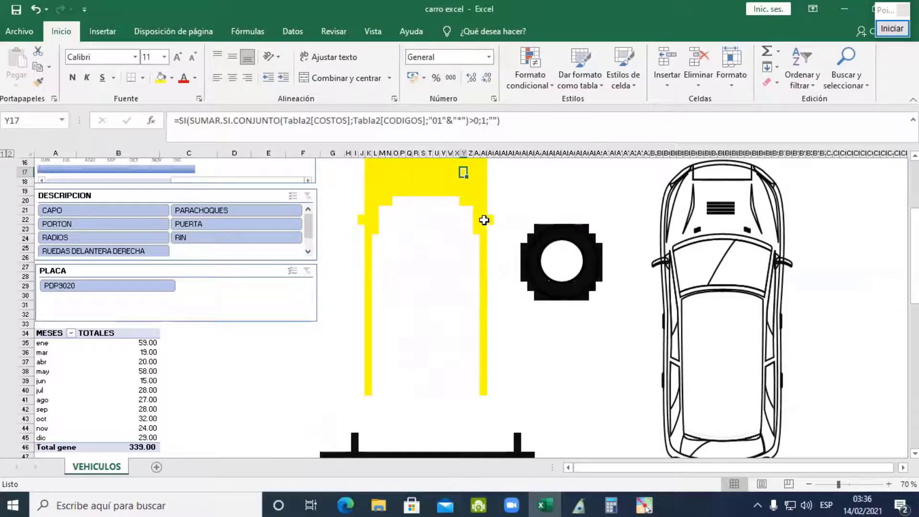
pyautogui.click(482, 220)
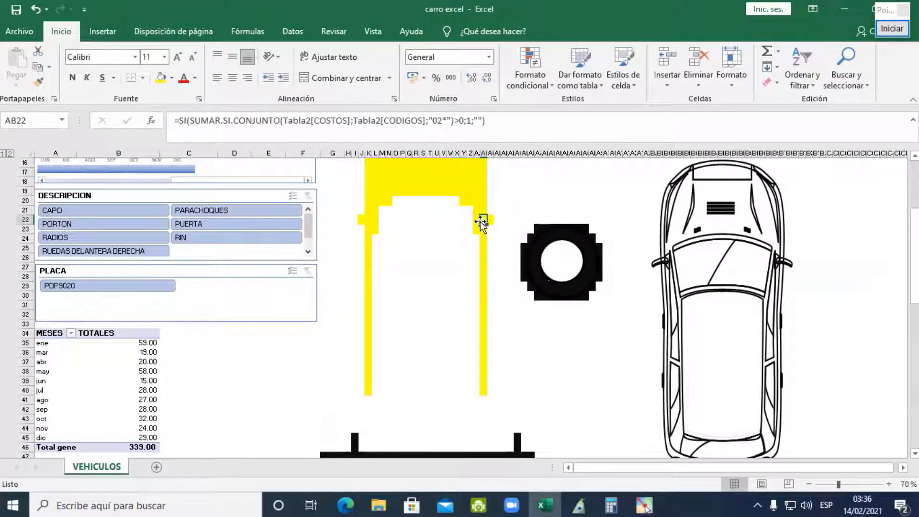
pyautogui.click(366, 257)
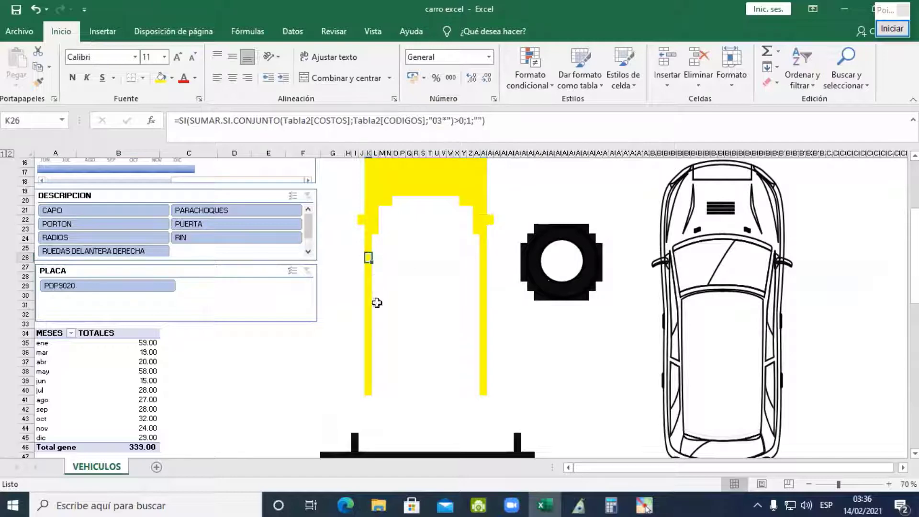
# Check the formulas in the uncoloured cells between the car's yellow sides, including M41 and W22.
pyautogui.click(382, 400)
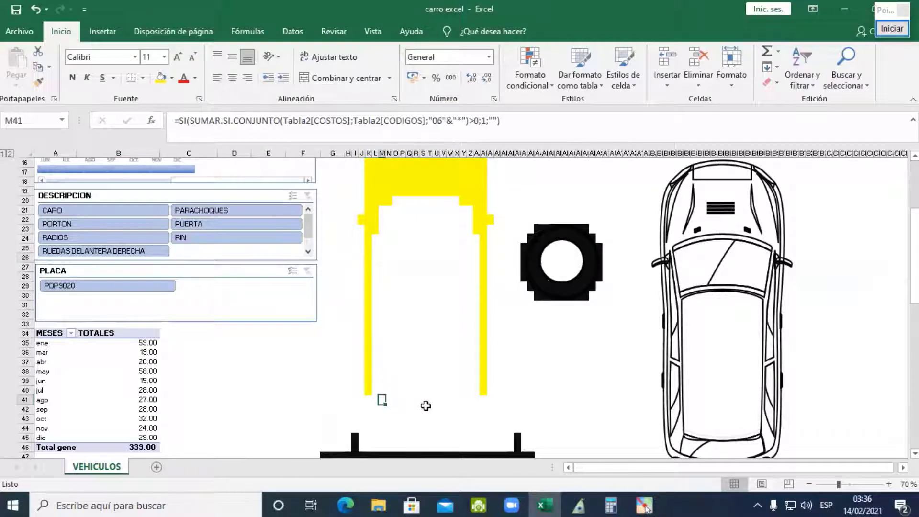
pyautogui.click(426, 313)
pyautogui.click(460, 271)
pyautogui.click(448, 220)
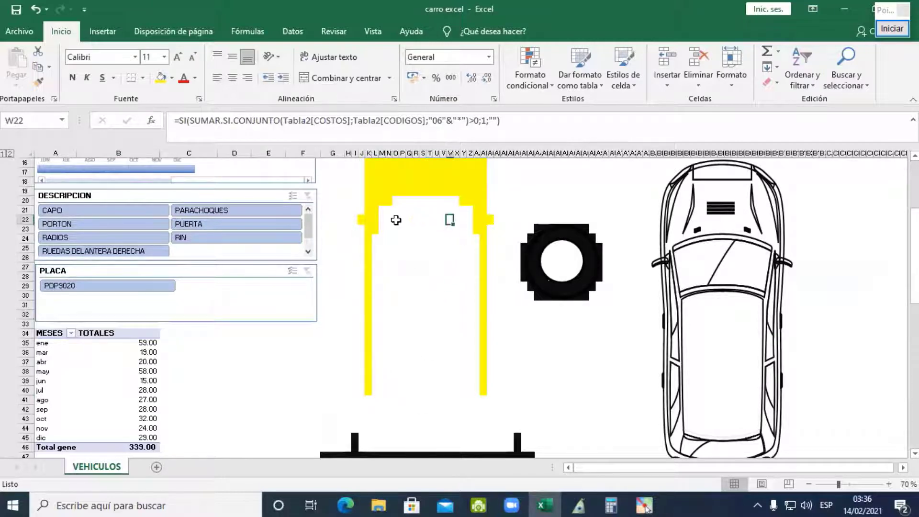
pyautogui.click(395, 219)
pyautogui.click(383, 262)
pyautogui.click(395, 324)
pyautogui.doubleClick(456, 409)
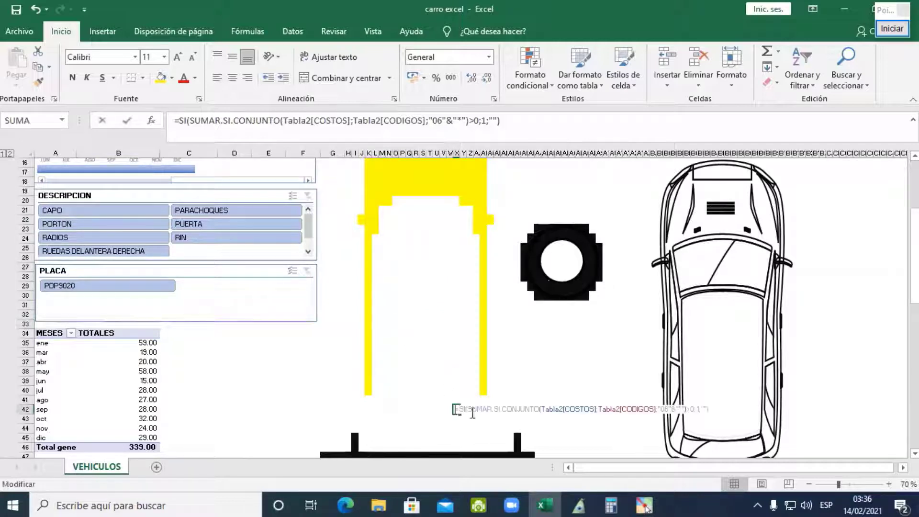
pyautogui.write('=')
pyautogui.click(605, 285)
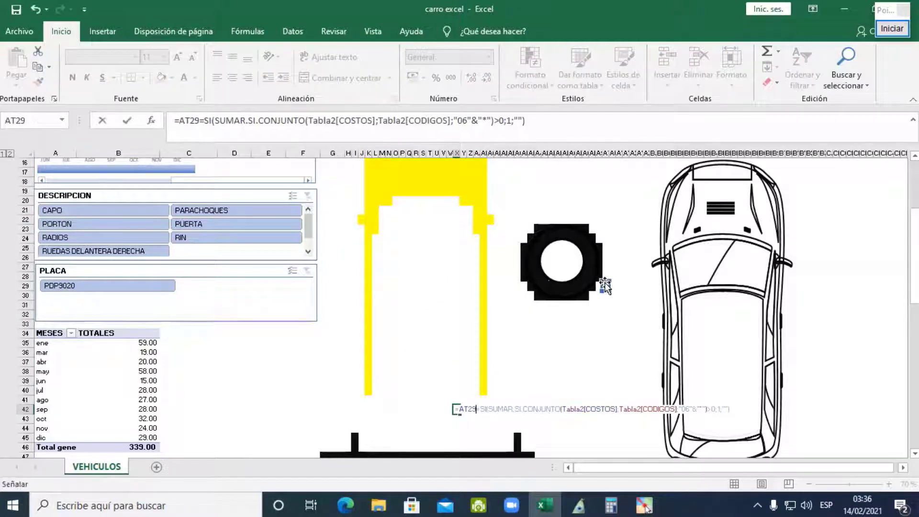
pyautogui.press('Escape')
pyautogui.click(585, 292)
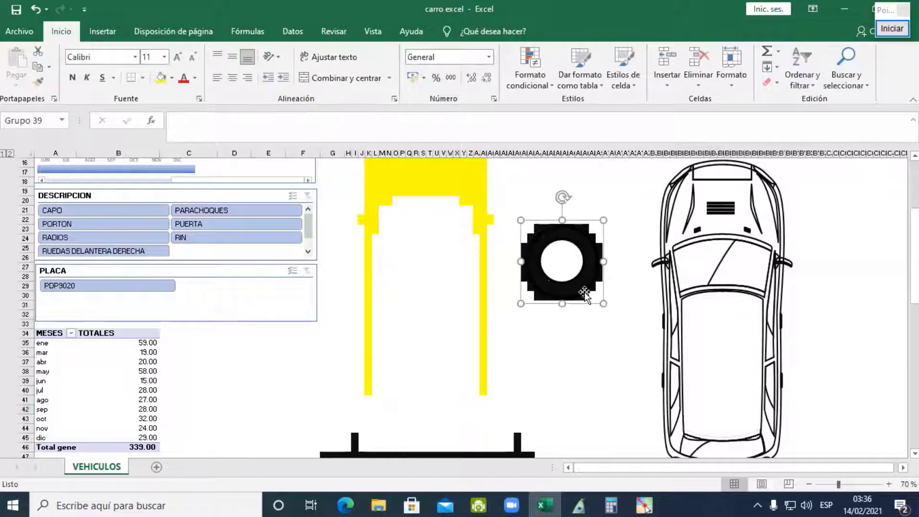
pyautogui.press('Escape')
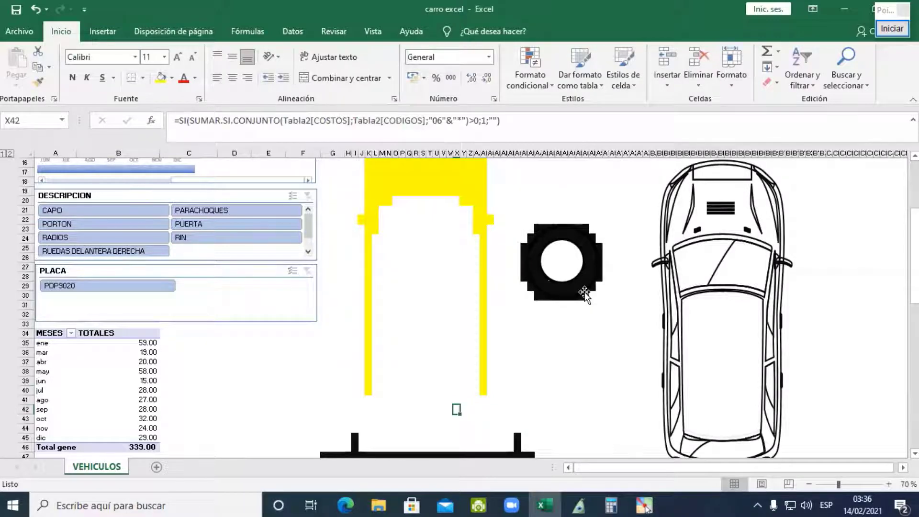
# Select cell AJ30 behind the wheel picture to examine its formula.
pyautogui.press('Right')
pyautogui.press('Right')
pyautogui.press('Right')
pyautogui.press('Right')
pyautogui.press('Right')
pyautogui.press('Right')
pyautogui.press('Right')
pyautogui.press('Right')
pyautogui.press('Right')
pyautogui.press('Right')
pyautogui.press('Right')
pyautogui.press('Right')
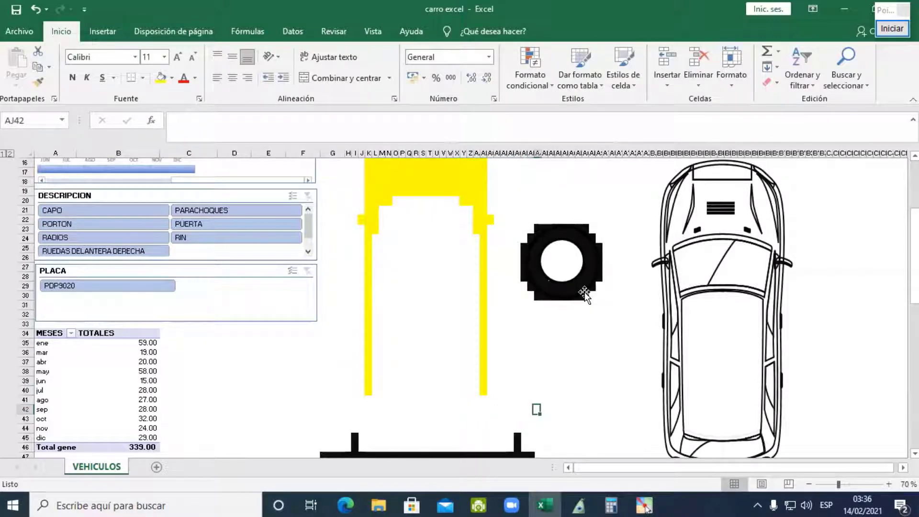
pyautogui.press('Up')
pyautogui.press('Up')
pyautogui.press('Up')
pyautogui.press('Up')
pyautogui.press('Up')
pyautogui.press('Up')
pyautogui.press('Up')
pyautogui.press('Up')
pyautogui.press('Up')
pyautogui.press('Up')
pyautogui.press('Up')
pyautogui.press('Up')
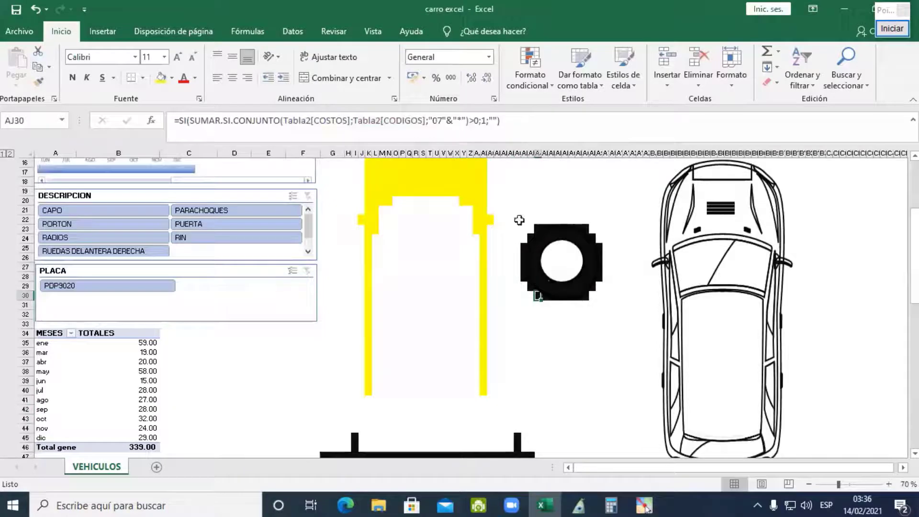
# Examine the "07" code criterion in wheel cell AJ30's formula and leave the formula unchanged.
pyautogui.click(434, 120)
pyautogui.doubleClick(433, 120)
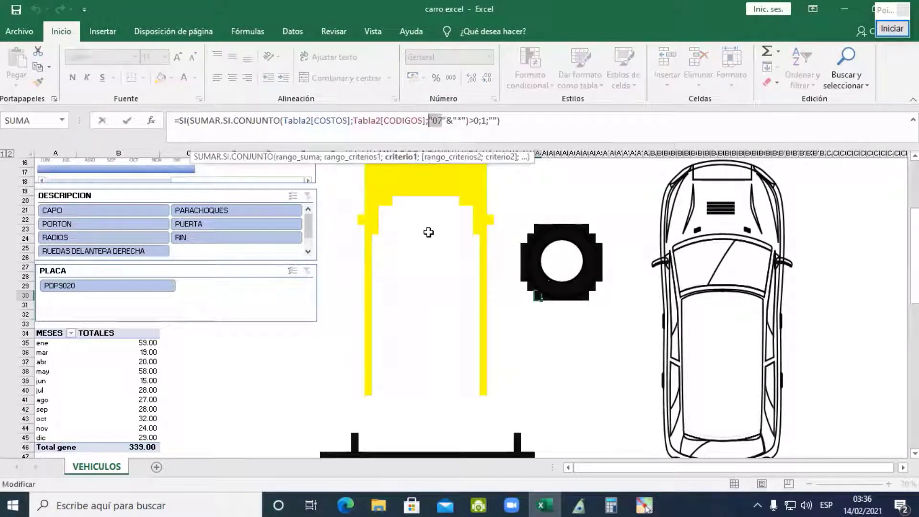
pyautogui.scroll(-3, 475, 349)
pyautogui.click(462, 372)
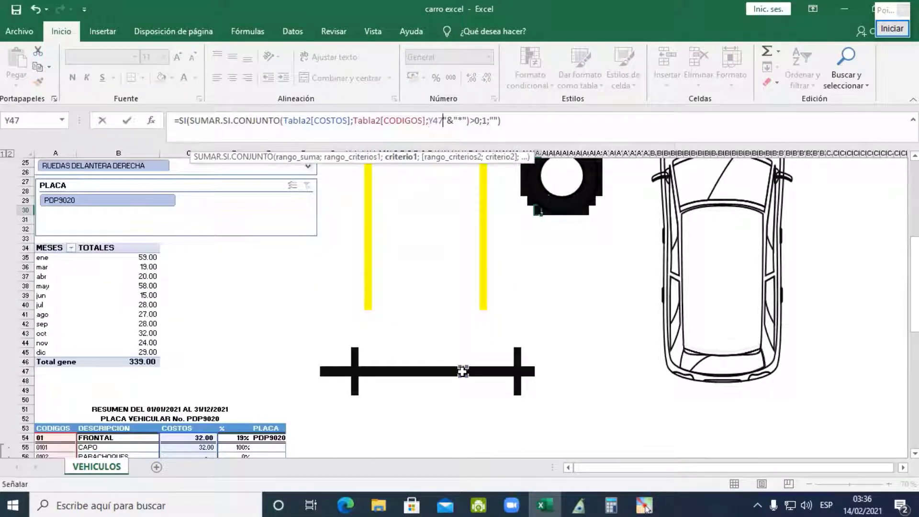
pyautogui.press('Escape')
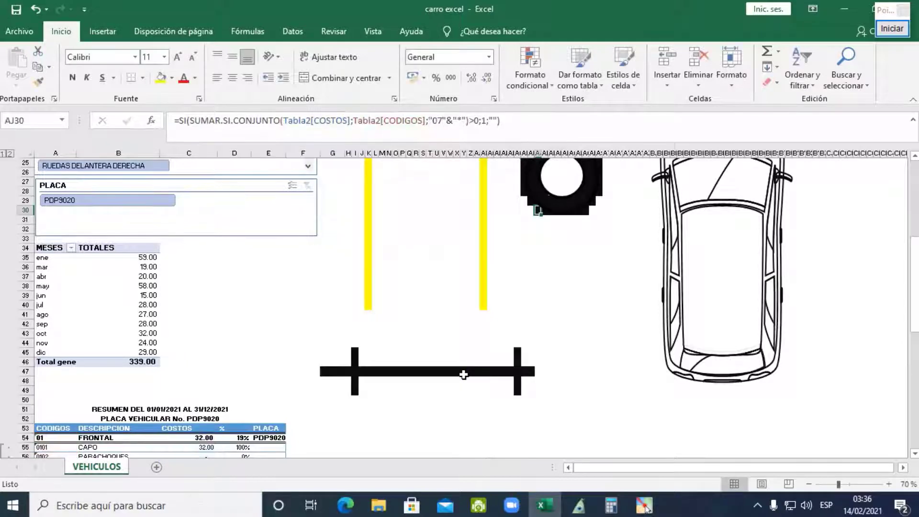
# Examine the code criterion in the formula of cell Y47 on the black chassis bar.
pyautogui.click(463, 371)
pyautogui.click(441, 121)
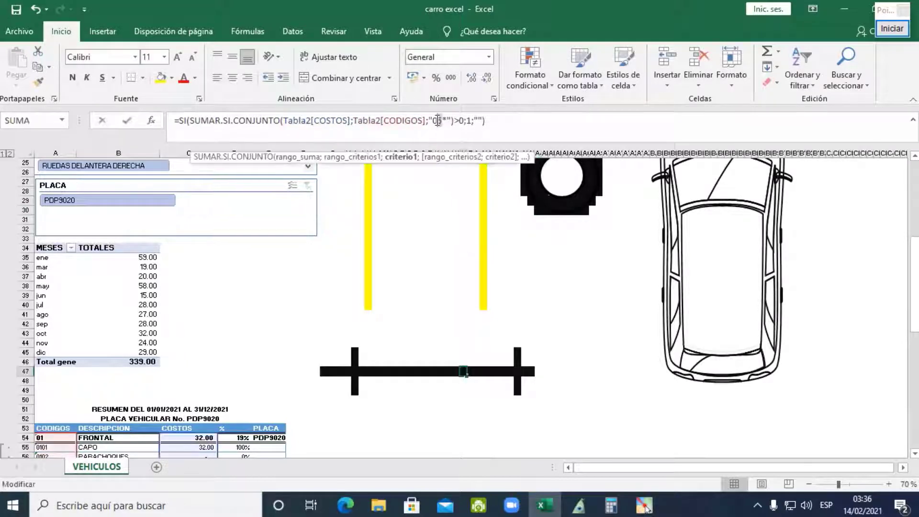
pyautogui.scroll(8, 601, 293)
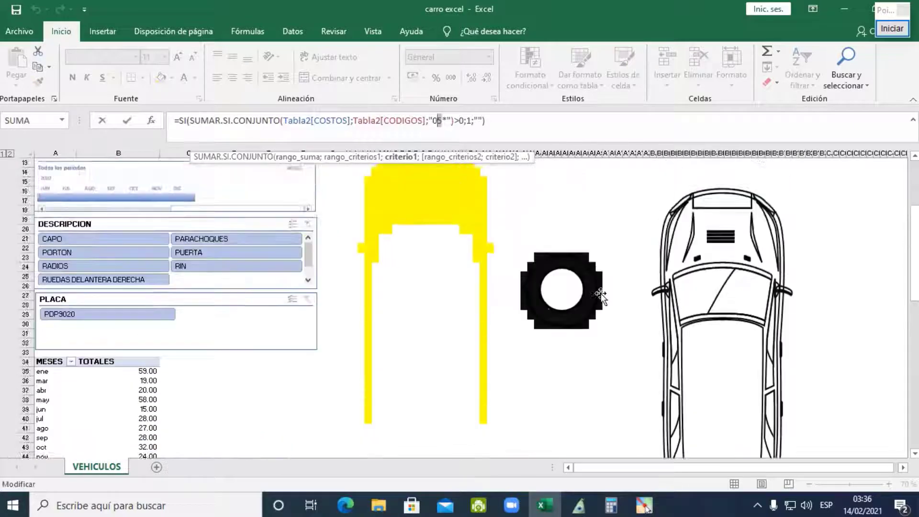
# Move the car outline picture over the coloured cells below the summary title, aligning it with the yellow hood and sides.
pyautogui.click(434, 182)
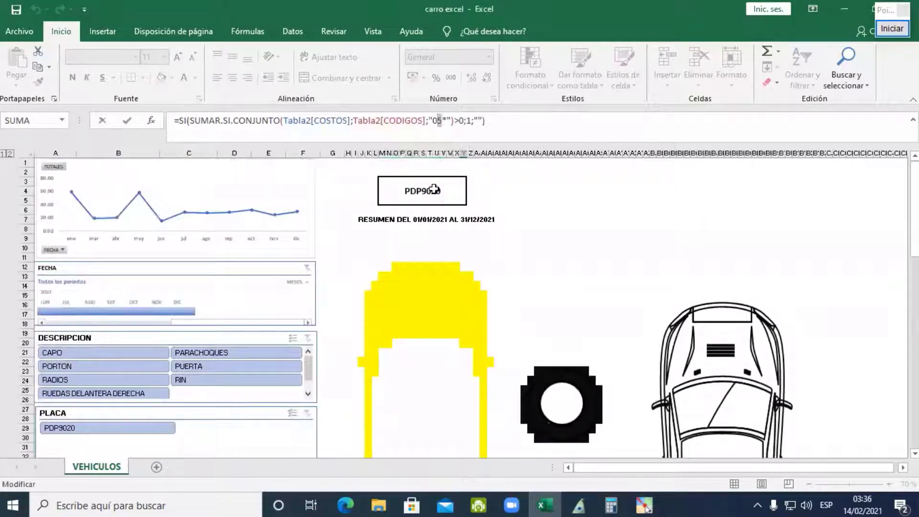
pyautogui.moveTo(731, 354); pyautogui.dragTo(435, 312)
pyautogui.click(476, 219)
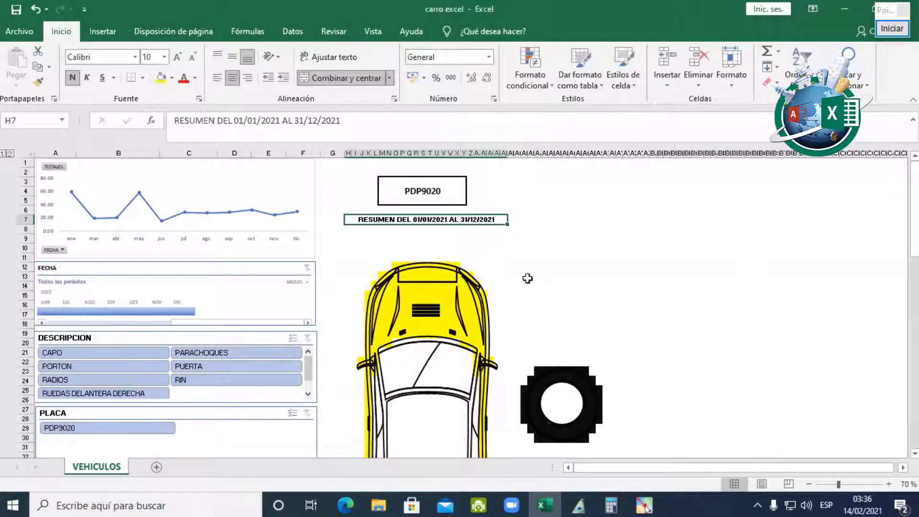
# Go to cell Y15 beneath the car outline's hood and check its formula.
pyautogui.click(553, 268)
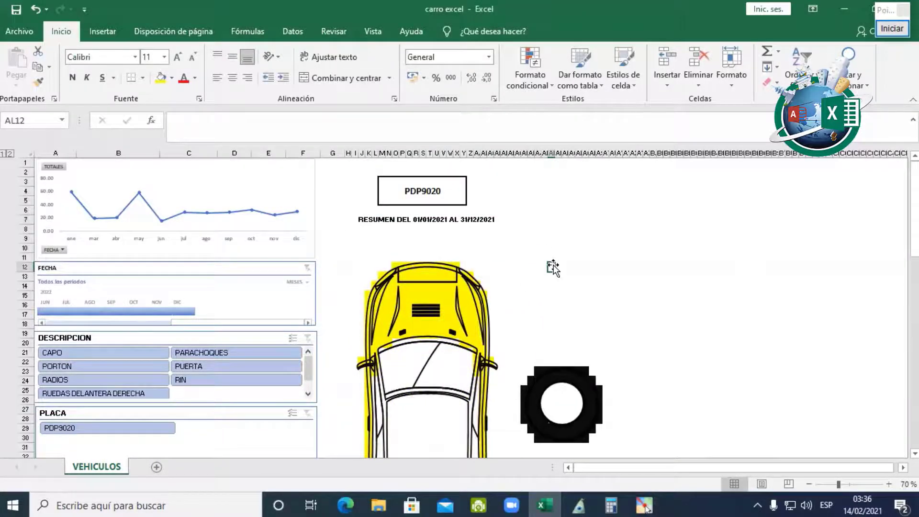
pyautogui.press('Left')
pyautogui.press('Left')
pyautogui.press('Left')
pyautogui.press('Down')
pyautogui.press('Down')
pyautogui.press('Down')
pyautogui.press('Left')
pyautogui.press('Left')
pyautogui.press('Left')
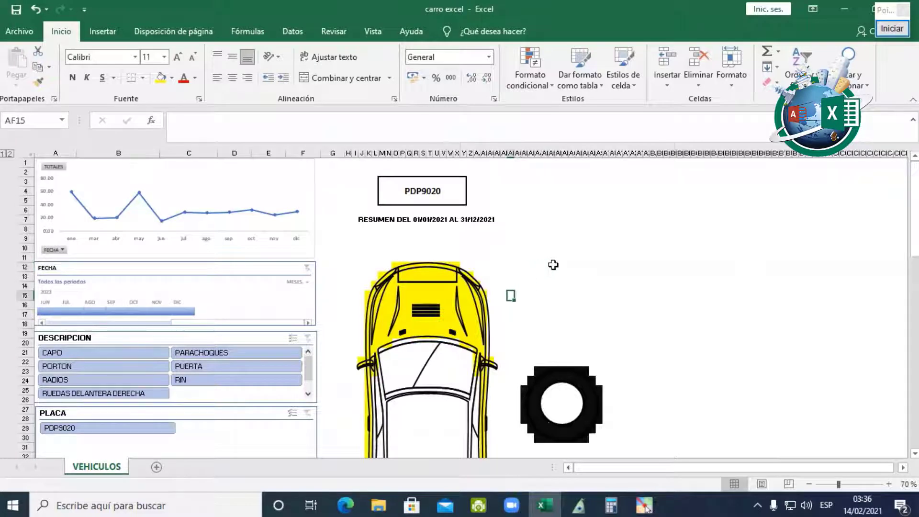
pyautogui.press('Left')
pyautogui.press('Left')
pyautogui.press('Left')
pyautogui.press('Left')
pyautogui.press('Left')
pyautogui.press('Left')
pyautogui.press('Left')
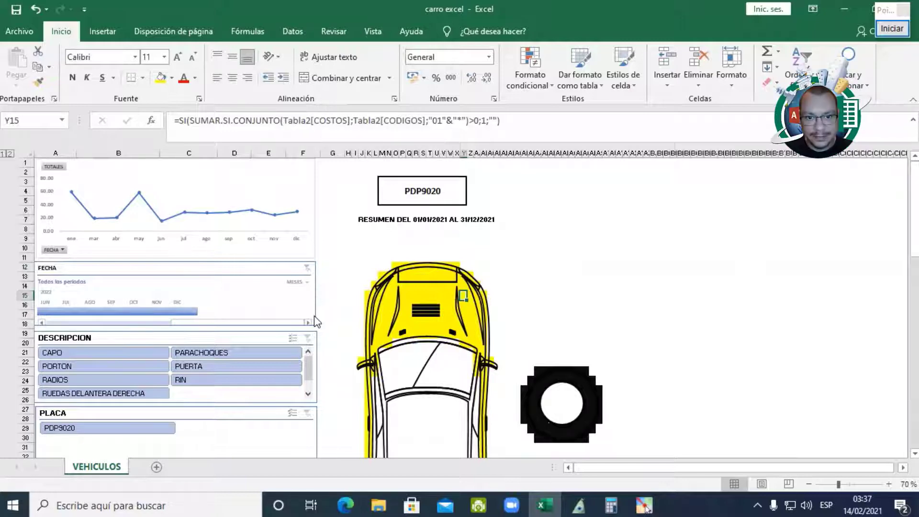
# Review the category costs in the summary table and the formula in COSTOS cell C59.
pyautogui.scroll(-3, 222, 371)
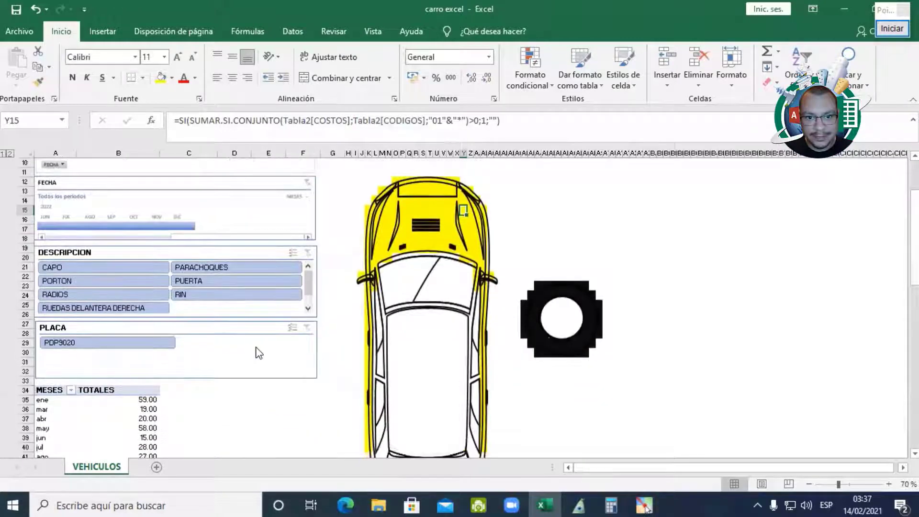
pyautogui.scroll(-10, 254, 350)
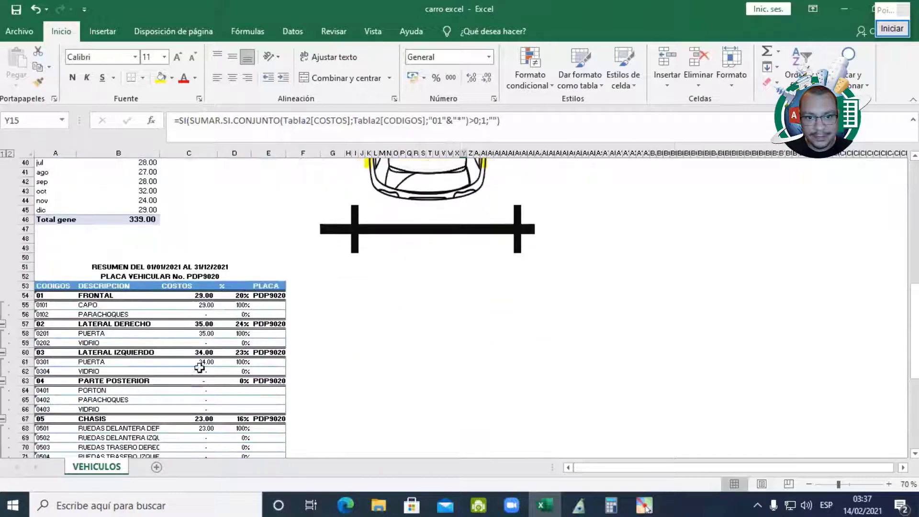
pyautogui.click(163, 344)
pyautogui.scroll(3, 205, 350)
pyautogui.scroll(7, 206, 352)
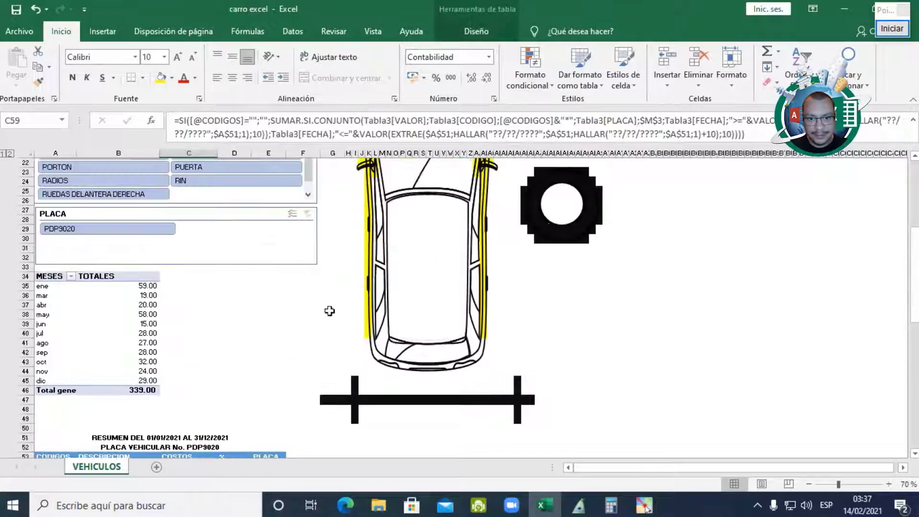
# Go to cell AA18 at the edge of the car's hood and check its formula.
pyautogui.click(525, 210)
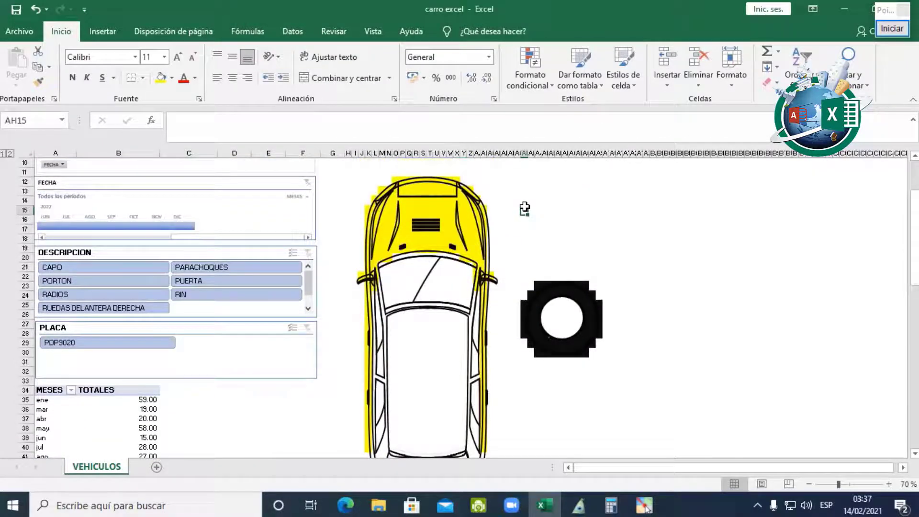
pyautogui.press('Left')
pyautogui.press('Left')
pyautogui.press('Left')
pyautogui.press('Left')
pyautogui.press('Left')
pyautogui.press('Left')
pyautogui.press('Left')
pyautogui.press('Down')
pyautogui.press('Down')
pyautogui.press('Down')
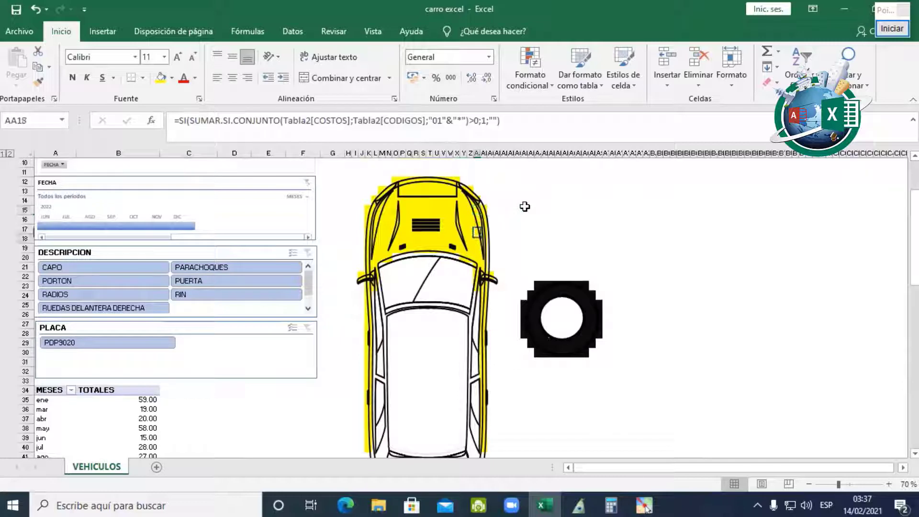
# Change the period title in cell H7 to "RESUMEN DEL 01/01/2020 AL 31/12/2020".
pyautogui.press('Up')
pyautogui.press('Up')
pyautogui.press('Up')
pyautogui.press('Up')
pyautogui.press('Up')
pyautogui.press('Up')
pyautogui.press('Up')
pyautogui.press('Up')
pyautogui.press('Up')
pyautogui.press('Up')
pyautogui.press('Up')
pyautogui.press('Up')
pyautogui.press('Up')
pyautogui.press('Up')
pyautogui.press('Up')
pyautogui.press('Up')
pyautogui.press('Up')
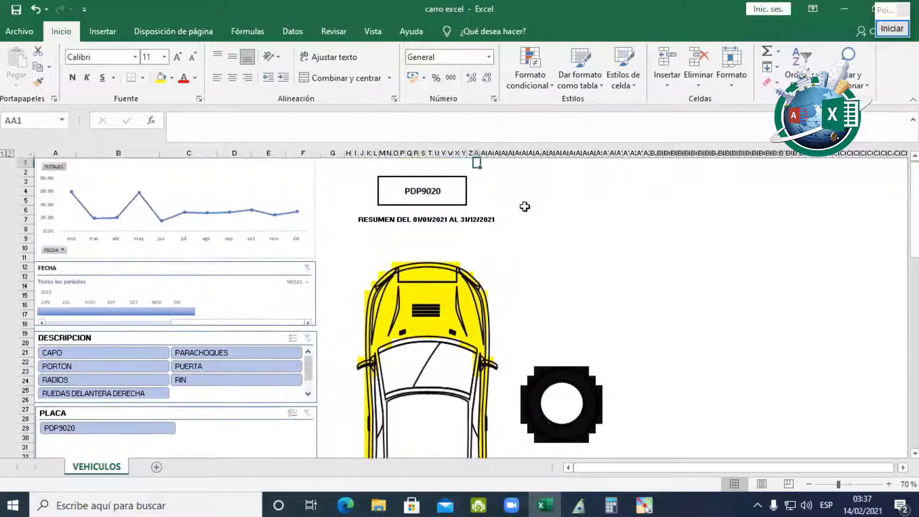
pyautogui.press('Down')
pyautogui.press('Down')
pyautogui.press('Down')
pyautogui.press('Down')
pyautogui.press('Down')
pyautogui.press('Down')
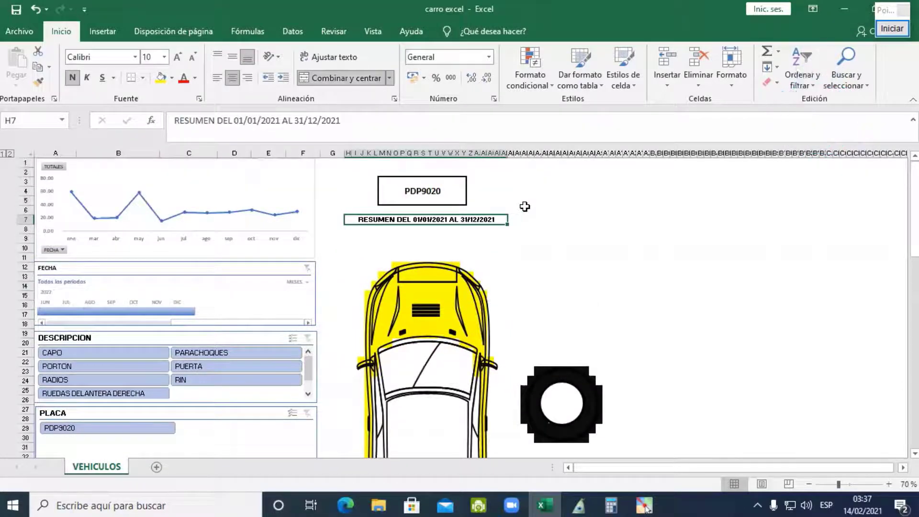
pyautogui.press('F2')
pyautogui.press('BackSpace')
pyautogui.write('0')
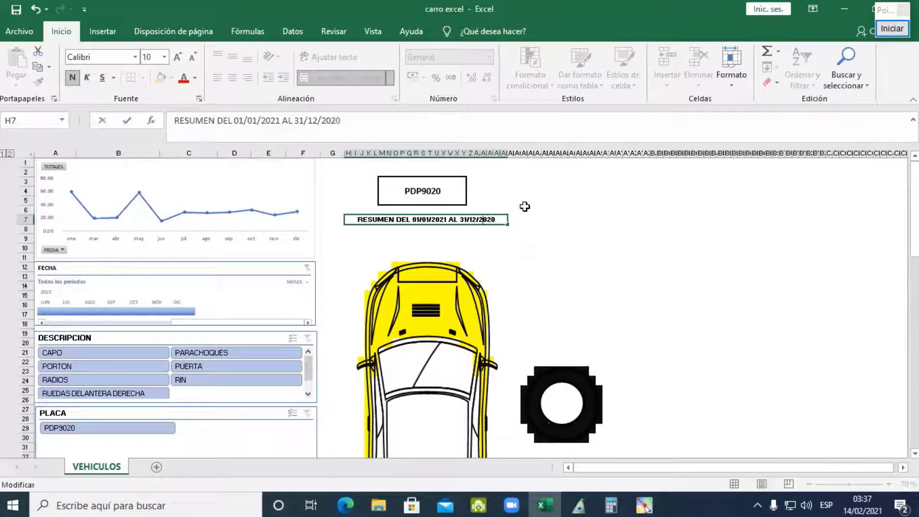
pyautogui.press('Left')
pyautogui.press('Left')
pyautogui.press('Left')
pyautogui.press('Left')
pyautogui.press('Left')
pyautogui.press('Left')
pyautogui.press('Left')
pyautogui.press('Left')
pyautogui.press('Left')
pyautogui.press('Left')
pyautogui.press('Left')
pyautogui.press('Left')
pyautogui.press('Left')
pyautogui.press('Left')
pyautogui.press('BackSpace')
pyautogui.write('0')
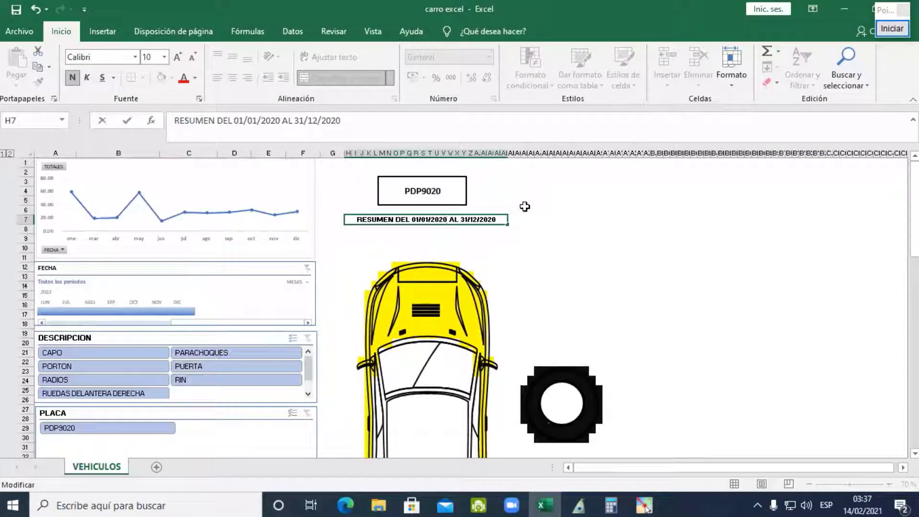
pyautogui.press('Return')
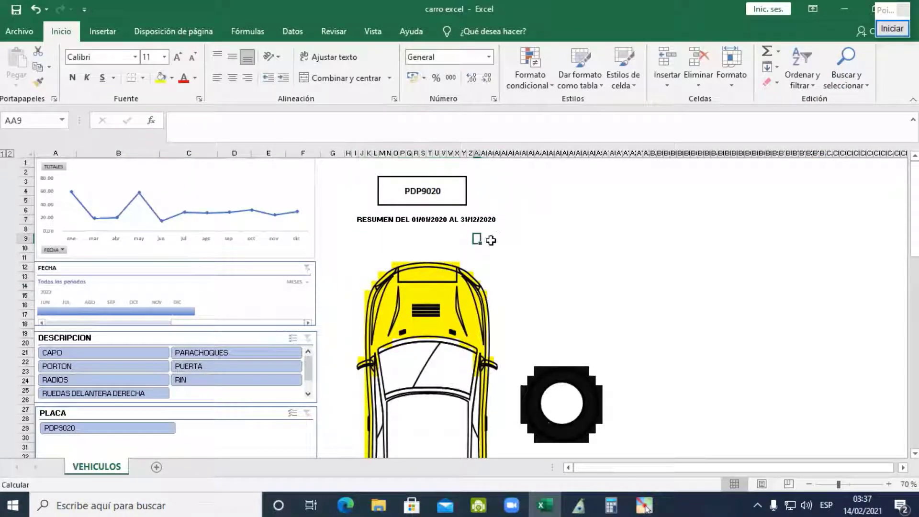
# Compare the car drawing's colours for 2020 with the INTERIOR, RADIOS and HERRAMIENTAS costs in the summary table.
pyautogui.click(496, 218)
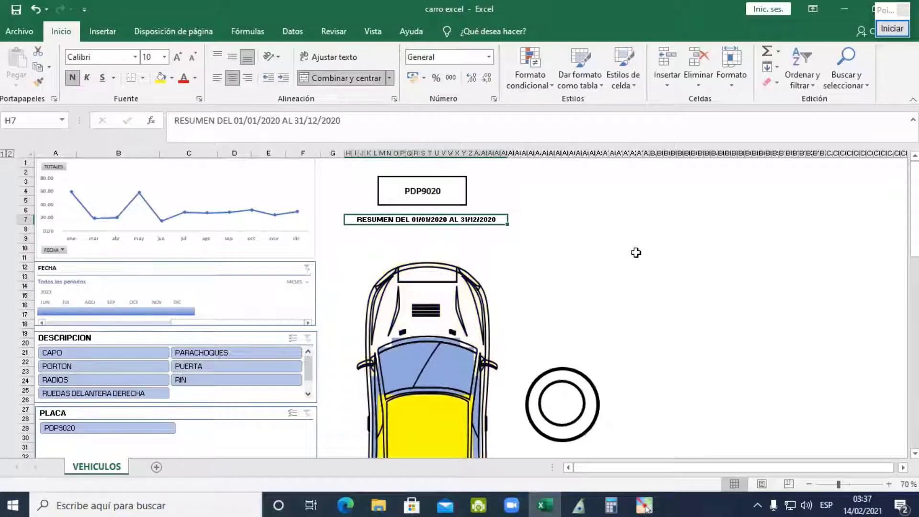
pyautogui.scroll(-4, 547, 298)
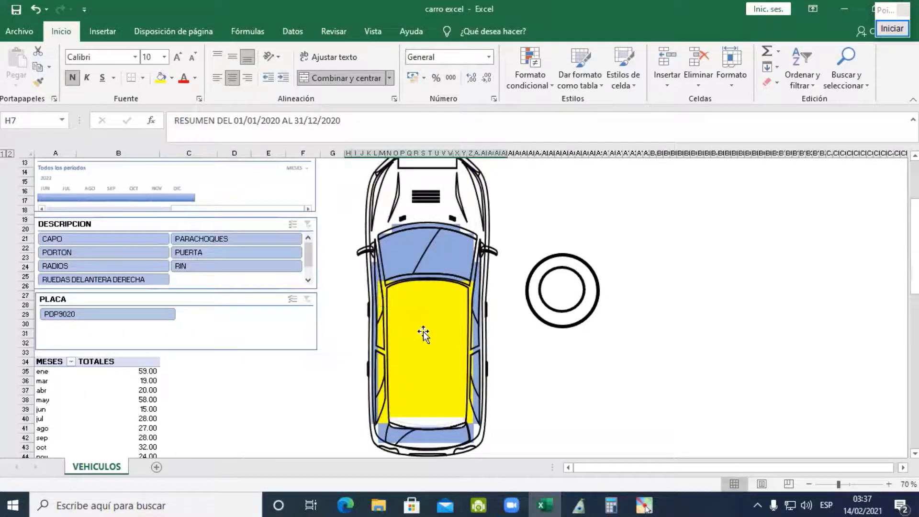
pyautogui.scroll(-1, 423, 334)
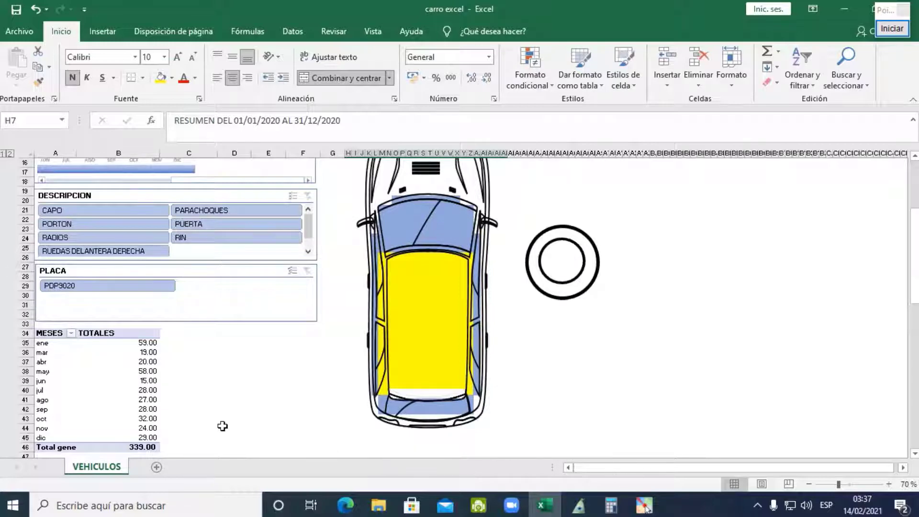
pyautogui.scroll(-9, 222, 427)
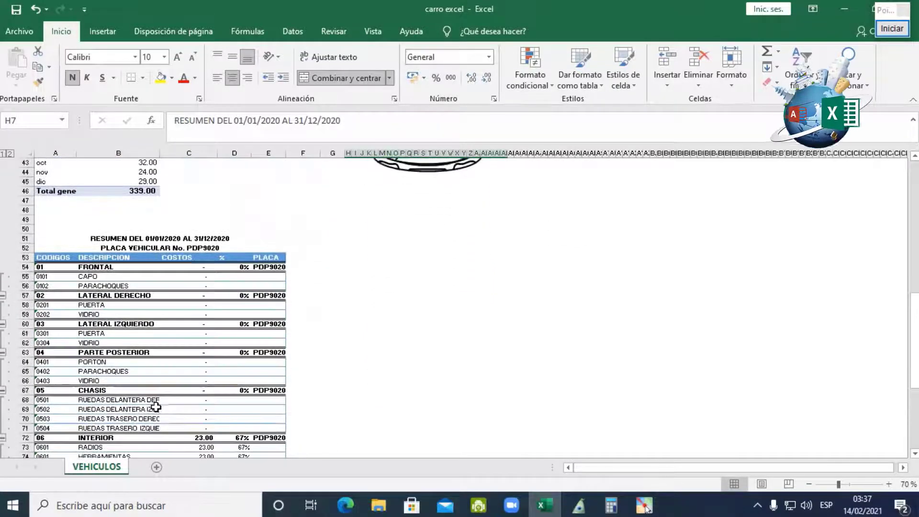
pyautogui.scroll(-2, 156, 407)
pyautogui.click(98, 383)
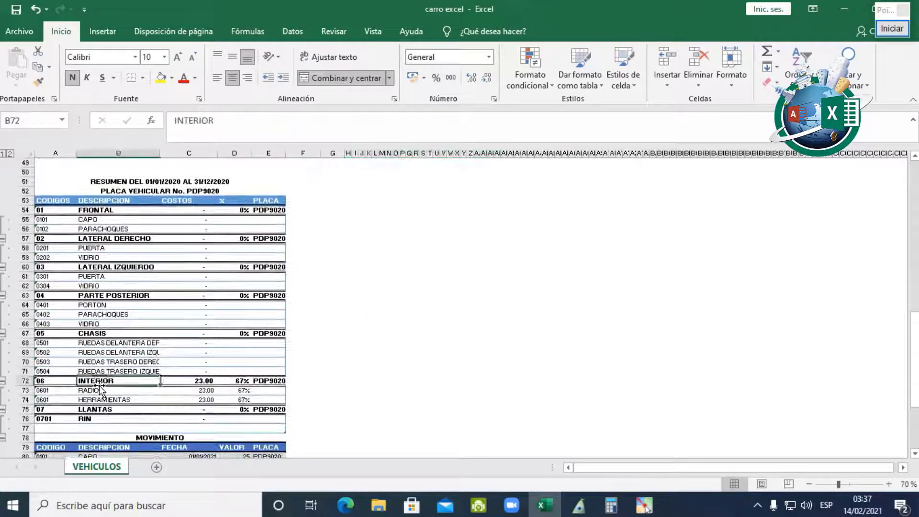
pyautogui.click(95, 390)
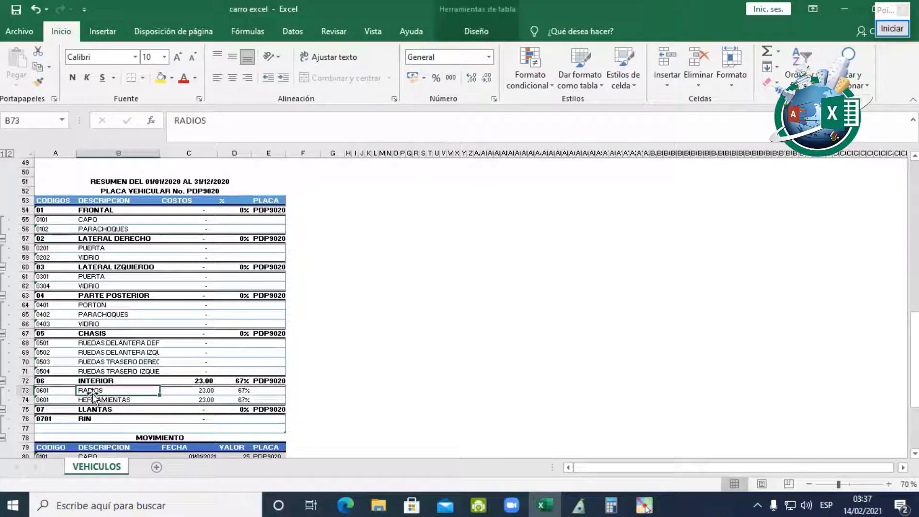
pyautogui.click(123, 400)
pyautogui.scroll(-1, 182, 400)
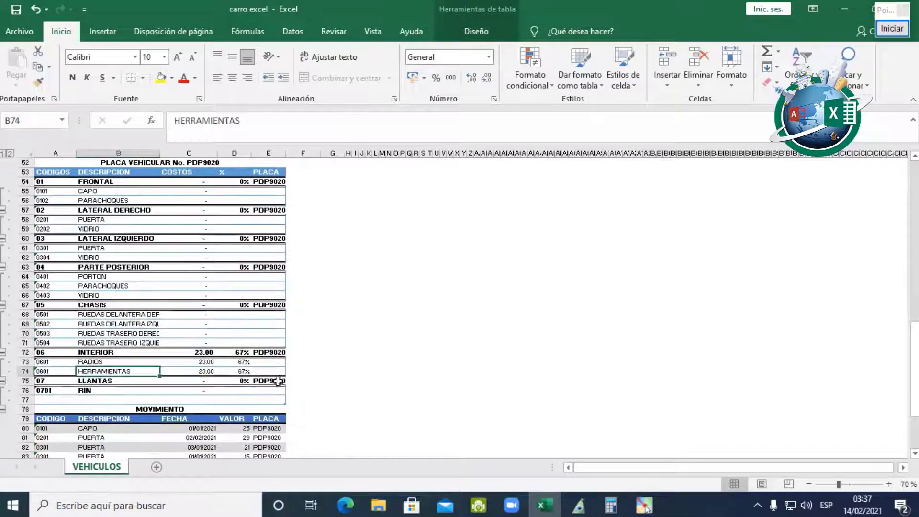
pyautogui.scroll(4, 407, 364)
pyautogui.scroll(7, 407, 364)
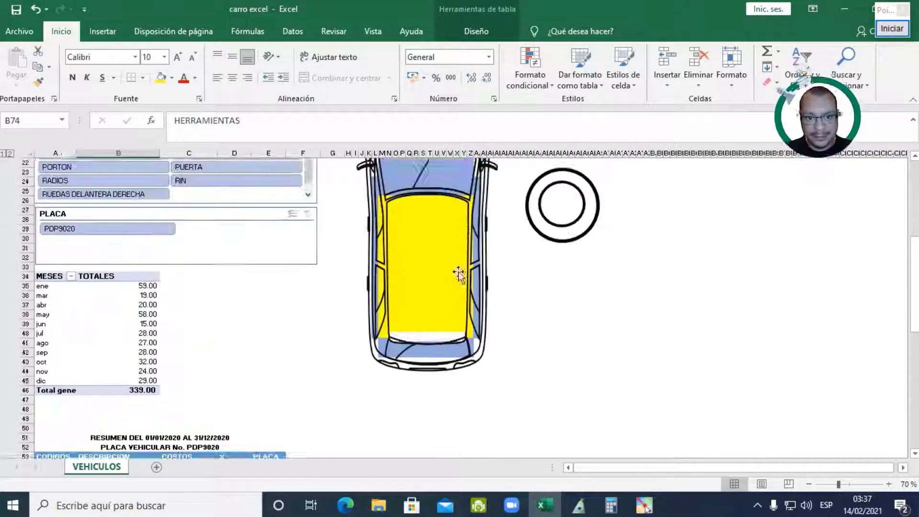
pyautogui.scroll(6, 421, 350)
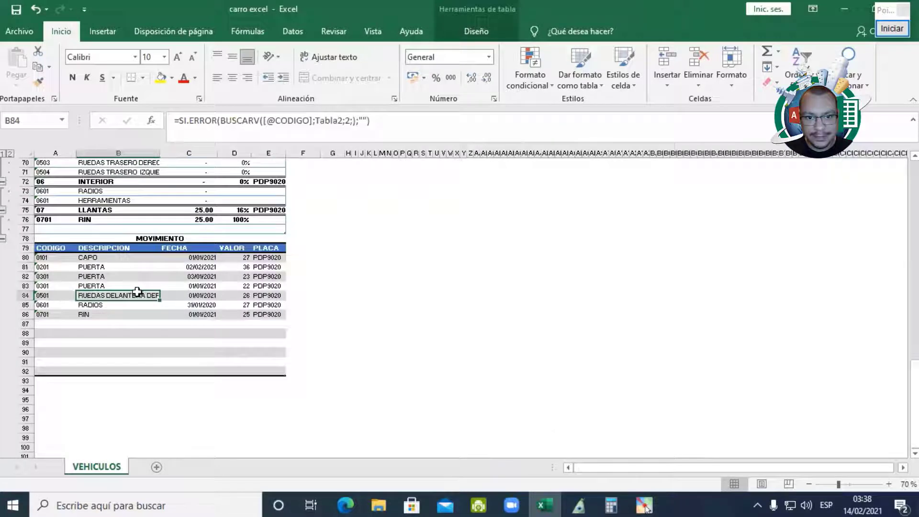
# Clear the FECHA and VALOR entries in cells C80:D86 of the MOVIMIENTO table.
pyautogui.press('Up')
pyautogui.press('Up')
pyautogui.press('Up')
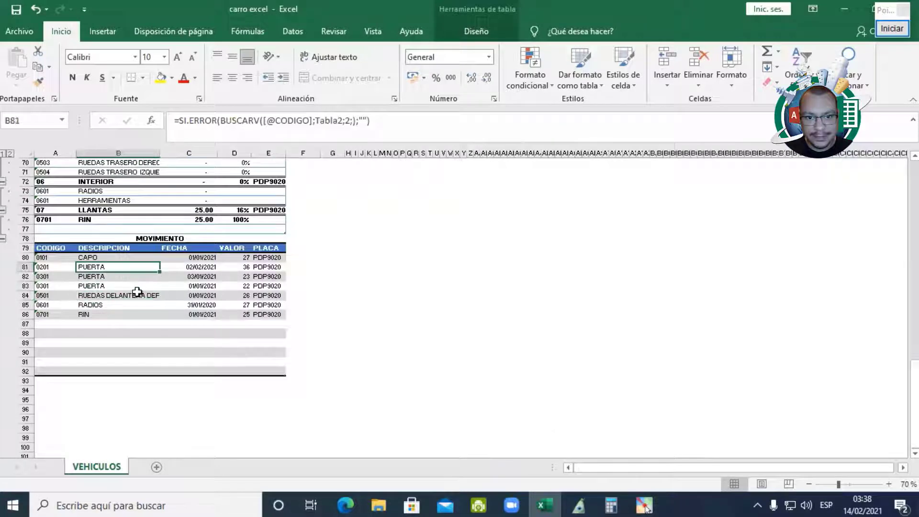
pyautogui.press('Up')
pyautogui.press('Right')
pyautogui.press('Right')
pyautogui.press('Left')
pyautogui.hotkey('shift', 'Right')
pyautogui.hotkey('ctrl', 'shift', 'Down')
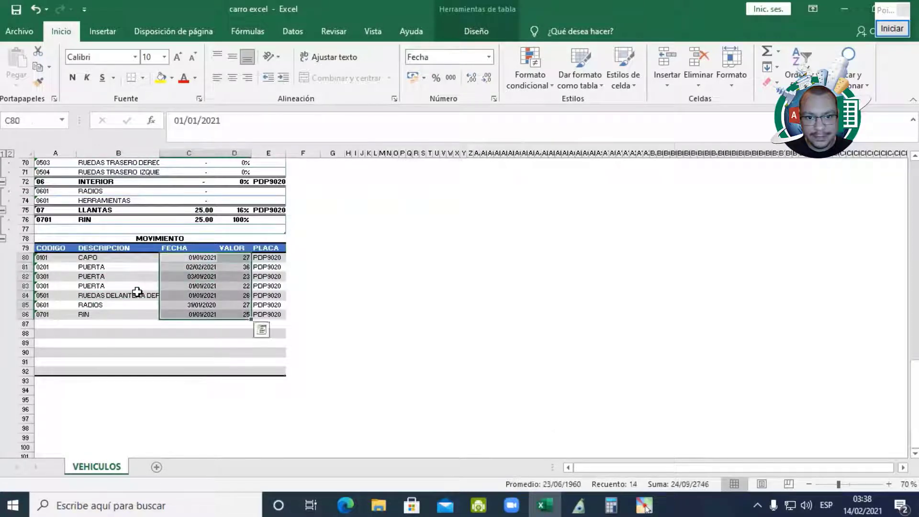
pyautogui.press('Delete')
# Inspect the whole car and wheel drawings for colouring with the movement dates and values cleared.
pyautogui.hotkey('ctrl', 'Up')
pyautogui.hotkey('ctrl', 'Up')
pyautogui.hotkey('ctrl', 'Up')
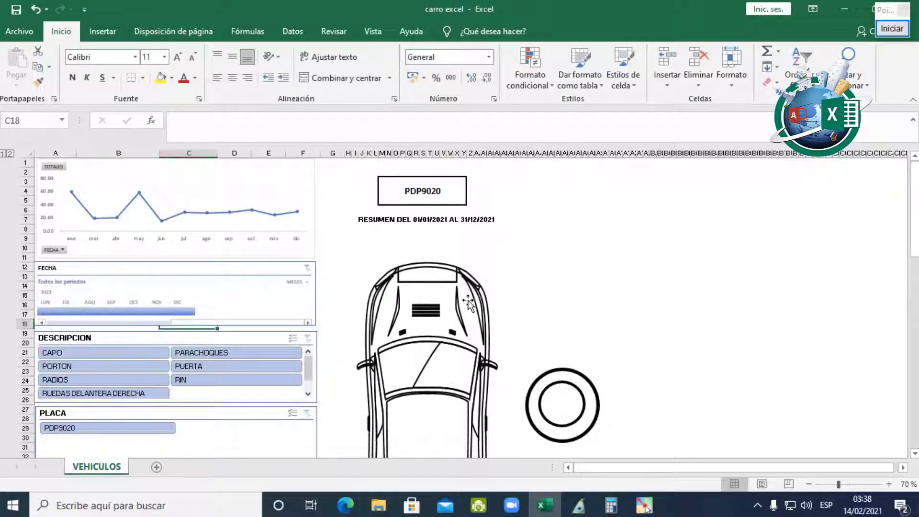
pyautogui.scroll(-4, 481, 305)
pyautogui.scroll(-1, 482, 305)
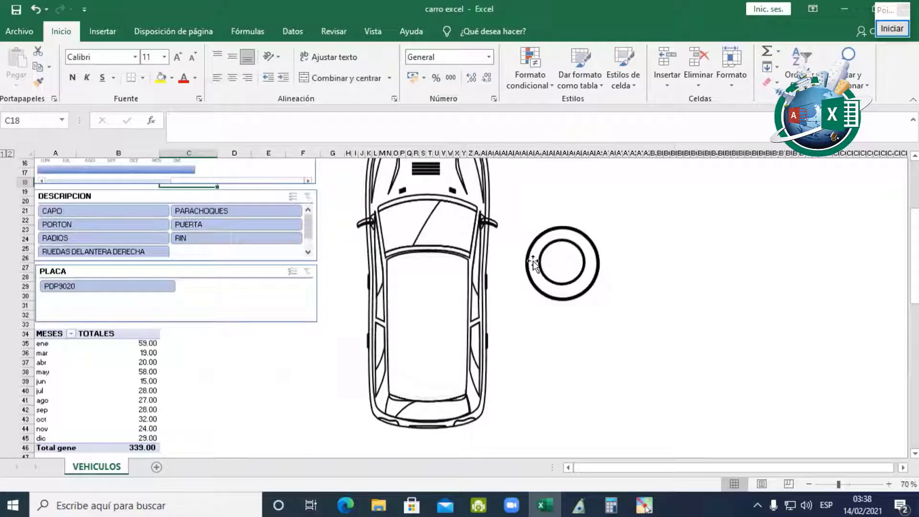
pyautogui.scroll(5, 552, 251)
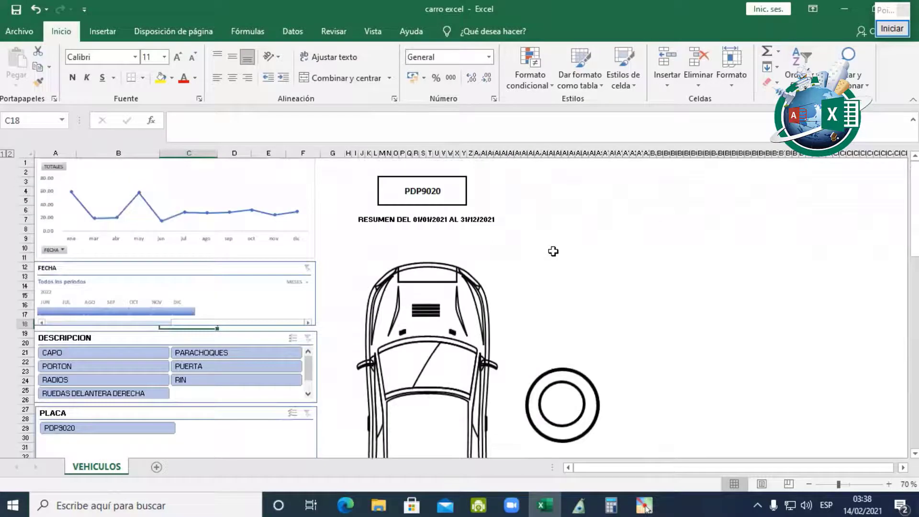
pyautogui.click(571, 239)
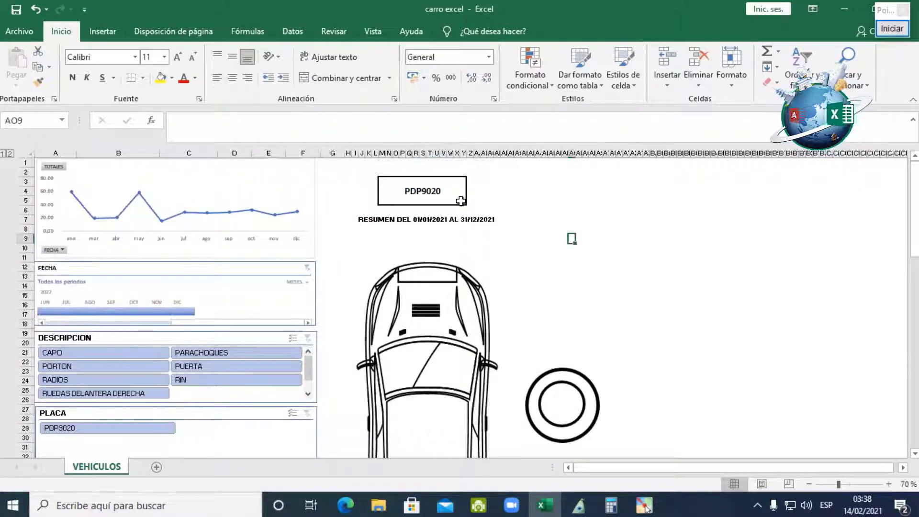